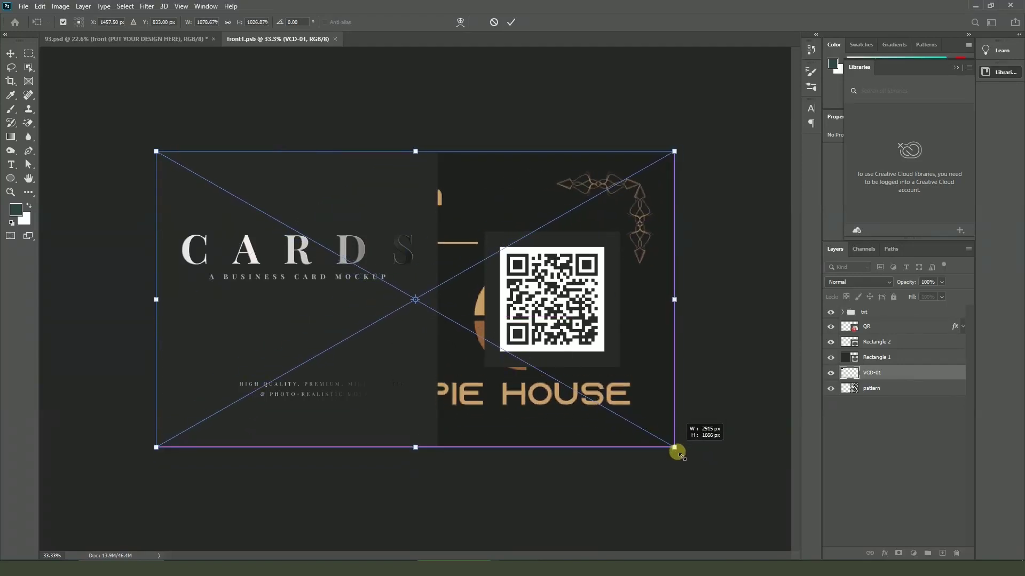
Commit the resized card on the mockup, bring the VCD-01 layer to top, and save front1.psb
{"action": "key", "text": "Return"}
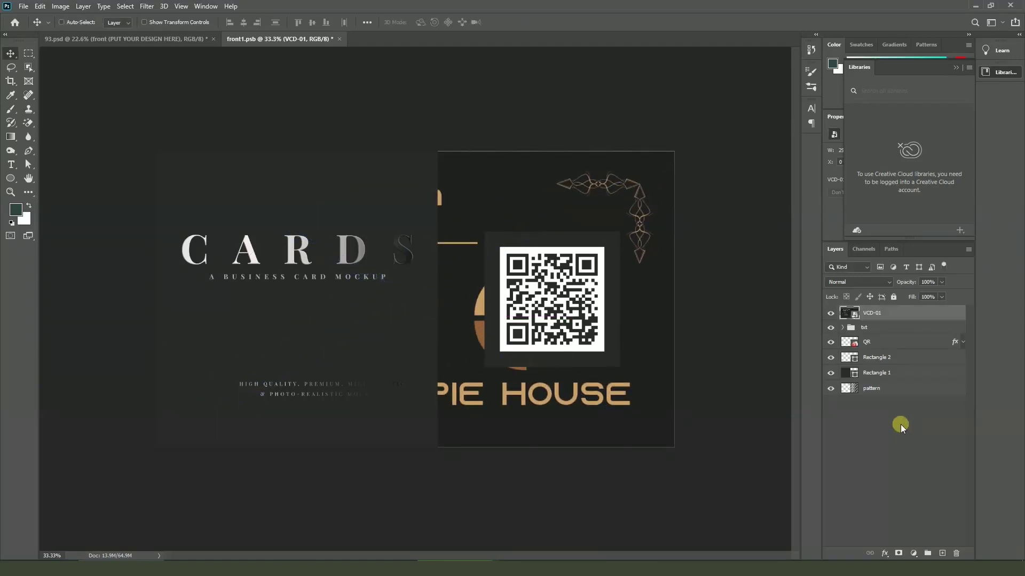
{"action": "key", "text": "ctrl+shift+bracketright"}
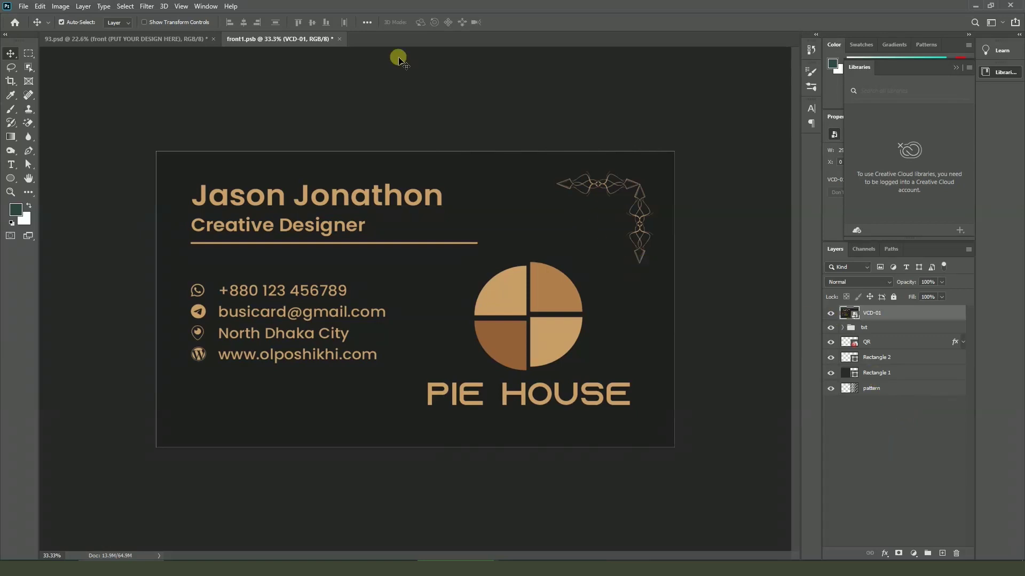
{"action": "left_click", "coordinate": [340, 39]}
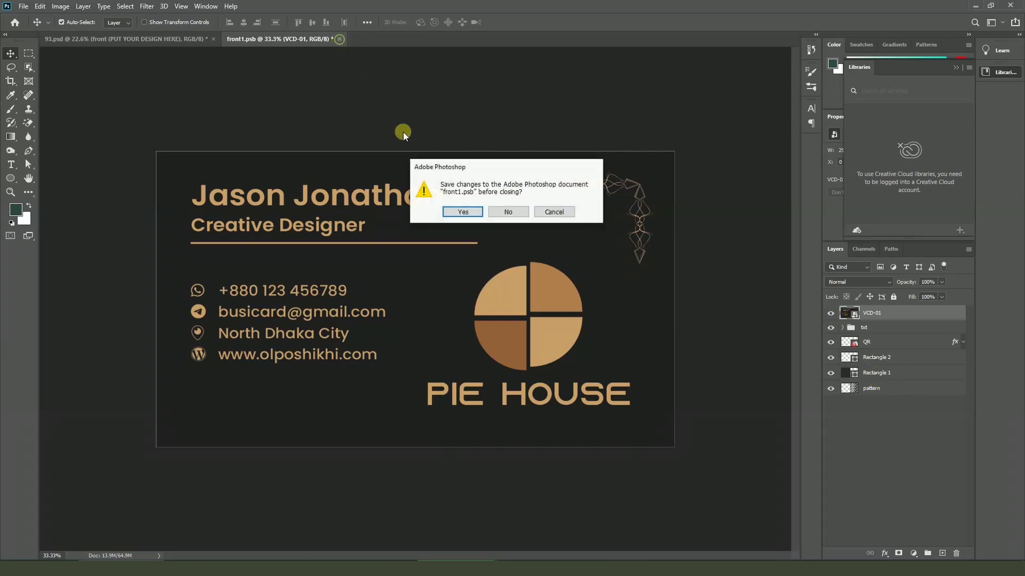
{"action": "left_click", "coordinate": [462, 212]}
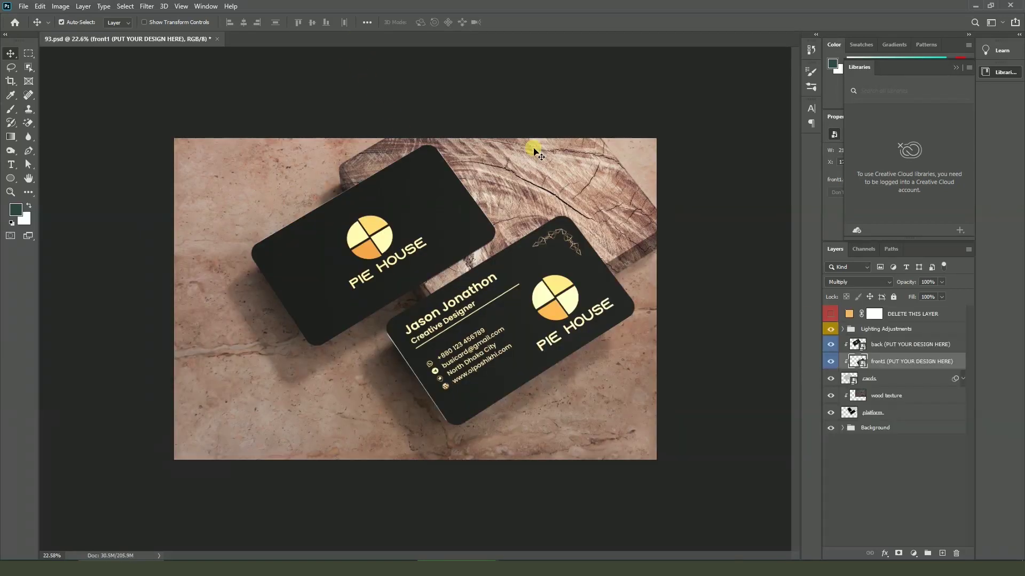
{"action": "key", "text": "ctrl+0"}
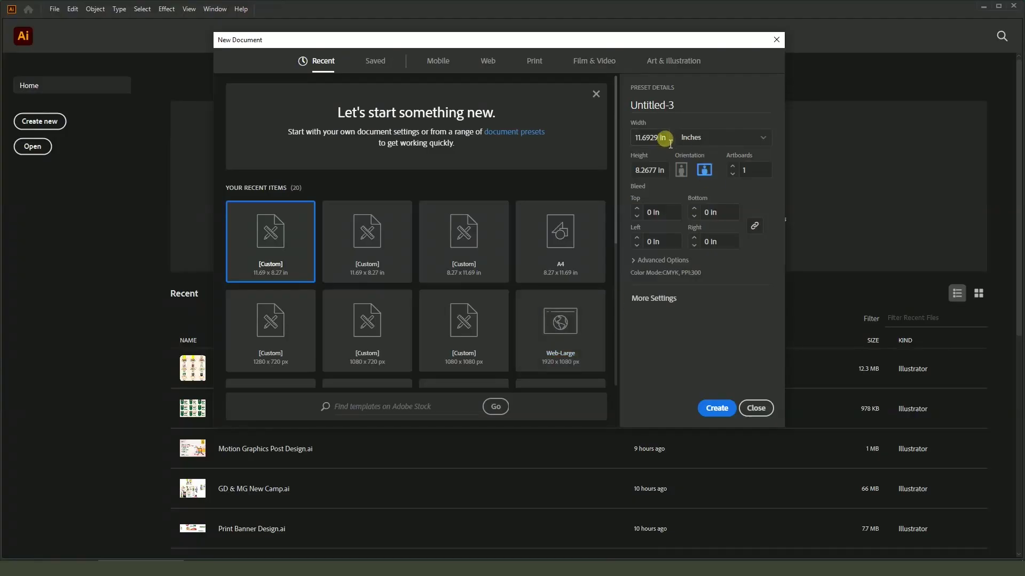
Create the VCD document with two 3.5 × 2 in artboards and 0.125 in bleed
{"action": "left_click", "coordinate": [662, 137]}
{"action": "type", "text": "3.5"}
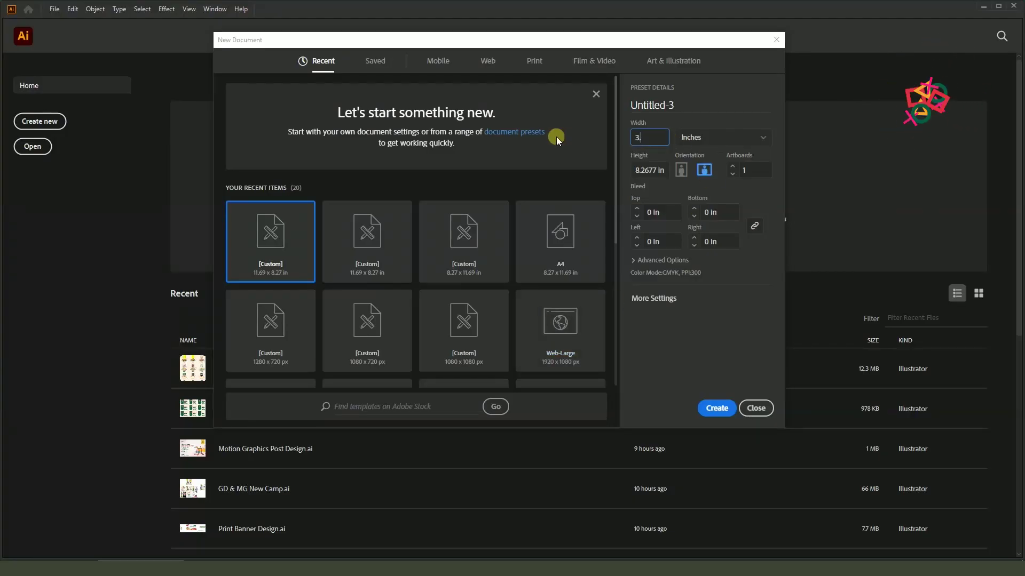
{"action": "left_click", "coordinate": [663, 171]}
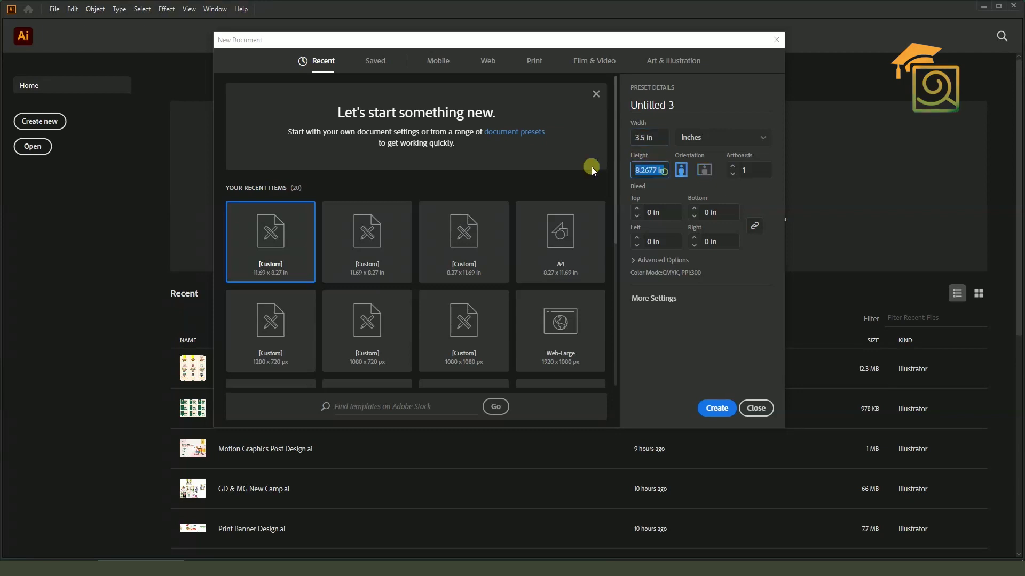
{"action": "type", "text": "2"}
{"action": "left_click", "coordinate": [733, 166]}
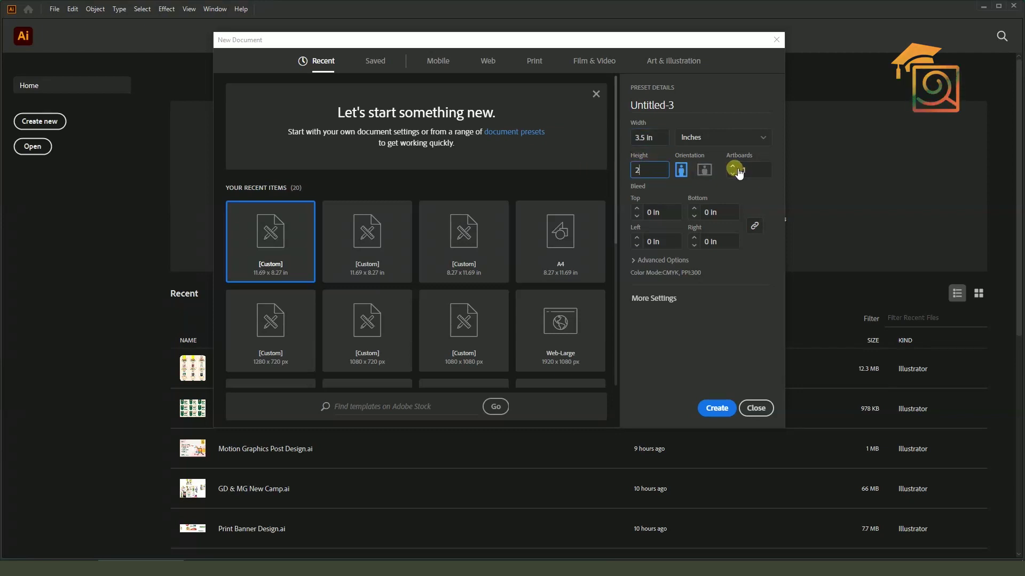
{"action": "left_click", "coordinate": [664, 110]}
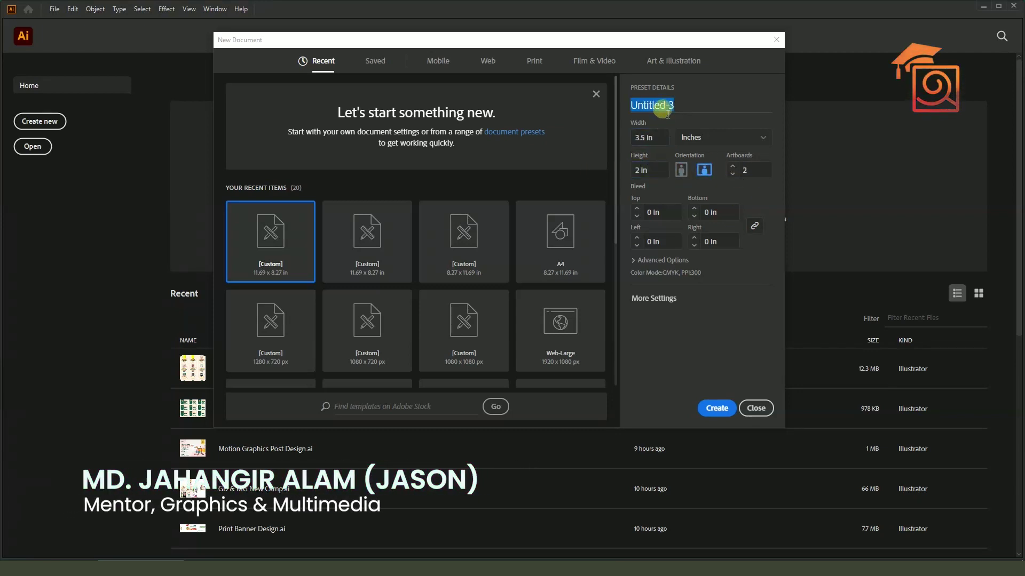
{"action": "type", "text": "VCD"}
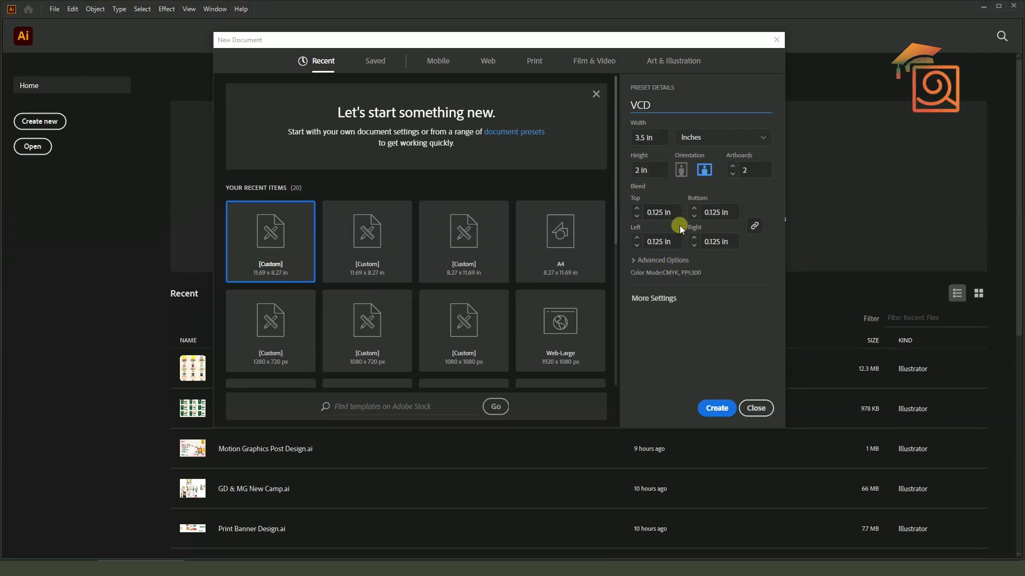
{"action": "left_click", "coordinate": [717, 408]}
{"action": "key", "text": "ctrl+minus"}
{"action": "left_click", "coordinate": [13, 60]}
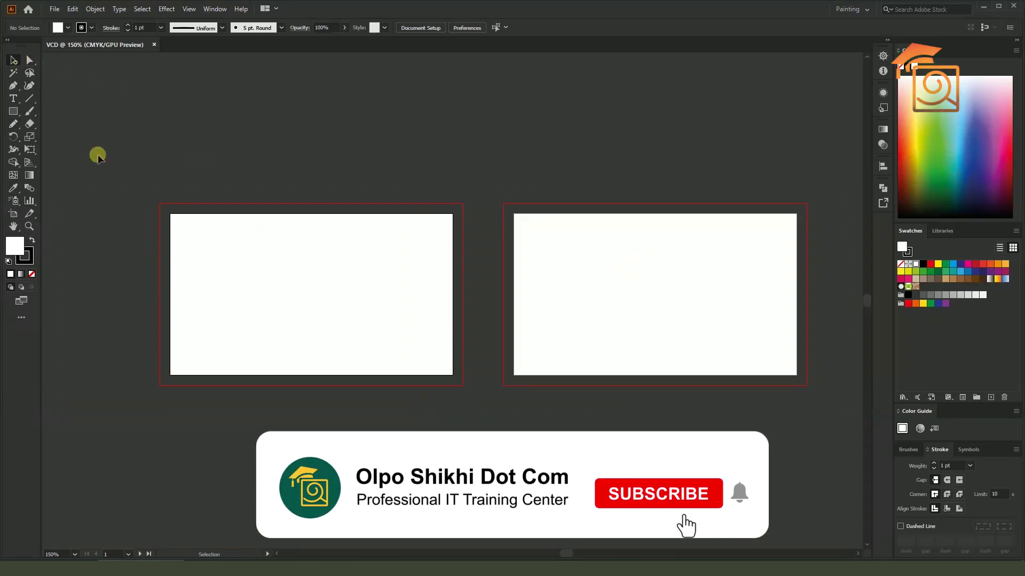
Draw a 3.75 × 2.25 in rectangle covering the first artboard and its bleed
{"action": "scroll", "coordinate": [165, 255], "scroll_direction": "up", "scroll_amount": 1}
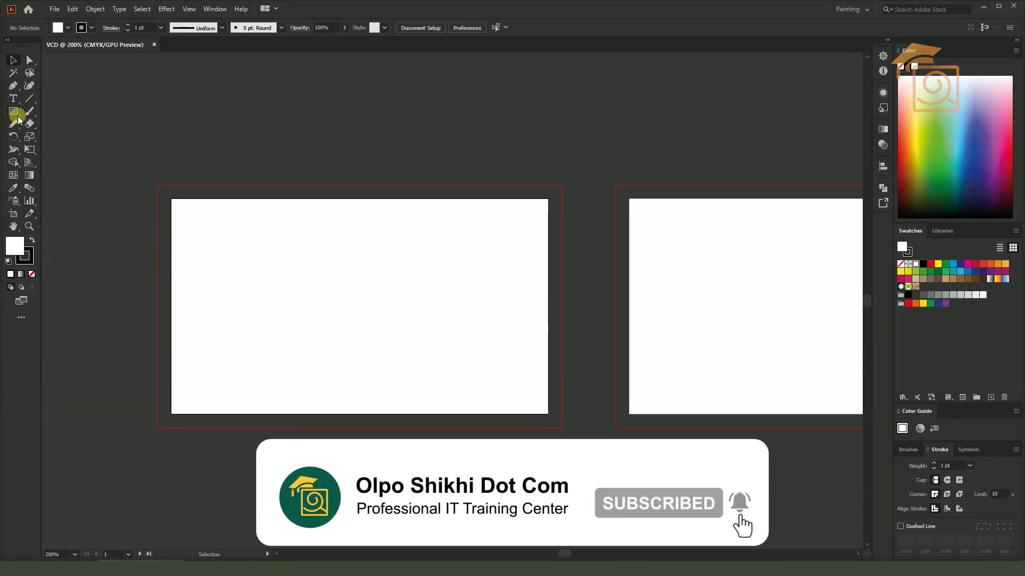
{"action": "left_click", "coordinate": [13, 112]}
{"action": "left_click_drag", "start_coordinate": [155, 185], "coordinate": [566, 430]}
{"action": "left_click", "coordinate": [22, 60]}
{"action": "left_click", "coordinate": [422, 162]}
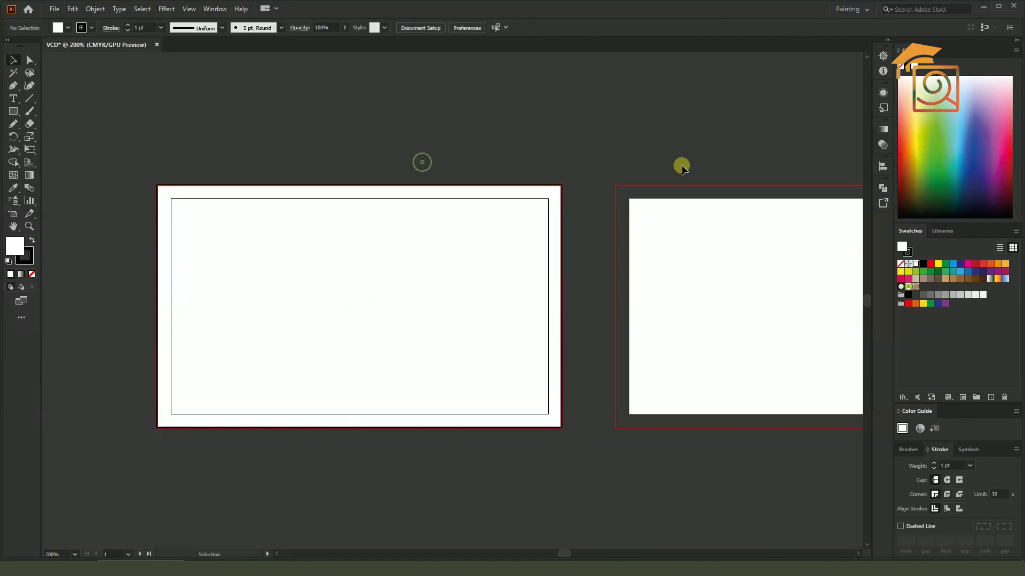
{"action": "left_click", "coordinate": [545, 266]}
{"action": "scroll", "coordinate": [569, 202], "scroll_direction": "up", "scroll_amount": 7}
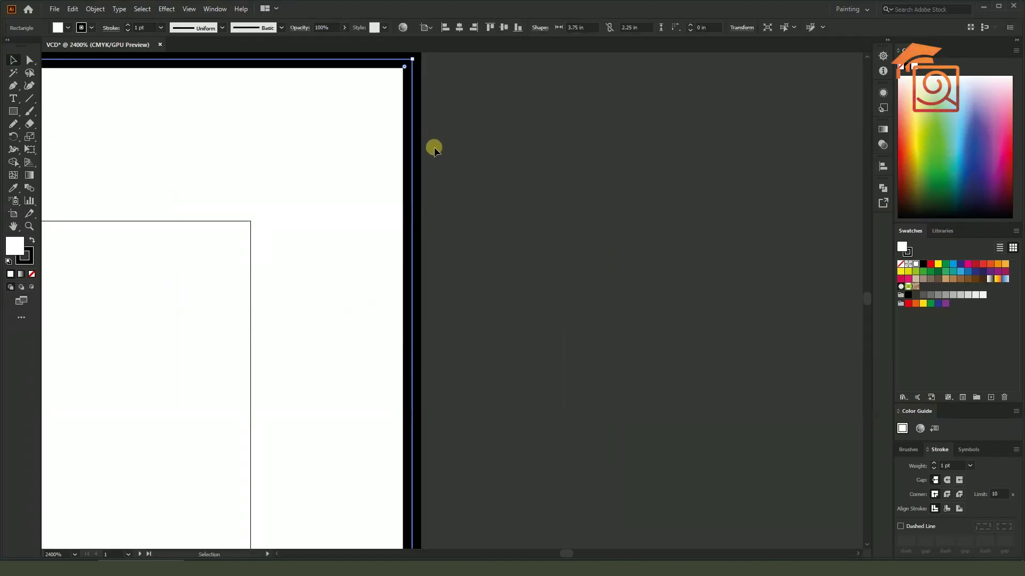
{"action": "scroll", "coordinate": [434, 150], "scroll_direction": "down", "scroll_amount": 3}
Set the rectangle's stroke to None, leaving a plain white fill
{"action": "left_click", "coordinate": [24, 256]}
{"action": "left_click", "coordinate": [31, 273]}
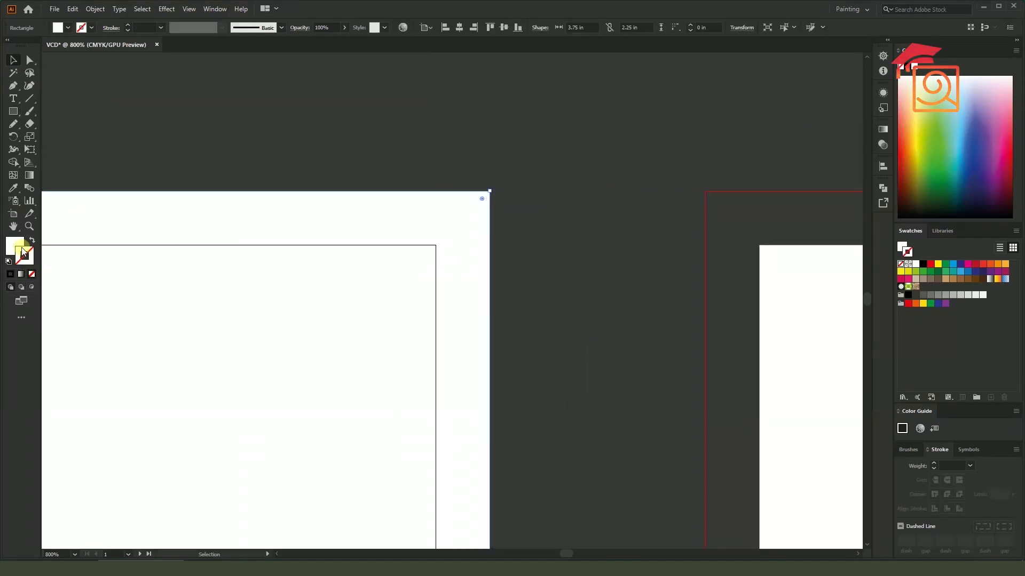
{"action": "scroll", "coordinate": [496, 234], "scroll_direction": "up", "scroll_amount": 2}
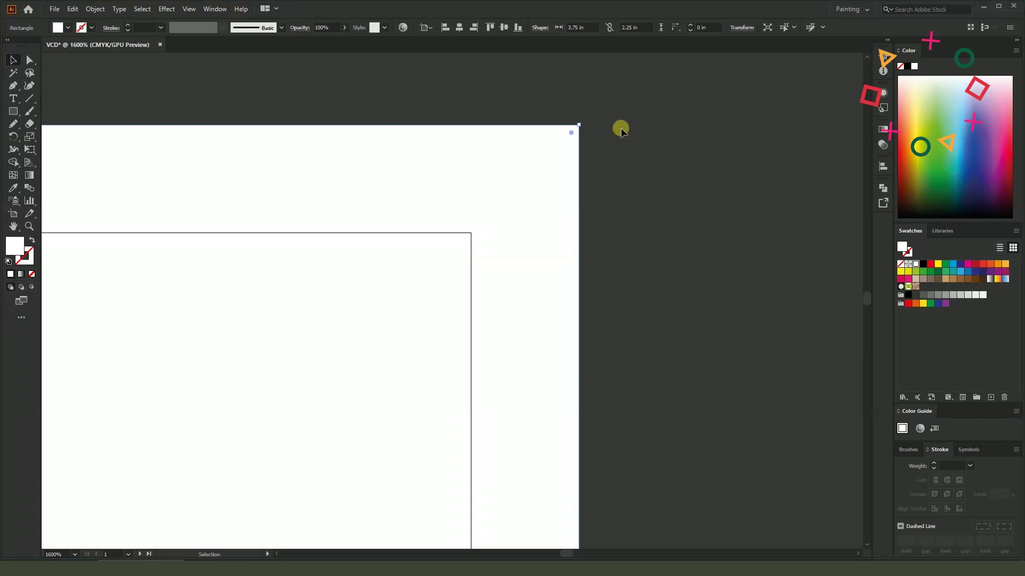
{"action": "scroll", "coordinate": [624, 127], "scroll_direction": "down", "scroll_amount": 2}
{"action": "scroll", "coordinate": [628, 136], "scroll_direction": "down", "scroll_amount": 5}
{"action": "left_click", "coordinate": [643, 176]}
{"action": "mouse_move", "coordinate": [643, 176]}
{"action": "left_mouse_down"}
{"action": "mouse_move", "coordinate": [671, 178]}
{"action": "mouse_move", "coordinate": [656, 182]}
{"action": "left_mouse_up"}
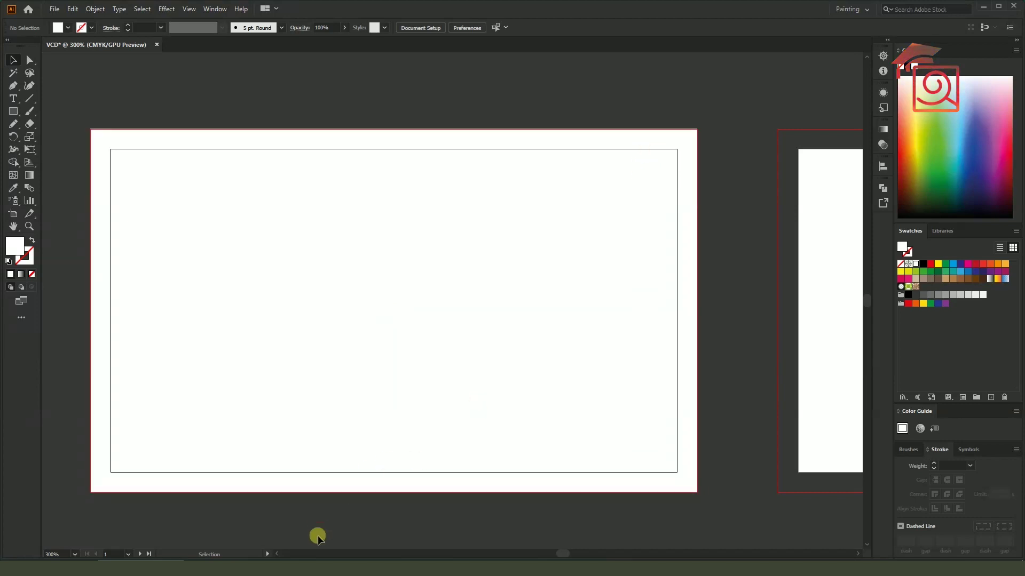
{"action": "key", "text": "alt+Tab"}
Read the Business Card Size Specification page for the 3.5 × 2 in size and bleed tips
{"action": "left_click", "coordinate": [335, 6]}
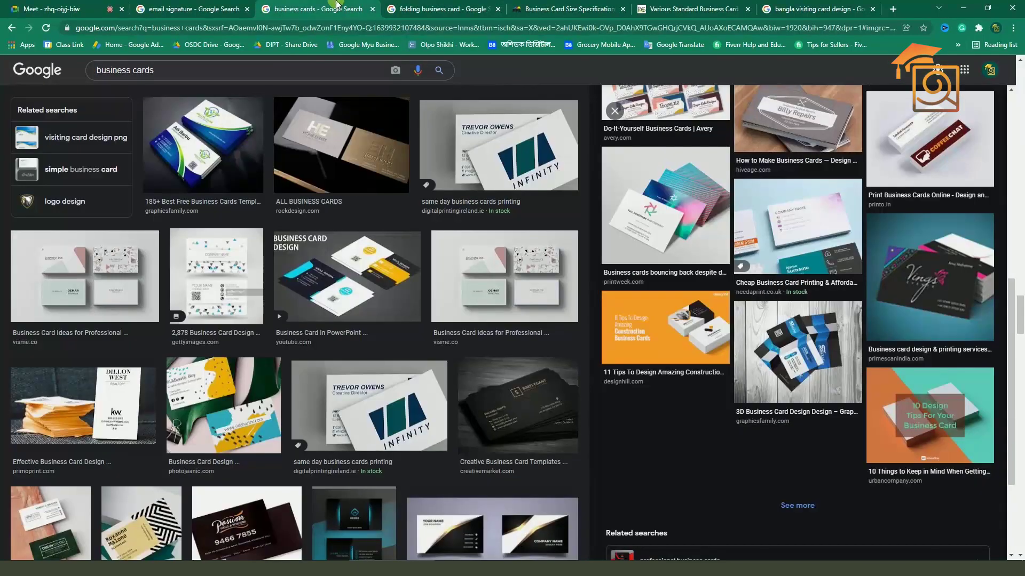
{"action": "left_click", "coordinate": [558, 6]}
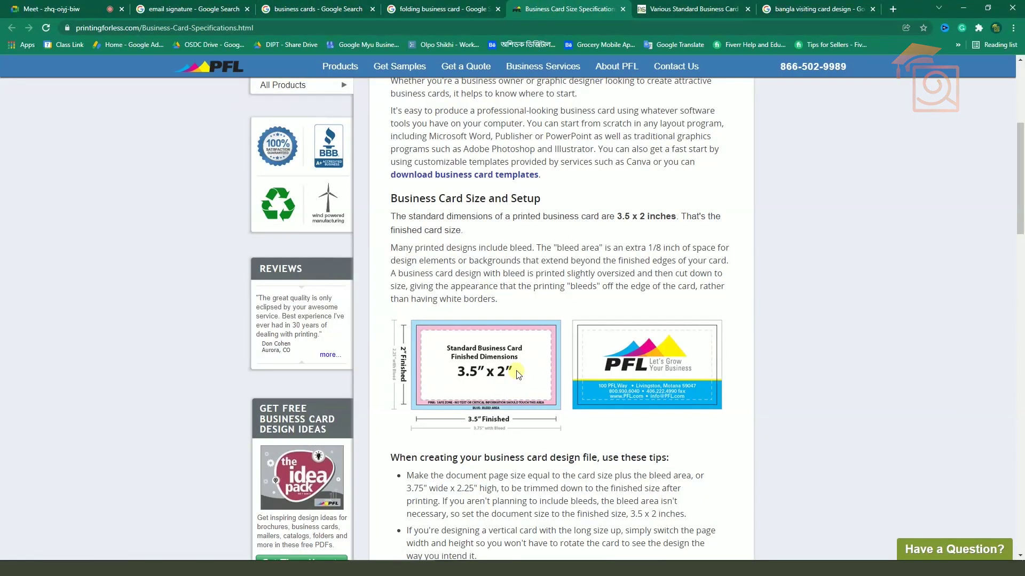
{"action": "scroll", "coordinate": [517, 375], "scroll_direction": "up", "scroll_amount": 4}
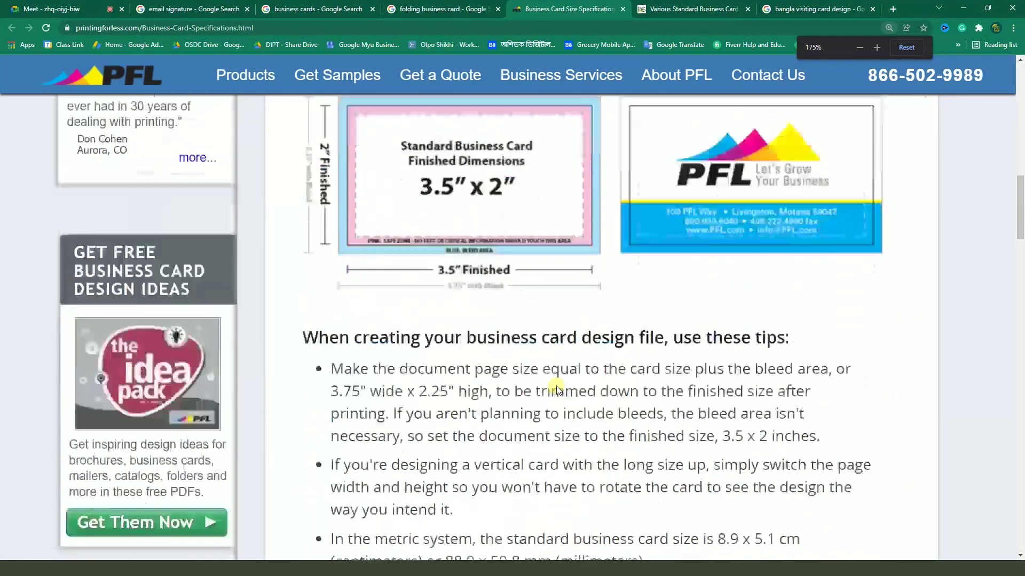
{"action": "scroll", "coordinate": [556, 388], "scroll_direction": "up", "scroll_amount": 2}
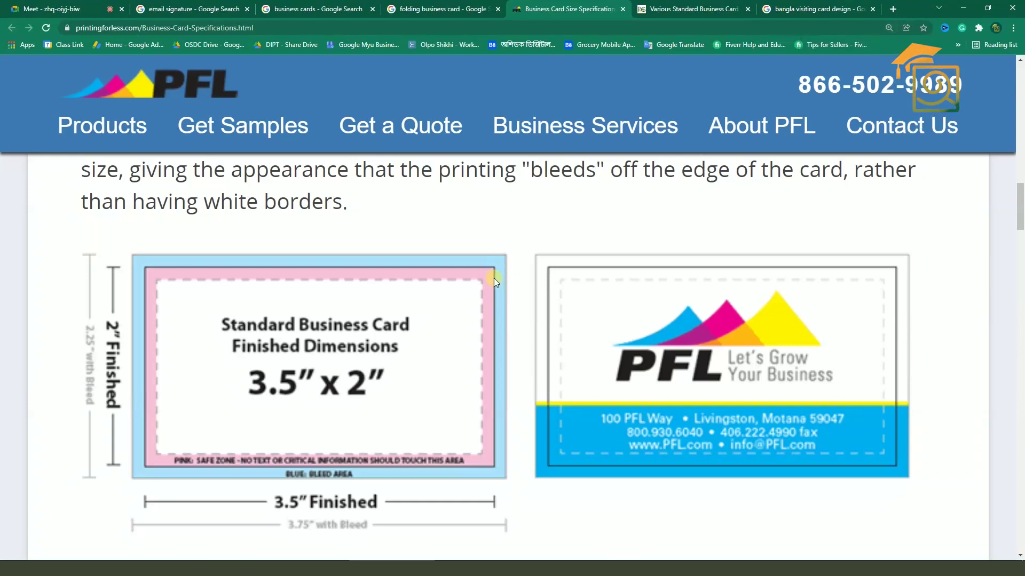
{"action": "scroll", "coordinate": [478, 304], "scroll_direction": "down", "scroll_amount": 3}
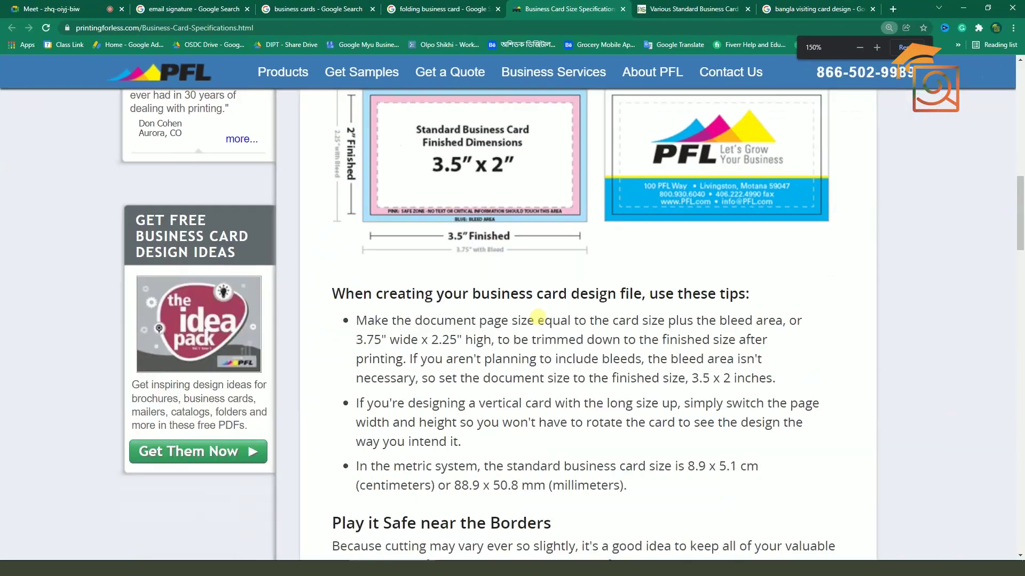
{"action": "scroll", "coordinate": [537, 316], "scroll_direction": "down", "scroll_amount": 2}
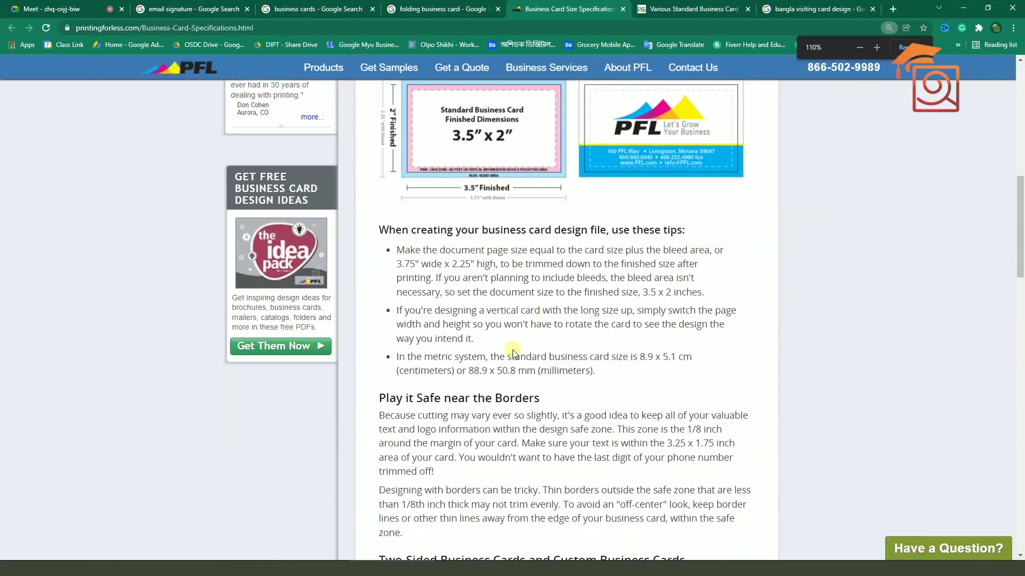
{"action": "scroll", "coordinate": [526, 342], "scroll_direction": "down", "scroll_amount": 1}
{"action": "key", "text": "alt+Tab"}
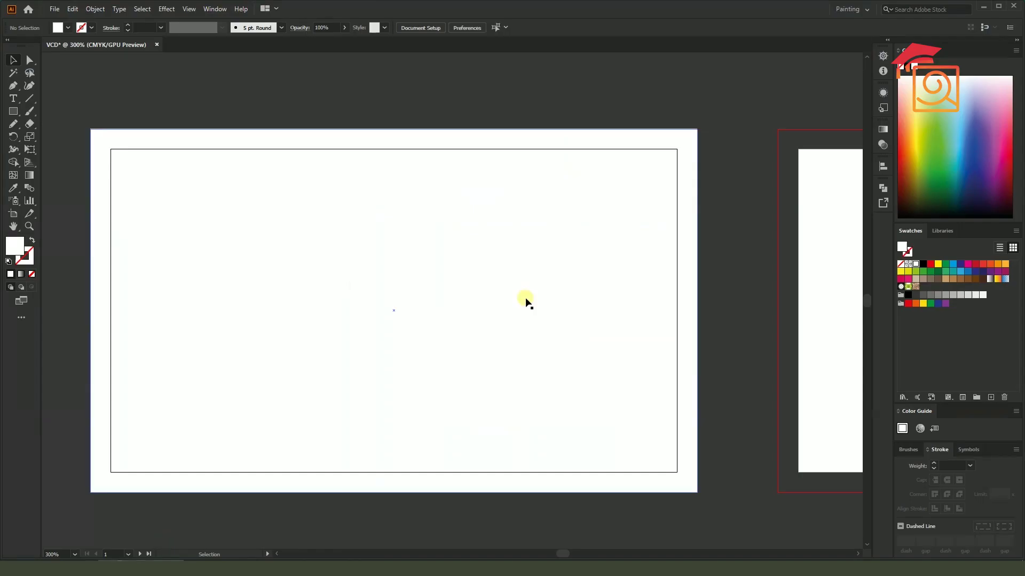
Apply Offset Path of -0.25 in to the bleed rectangle, giving a 3.25 × 1.75 in inner rectangle
{"action": "left_click", "coordinate": [613, 229]}
{"action": "scroll", "coordinate": [608, 295], "scroll_direction": "down", "scroll_amount": 1}
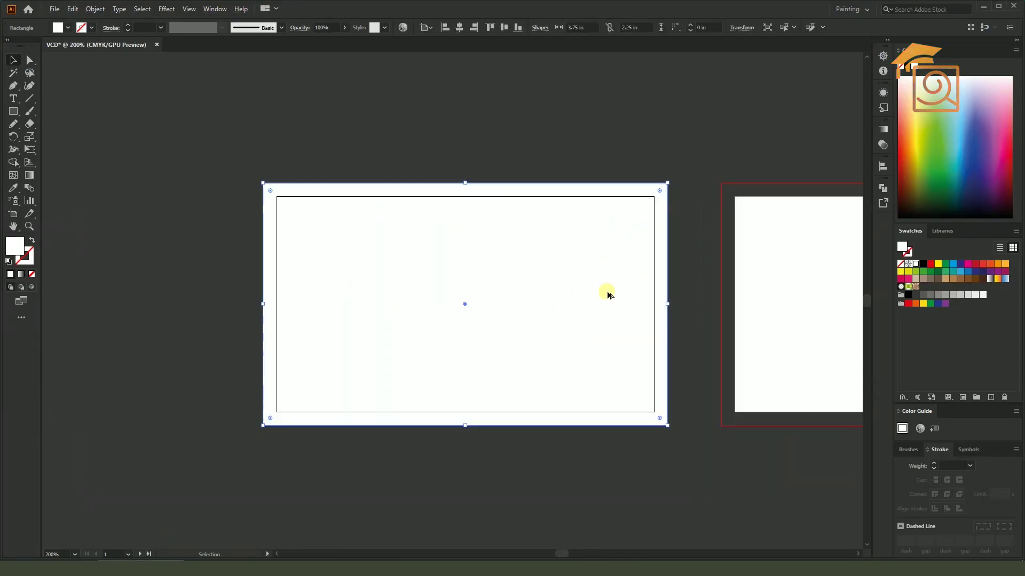
{"action": "left_click", "coordinate": [96, 9]}
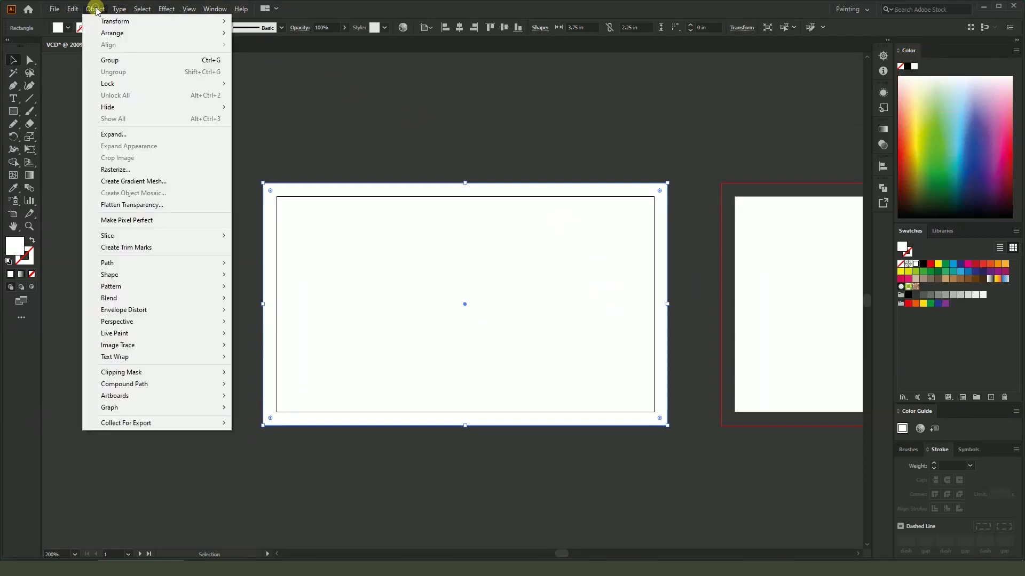
{"action": "mouse_move", "coordinate": [112, 263]}
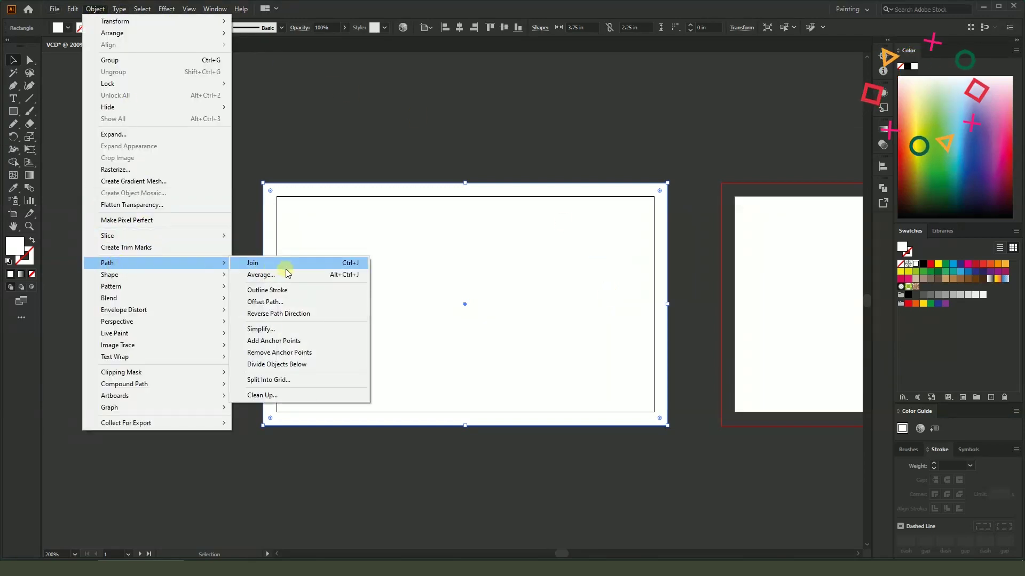
{"action": "left_click", "coordinate": [280, 302]}
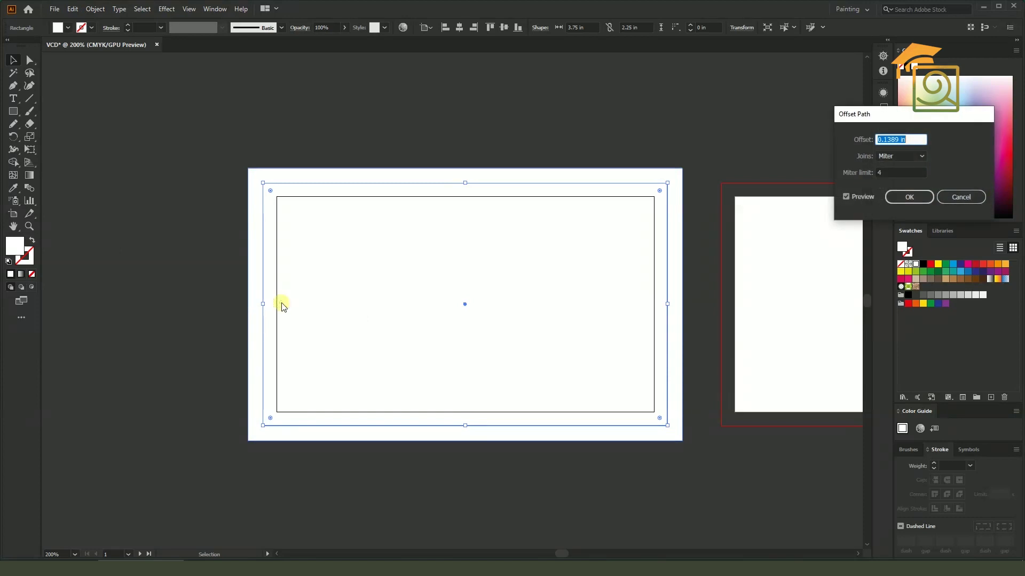
{"action": "left_click", "coordinate": [857, 196]}
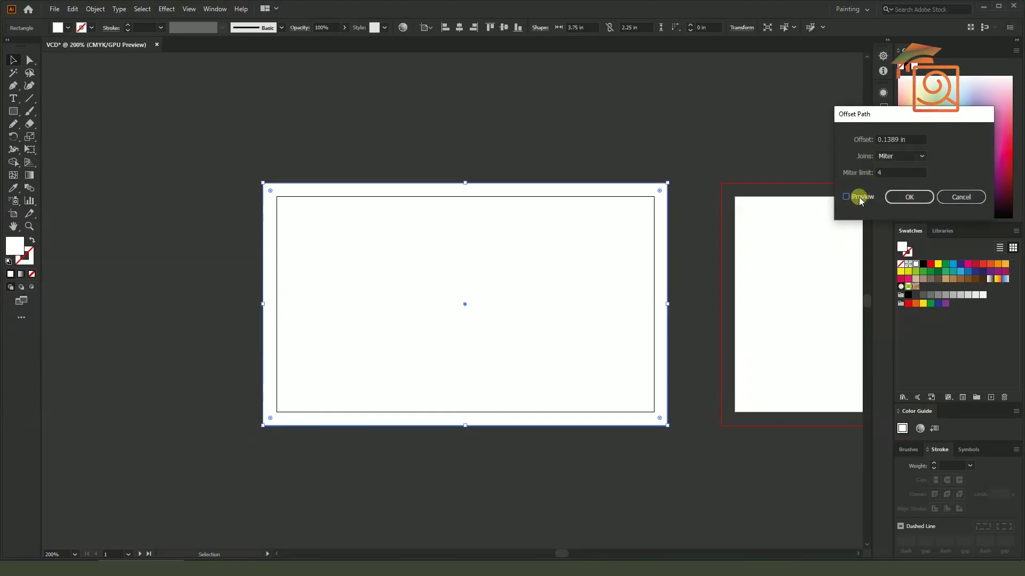
{"action": "left_click", "coordinate": [858, 197]}
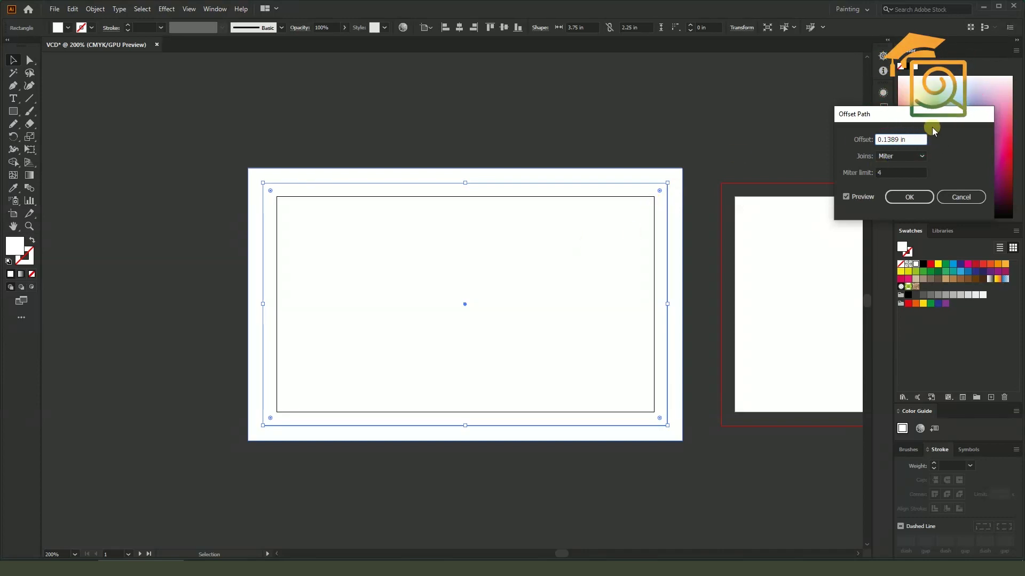
{"action": "triple_click", "coordinate": [915, 147]}
{"action": "type", "text": "0"}
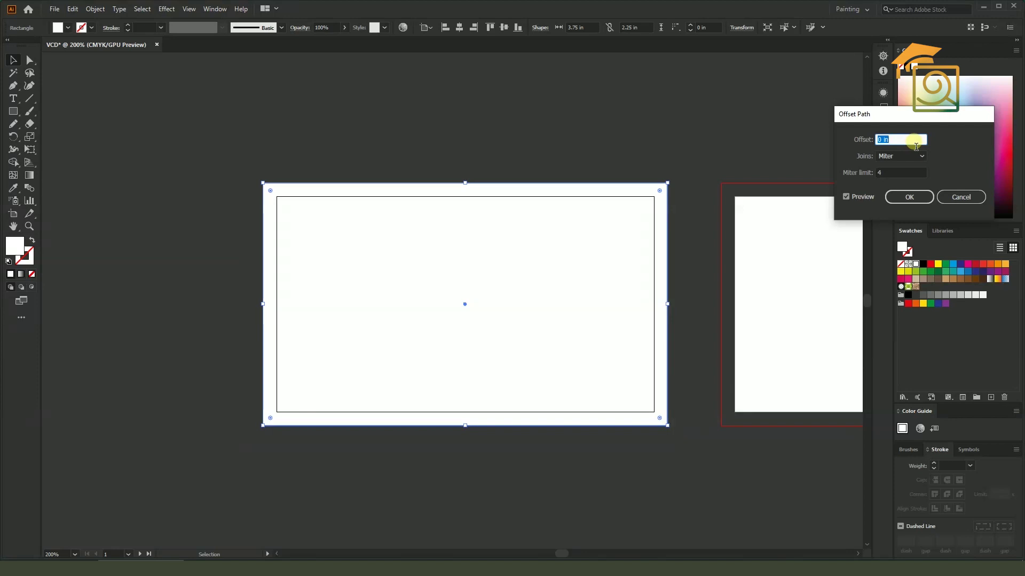
{"action": "type", "text": "-0.125"}
{"action": "type", "text": "-0.25"}
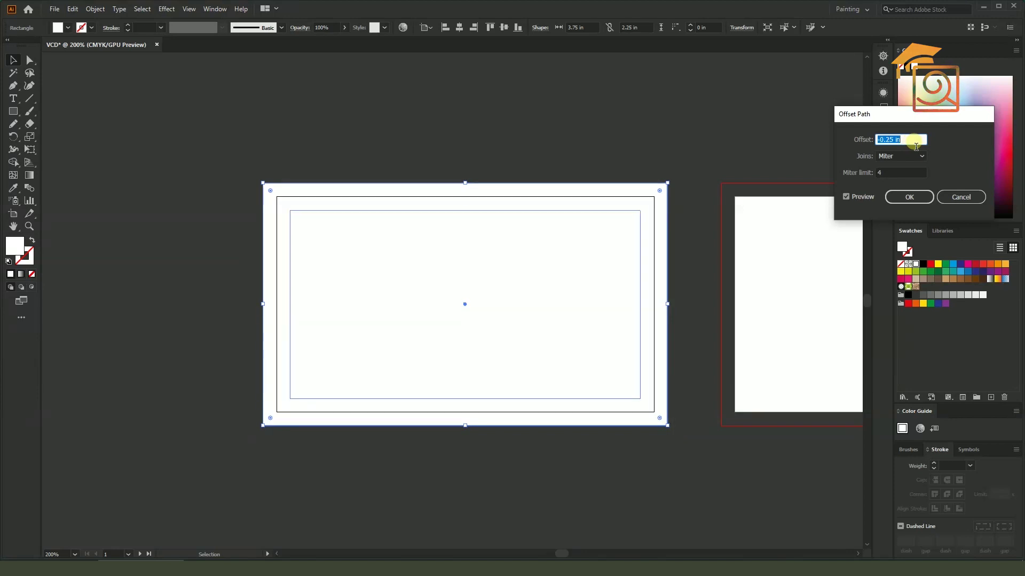
{"action": "type", "text": "-0.125"}
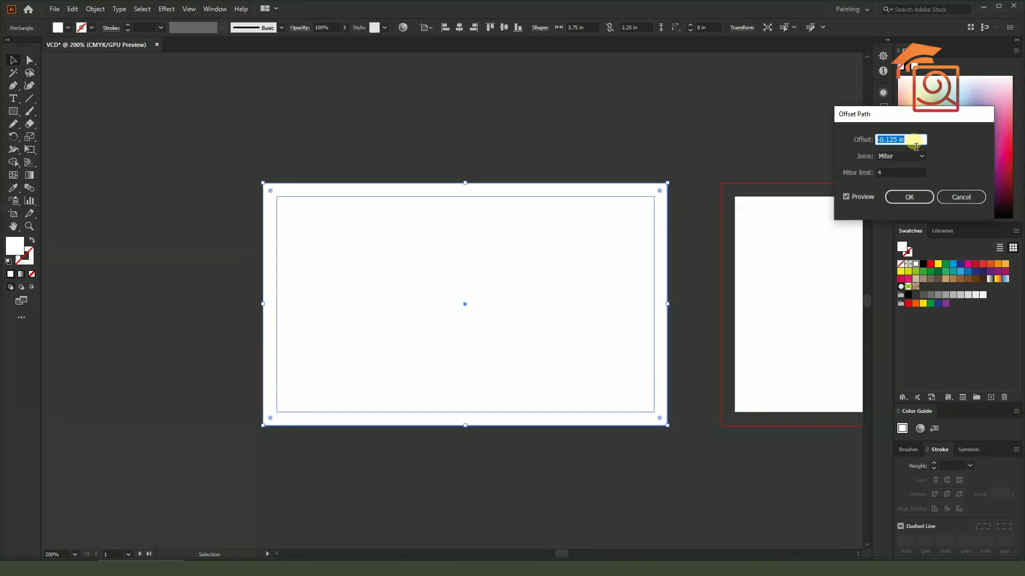
{"action": "type", "text": "-0.25"}
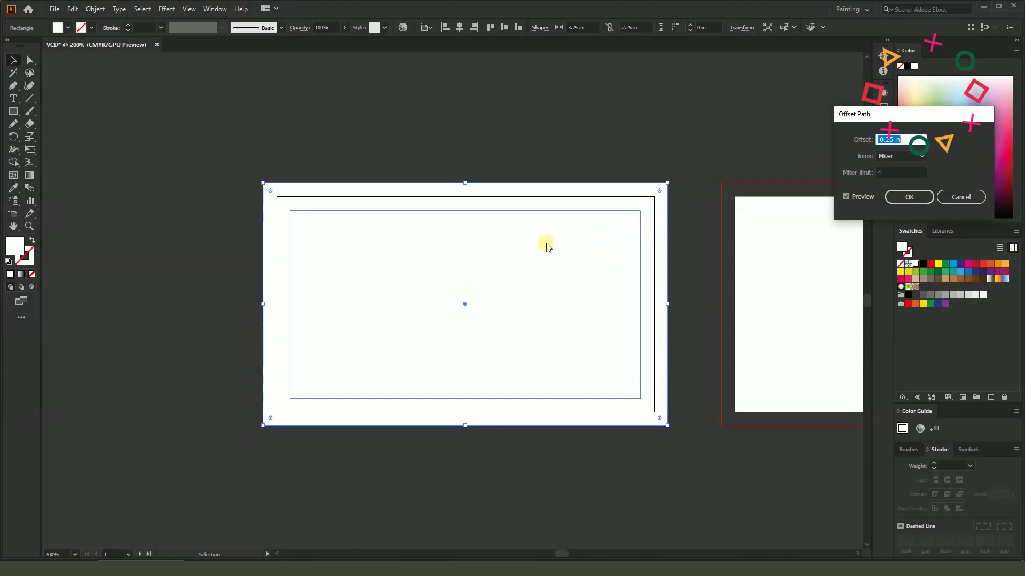
{"action": "left_click", "coordinate": [909, 197]}
Make the inner 3.25 × 1.75 in rectangle a guide, then unlock and relock the guides
{"action": "right_click", "coordinate": [637, 277]}
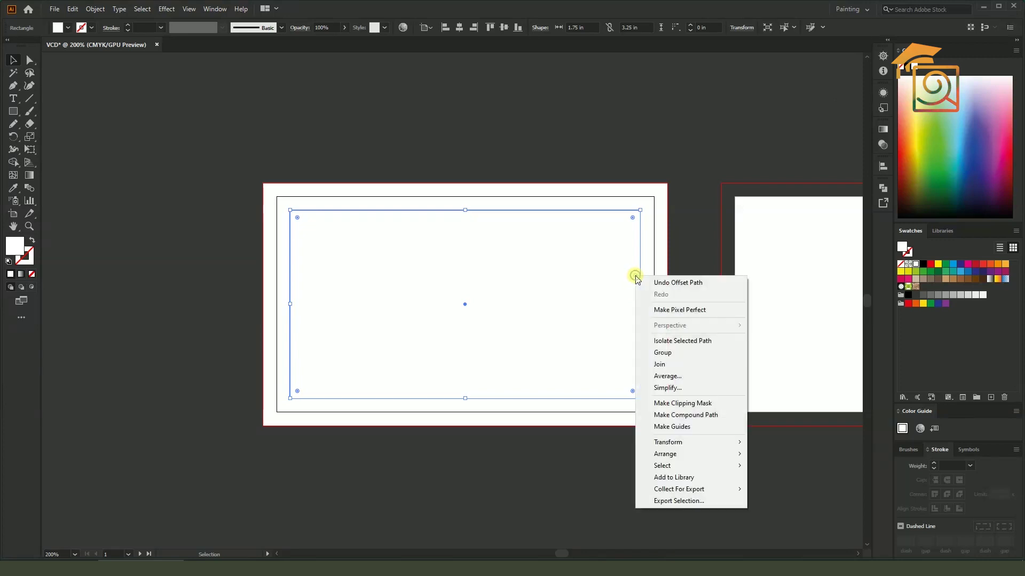
{"action": "left_click", "coordinate": [673, 428]}
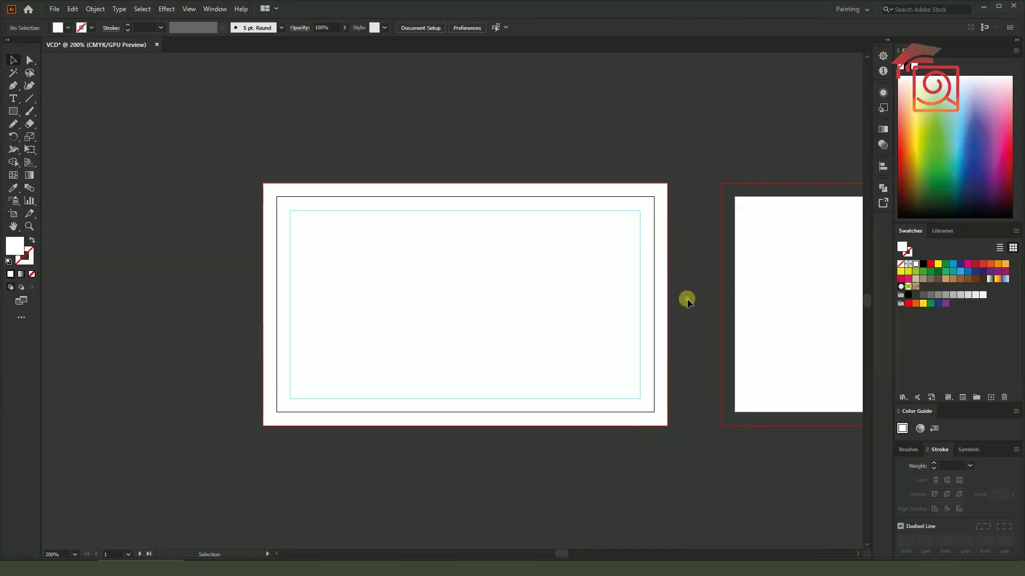
{"action": "scroll", "coordinate": [660, 274], "scroll_direction": "up", "scroll_amount": 3}
{"action": "scroll", "coordinate": [660, 274], "scroll_direction": "down", "scroll_amount": 4}
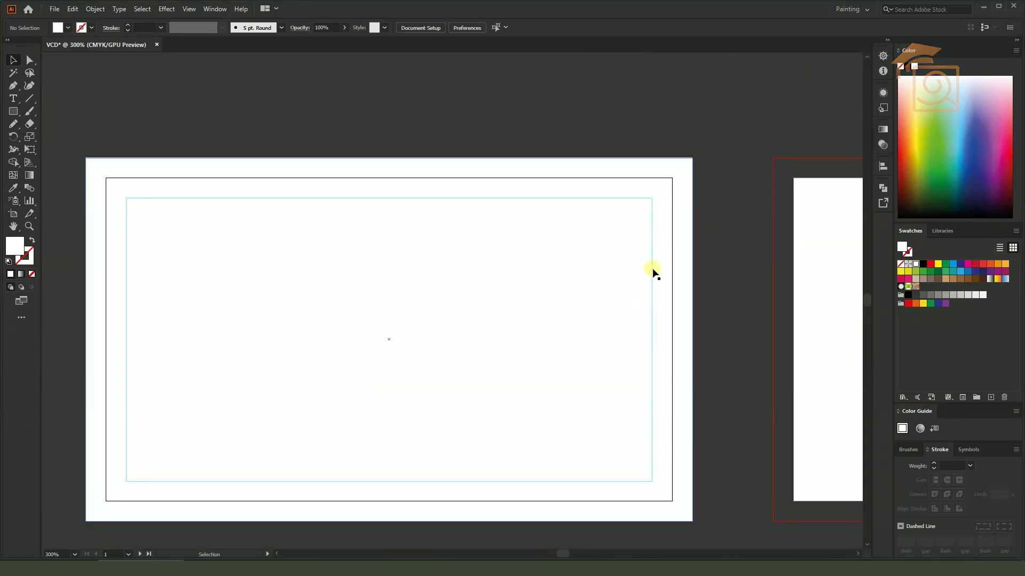
{"action": "right_click", "coordinate": [653, 271]}
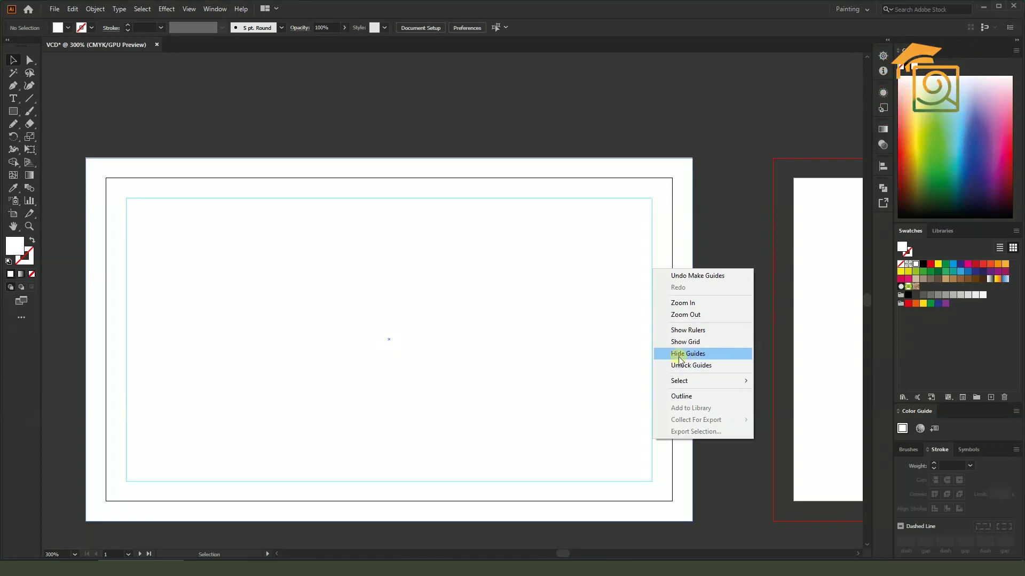
{"action": "left_click", "coordinate": [700, 367]}
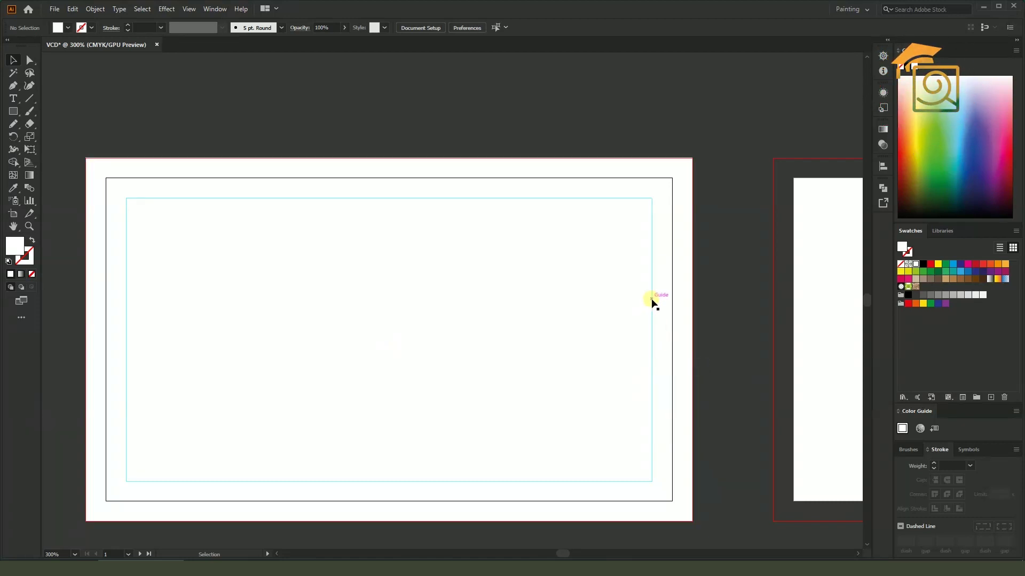
{"action": "right_click", "coordinate": [653, 302]}
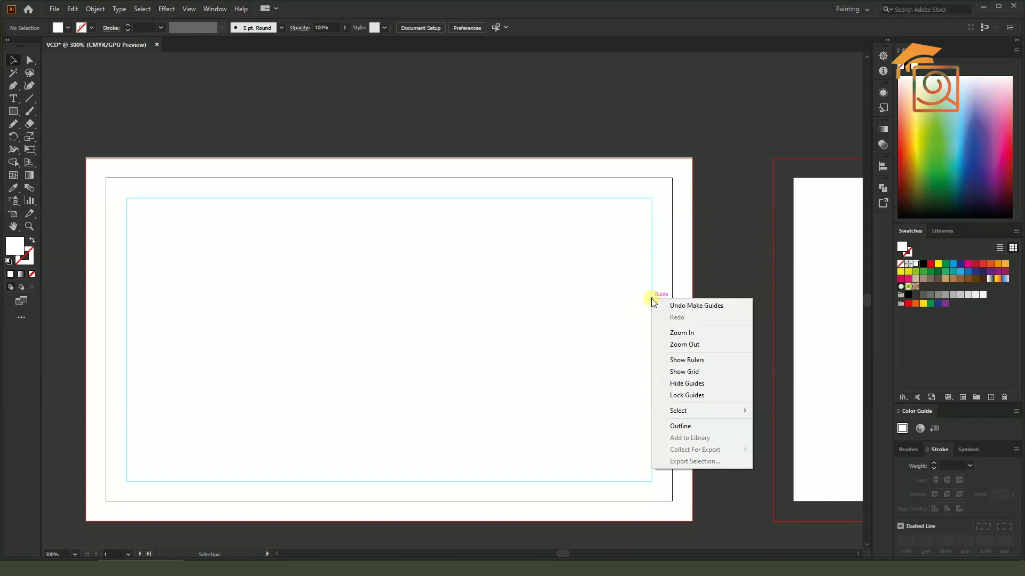
{"action": "left_click", "coordinate": [688, 397]}
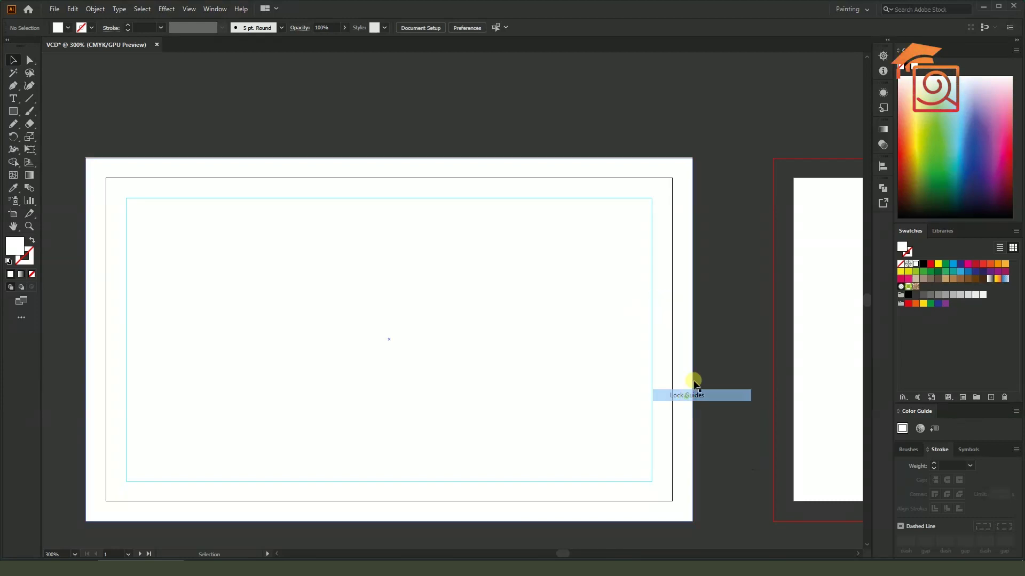
{"action": "scroll", "coordinate": [386, 240], "scroll_direction": "down", "scroll_amount": 2}
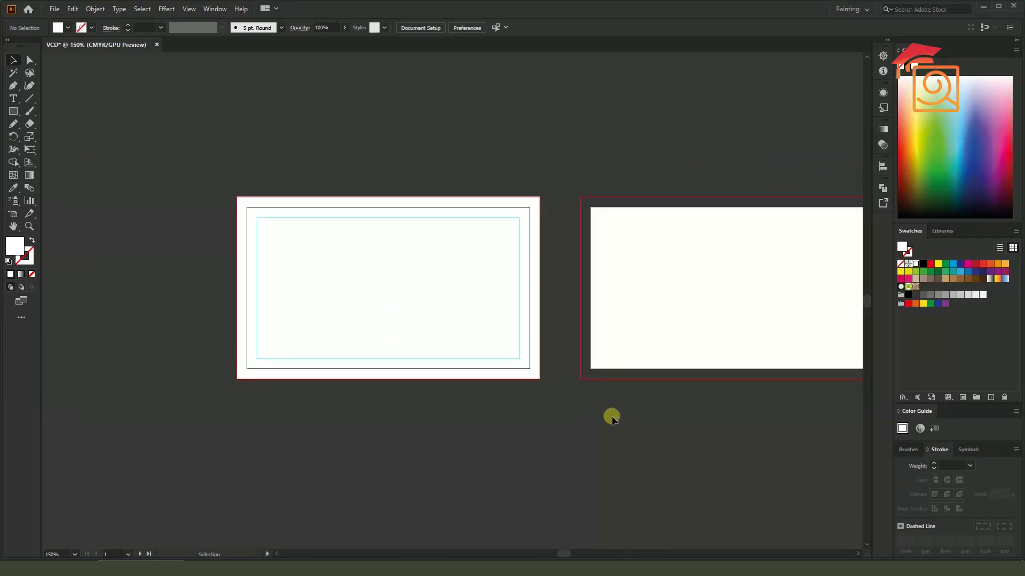
Draw a 3.75 × 2.25 in rectangle over the second artboard out to its bleed edge, redrawing once
{"action": "scroll", "coordinate": [611, 411], "scroll_direction": "right", "scroll_amount": 3}
{"action": "scroll", "coordinate": [611, 411], "scroll_direction": "down", "scroll_amount": 1}
{"action": "left_click", "coordinate": [22, 113]}
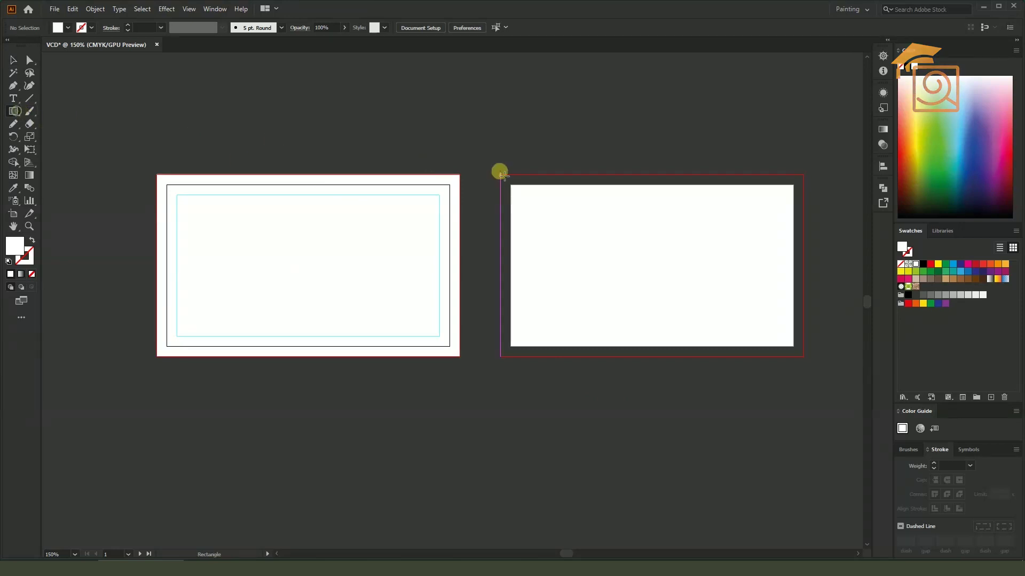
{"action": "left_click_drag", "start_coordinate": [502, 174], "coordinate": [766, 325]}
{"action": "key", "text": "ctrl+z"}
{"action": "mouse_move", "coordinate": [500, 175]}
{"action": "left_mouse_down"}
{"action": "mouse_move", "coordinate": [799, 338]}
{"action": "mouse_move", "coordinate": [803, 356]}
{"action": "left_mouse_up"}
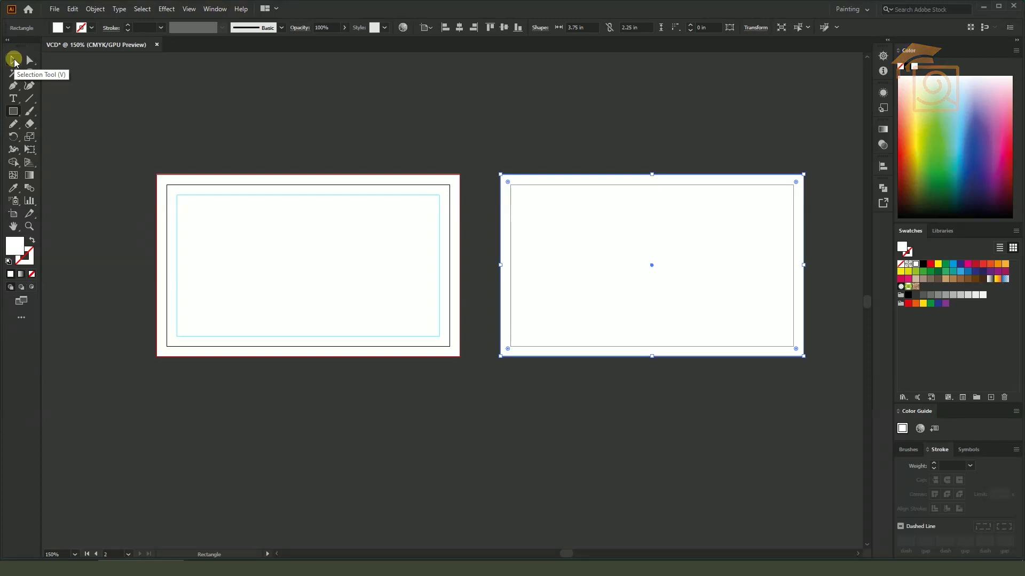
{"action": "left_click", "coordinate": [15, 61]}
{"action": "left_click", "coordinate": [636, 123]}
{"action": "left_click", "coordinate": [709, 222]}
{"action": "scroll", "coordinate": [832, 230], "scroll_direction": "up", "scroll_amount": 1}
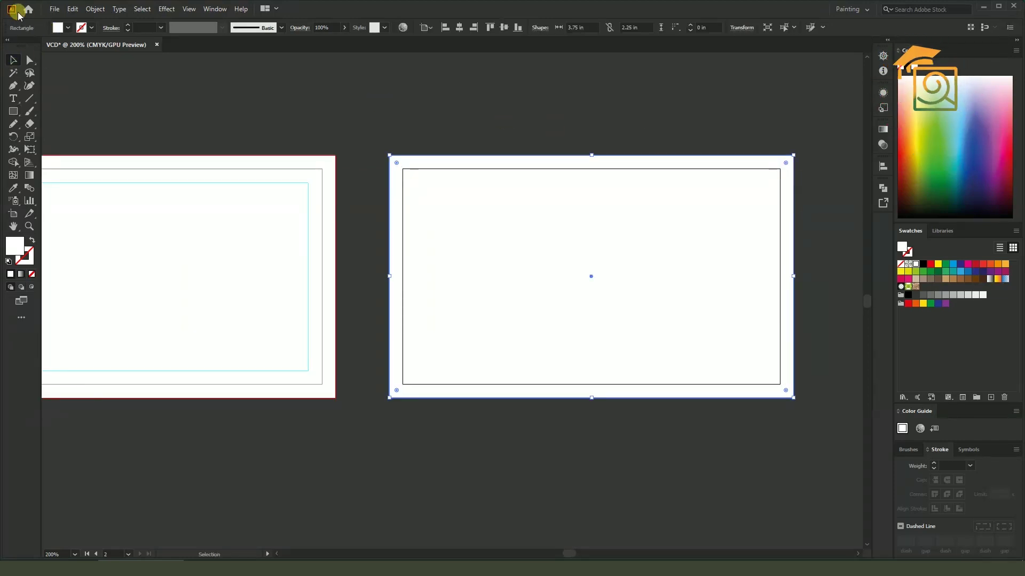
{"action": "left_click", "coordinate": [93, 9]}
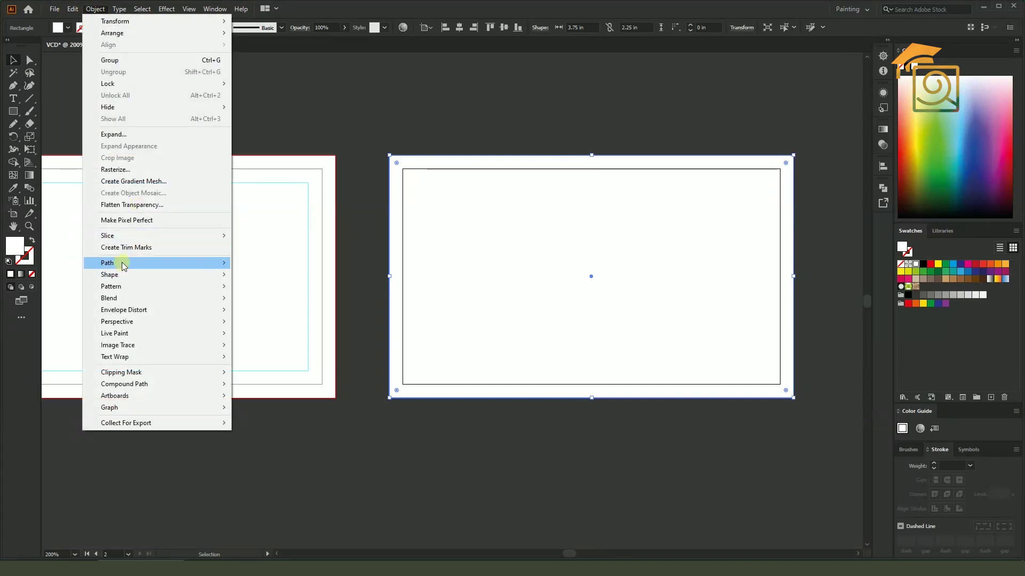
Offset the second card's rectangle path by -0.25 in
{"action": "mouse_move", "coordinate": [151, 263]}
{"action": "left_click", "coordinate": [283, 302]}
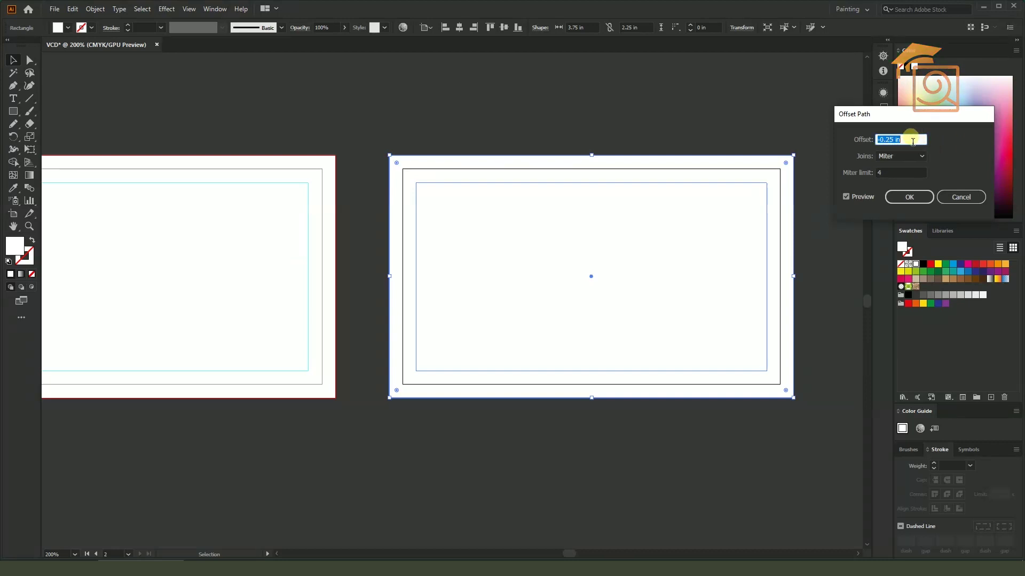
{"action": "left_click", "coordinate": [907, 197]}
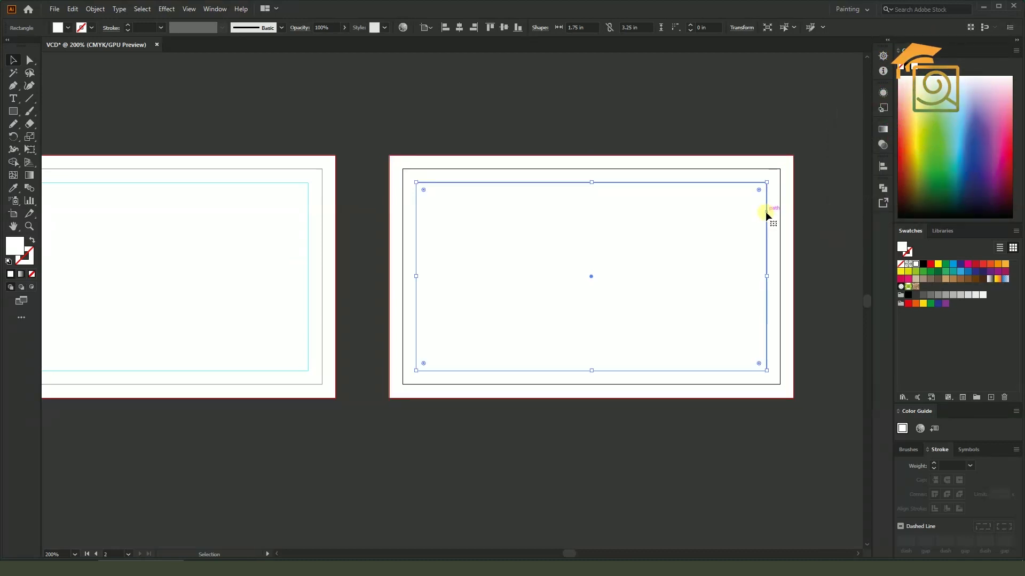
Turn the new inner 3.25 × 1.75 in rectangle into a safe-area guide
{"action": "right_click", "coordinate": [767, 213]}
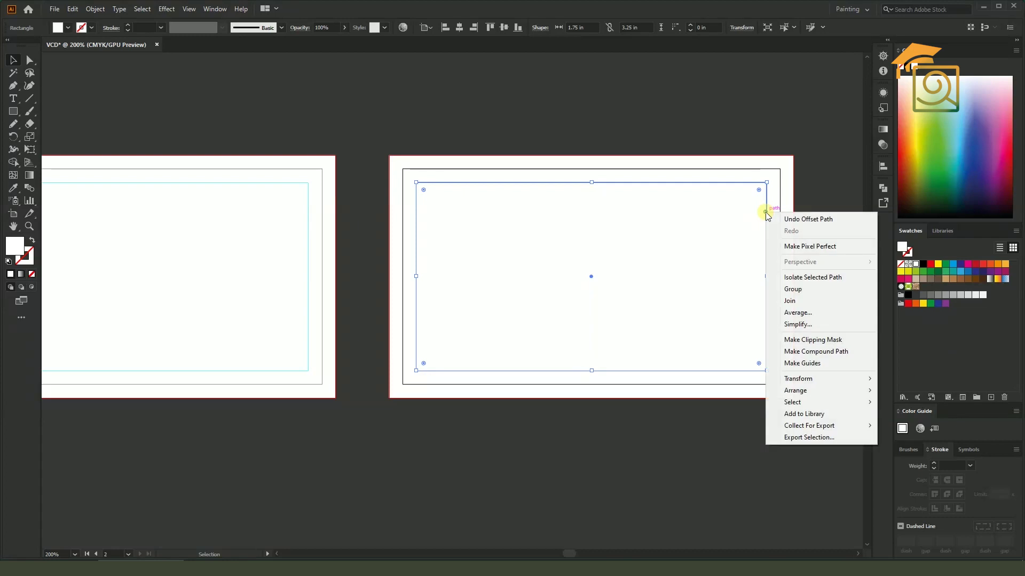
{"action": "left_click", "coordinate": [800, 364]}
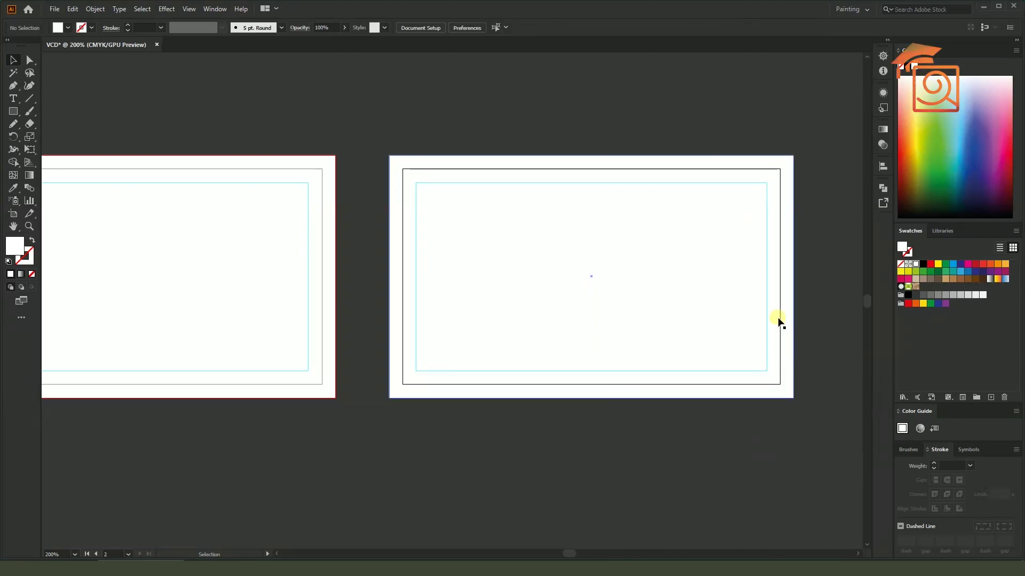
{"action": "right_click", "coordinate": [768, 281]}
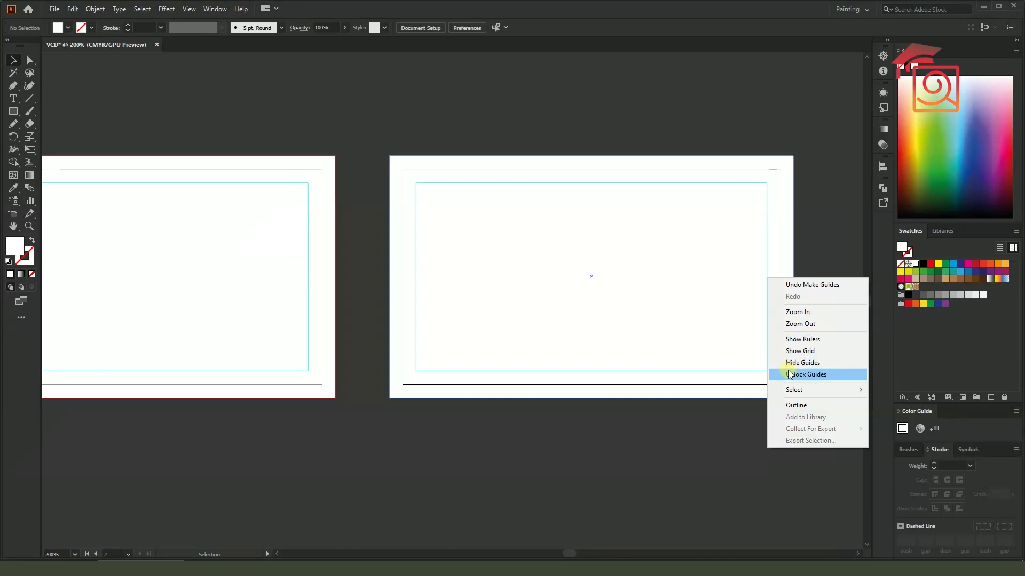
{"action": "left_click", "coordinate": [812, 222]}
{"action": "scroll", "coordinate": [699, 165], "scroll_direction": "down", "scroll_amount": 2}
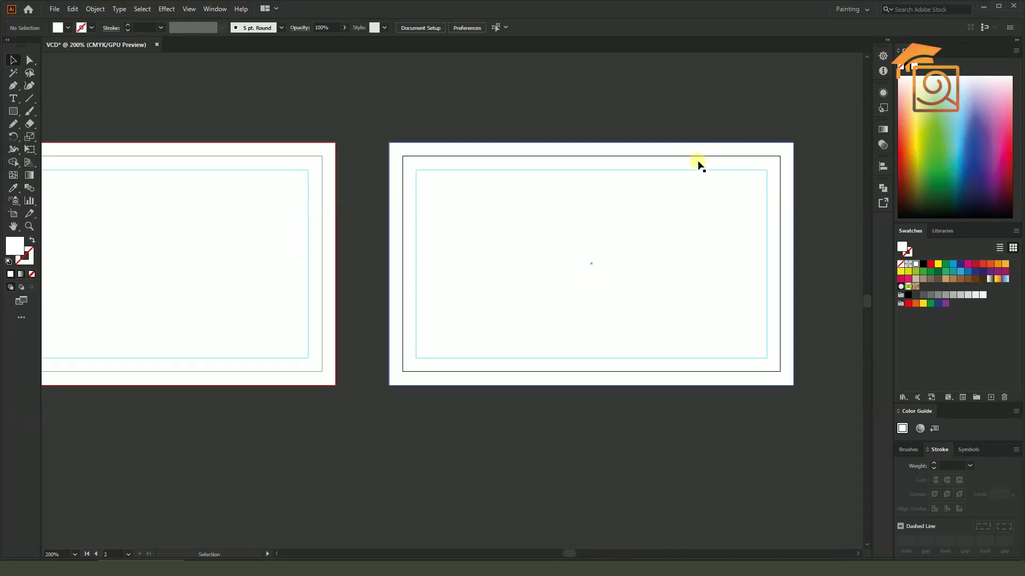
{"action": "key", "text": "super"}
{"action": "key", "text": "super"}
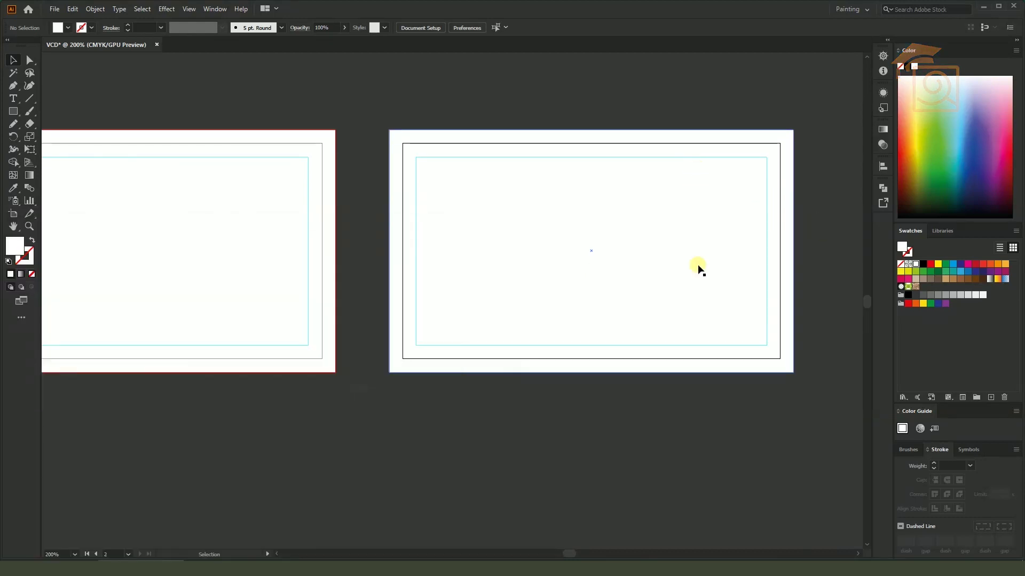
{"action": "scroll", "coordinate": [699, 276], "scroll_direction": "down", "scroll_amount": 1}
{"action": "scroll", "coordinate": [699, 277], "scroll_direction": "down", "scroll_amount": 1}
{"action": "scroll", "coordinate": [699, 277], "scroll_direction": "up", "scroll_amount": 1}
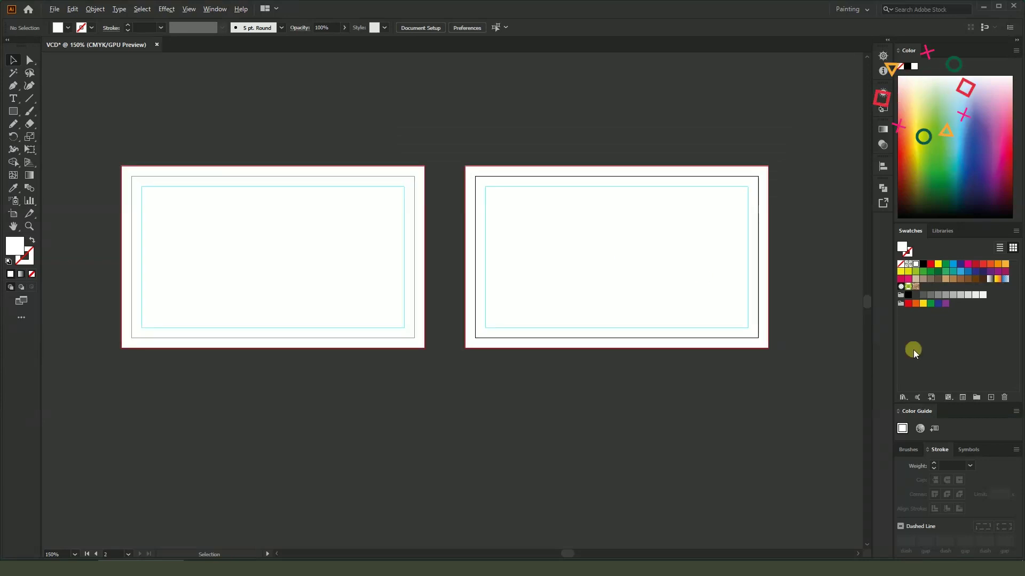
{"action": "scroll", "coordinate": [848, 342], "scroll_direction": "down", "scroll_amount": 5}
{"action": "scroll", "coordinate": [735, 330], "scroll_direction": "up", "scroll_amount": 5}
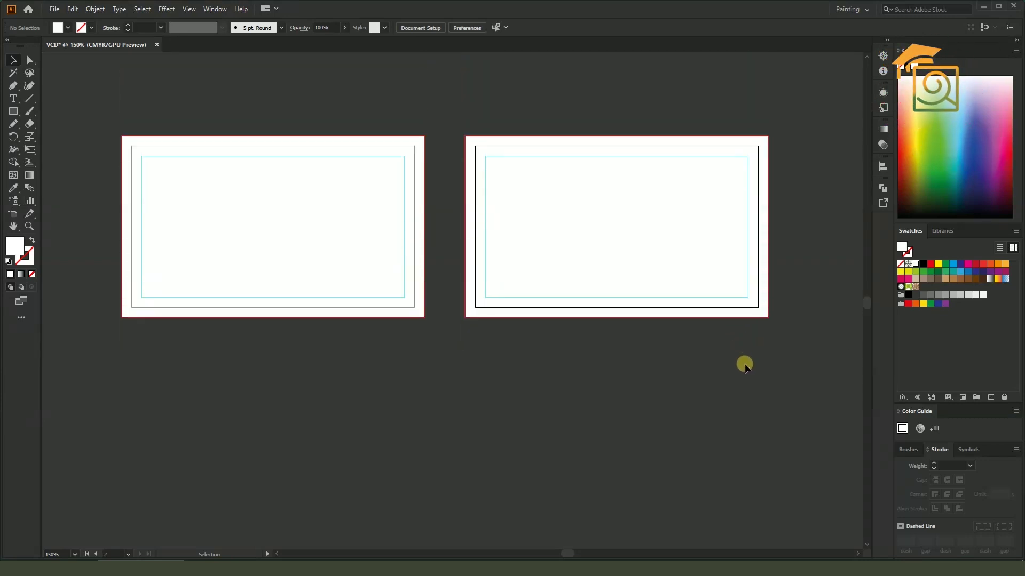
Draw a circle above the cards and add a pointed speech-bubble tail with the Pen
{"action": "left_click", "coordinate": [13, 111]}
{"action": "left_click", "coordinate": [44, 137]}
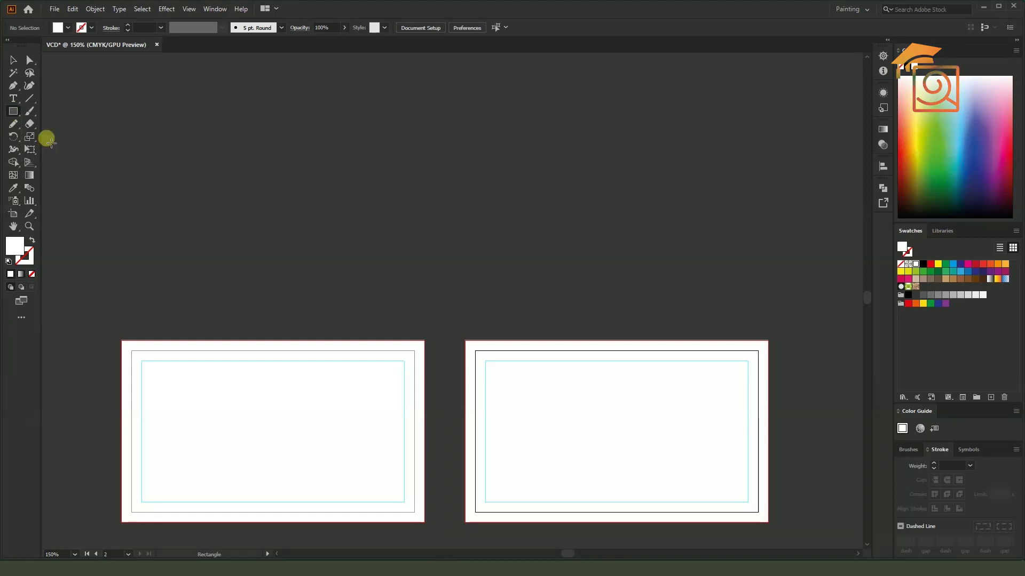
{"action": "left_click_drag", "start_coordinate": [506, 184], "coordinate": [588, 242]}
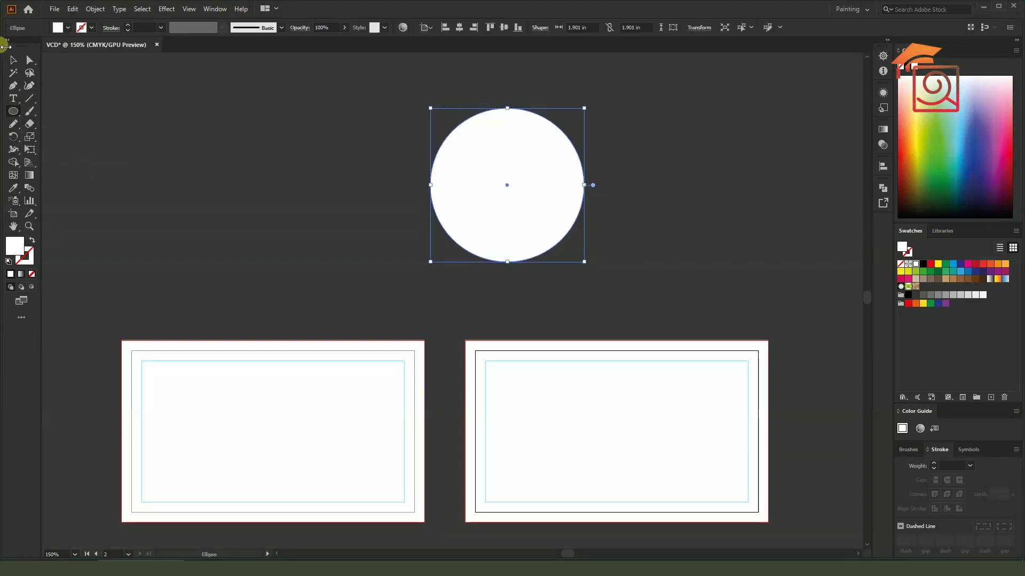
{"action": "left_click", "coordinate": [14, 59]}
{"action": "left_click", "coordinate": [14, 86]}
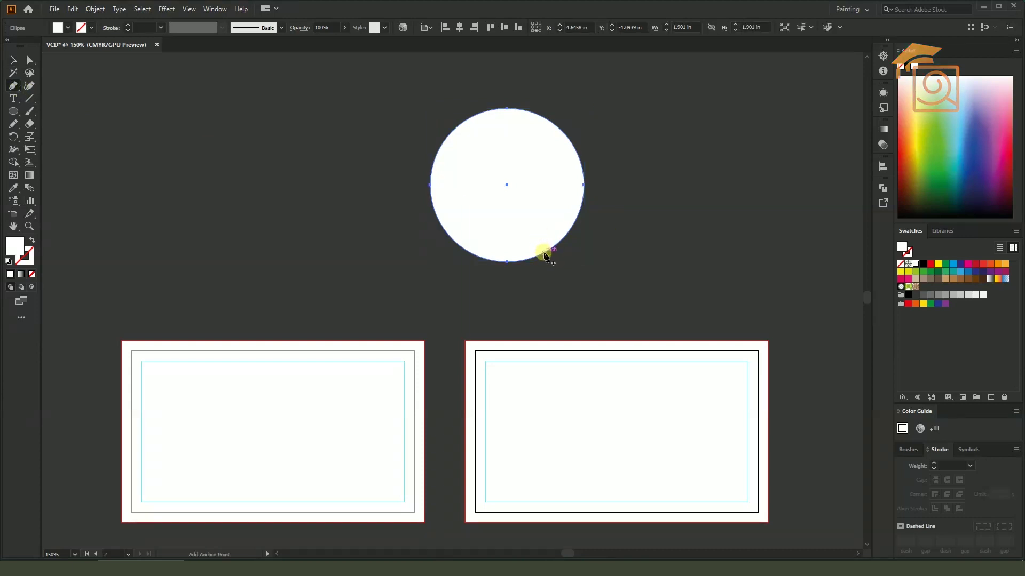
{"action": "left_click", "coordinate": [543, 253]}
{"action": "mouse_move", "coordinate": [567, 266]}
{"action": "left_mouse_down"}
{"action": "mouse_move", "coordinate": [566, 234]}
{"action": "mouse_move", "coordinate": [544, 251]}
{"action": "mouse_move", "coordinate": [566, 268]}
{"action": "left_mouse_up"}
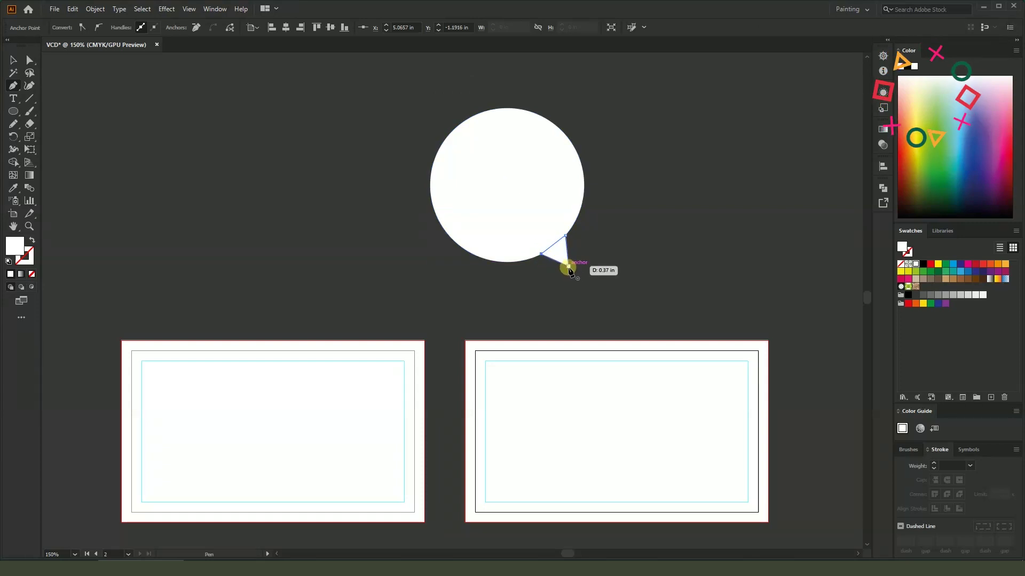
{"action": "left_click", "coordinate": [14, 60]}
Unite the circle and tail into a single speech-bubble shape
{"action": "left_click", "coordinate": [236, 116]}
{"action": "left_click", "coordinate": [507, 187]}
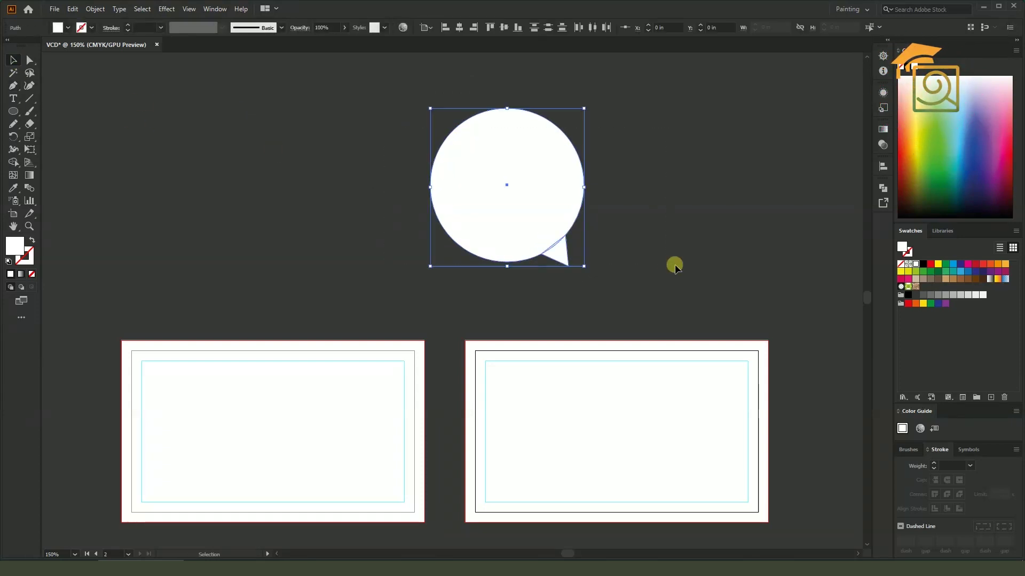
{"action": "left_click", "coordinate": [882, 189]}
{"action": "left_click", "coordinate": [758, 212]}
{"action": "left_click", "coordinate": [853, 183]}
Fill the speech bubble with a blue swatch
{"action": "left_click", "coordinate": [706, 224]}
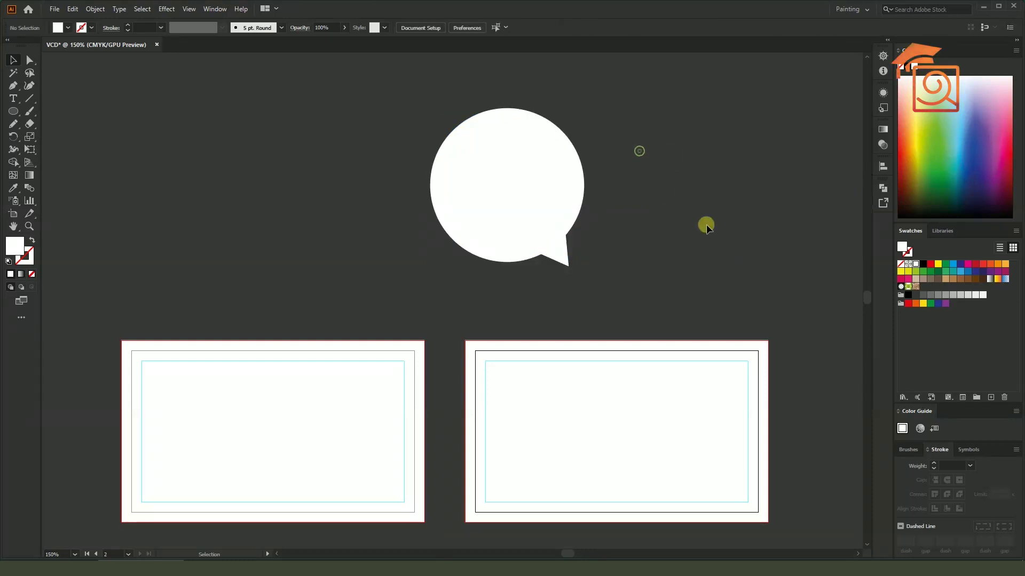
{"action": "left_click", "coordinate": [491, 163]}
{"action": "left_click", "coordinate": [953, 265]}
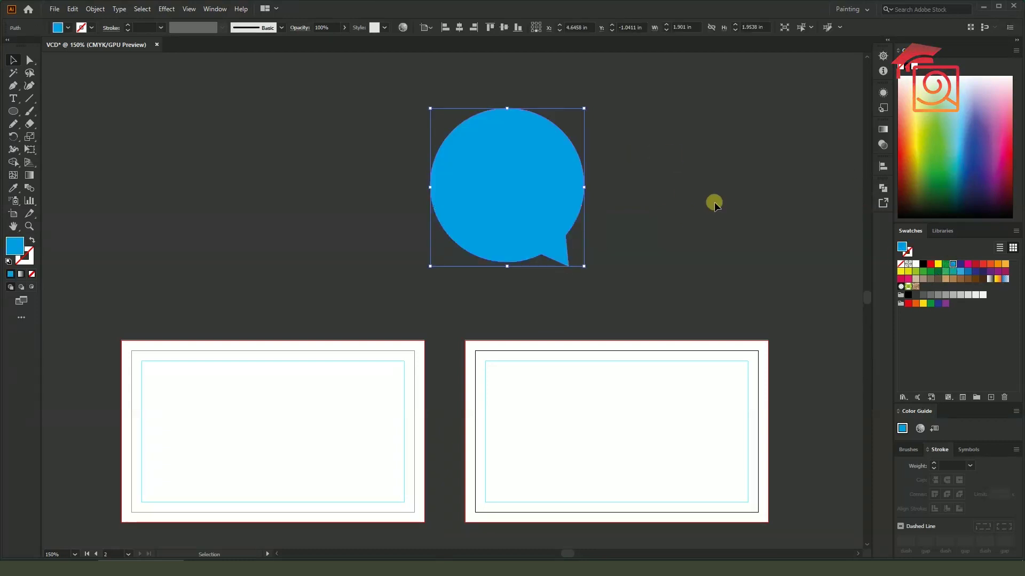
{"action": "left_click", "coordinate": [714, 202]}
Paste a copy in front of the speech bubble and shrink it from the centre
{"action": "scroll", "coordinate": [587, 123], "scroll_direction": "up", "scroll_amount": 1}
{"action": "scroll", "coordinate": [587, 140], "scroll_direction": "up", "scroll_amount": 1}
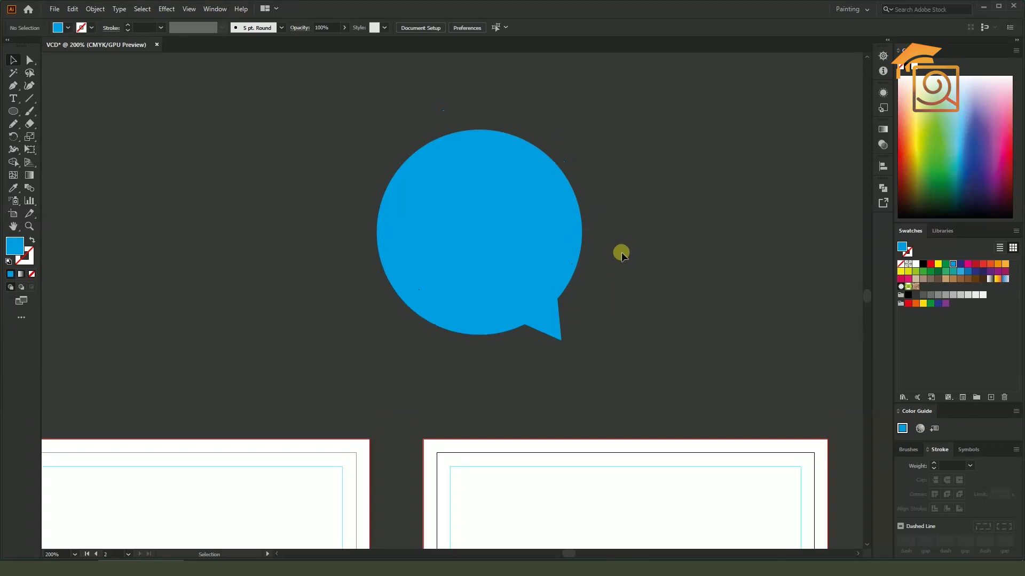
{"action": "left_click", "coordinate": [536, 220]}
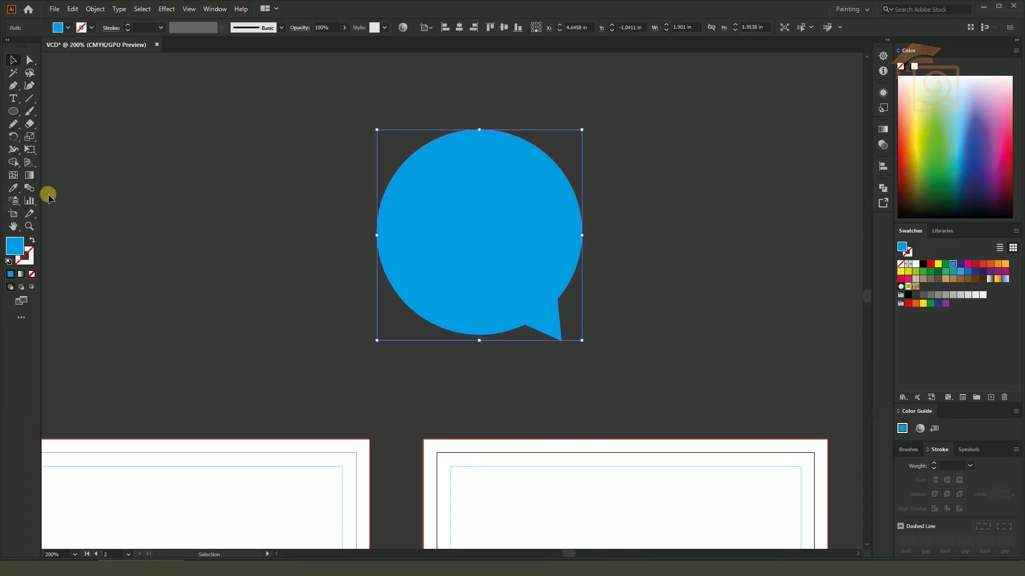
{"action": "key", "text": "a"}
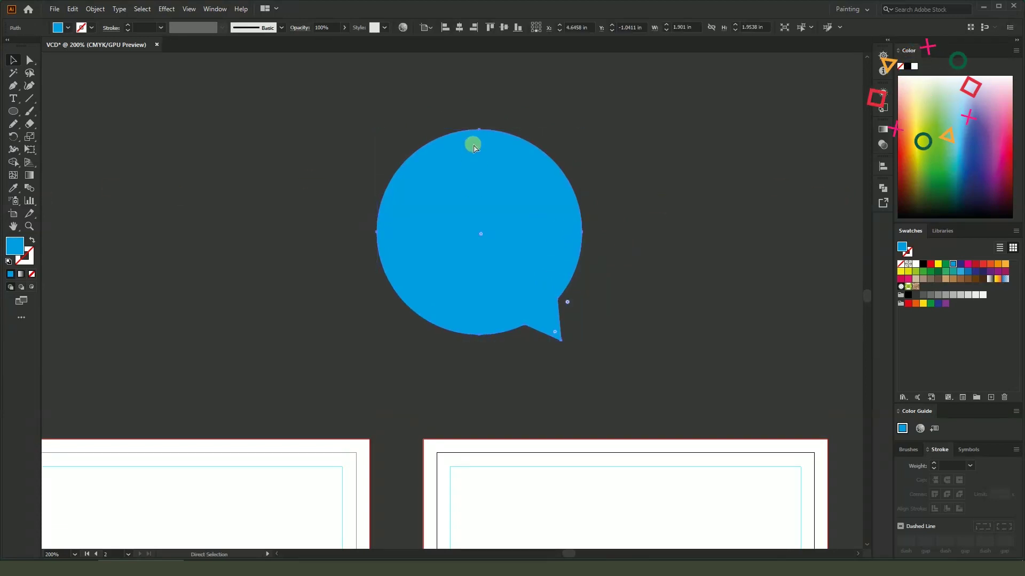
{"action": "key", "text": "v"}
{"action": "scroll", "coordinate": [572, 124], "scroll_direction": "up", "scroll_amount": 1}
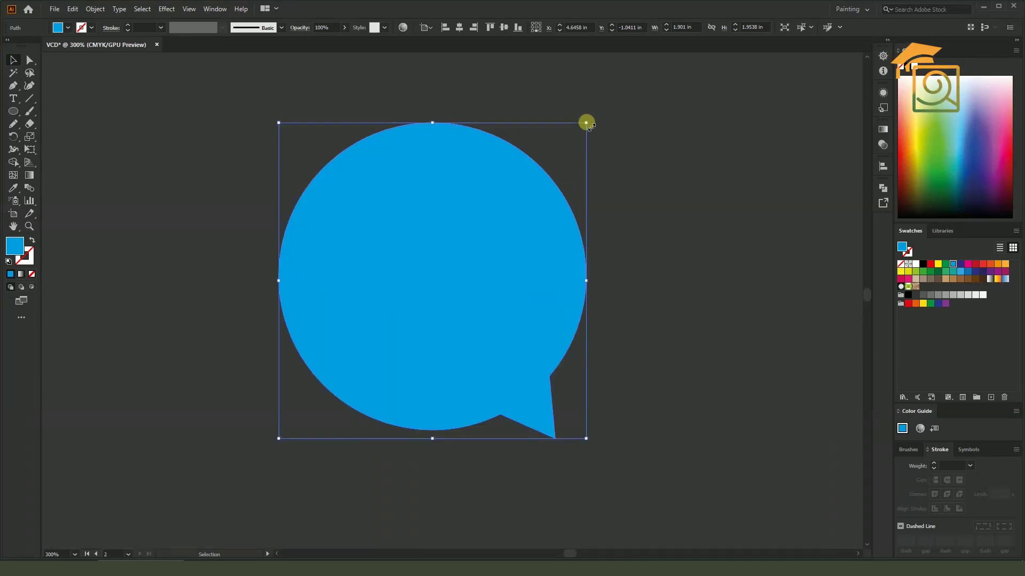
{"action": "left_click_drag", "start_coordinate": [587, 122], "coordinate": [577, 133]}
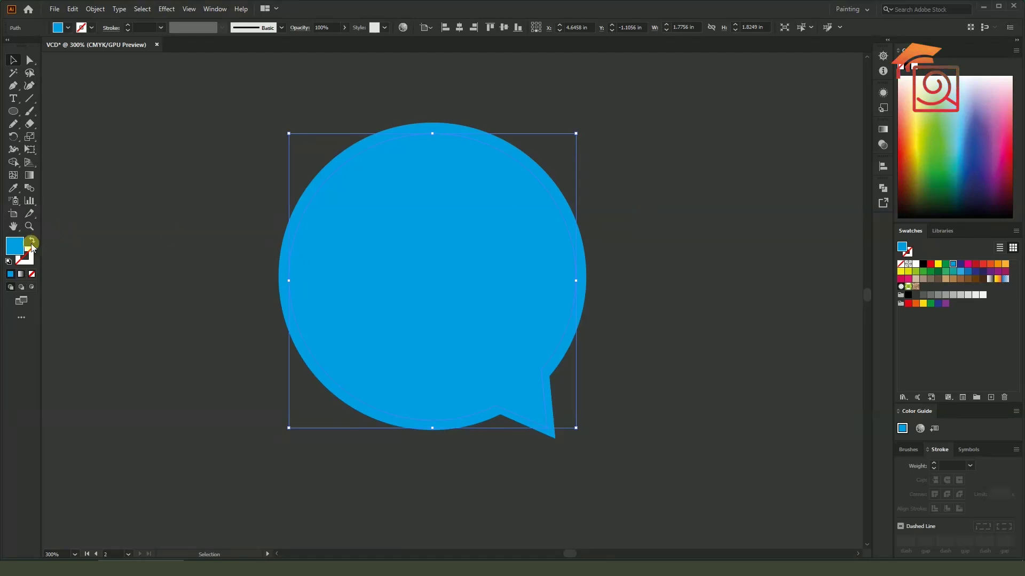
Fill the smaller bubble copy with green, leaving a blue ring around it
{"action": "left_click", "coordinate": [935, 176]}
{"action": "left_click", "coordinate": [742, 215]}
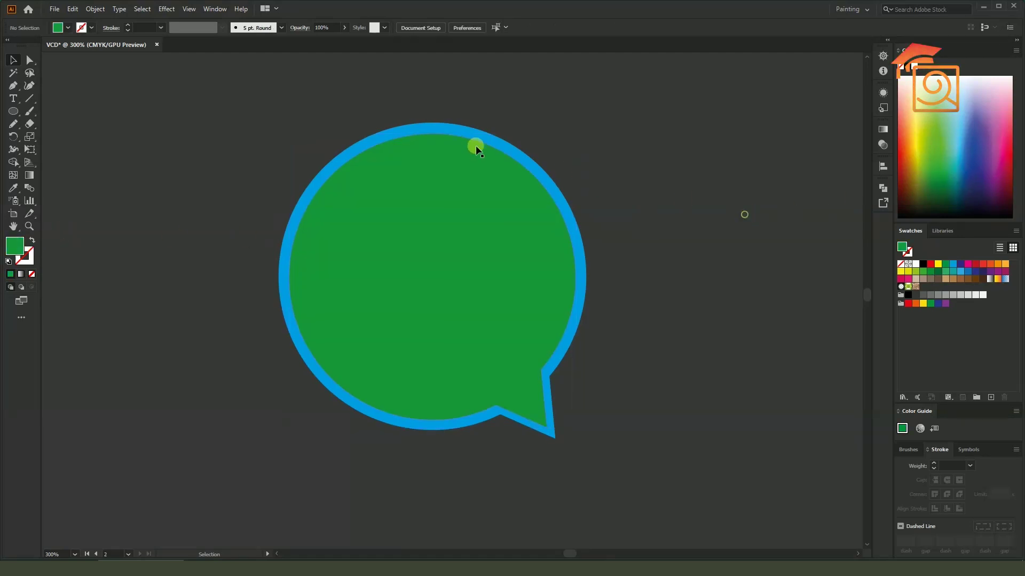
{"action": "scroll", "coordinate": [674, 364], "scroll_direction": "up", "scroll_amount": 1}
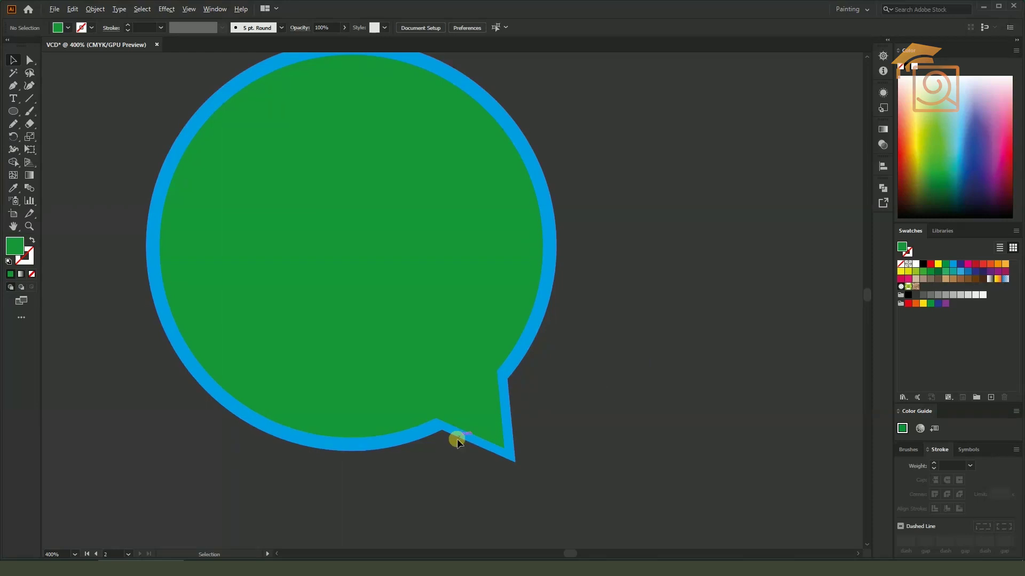
{"action": "scroll", "coordinate": [457, 439], "scroll_direction": "up", "scroll_amount": 1}
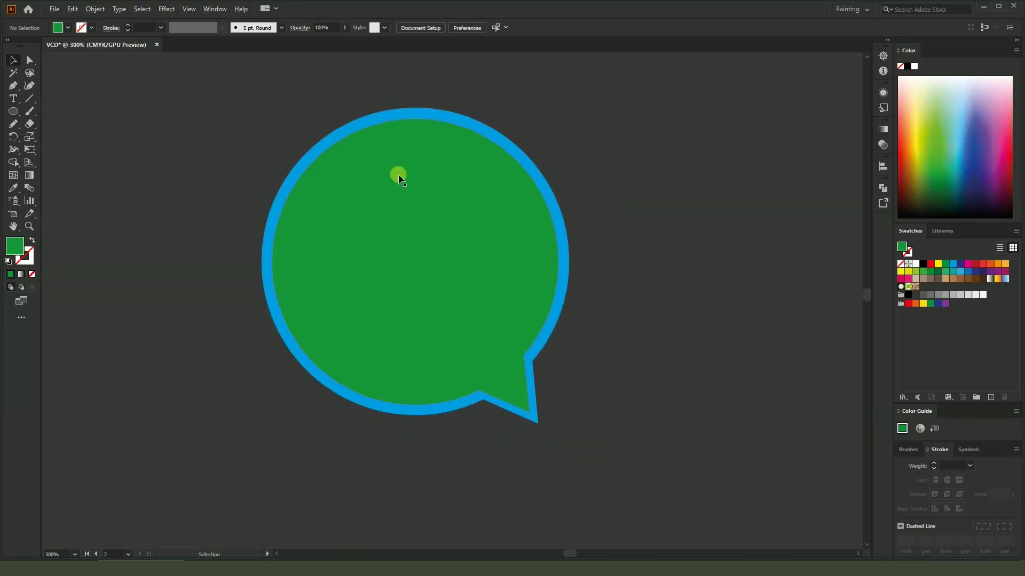
{"action": "scroll", "coordinate": [273, 221], "scroll_direction": "down", "scroll_amount": 2}
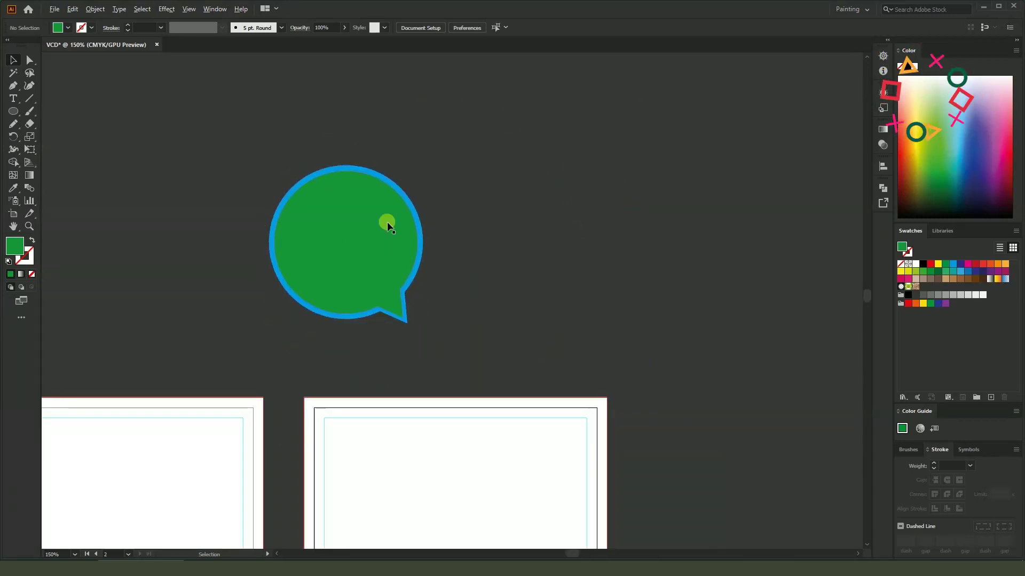
{"action": "scroll", "coordinate": [390, 220], "scroll_direction": "up", "scroll_amount": 1}
{"action": "left_click", "coordinate": [17, 100]}
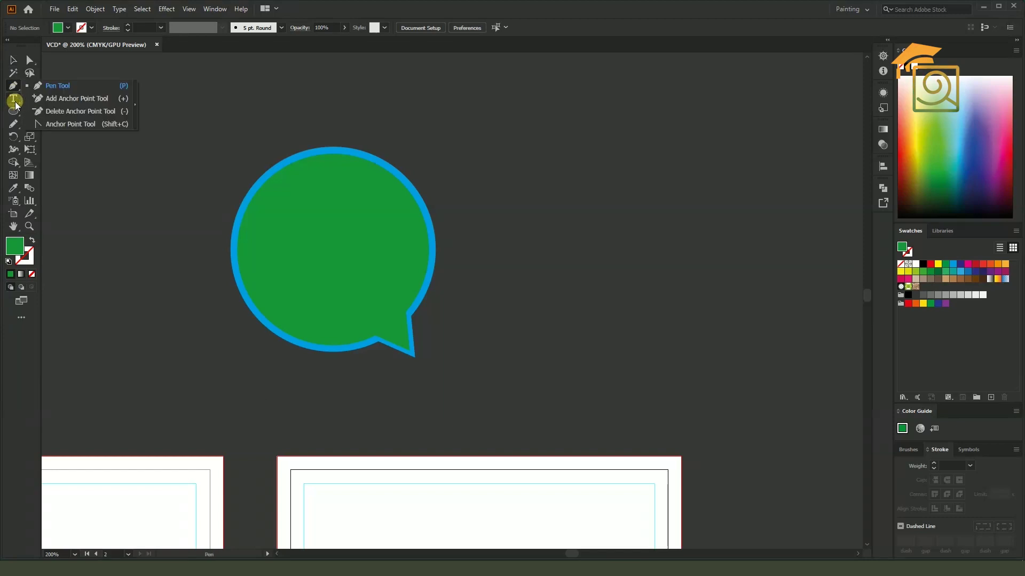
Draw a wide green rectangle beside the speech bubble with the Rectangle tool
{"action": "left_click", "coordinate": [15, 114]}
{"action": "left_click", "coordinate": [63, 111]}
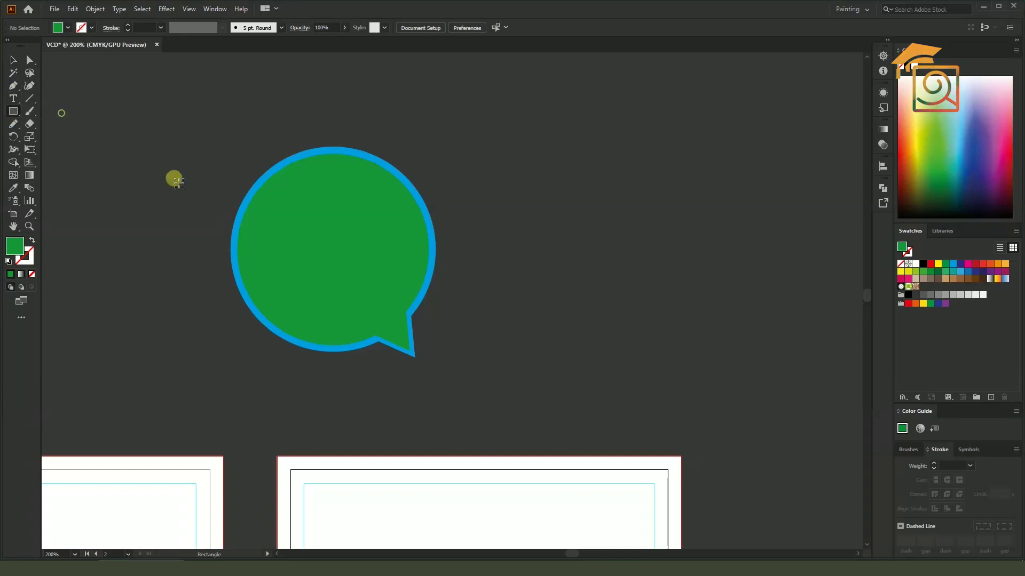
{"action": "scroll", "coordinate": [175, 180], "scroll_direction": "down", "scroll_amount": 1}
{"action": "left_click_drag", "start_coordinate": [351, 125], "coordinate": [632, 233]}
{"action": "left_click", "coordinate": [14, 60]}
{"action": "left_click", "coordinate": [175, 86]}
{"action": "scroll", "coordinate": [281, 188], "scroll_direction": "up", "scroll_amount": 1}
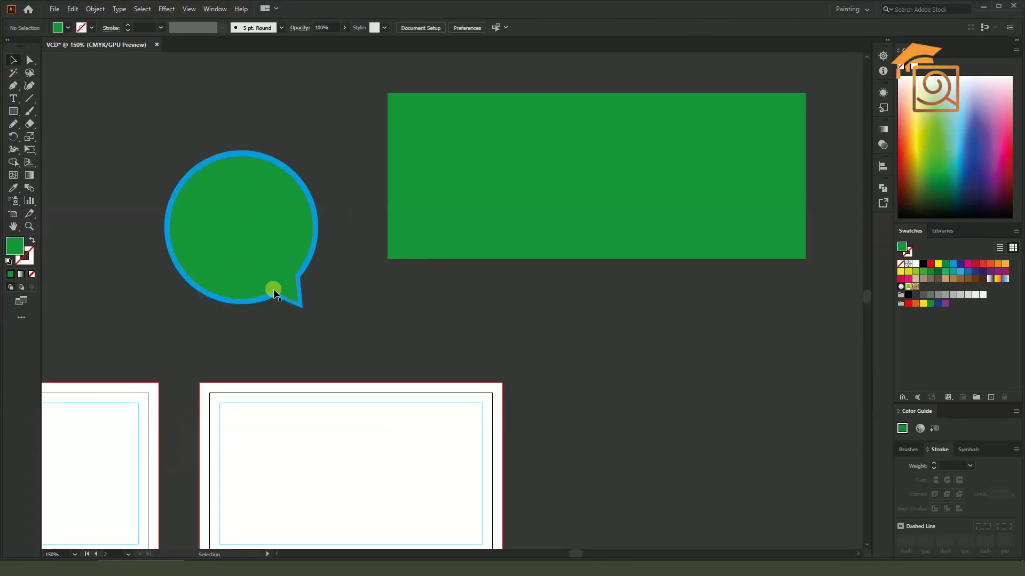
{"action": "scroll", "coordinate": [273, 293], "scroll_direction": "up", "scroll_amount": 4}
{"action": "scroll", "coordinate": [348, 337], "scroll_direction": "down", "scroll_amount": 4}
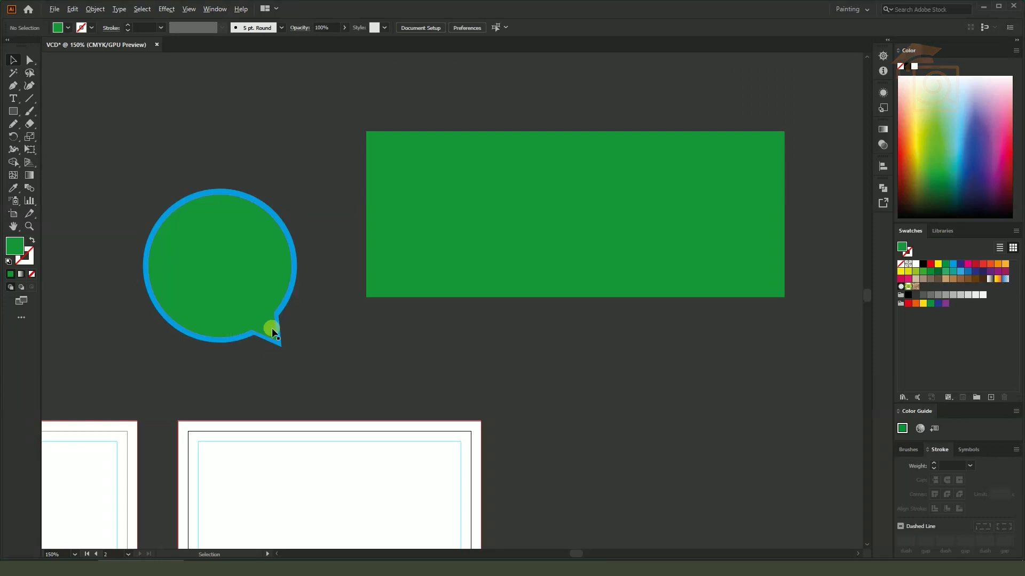
{"action": "scroll", "coordinate": [271, 328], "scroll_direction": "up", "scroll_amount": 4}
{"action": "scroll", "coordinate": [263, 308], "scroll_direction": "down", "scroll_amount": 4}
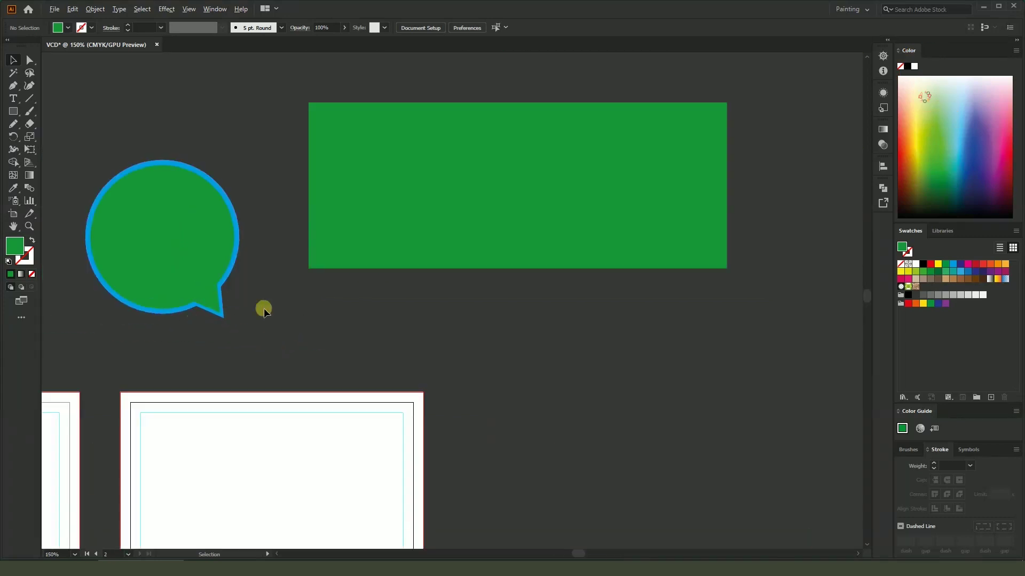
Paste a copy in front, shrink it around its centre and fill it light cyan
{"action": "left_click", "coordinate": [496, 150]}
{"action": "key", "text": "a"}
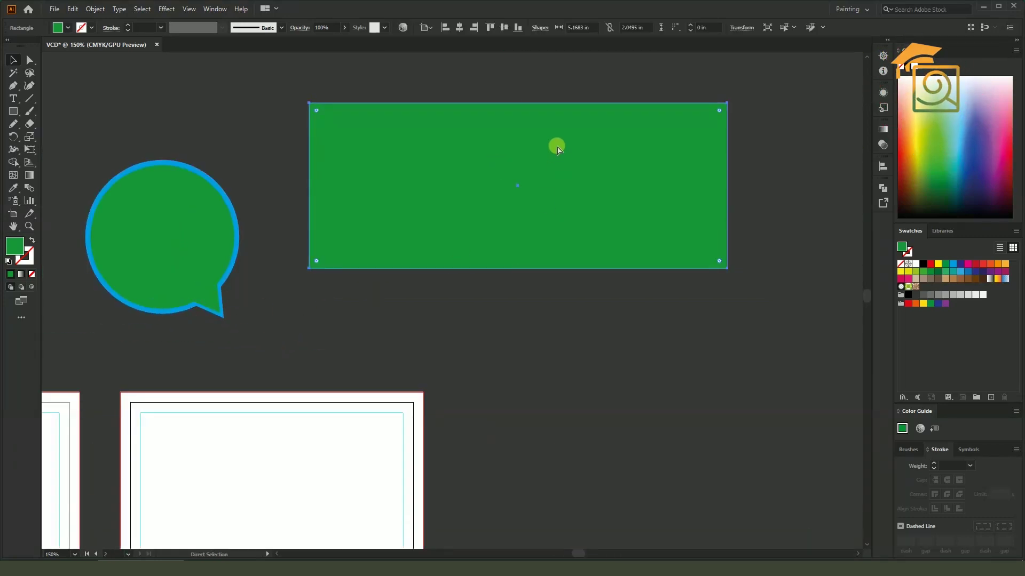
{"action": "key", "text": "v"}
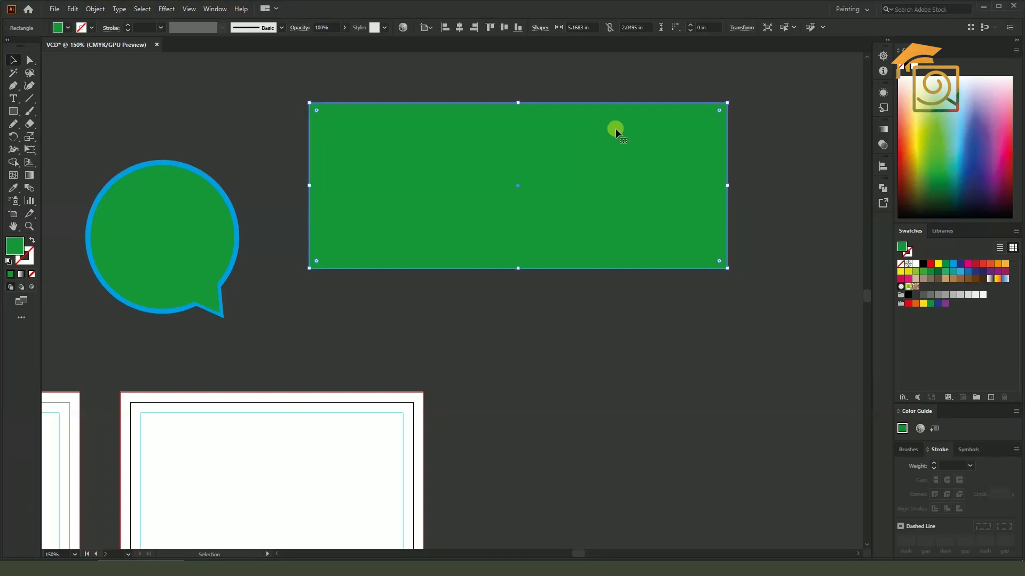
{"action": "left_click_drag", "start_coordinate": [523, 107], "coordinate": [521, 118]}
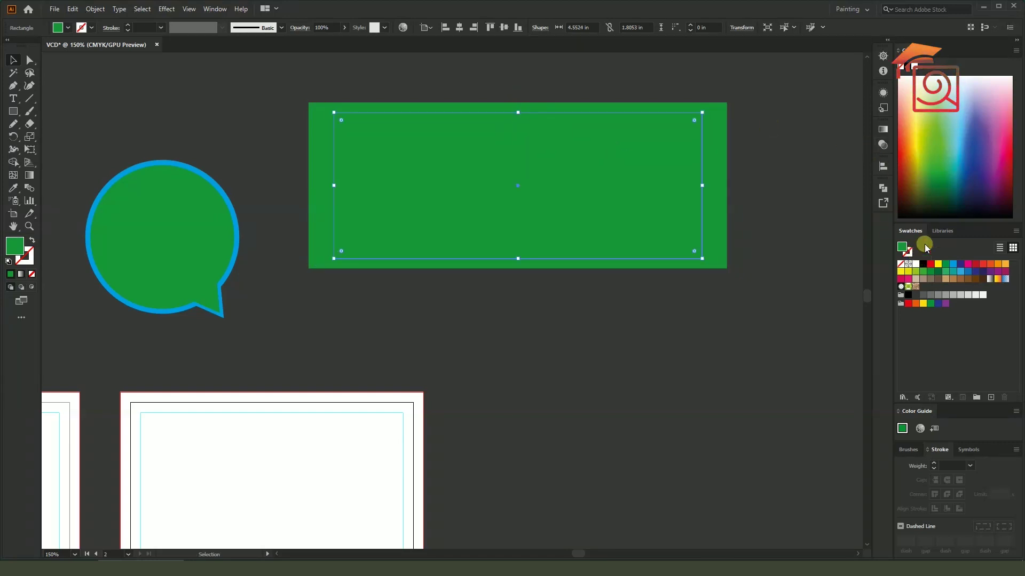
{"action": "left_click", "coordinate": [956, 107]}
{"action": "left_click", "coordinate": [811, 101]}
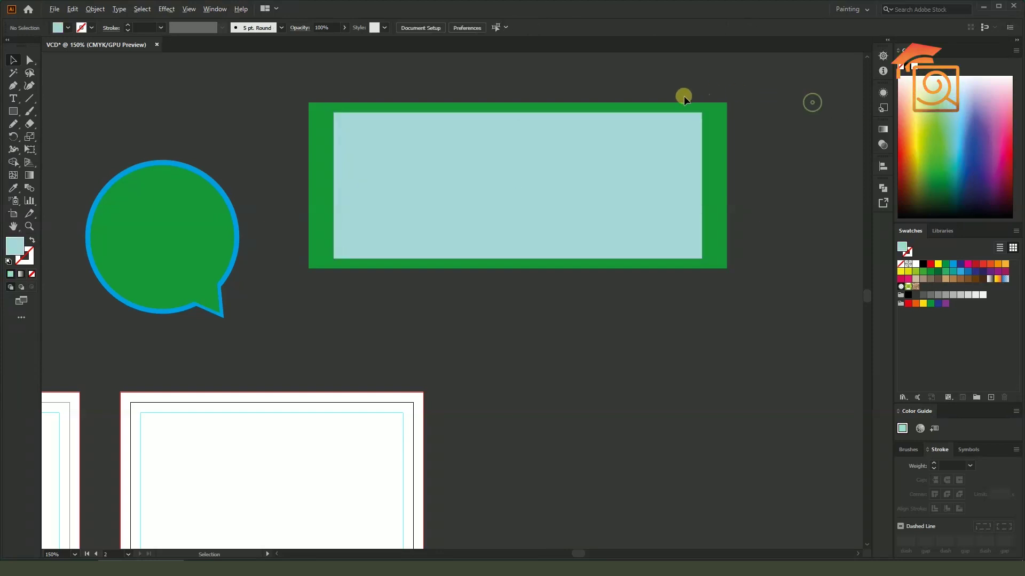
{"action": "scroll", "coordinate": [682, 98], "scroll_direction": "up", "scroll_amount": 3, "text": "alt"}
{"action": "scroll", "coordinate": [757, 227], "scroll_direction": "down", "scroll_amount": 2, "text": "alt"}
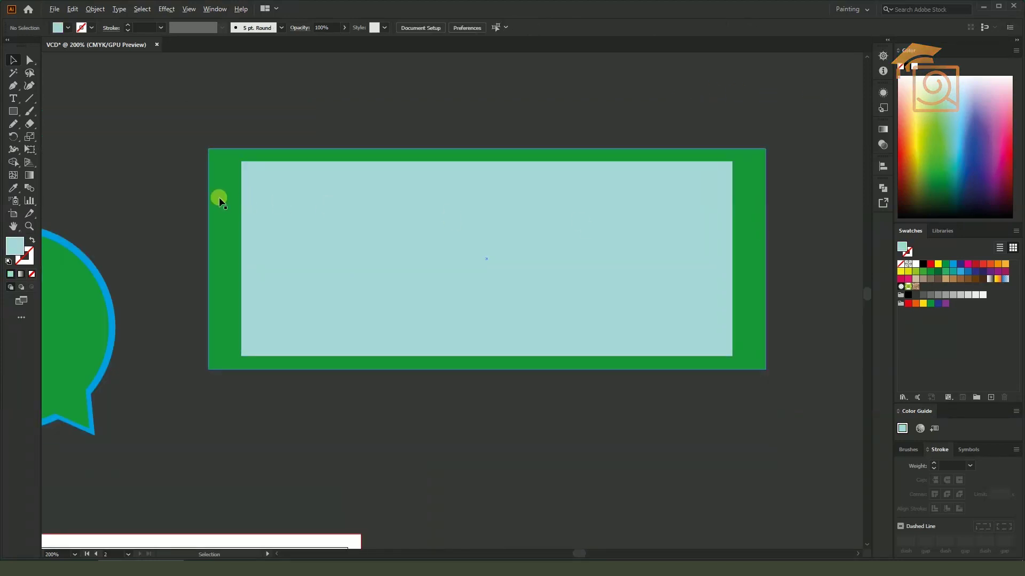
{"action": "scroll", "coordinate": [219, 199], "scroll_direction": "down", "scroll_amount": 1, "text": "alt"}
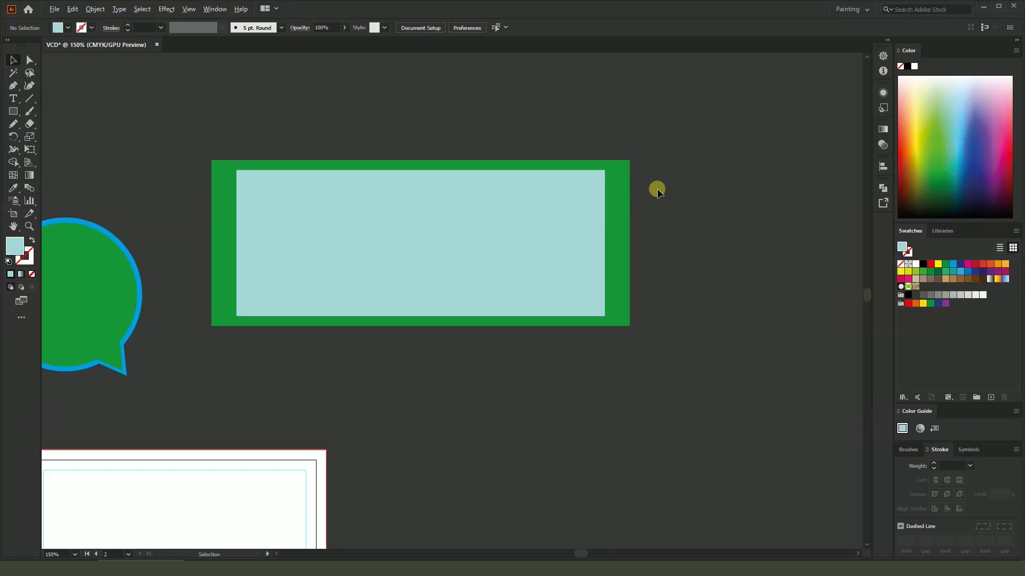
{"action": "scroll", "coordinate": [401, 162], "scroll_direction": "down", "scroll_amount": 2, "text": "alt"}
Place a copy of the green rectangle at the lower right
{"action": "left_click_drag", "start_coordinate": [504, 200], "coordinate": [640, 293], "text": "alt"}
{"action": "scroll", "coordinate": [603, 313], "scroll_direction": "up", "scroll_amount": 3, "text": "alt"}
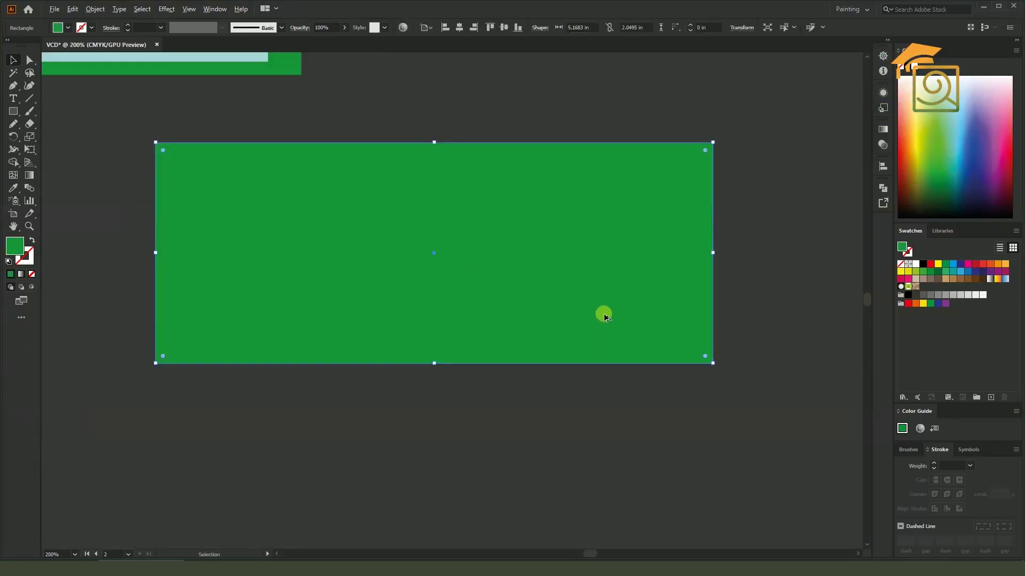
{"action": "scroll", "coordinate": [604, 314], "scroll_direction": "down", "scroll_amount": 1, "text": "alt"}
{"action": "scroll", "coordinate": [604, 312], "scroll_direction": "up", "scroll_amount": 1}
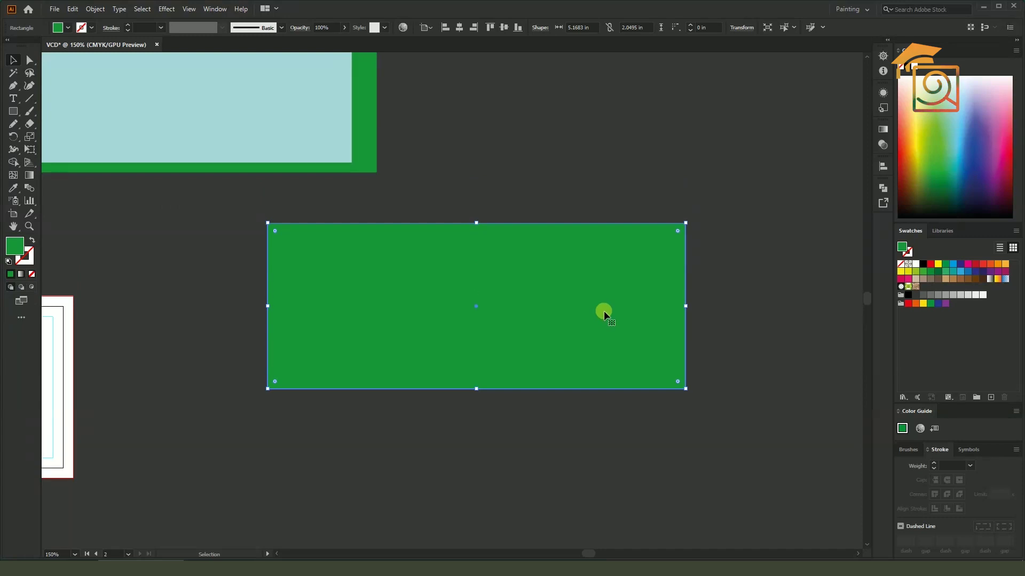
Create a -0.125 in offset path inside the copy and fill it light blue
{"action": "left_click", "coordinate": [94, 9]}
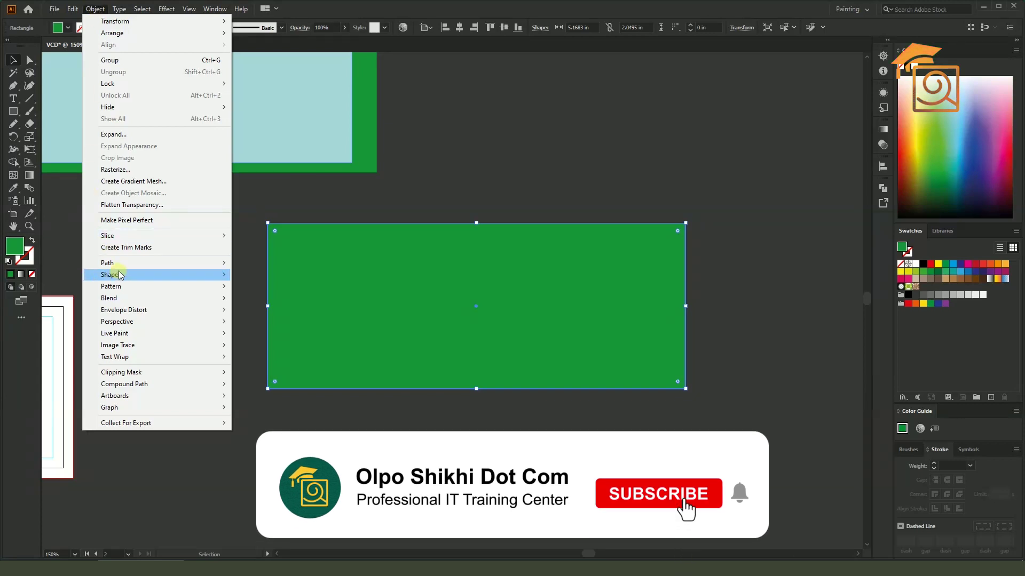
{"action": "mouse_move", "coordinate": [178, 263]}
{"action": "left_click", "coordinate": [278, 304]}
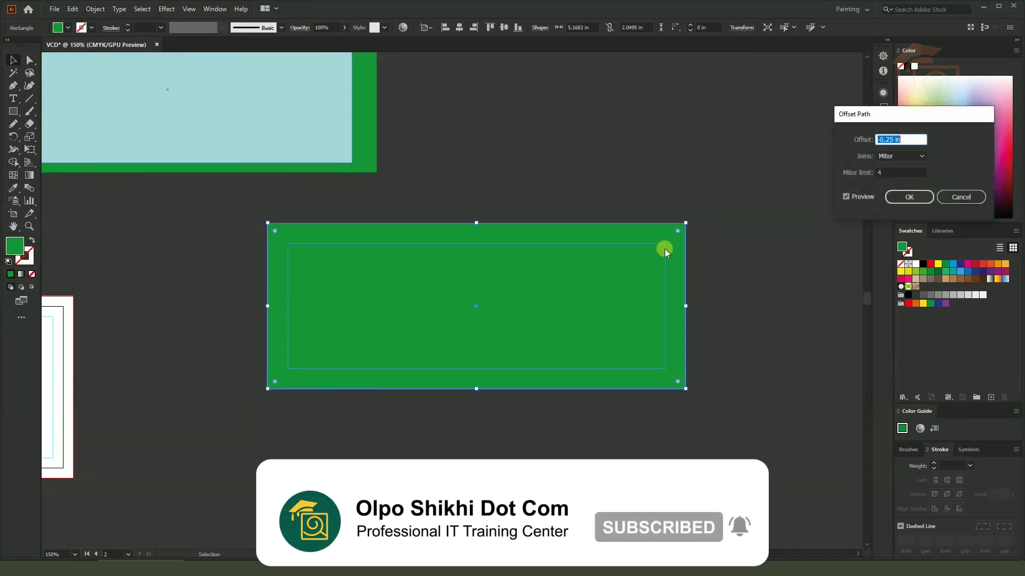
{"action": "type", "text": "-0.125"}
{"action": "key", "text": "Tab"}
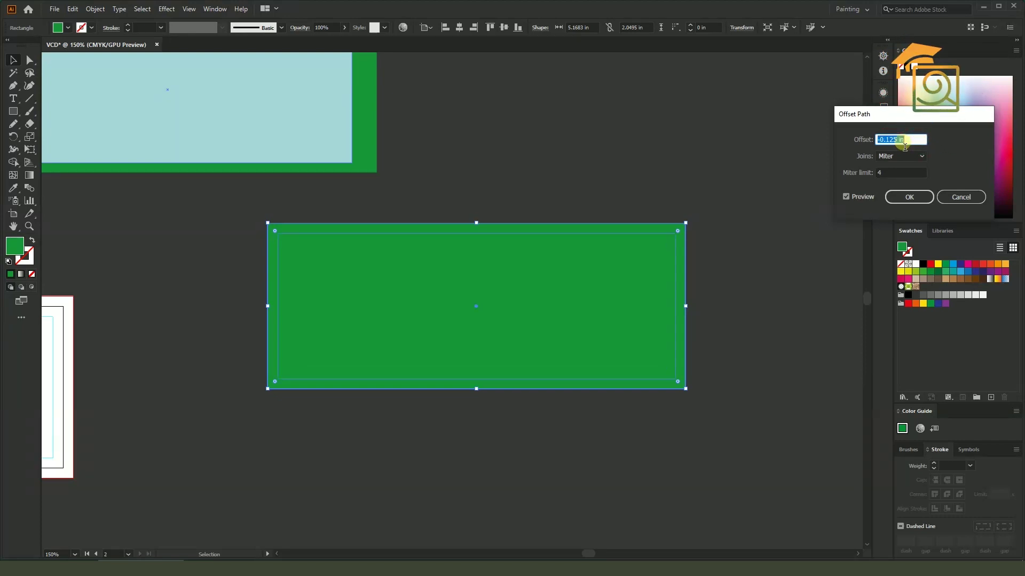
{"action": "left_click", "coordinate": [909, 196]}
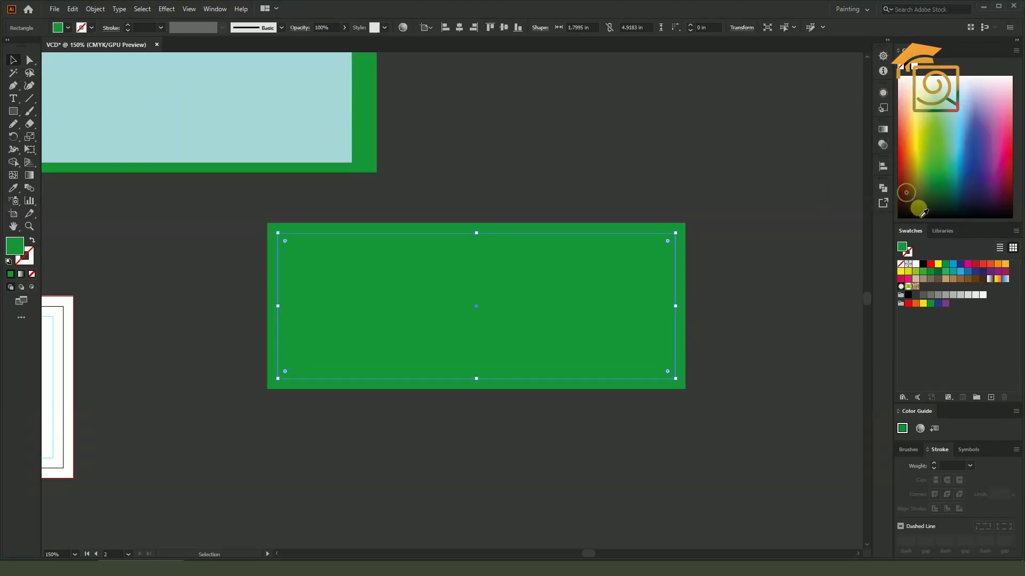
{"action": "left_click", "coordinate": [946, 96]}
{"action": "left_click", "coordinate": [769, 152]}
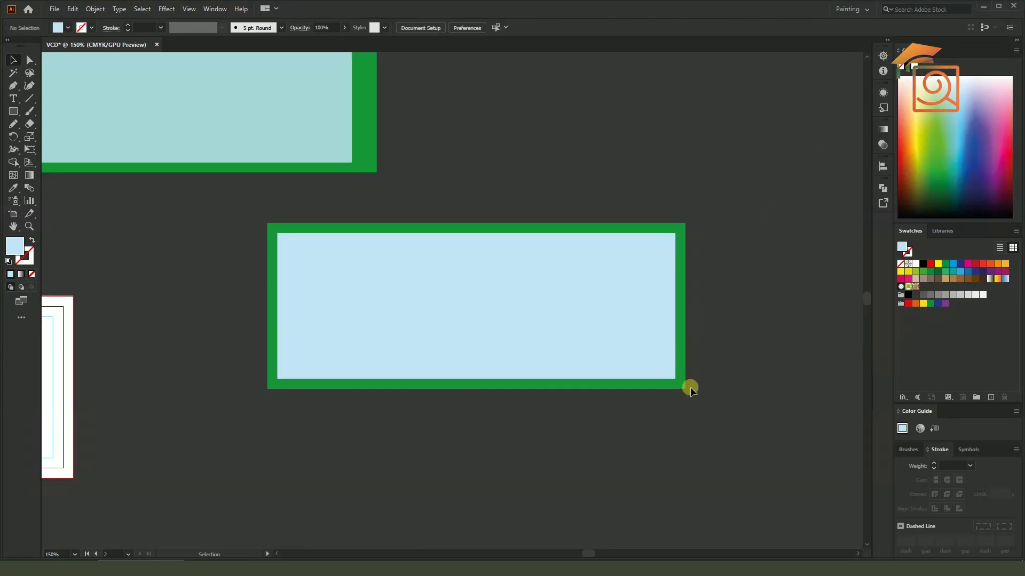
{"action": "scroll", "coordinate": [701, 261], "scroll_direction": "down", "scroll_amount": 4}
{"action": "scroll", "coordinate": [592, 274], "scroll_direction": "up", "scroll_amount": 3}
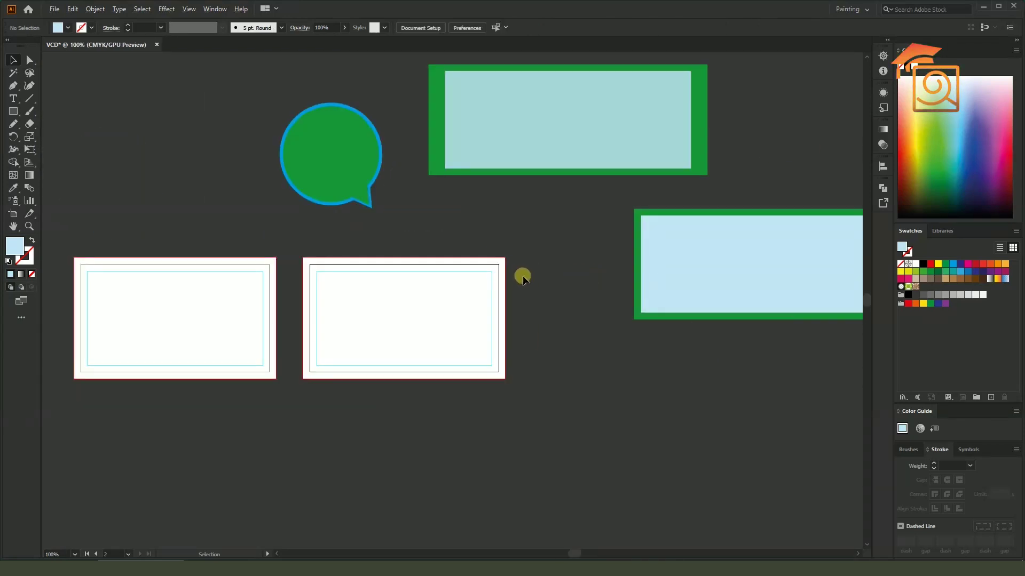
{"action": "scroll", "coordinate": [523, 275], "scroll_direction": "down", "scroll_amount": 1}
Delete the speech bubble and both practice rectangles
{"action": "left_click_drag", "start_coordinate": [353, 126], "coordinate": [723, 221]}
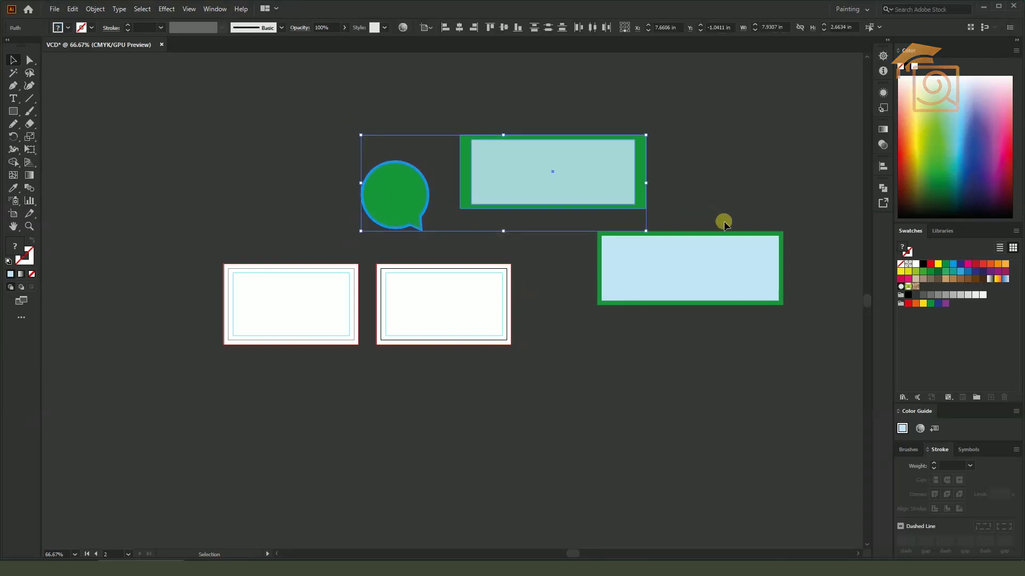
{"action": "left_click_drag", "start_coordinate": [790, 377], "coordinate": [790, 373]}
{"action": "key", "text": "Delete"}
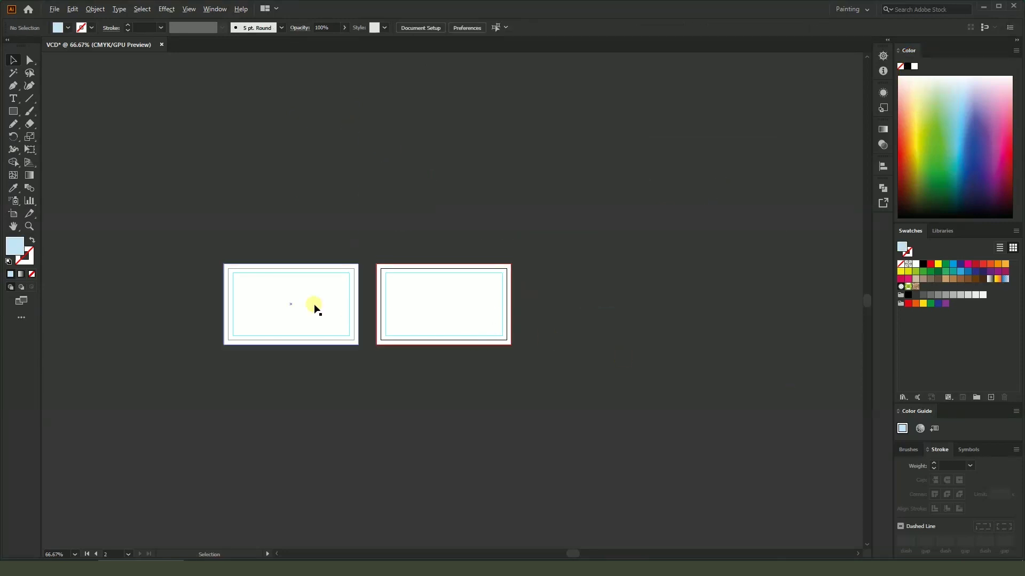
Fill the left and right card rectangles with hex colour 202020
{"action": "scroll", "coordinate": [267, 291], "scroll_direction": "up", "scroll_amount": 2}
{"action": "left_click", "coordinate": [471, 276]}
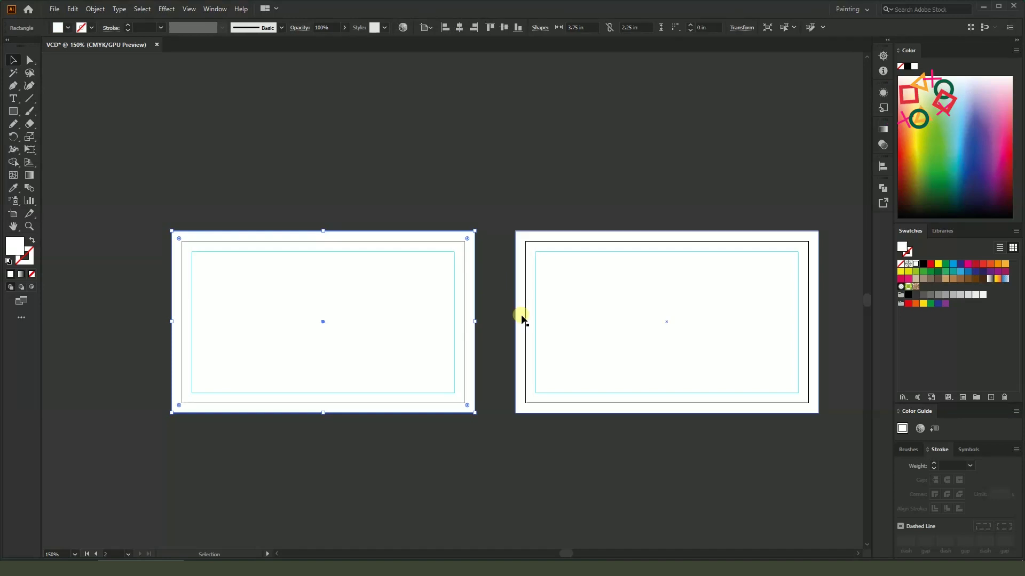
{"action": "left_click", "coordinate": [520, 286], "text": "shift"}
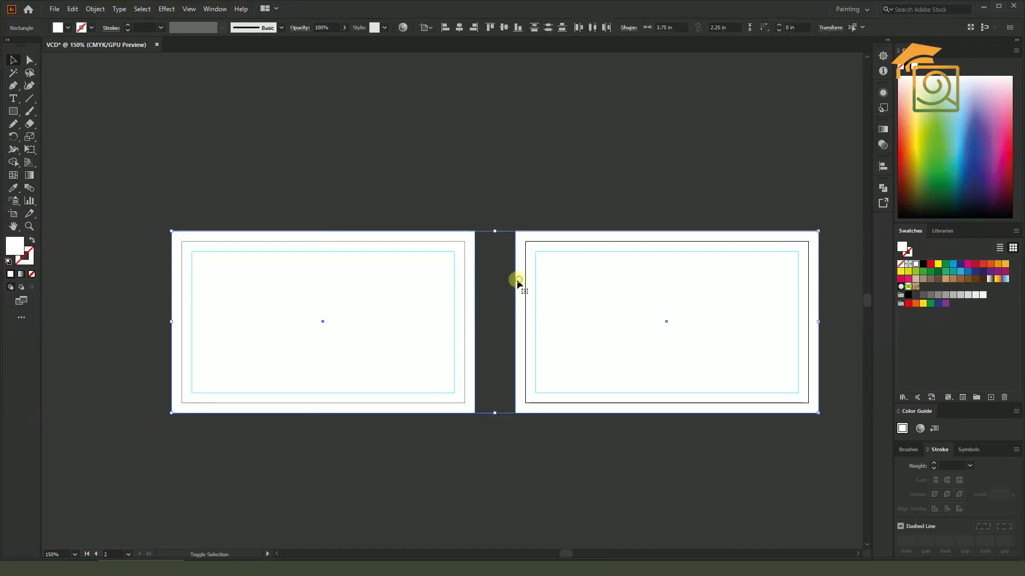
{"action": "double_click", "coordinate": [14, 252]}
{"action": "left_click_drag", "start_coordinate": [712, 103], "coordinate": [798, 95]}
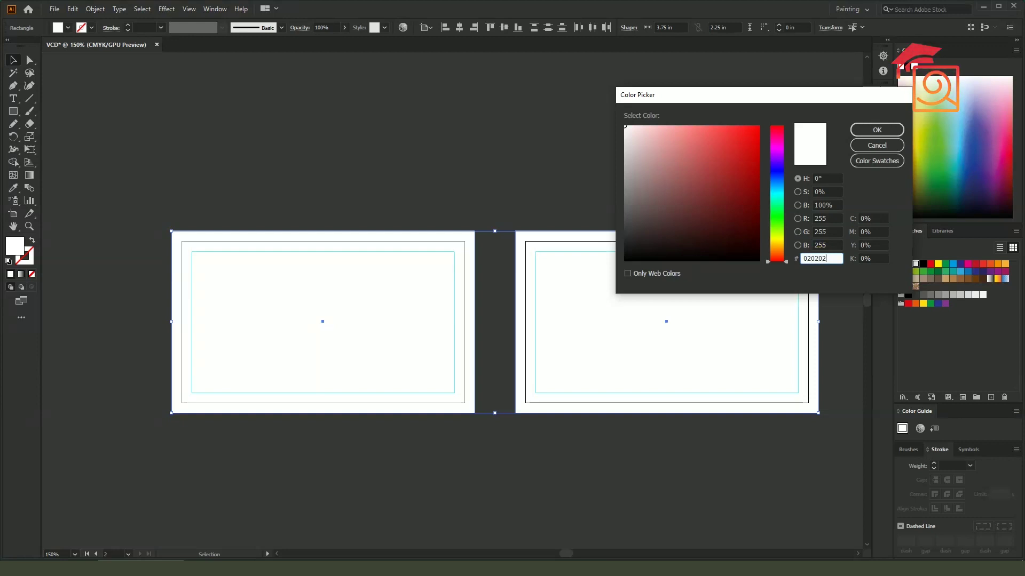
{"action": "key", "text": "Return"}
{"action": "double_click", "coordinate": [14, 246]}
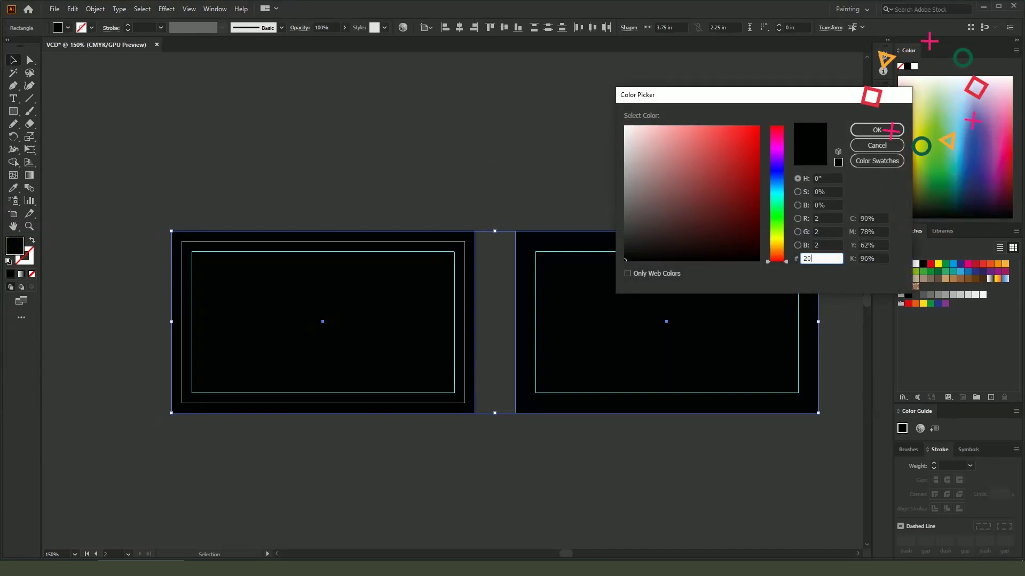
{"action": "type", "text": "202020"}
{"action": "key", "text": "Return"}
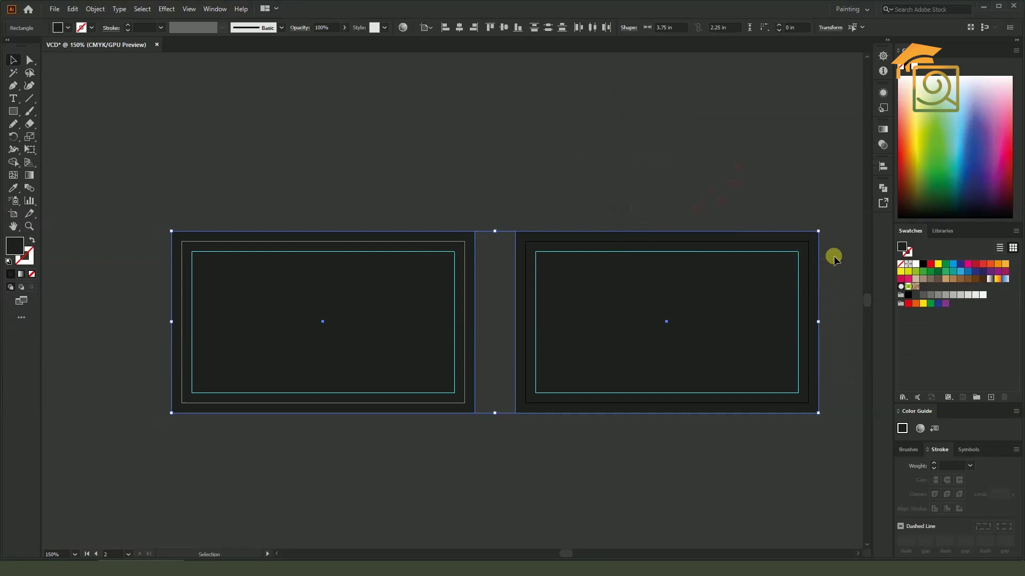
{"action": "left_click", "coordinate": [436, 175]}
{"action": "left_click_drag", "start_coordinate": [652, 494], "coordinate": [650, 437]}
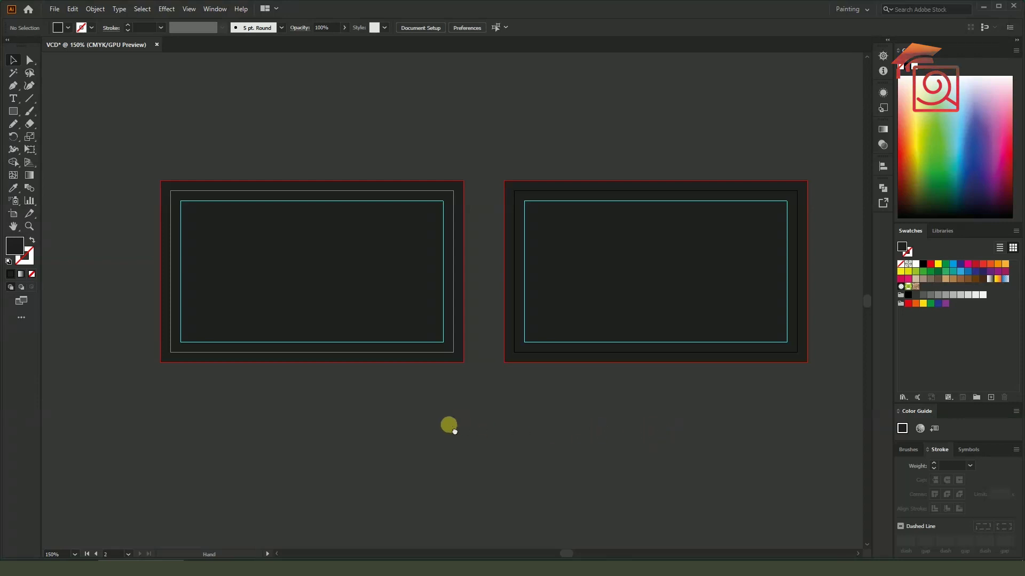
Draw a circle above the right card with the Ellipse tool
{"action": "left_click_drag", "start_coordinate": [448, 425], "coordinate": [473, 428]}
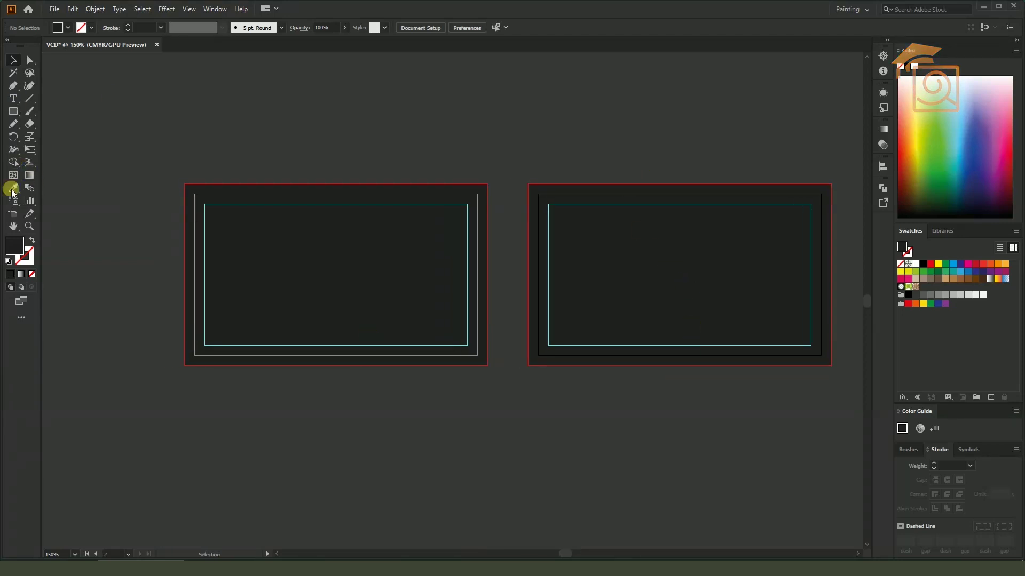
{"action": "left_click", "coordinate": [12, 101]}
{"action": "left_click", "coordinate": [13, 111]}
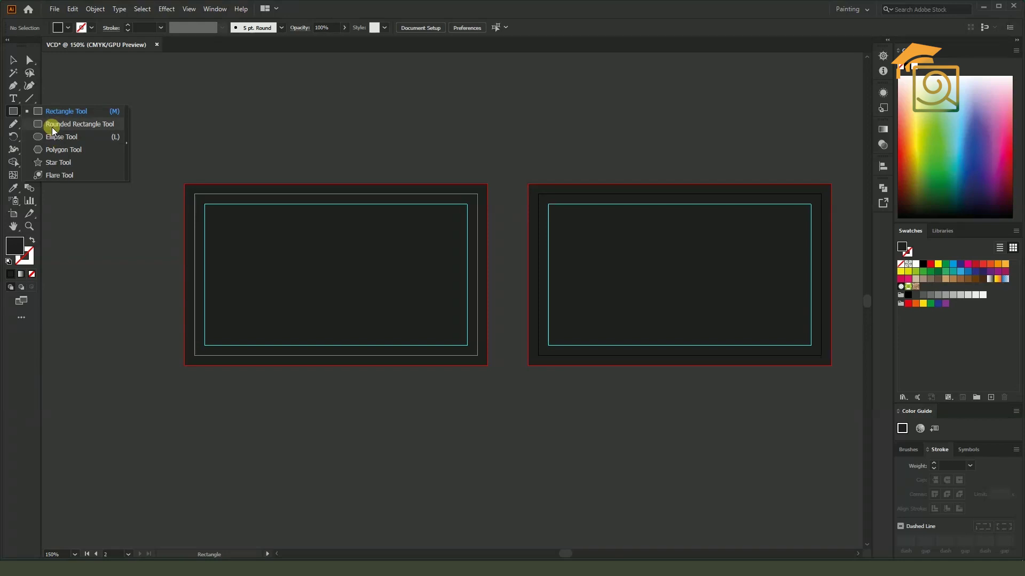
{"action": "left_click", "coordinate": [52, 136]}
{"action": "left_click_drag", "start_coordinate": [689, 138], "coordinate": [588, 181]}
{"action": "left_click", "coordinate": [13, 60]}
Draw a vertical and a horizontal line through the circle
{"action": "scroll", "coordinate": [607, 133], "scroll_direction": "up", "scroll_amount": 2}
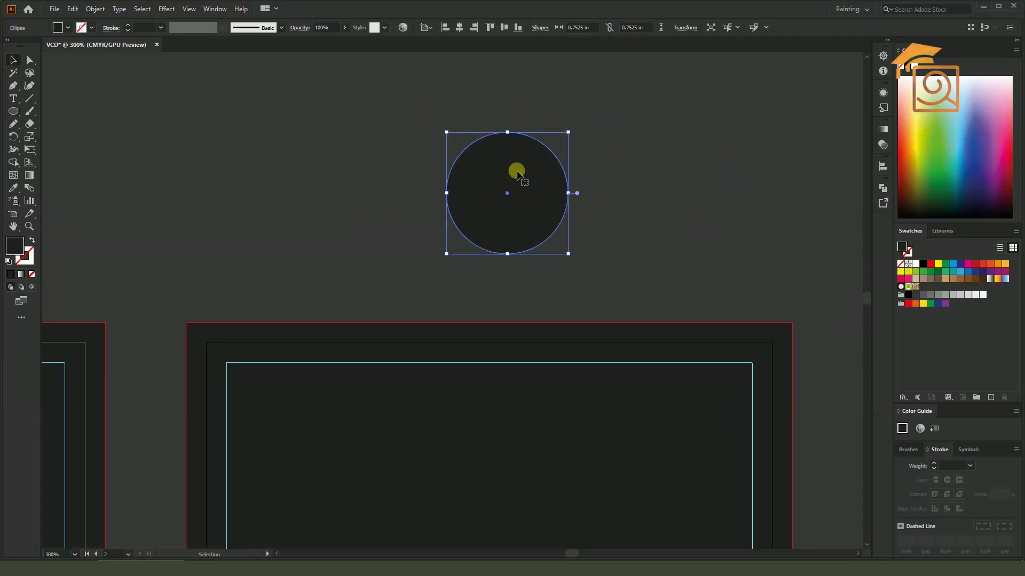
{"action": "left_click", "coordinate": [28, 99]}
{"action": "left_click_drag", "start_coordinate": [506, 97], "coordinate": [508, 260]}
{"action": "left_click_drag", "start_coordinate": [400, 188], "coordinate": [594, 169]}
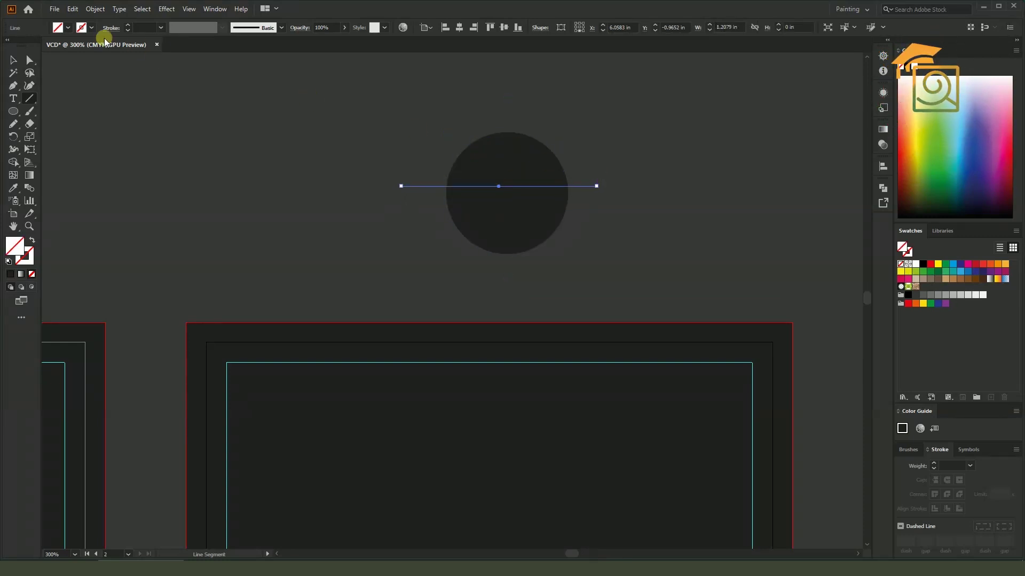
Centre the horizontal line, divide the circle with Pathfinder Divide and ungroup the pieces
{"action": "left_click", "coordinate": [13, 59]}
{"action": "left_click_drag", "start_coordinate": [460, 110], "coordinate": [590, 260]}
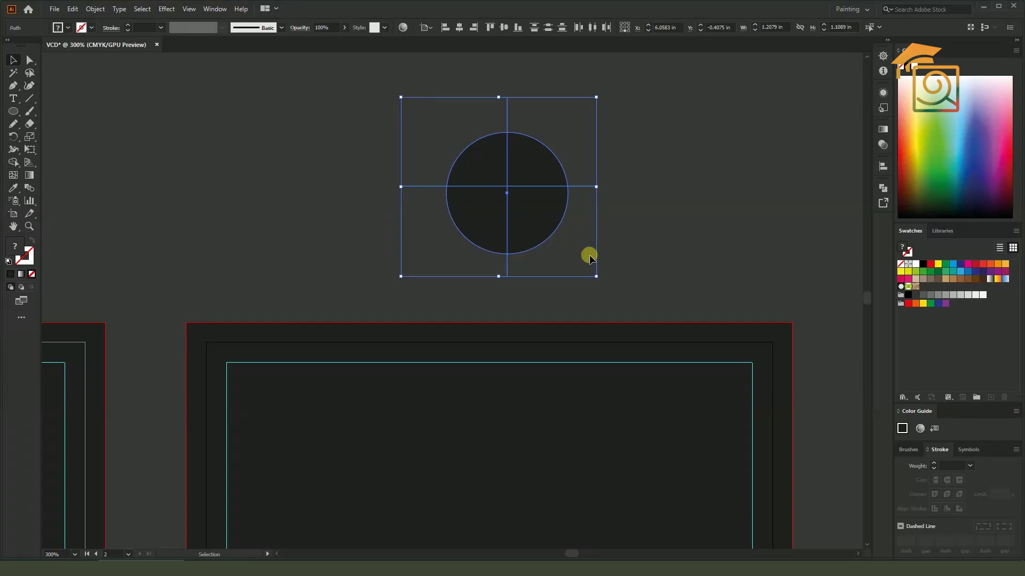
{"action": "left_click", "coordinate": [642, 219]}
{"action": "scroll", "coordinate": [513, 189], "scroll_direction": "up", "scroll_amount": 2}
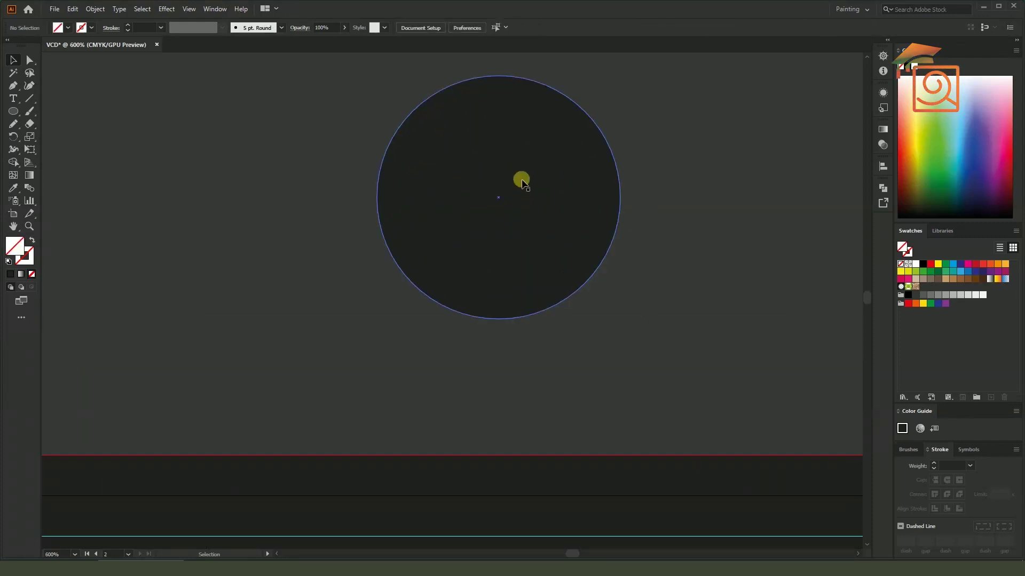
{"action": "left_click_drag", "start_coordinate": [522, 184], "coordinate": [521, 199]}
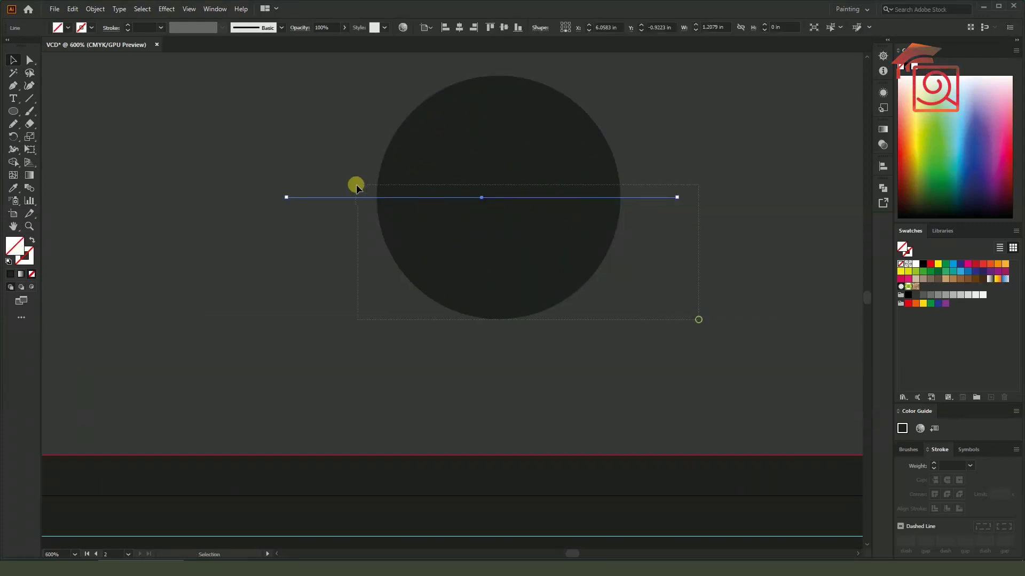
{"action": "left_click_drag", "start_coordinate": [354, 183], "coordinate": [691, 204]}
{"action": "left_click", "coordinate": [884, 189]}
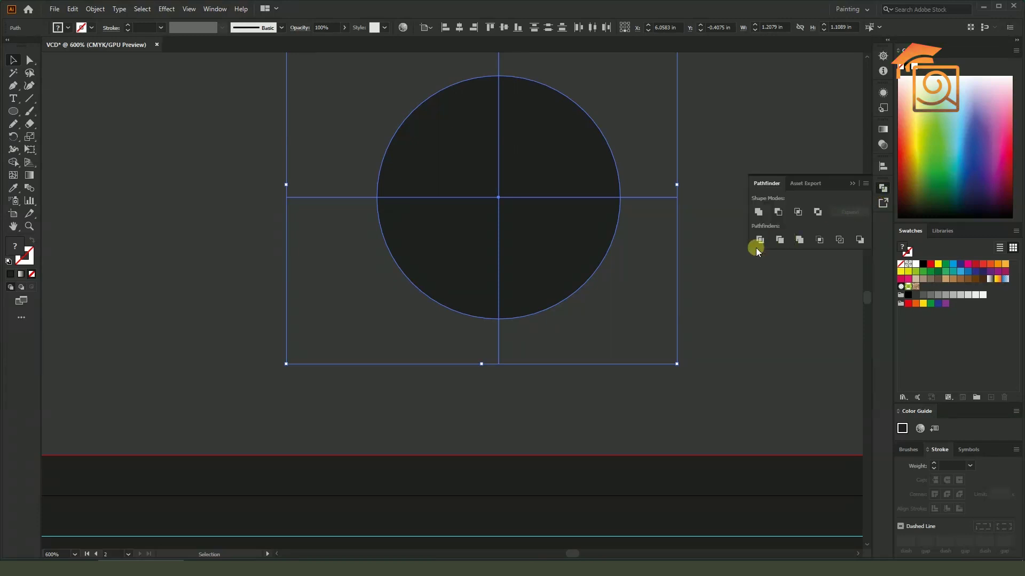
{"action": "left_click", "coordinate": [759, 240]}
{"action": "left_click", "coordinate": [853, 184]}
{"action": "right_click", "coordinate": [572, 168]}
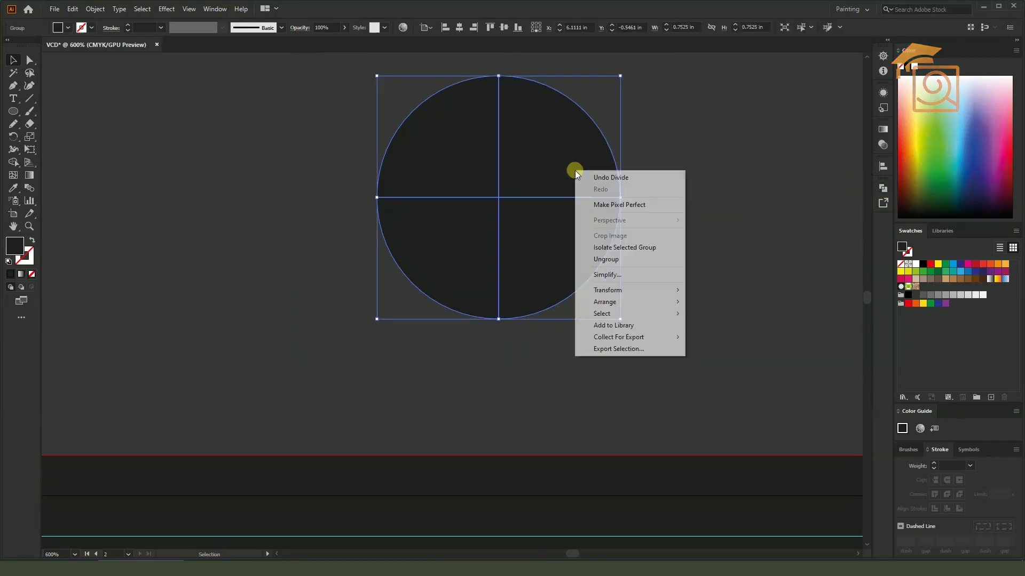
{"action": "left_click", "coordinate": [593, 258]}
Nudge the top two quarters up and the right two quarters right
{"action": "left_click_drag", "start_coordinate": [718, 194], "coordinate": [439, 100]}
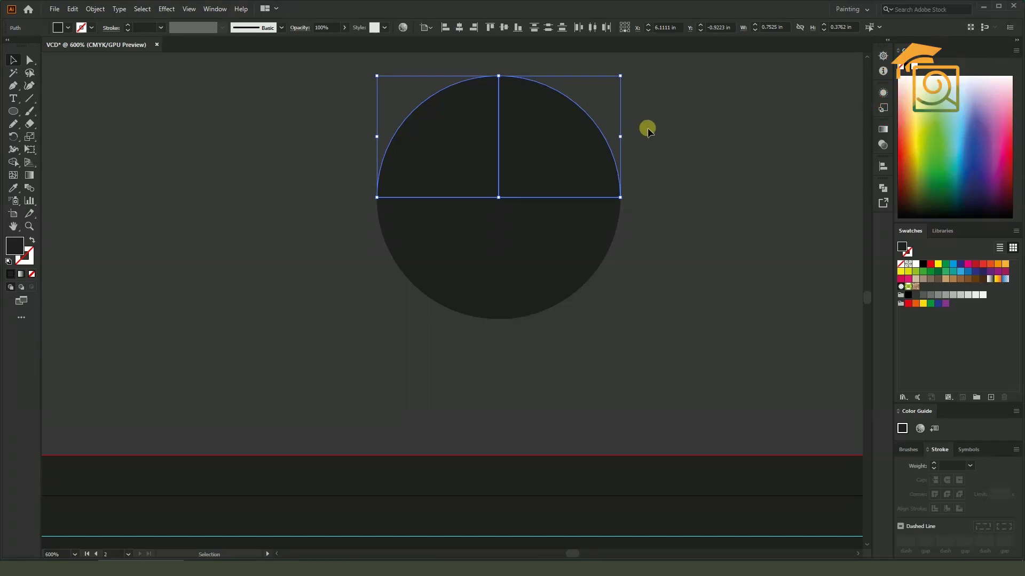
{"action": "key", "text": "Up"}
{"action": "left_click_drag", "start_coordinate": [602, 329], "coordinate": [571, 139]}
{"action": "key", "text": "Right"}
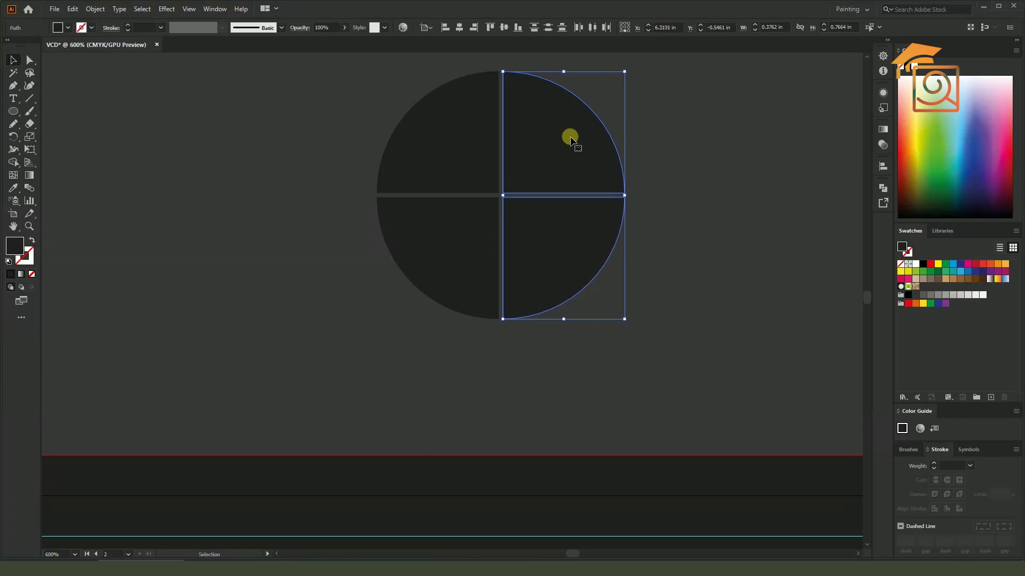
{"action": "left_click", "coordinate": [701, 122]}
{"action": "left_click_drag", "start_coordinate": [680, 107], "coordinate": [704, 162]}
Widen the gaps: top-right quarter up, bottom-left down, right quarters further right
{"action": "left_click", "coordinate": [580, 180]}
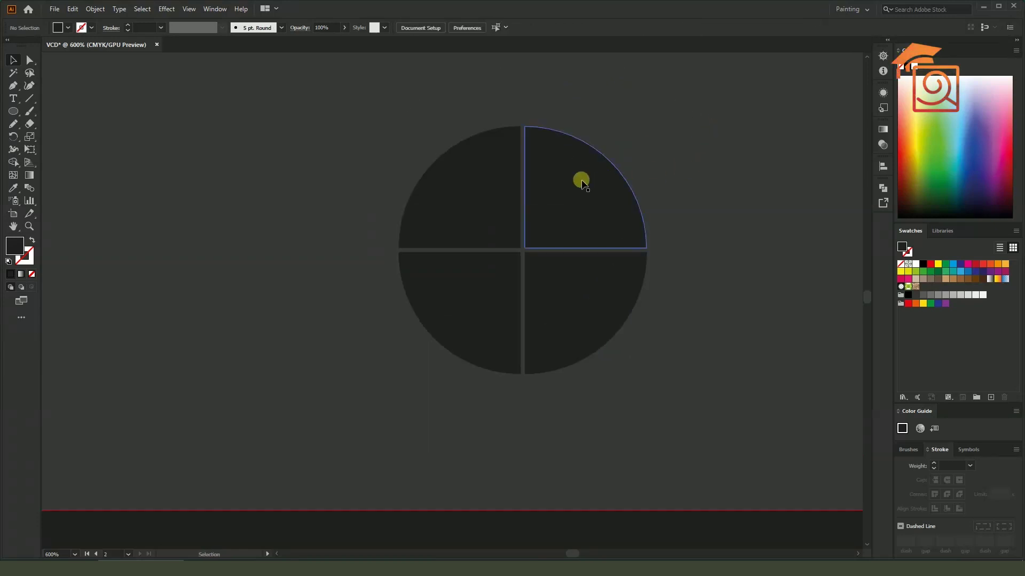
{"action": "key", "text": "Up"}
{"action": "key", "text": "Up"}
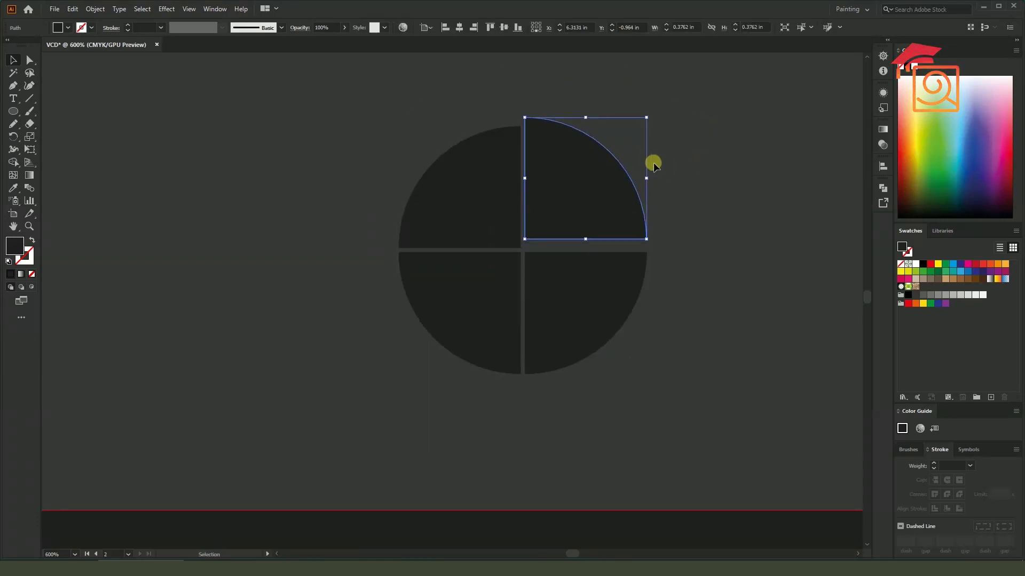
{"action": "left_click", "coordinate": [470, 287]}
{"action": "key", "text": "Down"}
{"action": "key", "text": "Down"}
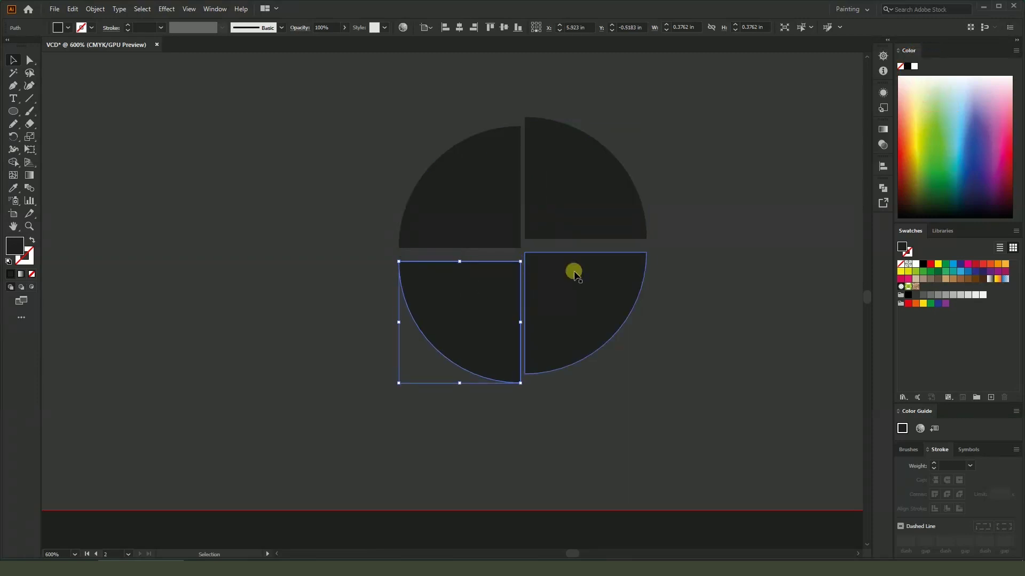
{"action": "left_click", "coordinate": [736, 264]}
{"action": "scroll", "coordinate": [689, 247], "scroll_direction": "down", "scroll_amount": 1}
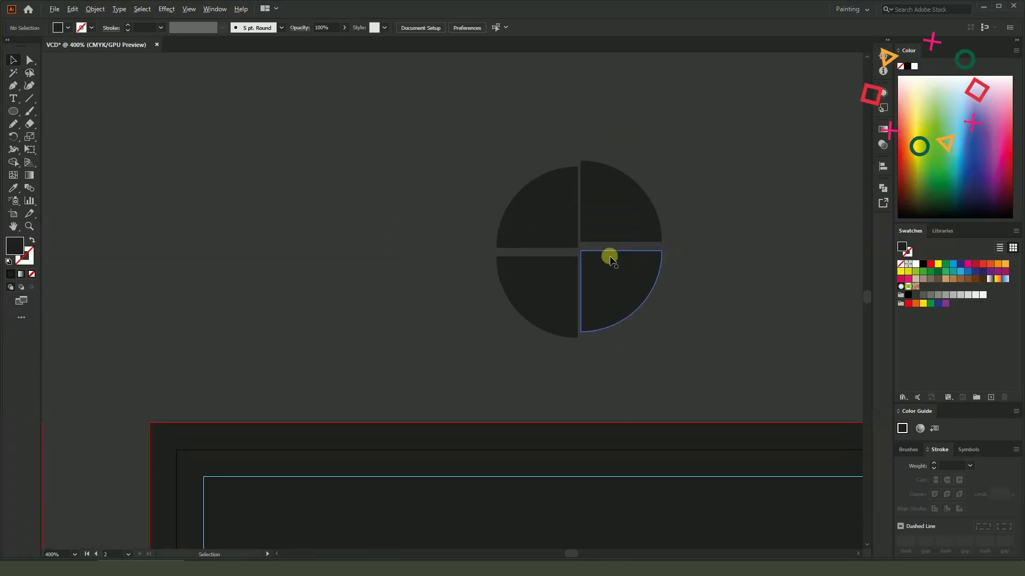
{"action": "scroll", "coordinate": [610, 259], "scroll_direction": "up", "scroll_amount": 1}
{"action": "left_click_drag", "start_coordinate": [716, 365], "coordinate": [642, 147]}
{"action": "key", "text": "Right"}
{"action": "key", "text": "Right"}
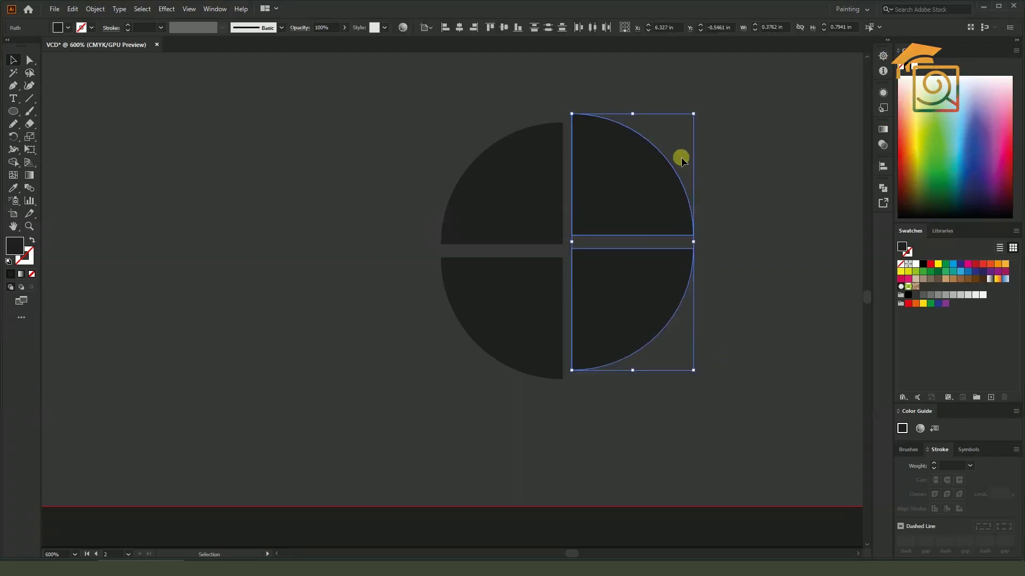
{"action": "left_click", "coordinate": [757, 190]}
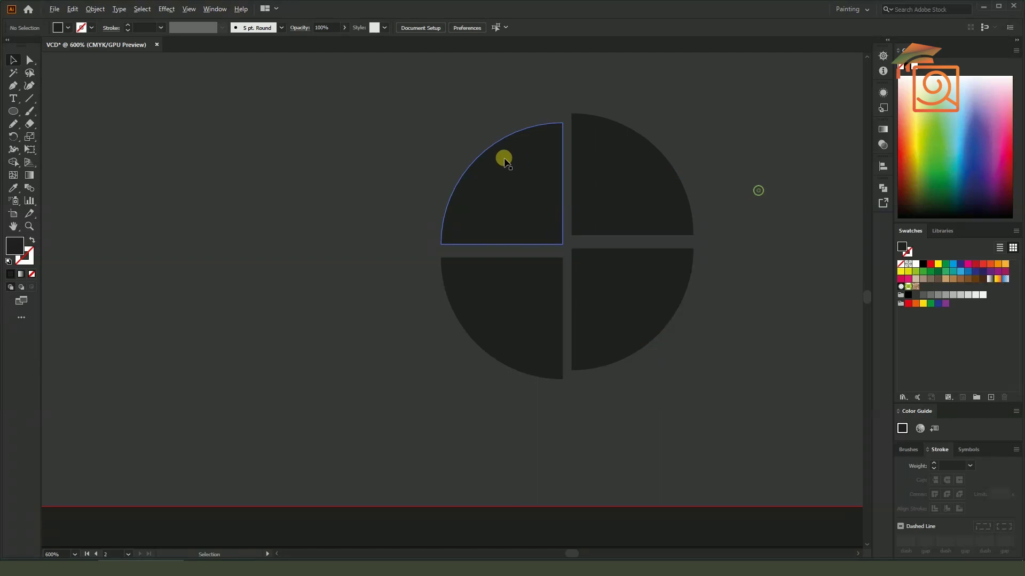
{"action": "scroll", "coordinate": [505, 158], "scroll_direction": "down", "scroll_amount": 2}
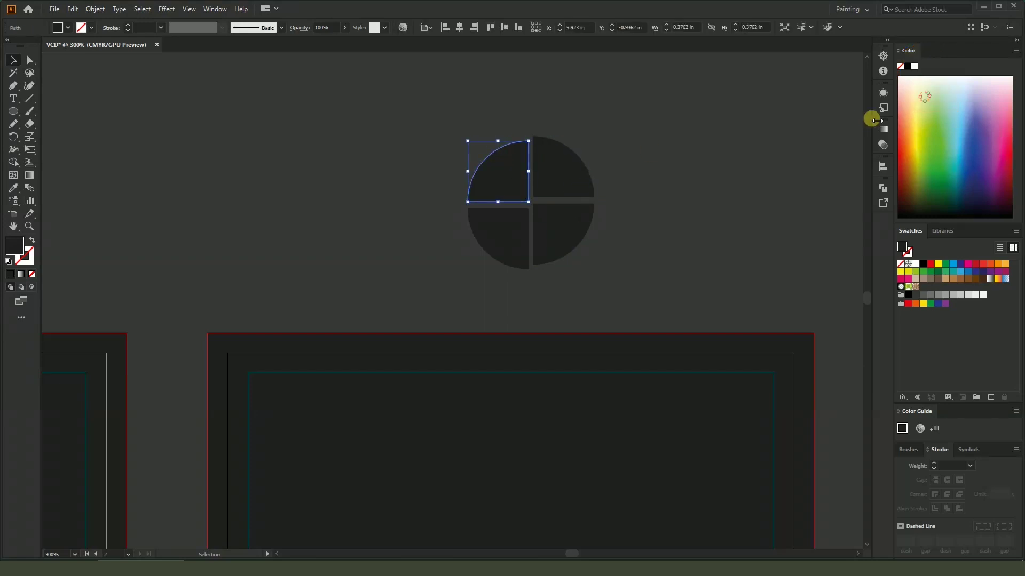
Try pale yellows, then fill the top-left quarter with tan
{"action": "left_click", "coordinate": [917, 97]}
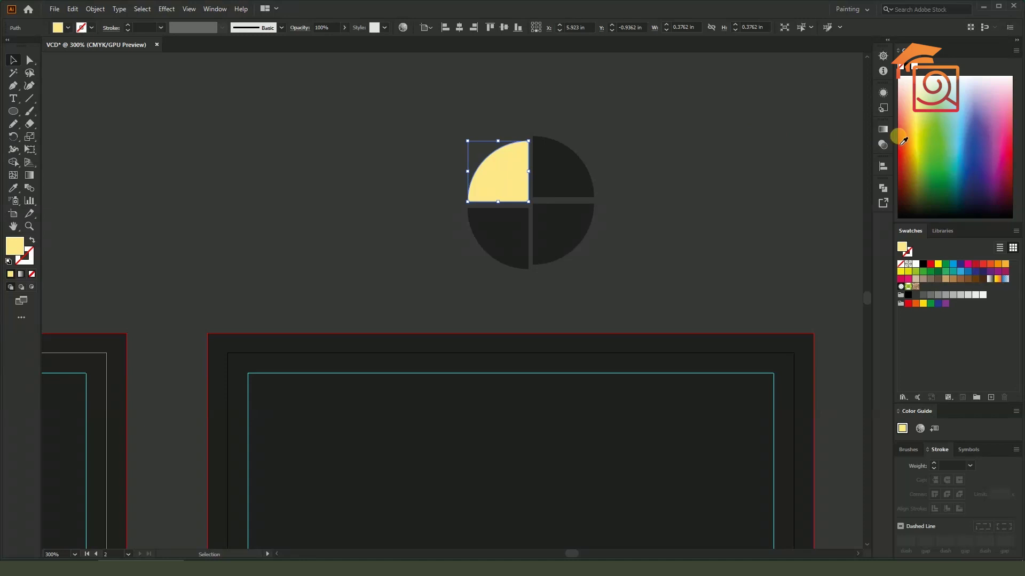
{"action": "left_click_drag", "start_coordinate": [921, 150], "coordinate": [921, 124]}
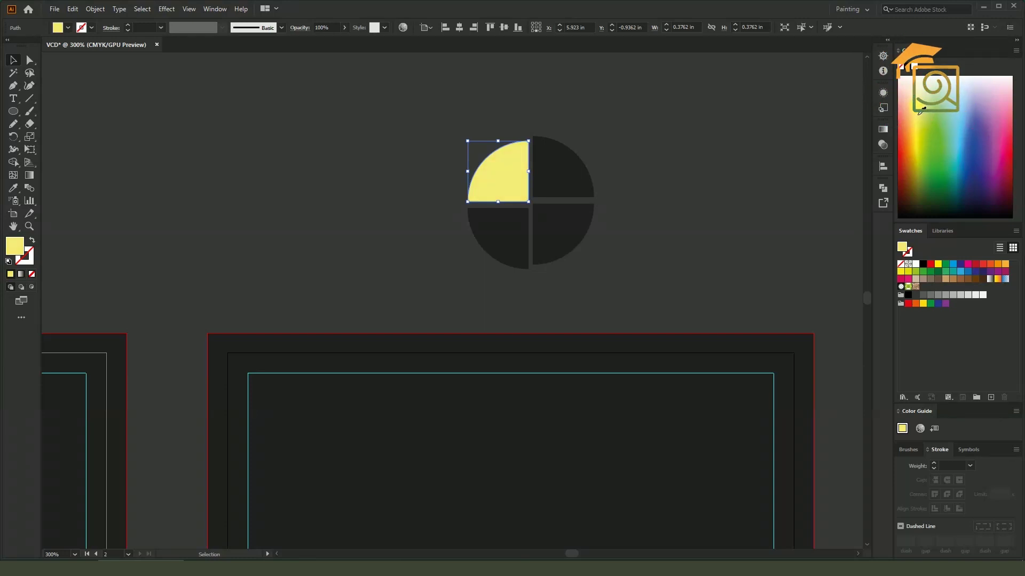
{"action": "left_click", "coordinate": [945, 280]}
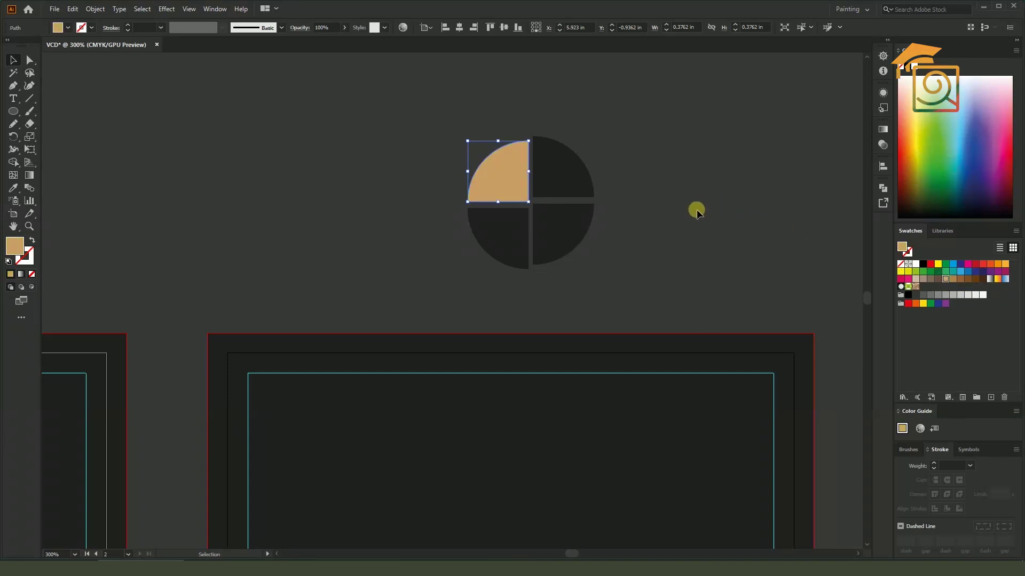
{"action": "left_click_drag", "start_coordinate": [699, 254], "coordinate": [661, 222]}
Fill the bottom-right quarter tan and the top-right and bottom-left quarters brown
{"action": "left_click", "coordinate": [544, 208]}
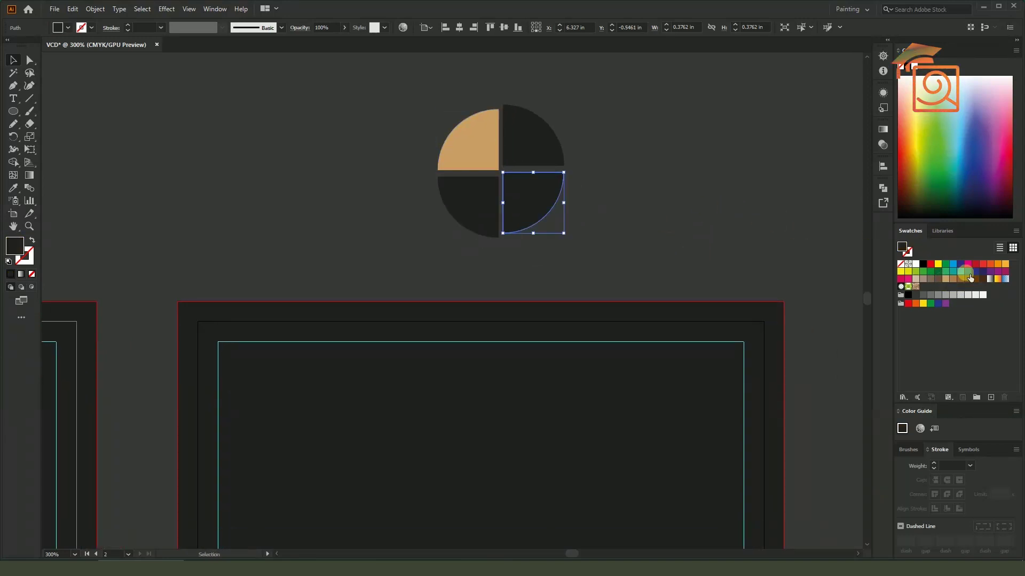
{"action": "left_click", "coordinate": [947, 279]}
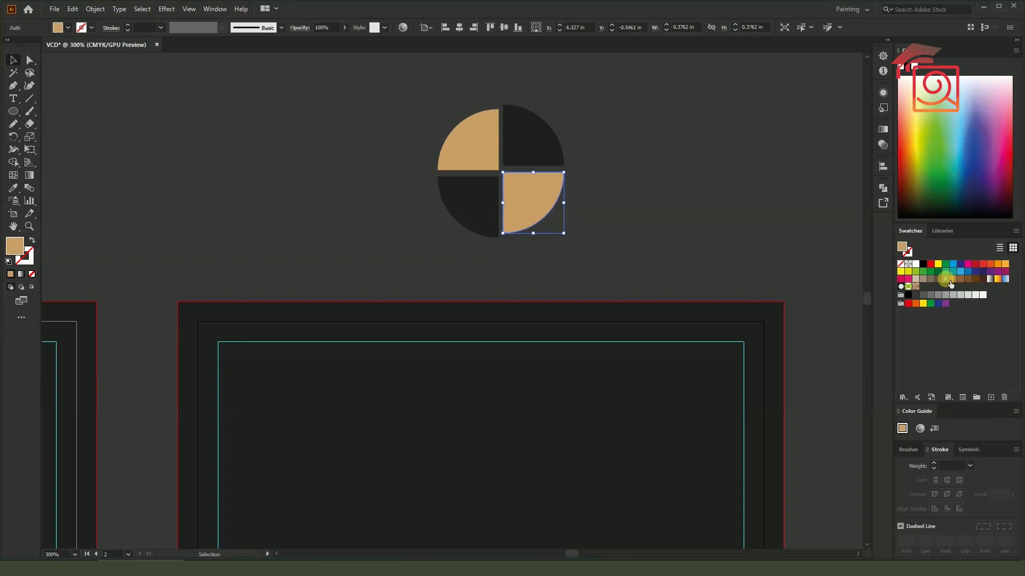
{"action": "left_click", "coordinate": [531, 144]}
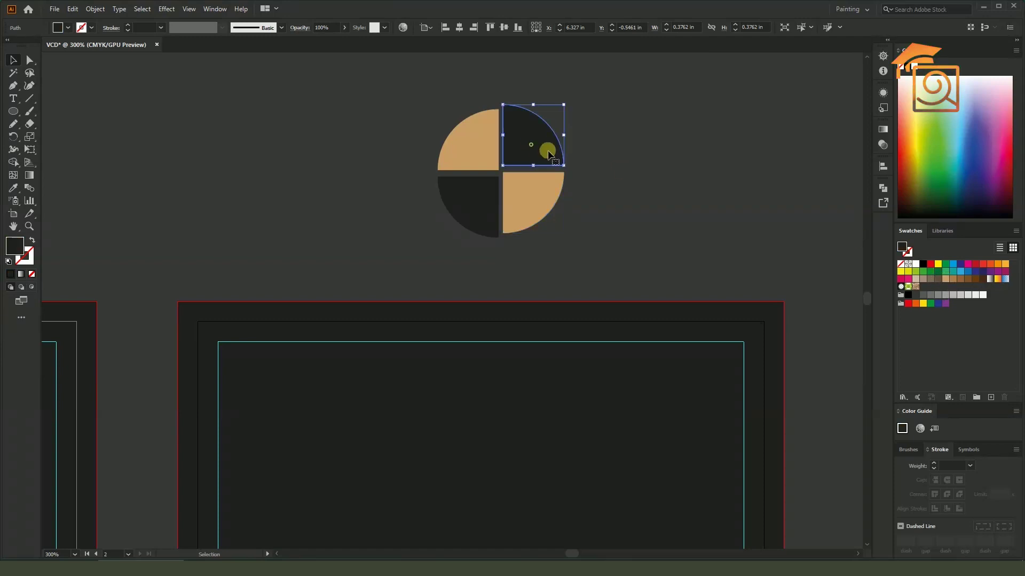
{"action": "left_click", "coordinate": [945, 279]}
{"action": "left_click", "coordinate": [486, 216]}
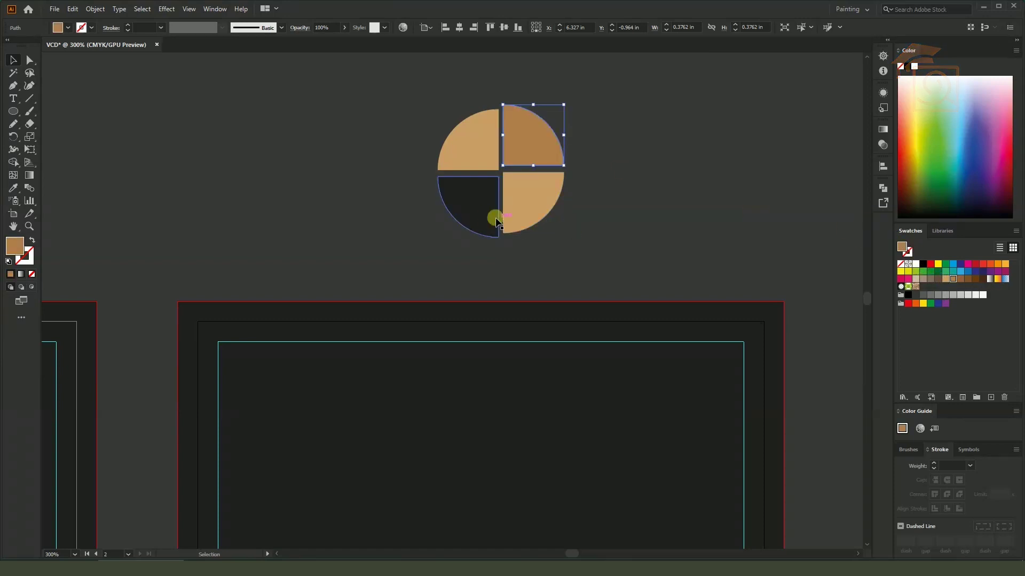
{"action": "left_click", "coordinate": [960, 279]}
{"action": "left_click", "coordinate": [658, 188]}
{"action": "scroll", "coordinate": [629, 161], "scroll_direction": "down", "scroll_amount": 2}
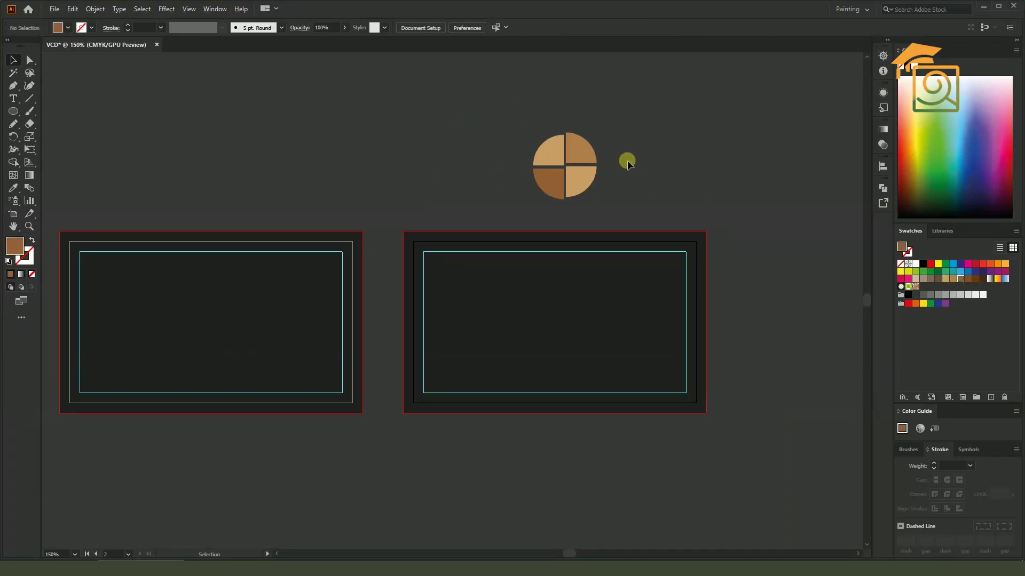
Move the four pie quarters into the centre of the right card
{"action": "scroll", "coordinate": [626, 160], "scroll_direction": "up", "scroll_amount": 1}
{"action": "left_click_drag", "start_coordinate": [476, 119], "coordinate": [579, 188]}
{"action": "left_click_drag", "start_coordinate": [620, 220], "coordinate": [632, 172]}
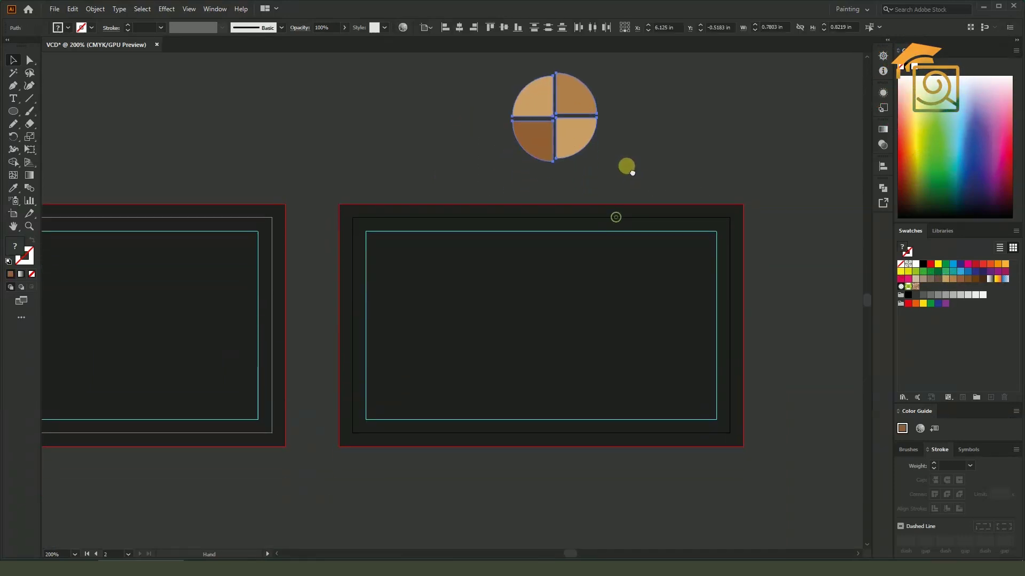
{"action": "left_click_drag", "start_coordinate": [581, 137], "coordinate": [581, 331]}
{"action": "left_click", "coordinate": [574, 178]}
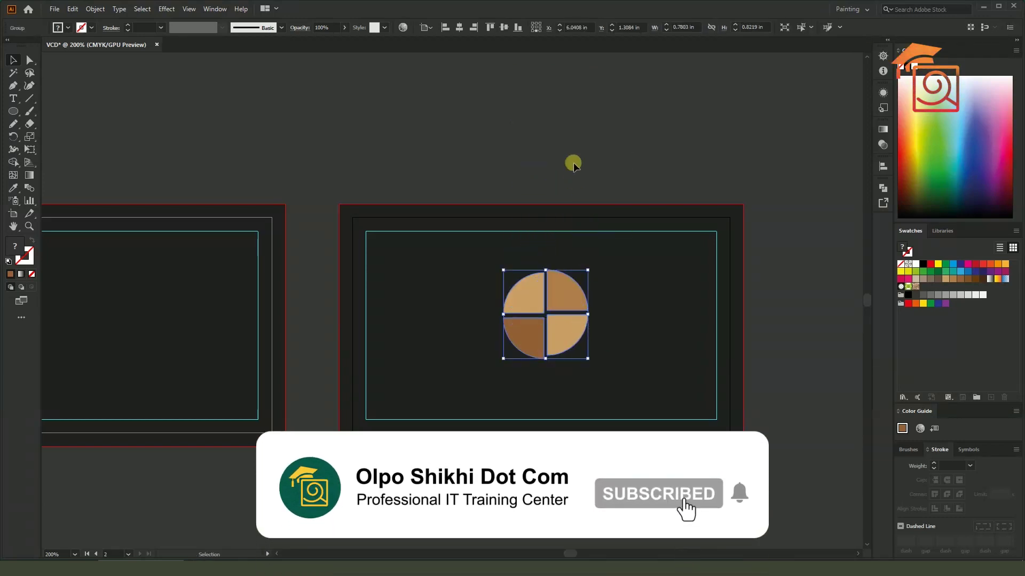
{"action": "left_click_drag", "start_coordinate": [558, 296], "coordinate": [556, 276]}
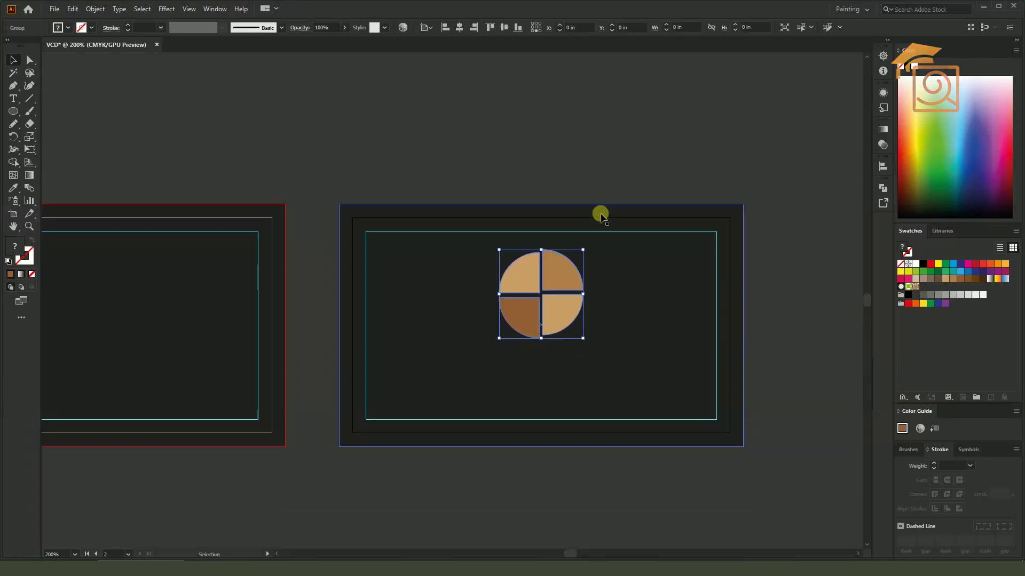
Type 'Pie House' below the pie with the Type tool
{"action": "left_click", "coordinate": [13, 98]}
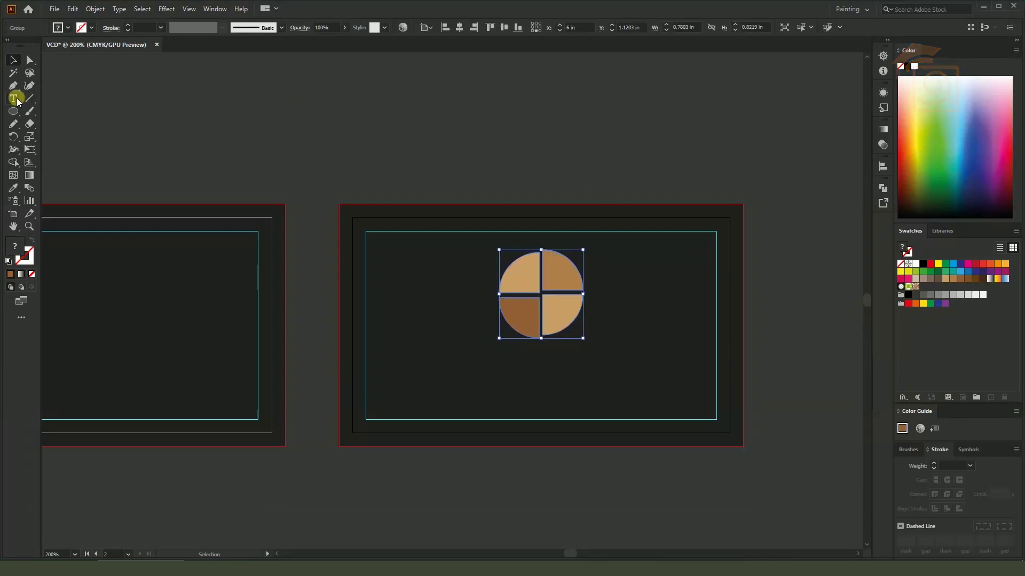
{"action": "left_click", "coordinate": [492, 375]}
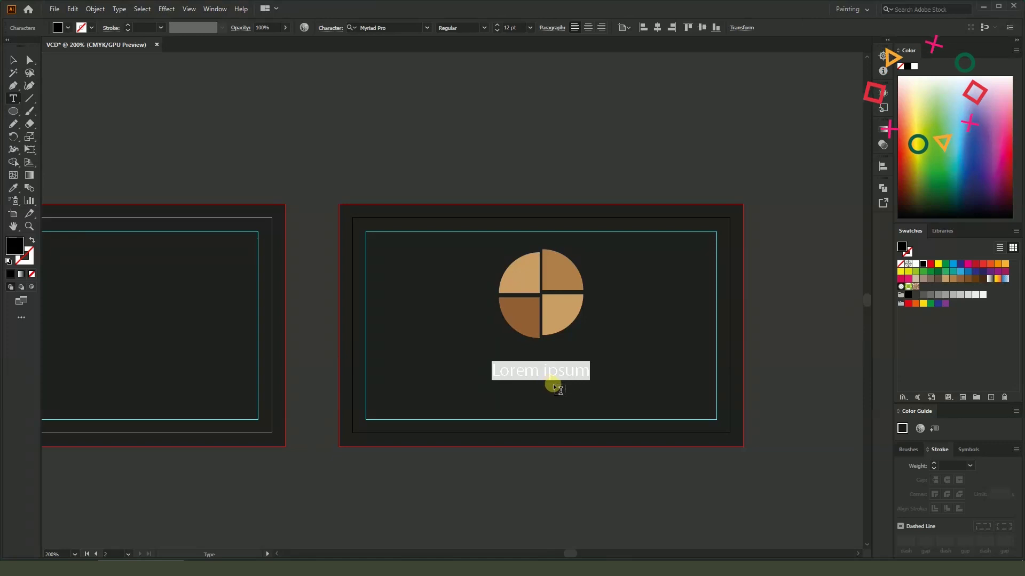
{"action": "scroll", "coordinate": [550, 384], "scroll_direction": "up", "scroll_amount": 1}
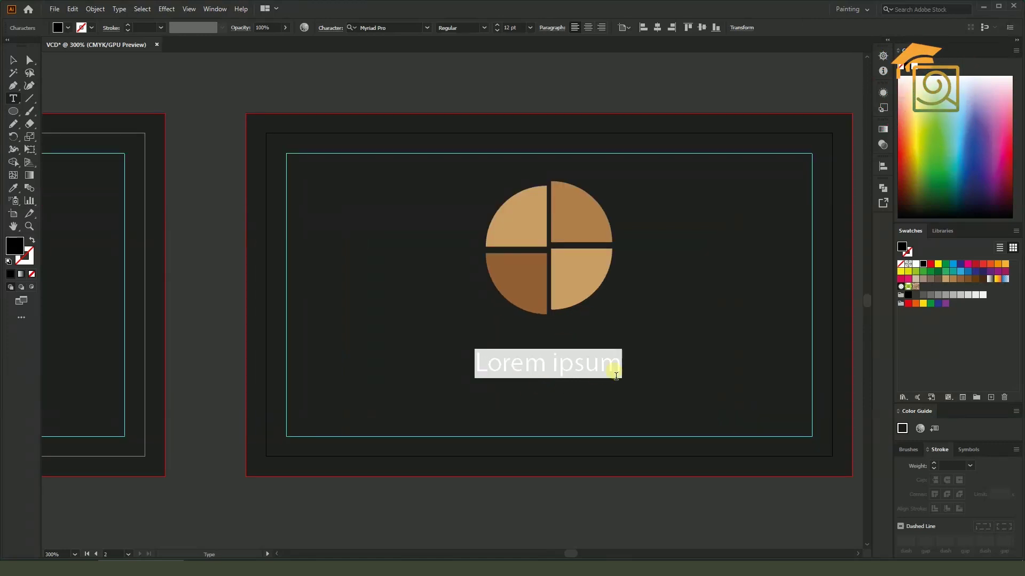
{"action": "type", "text": "Pie House"}
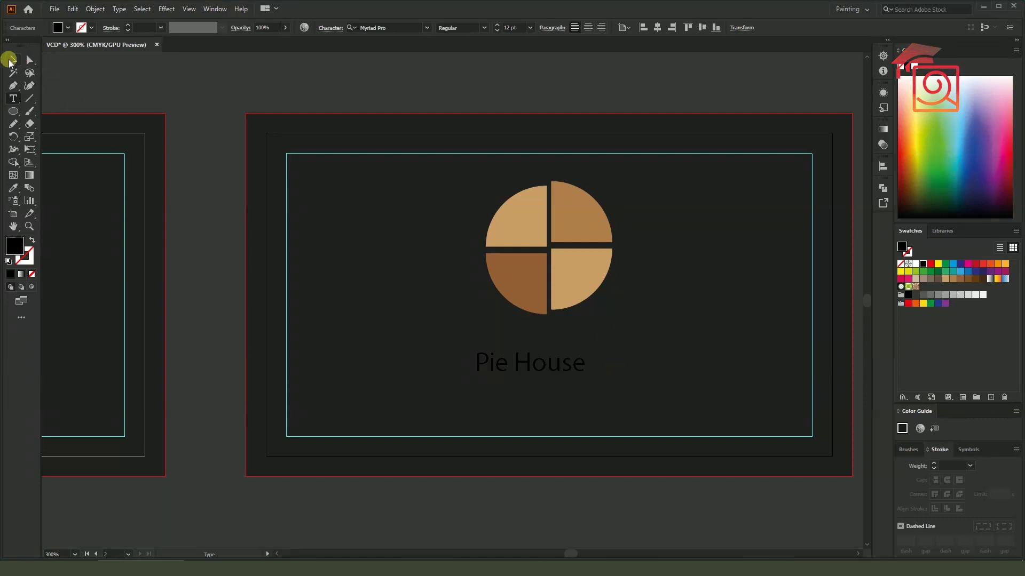
{"action": "left_click", "coordinate": [9, 60]}
Give the Pie House text the pie's tan colour with the Eyedropper and set it in Azonix
{"action": "left_click", "coordinate": [400, 27]}
{"action": "left_click", "coordinate": [12, 189]}
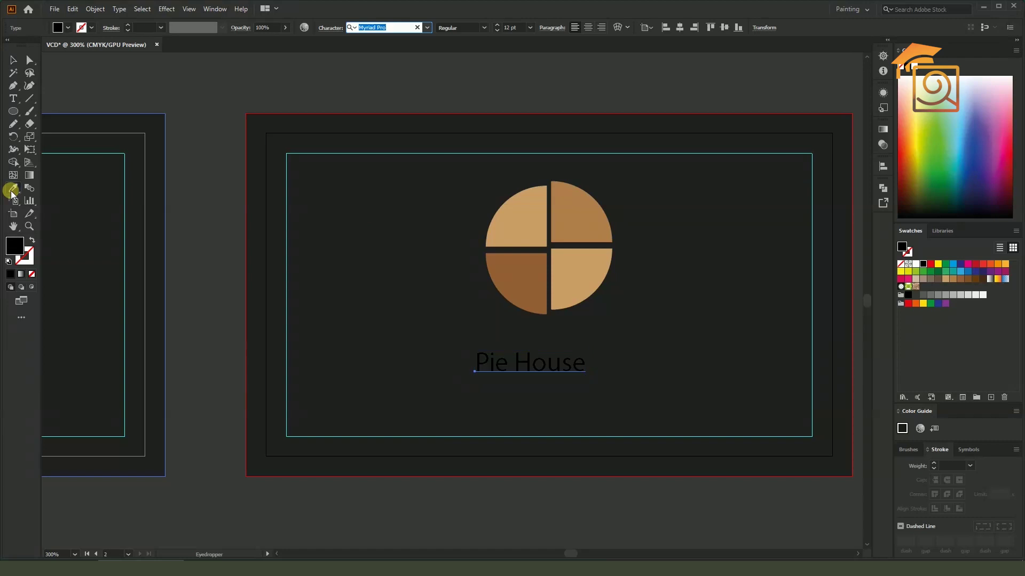
{"action": "left_click", "coordinate": [531, 219]}
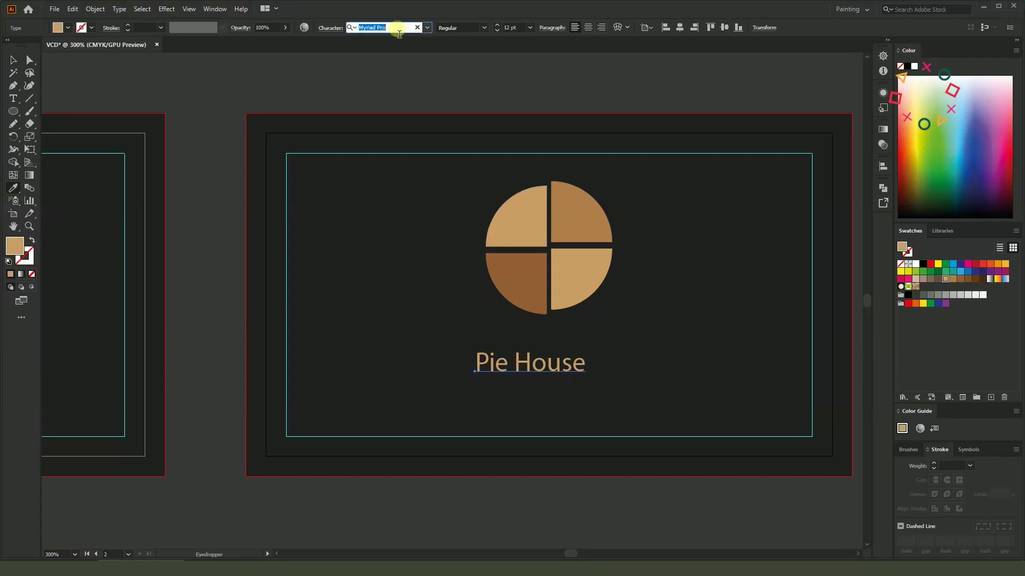
{"action": "type", "text": "a"}
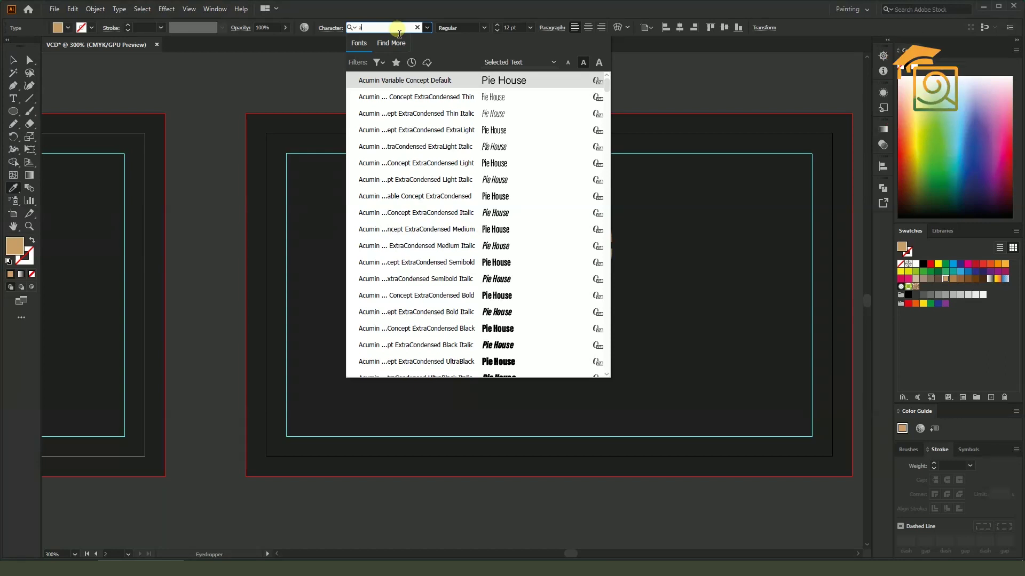
{"action": "type", "text": "x"}
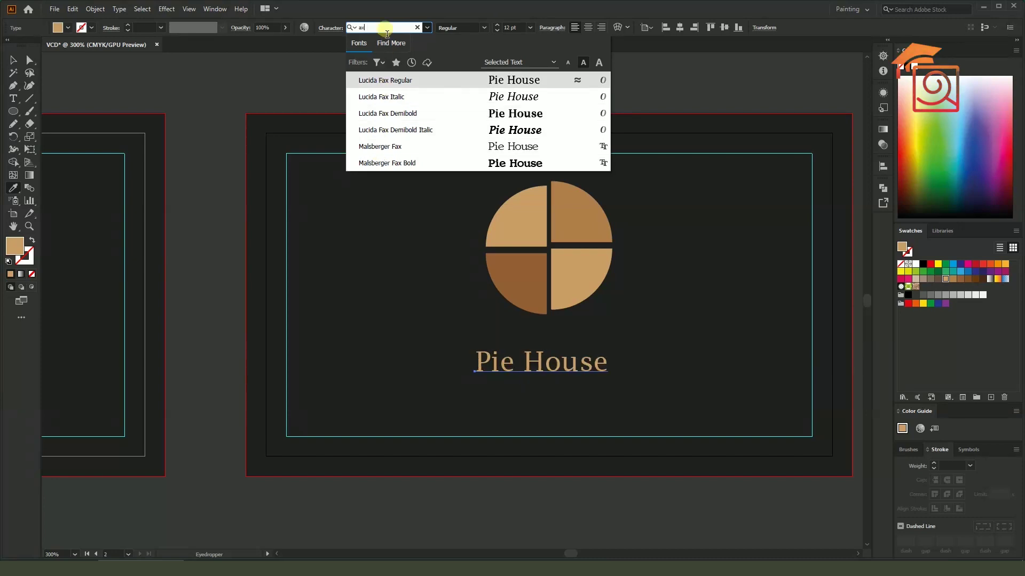
{"action": "key", "text": "BackSpace"}
{"action": "type", "text": "zo"}
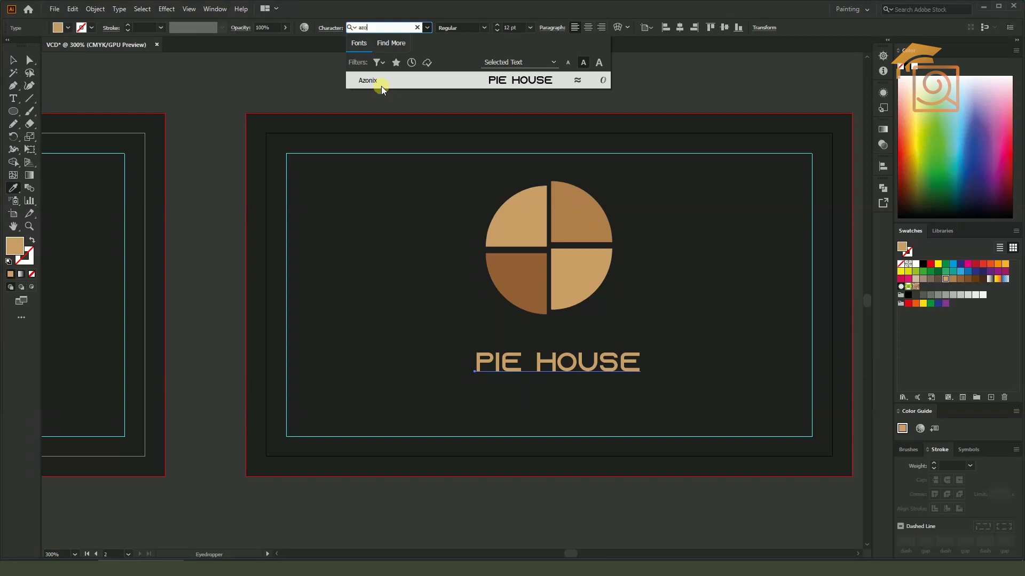
{"action": "left_click", "coordinate": [382, 81]}
Enlarge PIE HOUSE to about 17.4 pt and centre it under the pie
{"action": "left_click", "coordinate": [14, 60]}
{"action": "mouse_move", "coordinate": [640, 349]}
{"action": "left_mouse_down"}
{"action": "mouse_move", "coordinate": [690, 330]}
{"action": "mouse_move", "coordinate": [635, 351]}
{"action": "left_mouse_up"}
{"action": "left_click", "coordinate": [612, 488]}
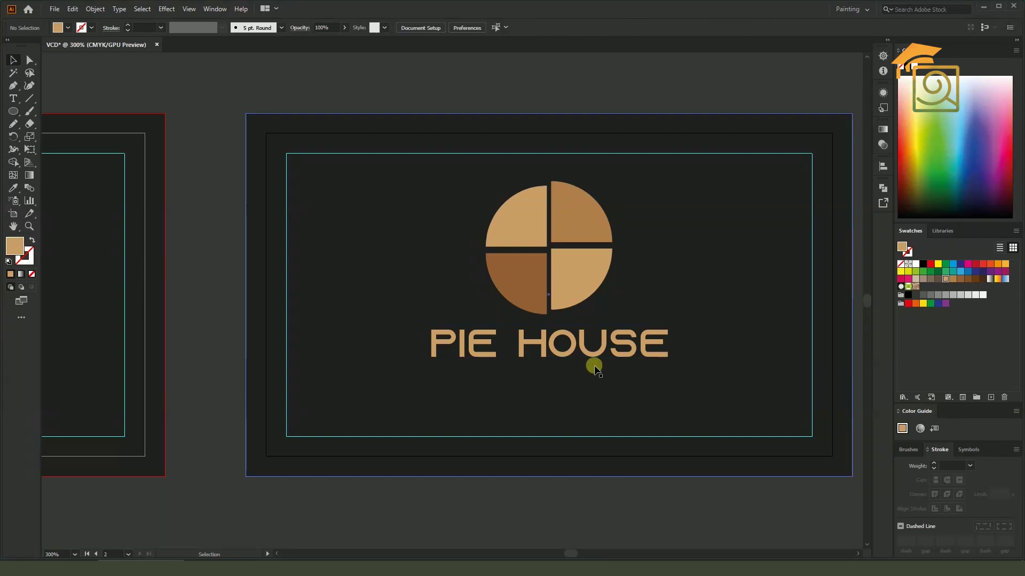
{"action": "left_click", "coordinate": [590, 354]}
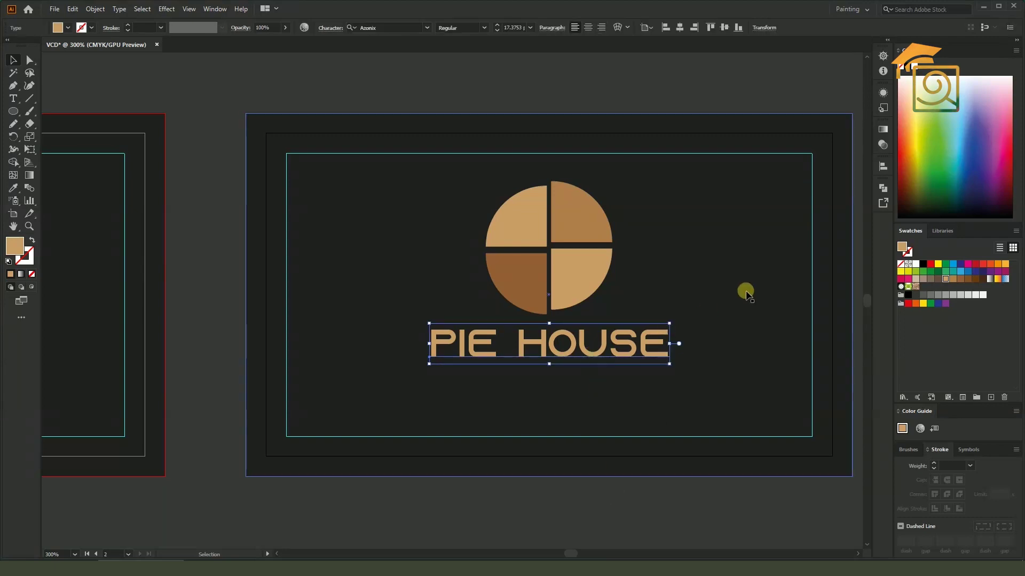
Group the pie and PIE HOUSE text, then nudge the logo a little lower on the card
{"action": "left_click", "coordinate": [586, 274], "text": "shift"}
{"action": "key", "text": "ctrl+g"}
{"action": "left_click", "coordinate": [652, 271]}
{"action": "left_click", "coordinate": [588, 269]}
{"action": "left_click_drag", "start_coordinate": [589, 265], "coordinate": [586, 284]}
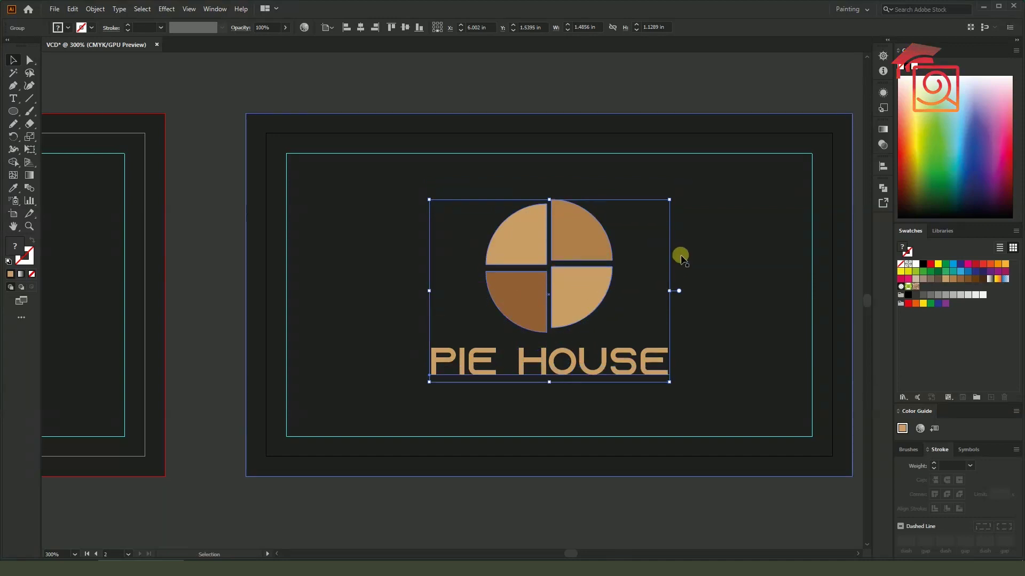
{"action": "key", "text": "Down"}
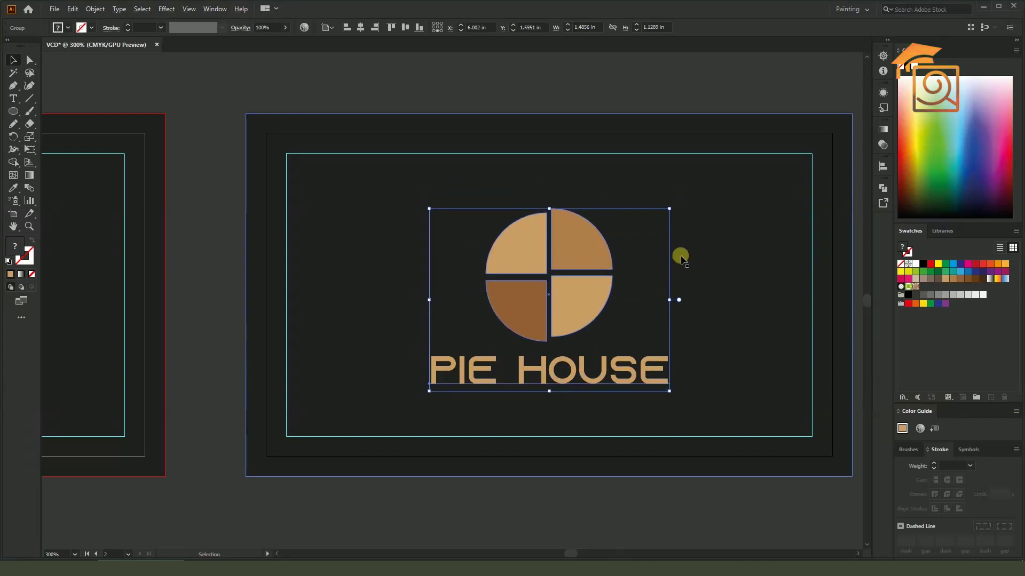
{"action": "key", "text": "ctrl+1"}
{"action": "left_click", "coordinate": [687, 351]}
{"action": "key", "text": "ctrl+plus"}
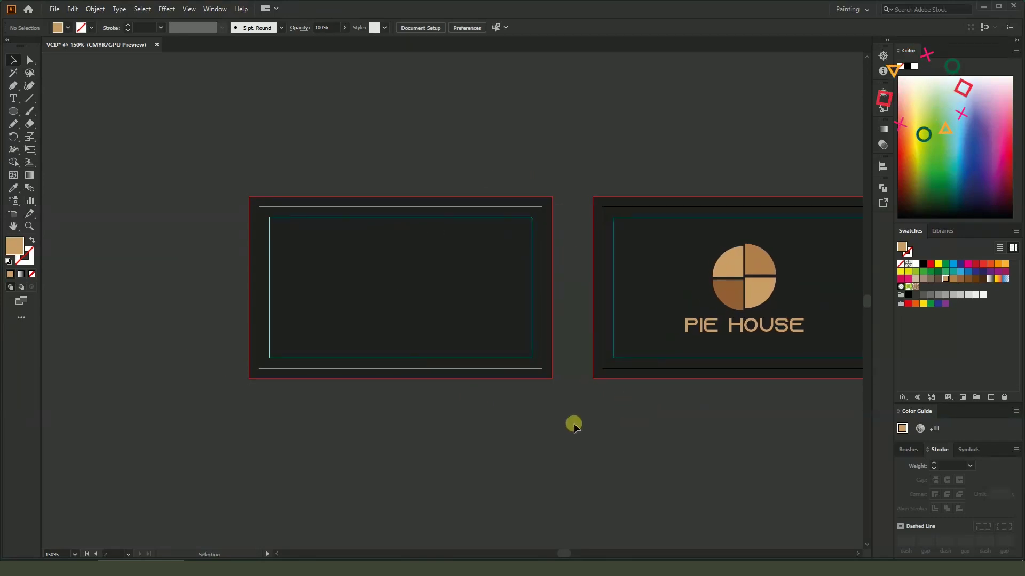
{"action": "scroll", "coordinate": [281, 235], "scroll_direction": "up", "scroll_amount": 1}
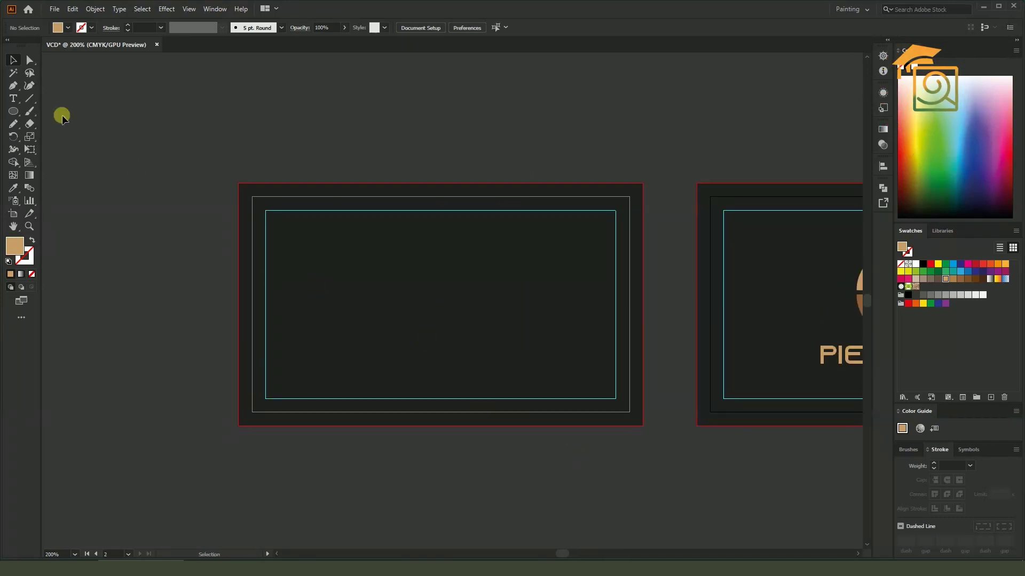
Type the cardholder's name on the left card and move it up near the top
{"action": "left_click", "coordinate": [13, 99]}
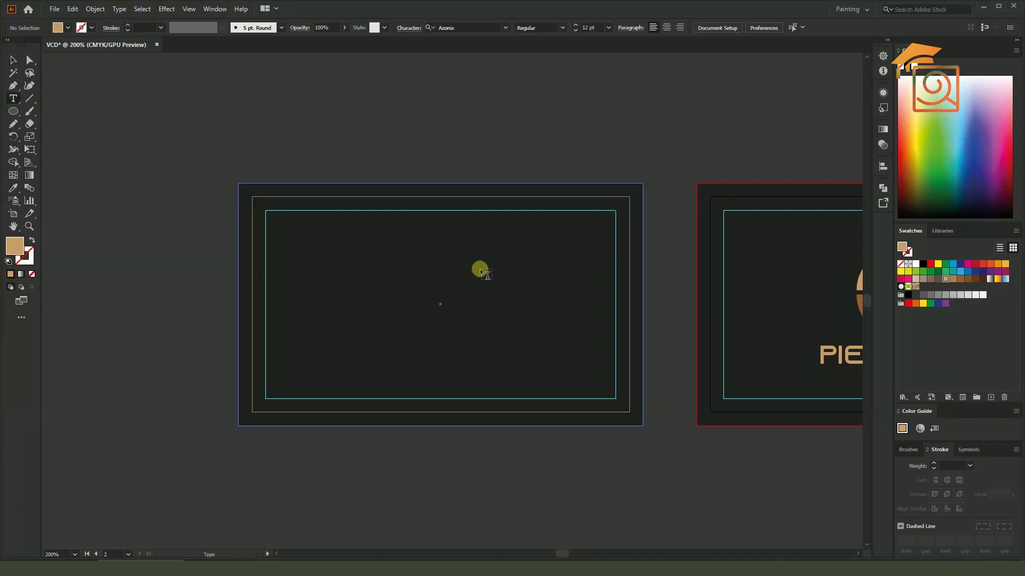
{"action": "left_click", "coordinate": [445, 265]}
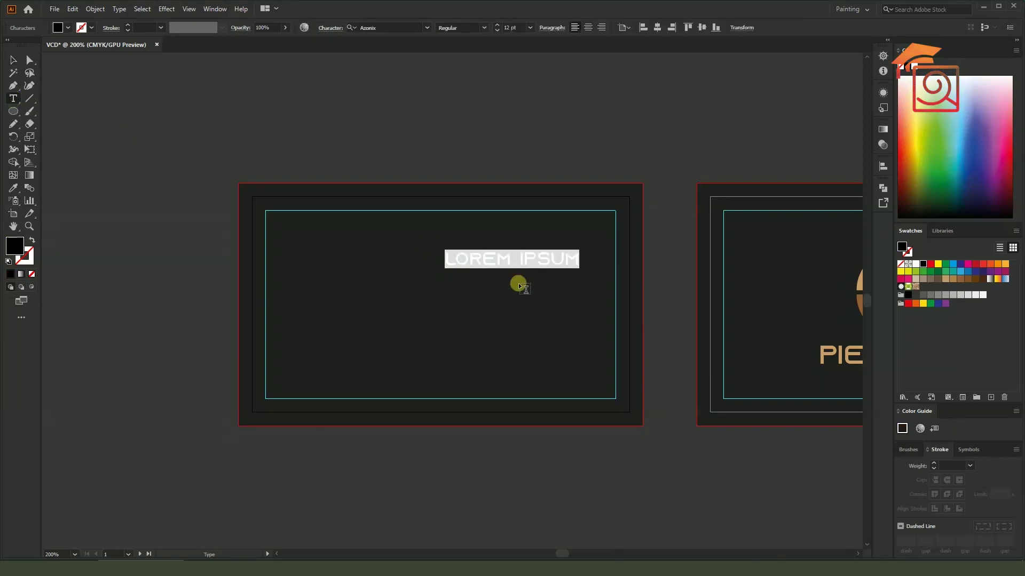
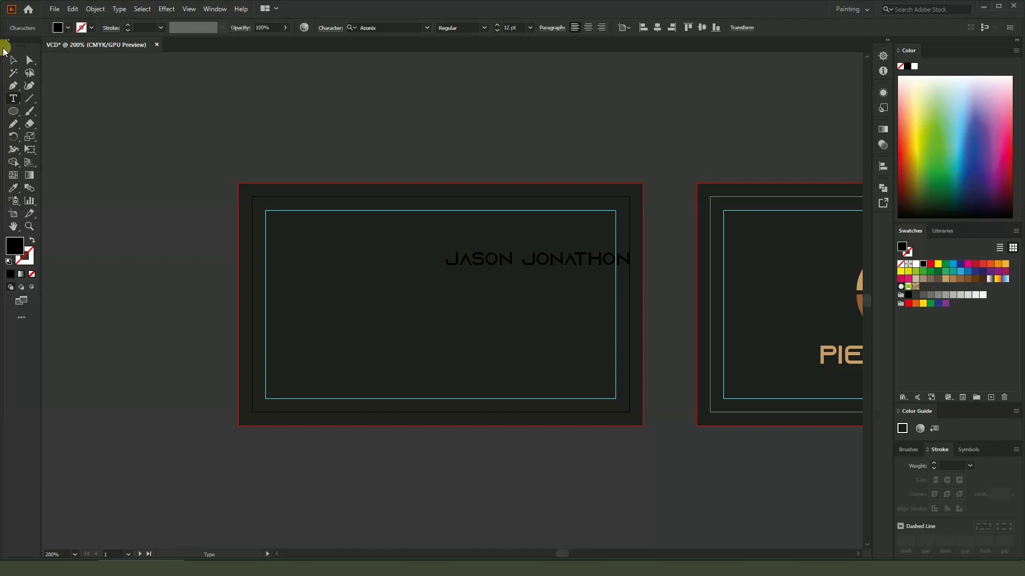
{"action": "left_click", "coordinate": [14, 60]}
{"action": "scroll", "coordinate": [591, 283], "scroll_direction": "up", "scroll_amount": 1}
{"action": "left_click_drag", "start_coordinate": [585, 250], "coordinate": [560, 195]}
Set the name in Poppins SemiBold at 14 pt
{"action": "triple_click", "coordinate": [552, 192]}
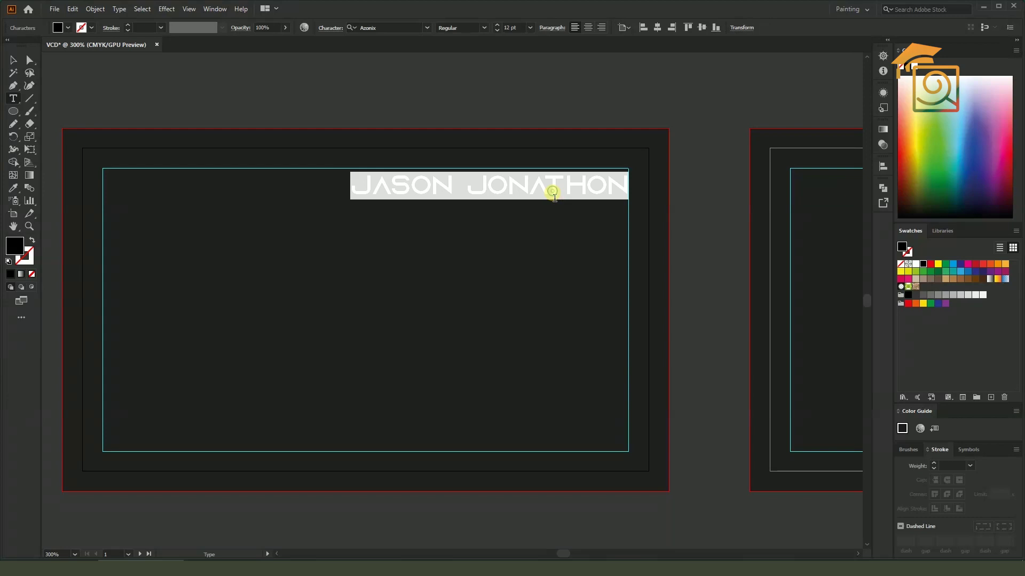
{"action": "left_click", "coordinate": [387, 30]}
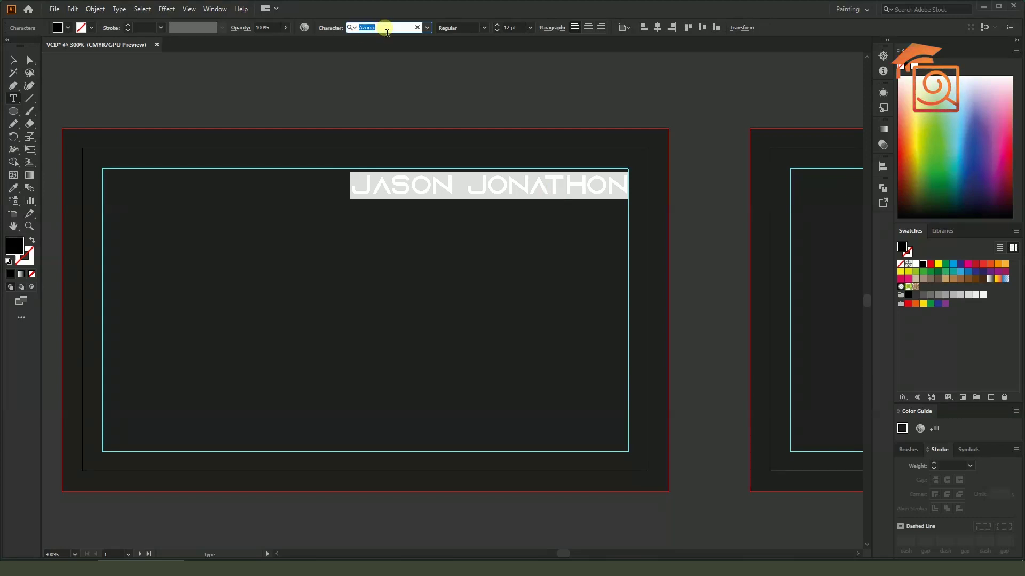
{"action": "type", "text": "popp"}
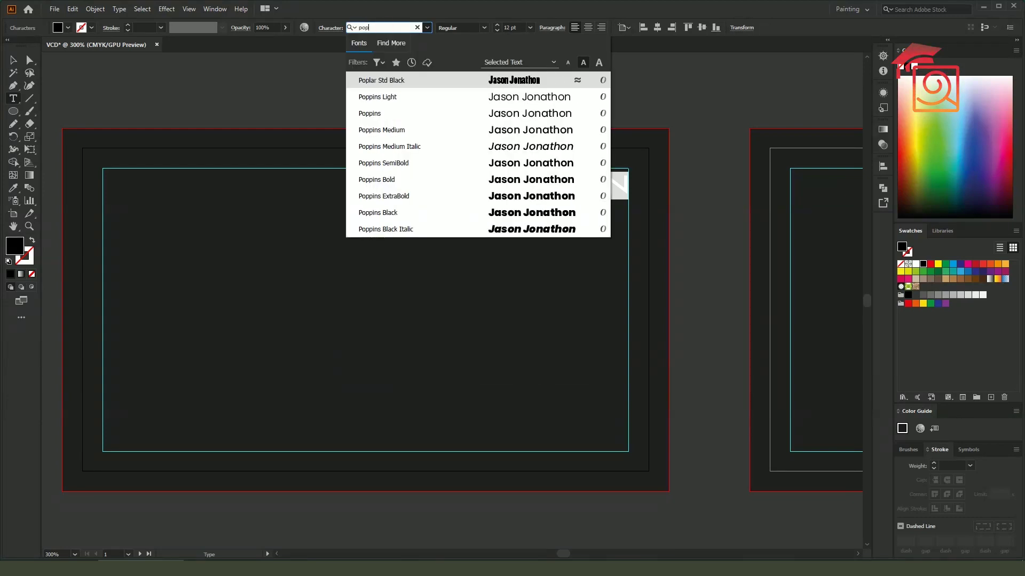
{"action": "left_click", "coordinate": [393, 146]}
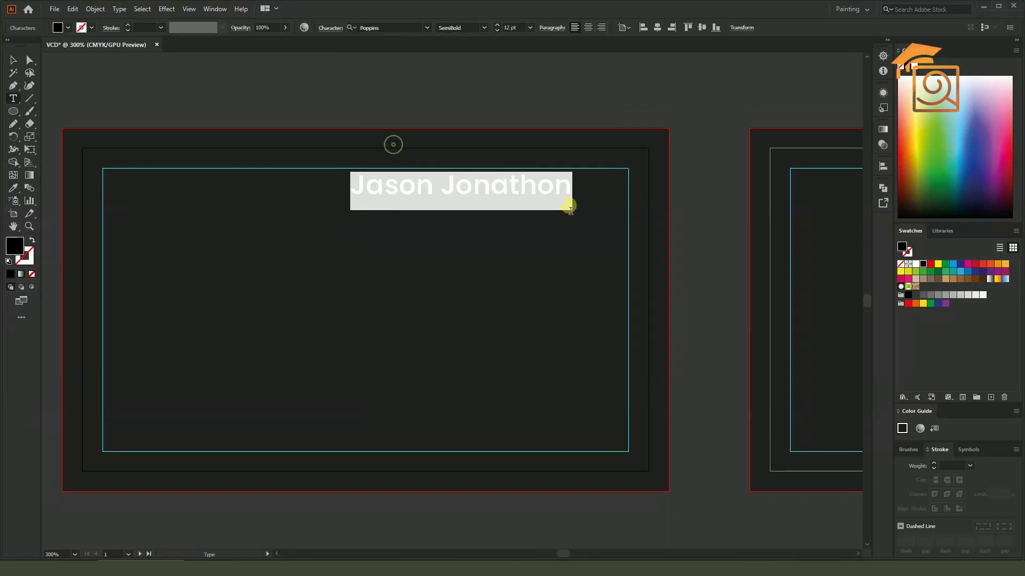
{"action": "left_click", "coordinate": [13, 60]}
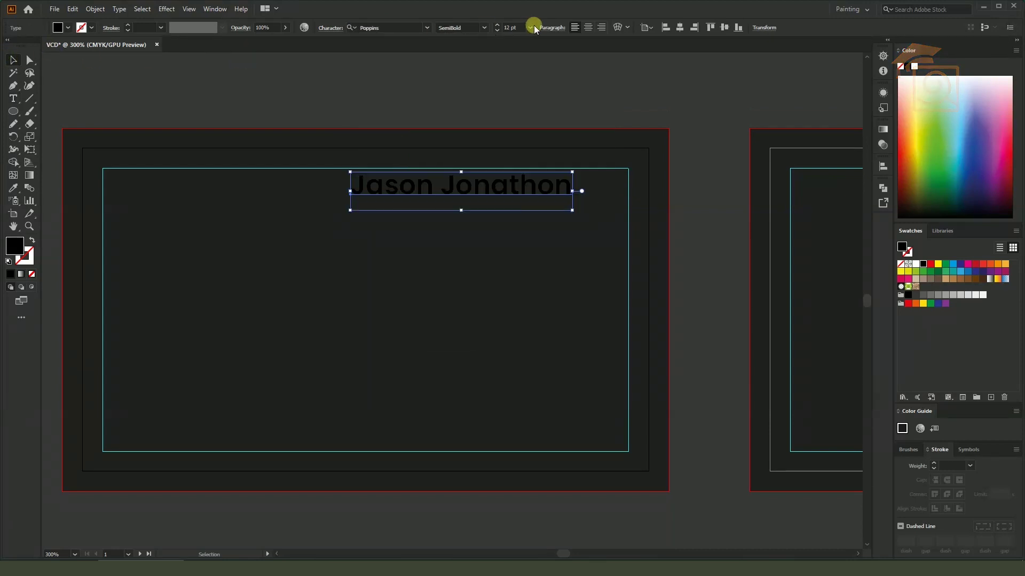
{"action": "left_click", "coordinate": [512, 28]}
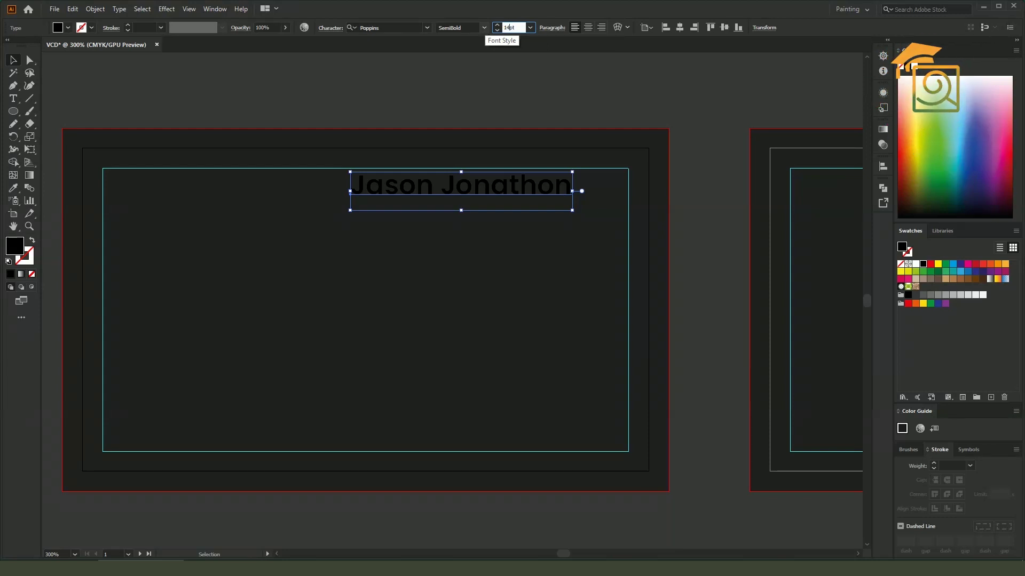
{"action": "type", "text": "14"}
{"action": "key", "text": "Return"}
Reselect the name and zoom out to show the logo card
{"action": "left_click", "coordinate": [716, 147]}
{"action": "left_click", "coordinate": [566, 225]}
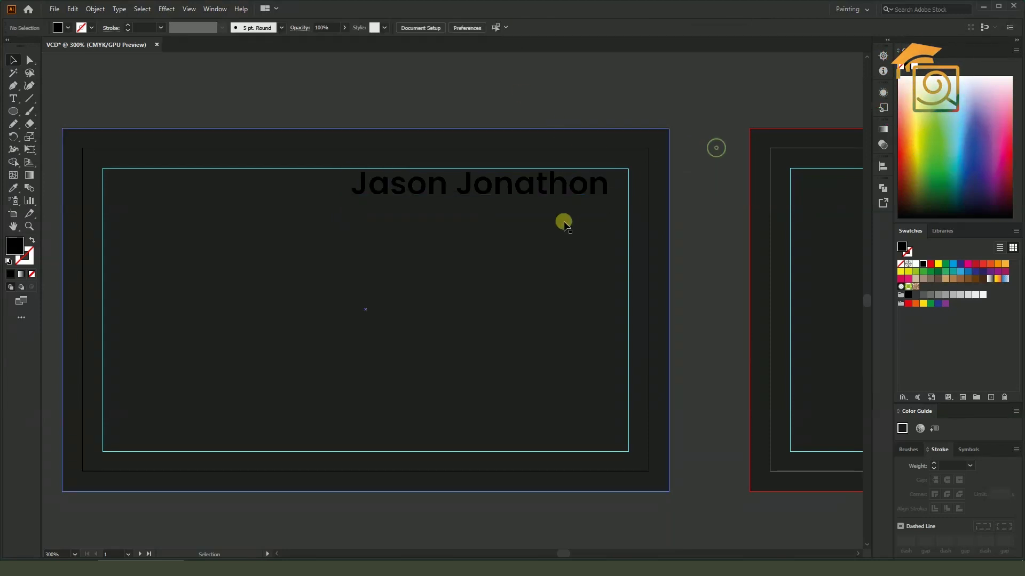
{"action": "left_click", "coordinate": [572, 194]}
{"action": "scroll", "coordinate": [573, 195], "scroll_direction": "up", "scroll_amount": 1}
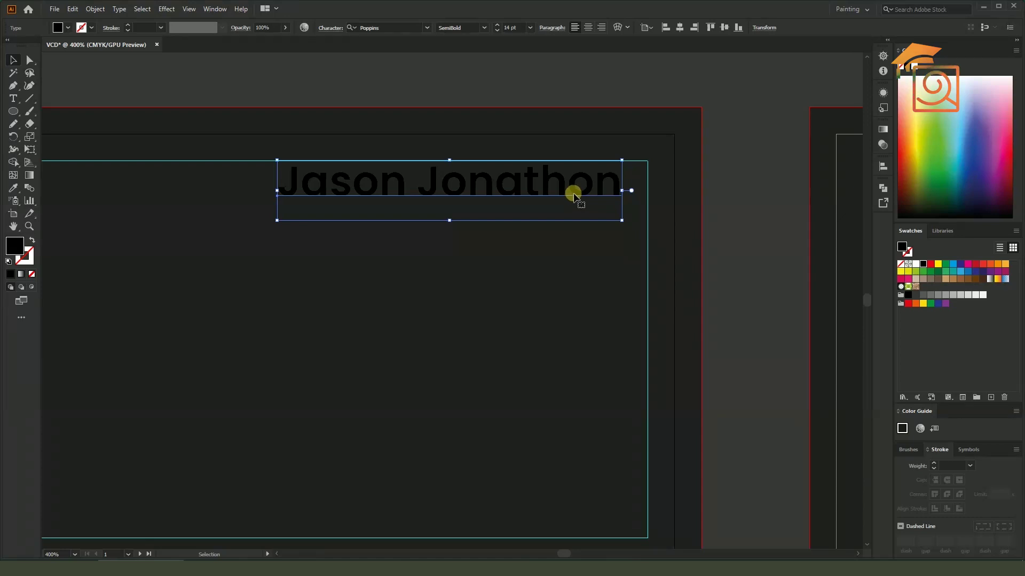
{"action": "key", "text": "ctrl+minus"}
{"action": "key", "text": "i"}
{"action": "key", "text": "ctrl+minus"}
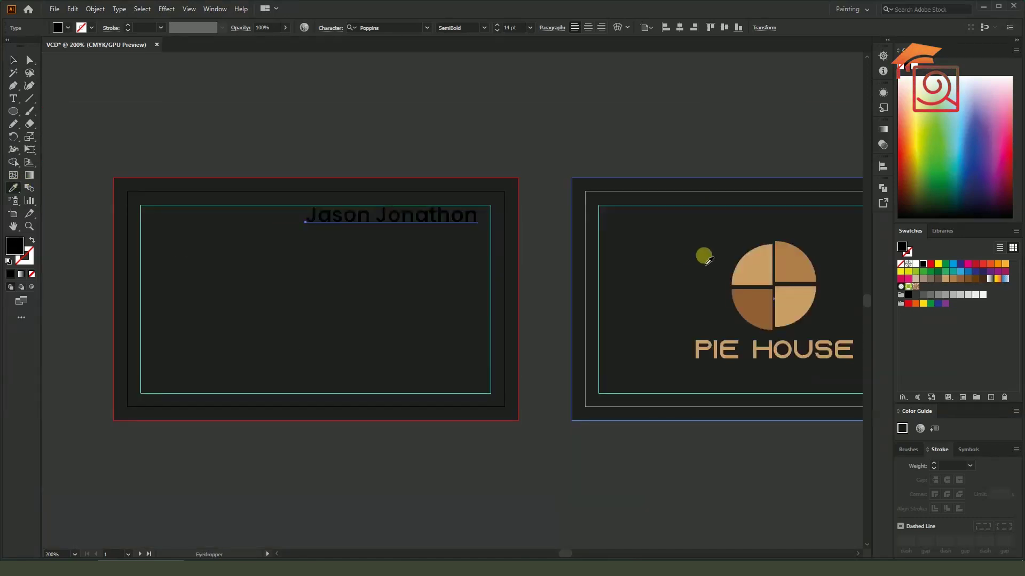
Colour the name with the pie's tan and nudge it right toward the card edge
{"action": "left_click", "coordinate": [750, 256]}
{"action": "key", "text": "v"}
{"action": "left_click", "coordinate": [420, 175]}
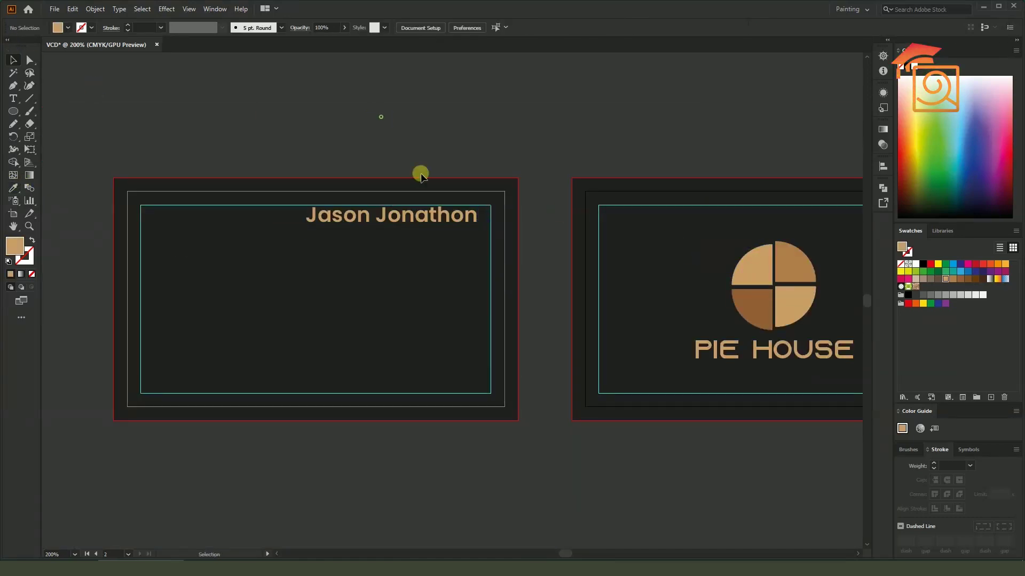
{"action": "scroll", "coordinate": [433, 208], "scroll_direction": "up", "scroll_amount": 2}
{"action": "left_click_drag", "start_coordinate": [488, 234], "coordinate": [518, 236]}
{"action": "left_click", "coordinate": [663, 217]}
{"action": "key", "text": "ctrl+minus"}
{"action": "key", "text": "ctrl+minus"}
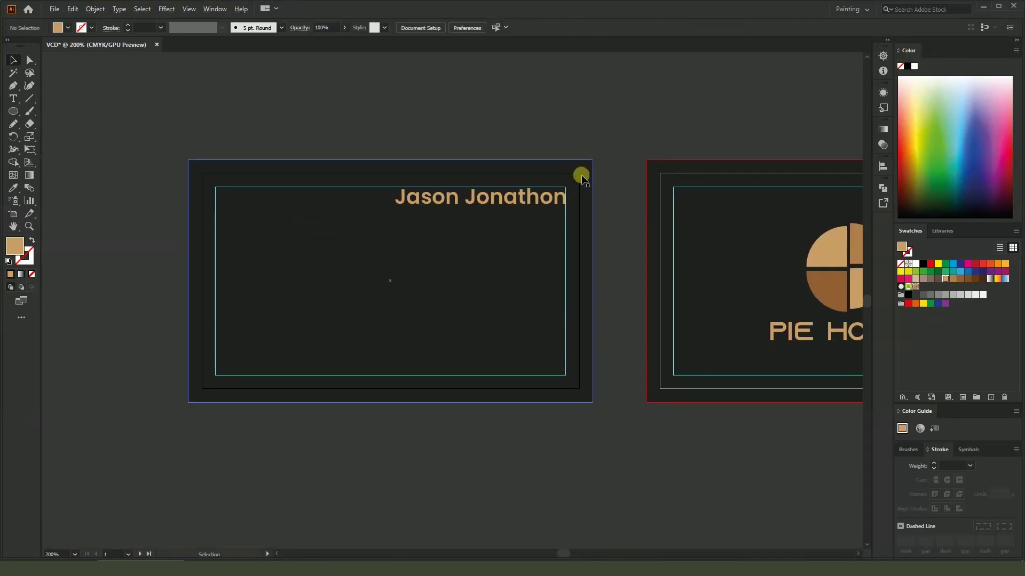
Enlarge the name to 16 pt and move it back inside the right margin
{"action": "left_click", "coordinate": [495, 203]}
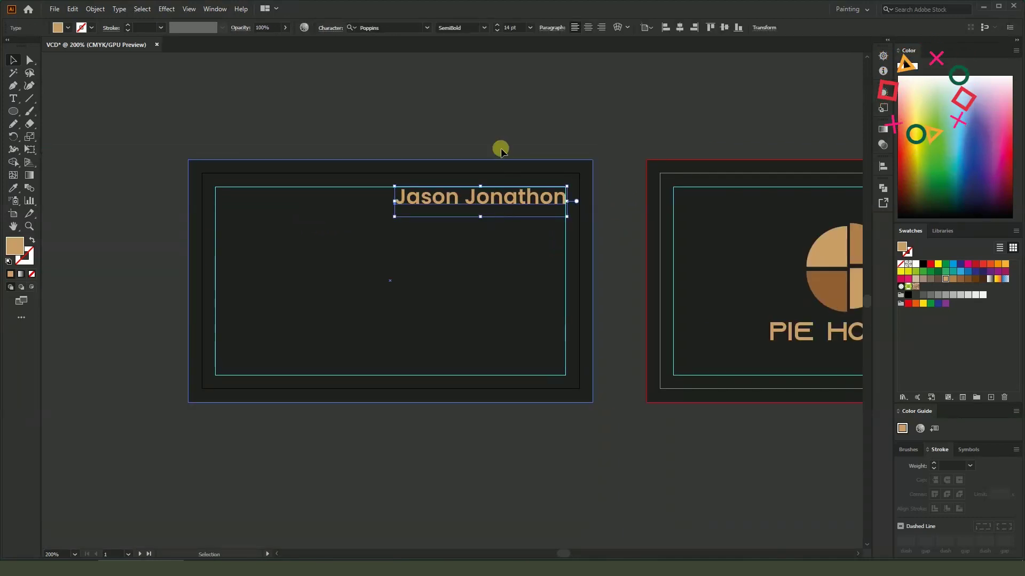
{"action": "double_click", "coordinate": [509, 28]}
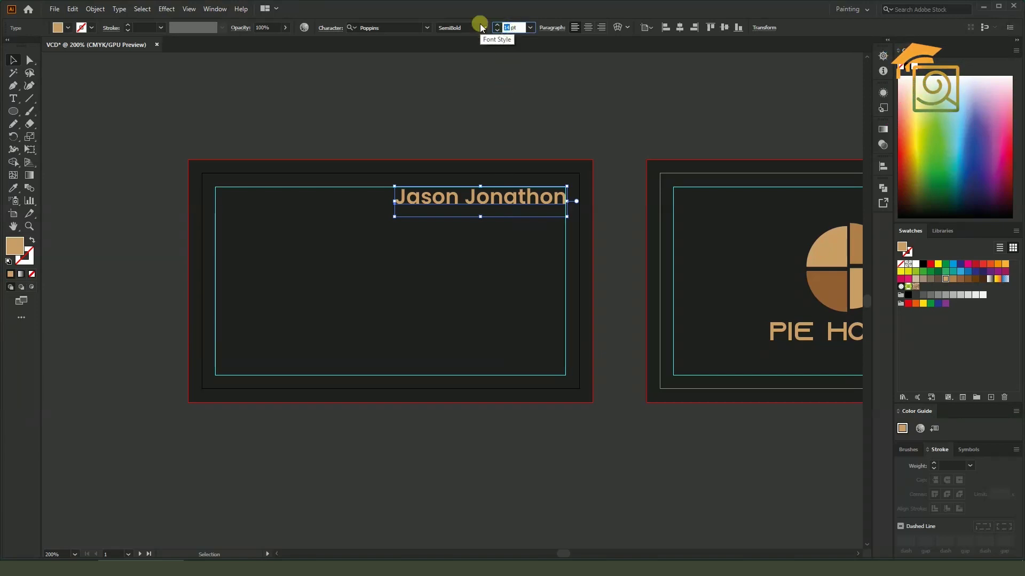
{"action": "type", "text": "16"}
{"action": "key", "text": "Return"}
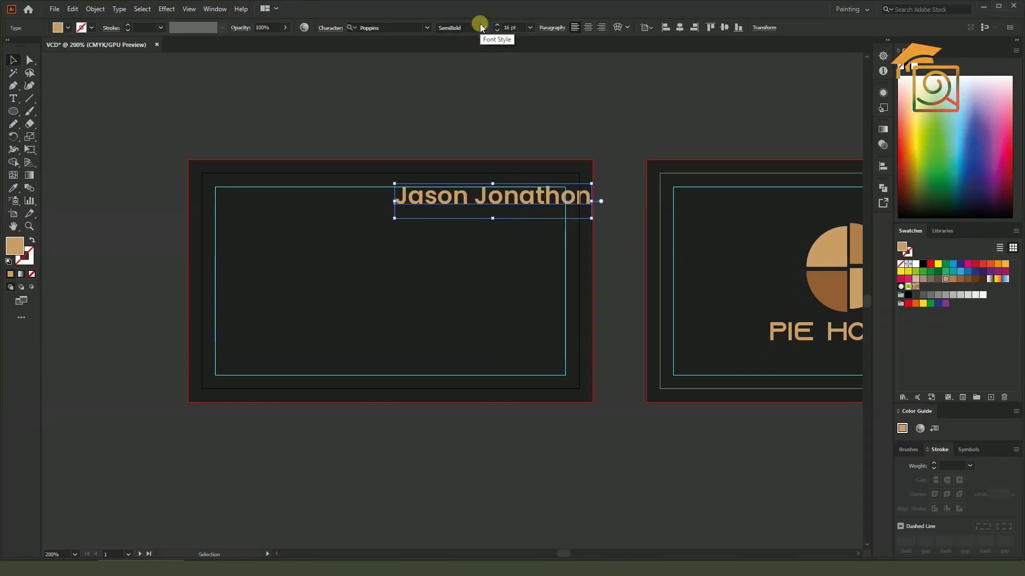
{"action": "left_click", "coordinate": [590, 167]}
{"action": "scroll", "coordinate": [580, 193], "scroll_direction": "up", "scroll_amount": 1}
{"action": "left_click_drag", "start_coordinate": [577, 213], "coordinate": [539, 212]}
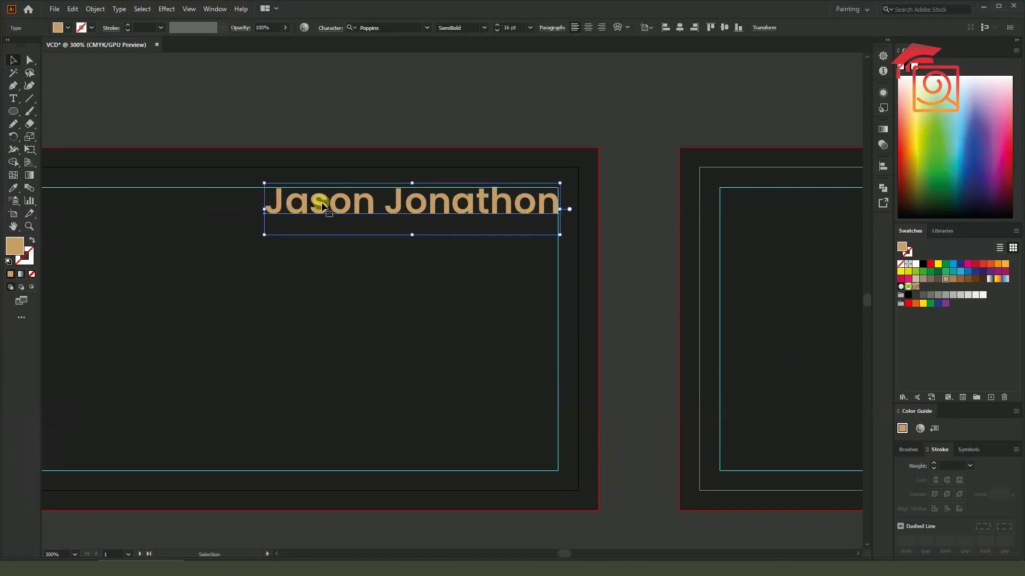
{"action": "left_click", "coordinate": [599, 194]}
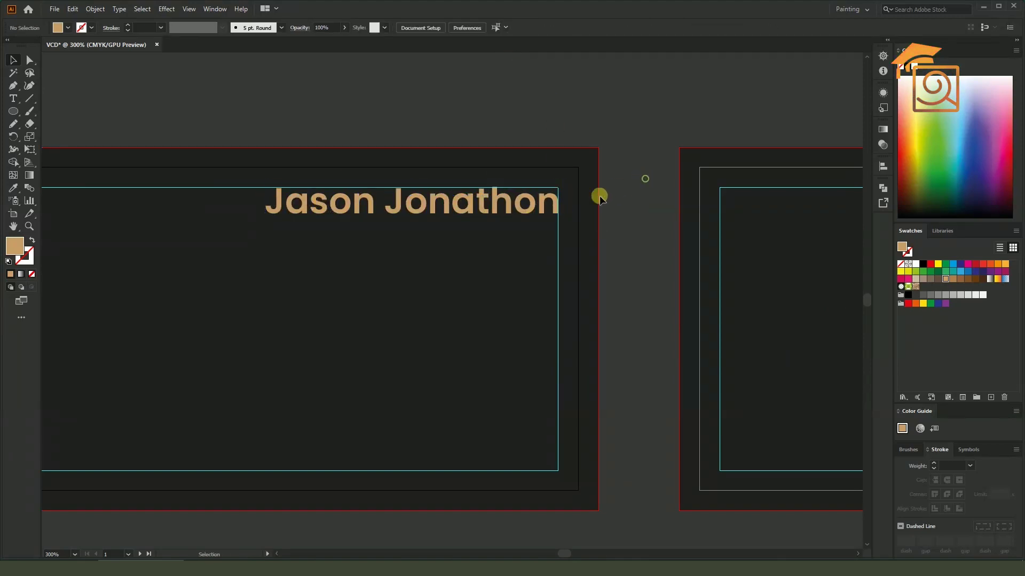
{"action": "scroll", "coordinate": [553, 209], "scroll_direction": "up", "scroll_amount": 3}
{"action": "scroll", "coordinate": [553, 209], "scroll_direction": "down", "scroll_amount": 3}
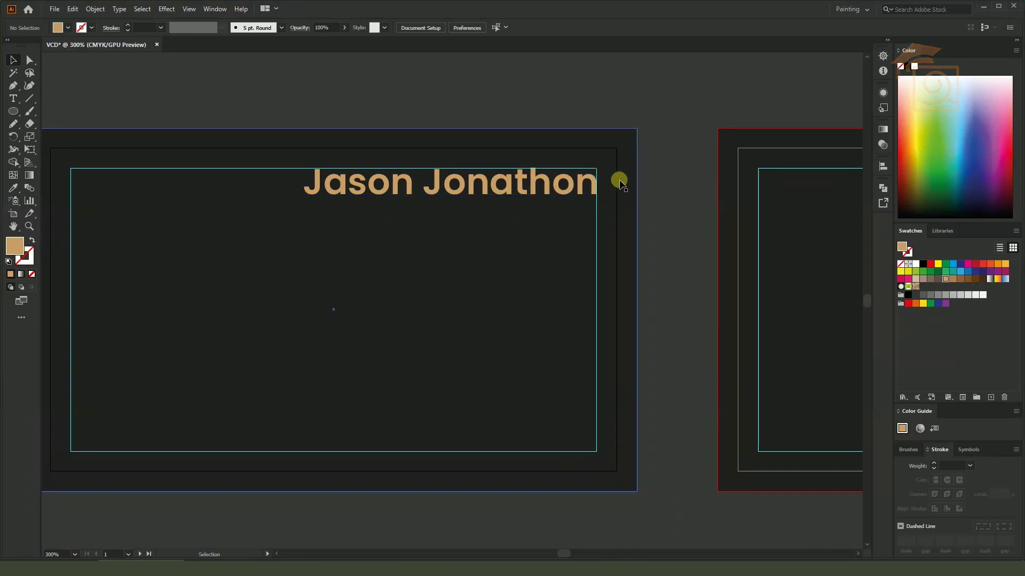
Add a 'Creative Designer' line under the name, right-aligned and moved to the right margin
{"action": "triple_click", "coordinate": [586, 188]}
{"action": "left_click", "coordinate": [596, 188]}
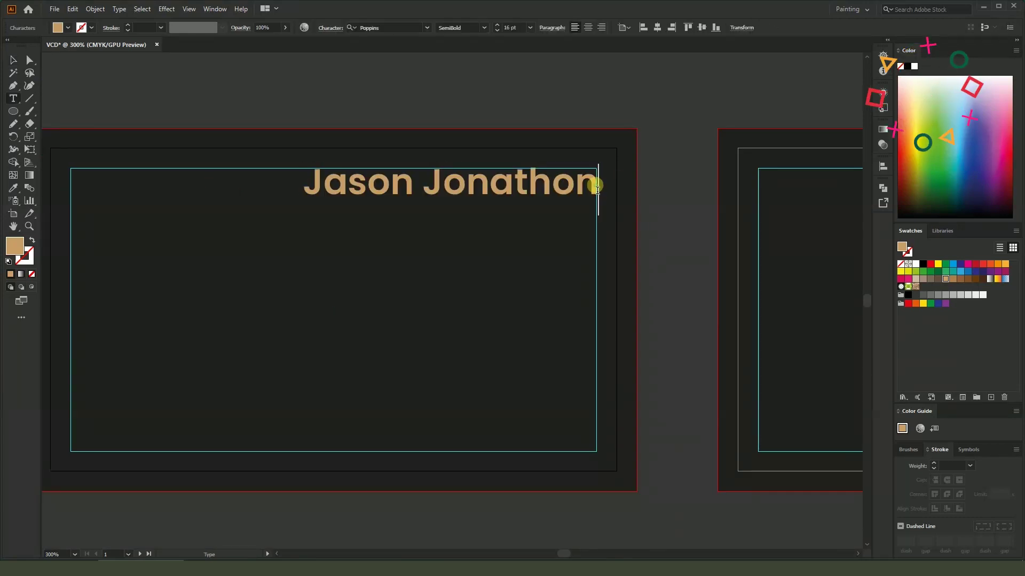
{"action": "key", "text": "Return"}
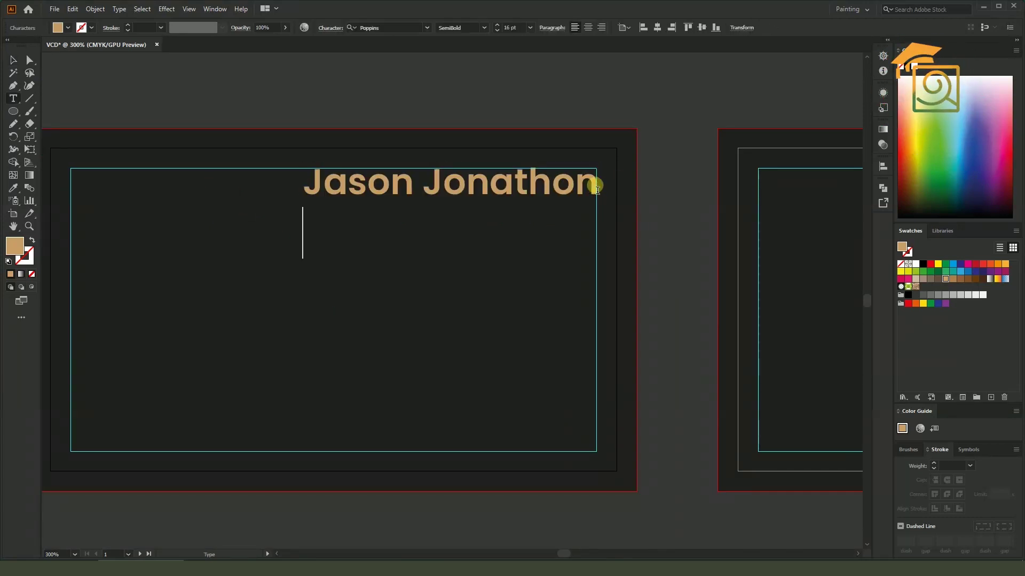
{"action": "type", "text": "Creat"}
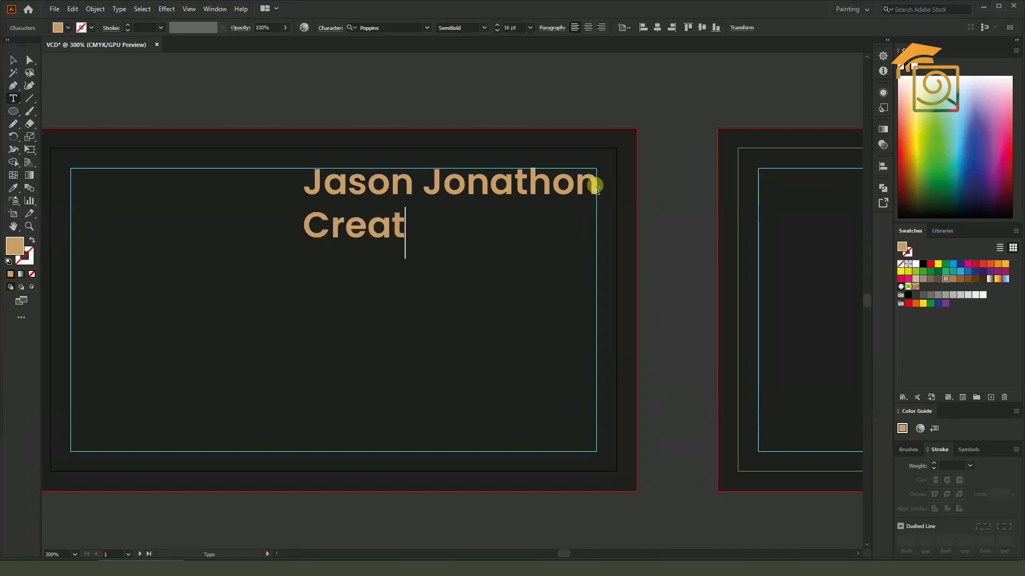
{"action": "type", "text": "ive Desi"}
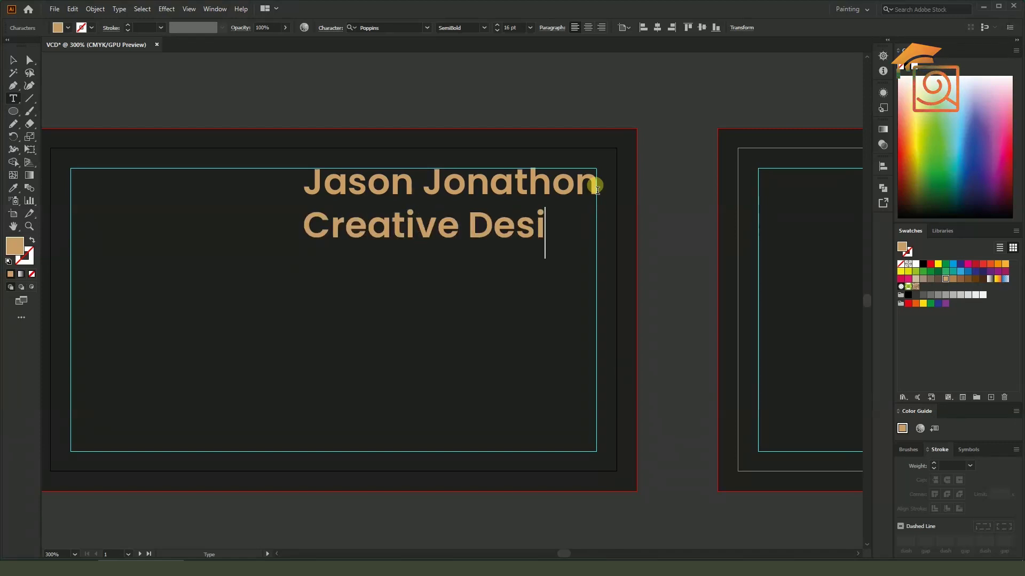
{"action": "type", "text": "gner"}
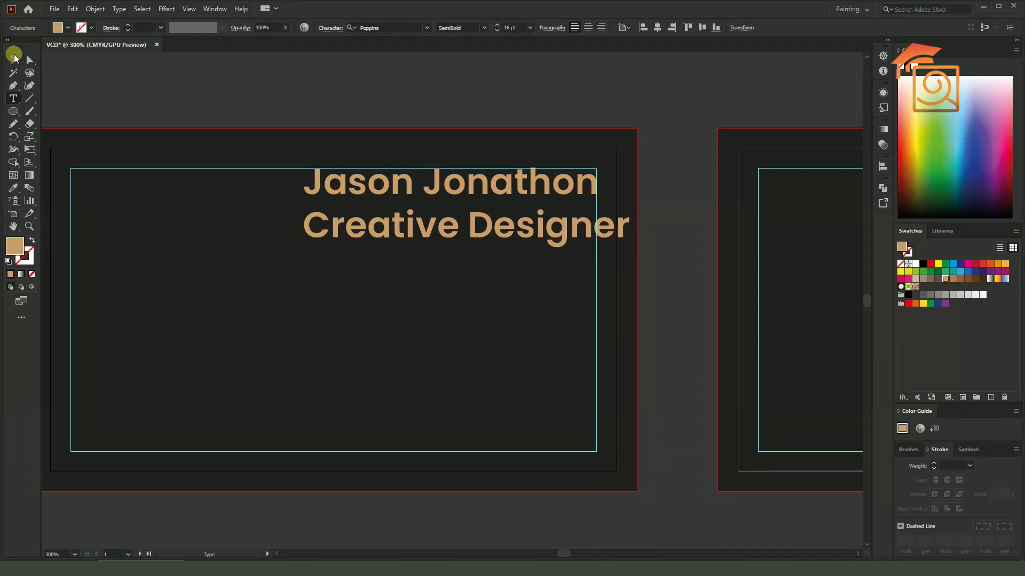
{"action": "key", "text": "Escape"}
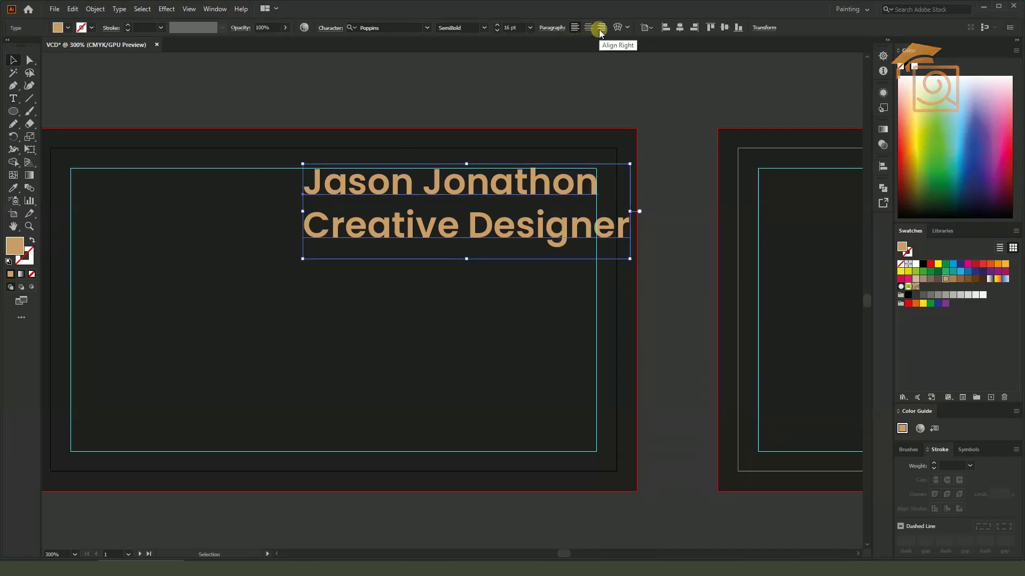
{"action": "left_click", "coordinate": [601, 27]}
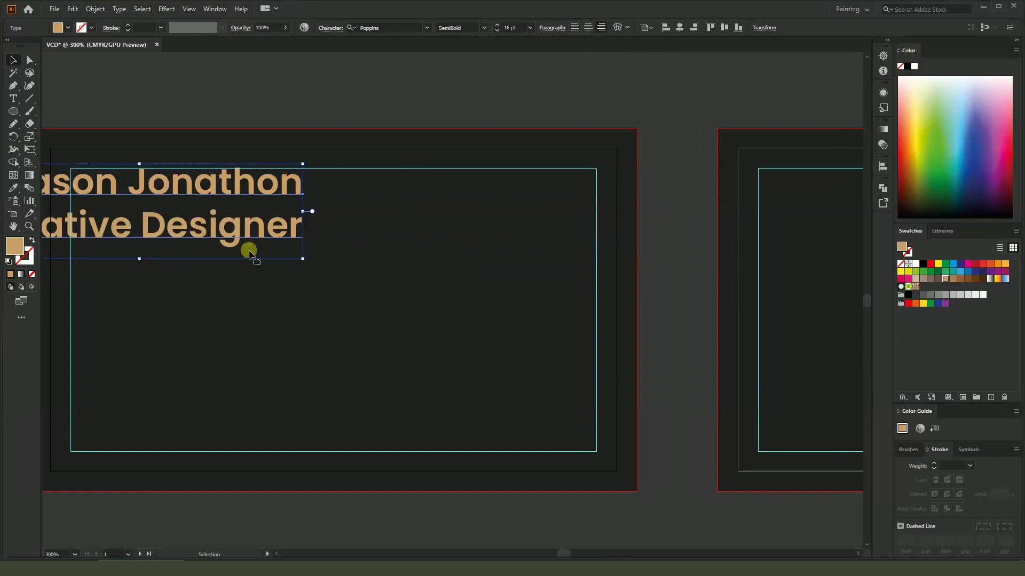
{"action": "left_click_drag", "start_coordinate": [280, 232], "coordinate": [577, 259]}
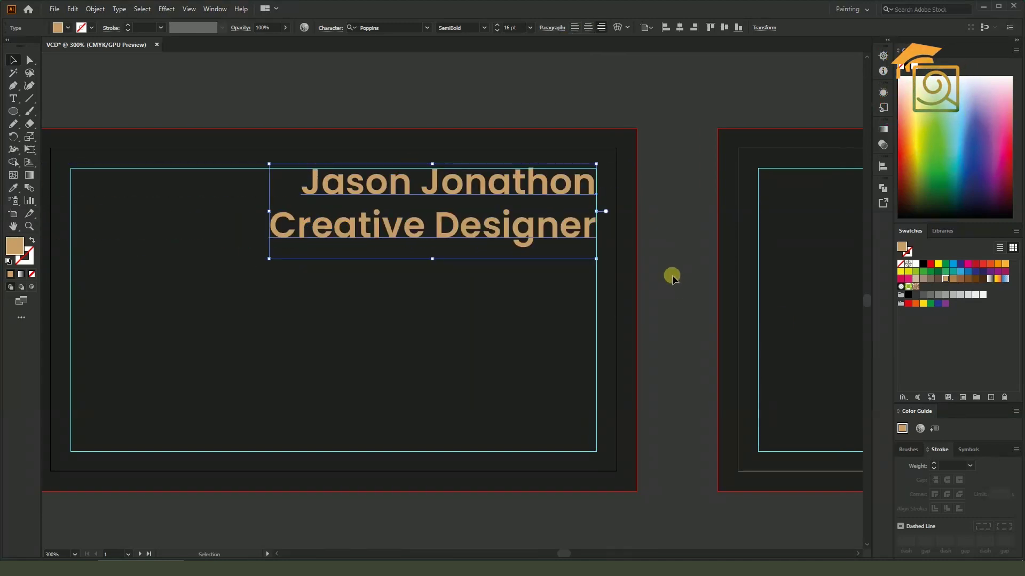
{"action": "left_click", "coordinate": [672, 277]}
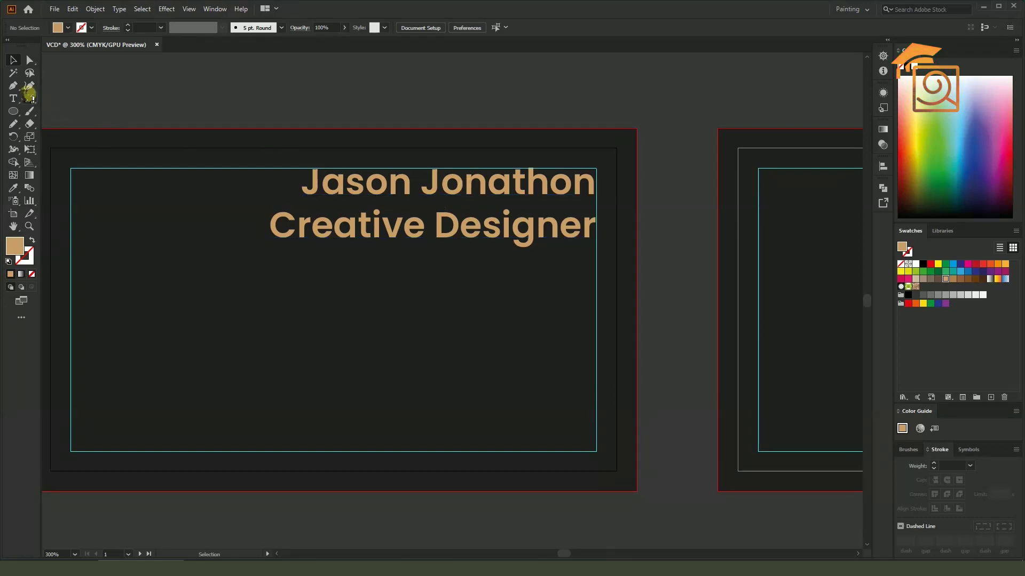
{"action": "left_click", "coordinate": [13, 98]}
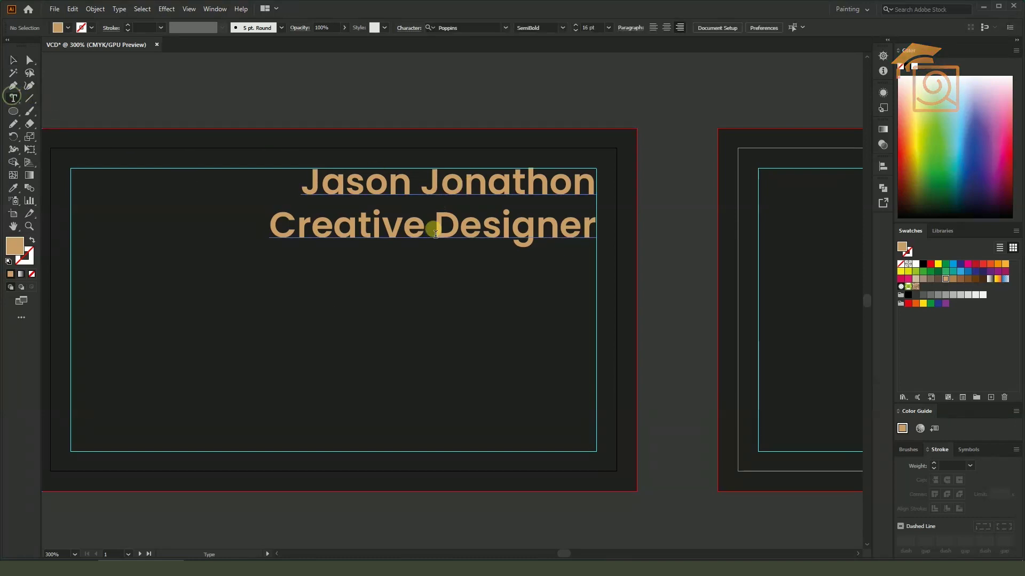
Resize the Creative Designer title, first to 8 pt and then to 10 pt
{"action": "triple_click", "coordinate": [436, 187]}
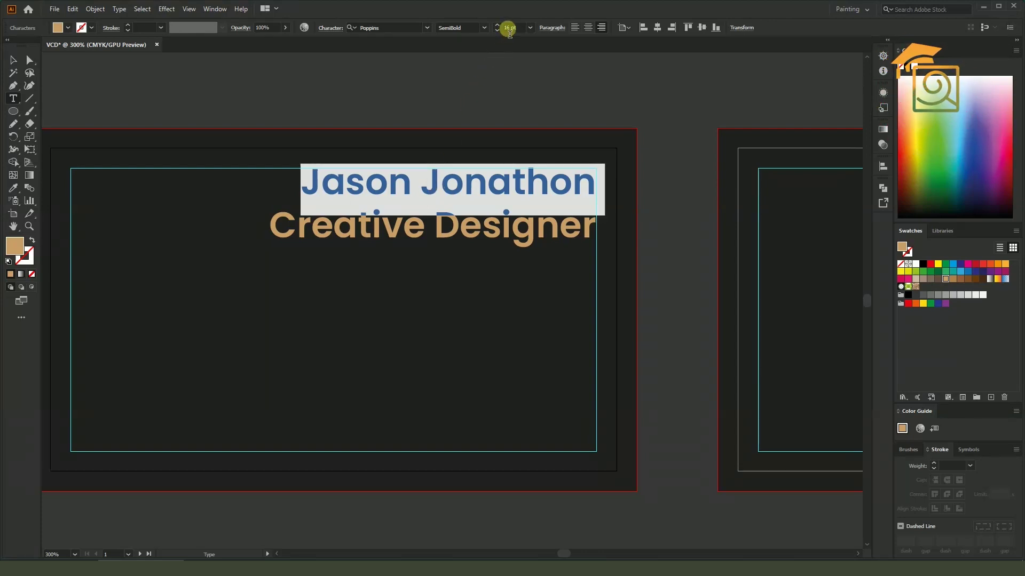
{"action": "triple_click", "coordinate": [443, 222]}
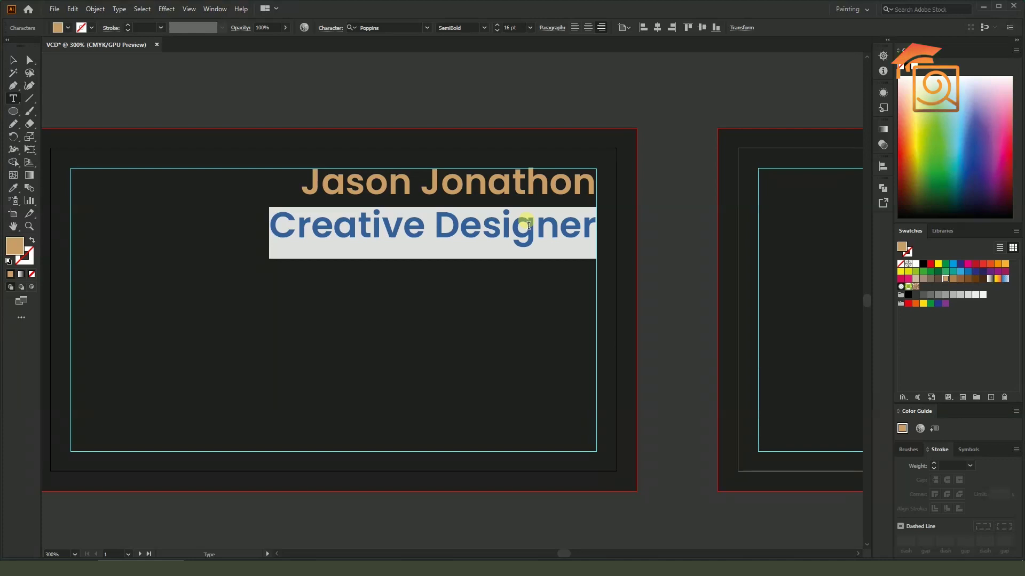
{"action": "left_click", "coordinate": [514, 29]}
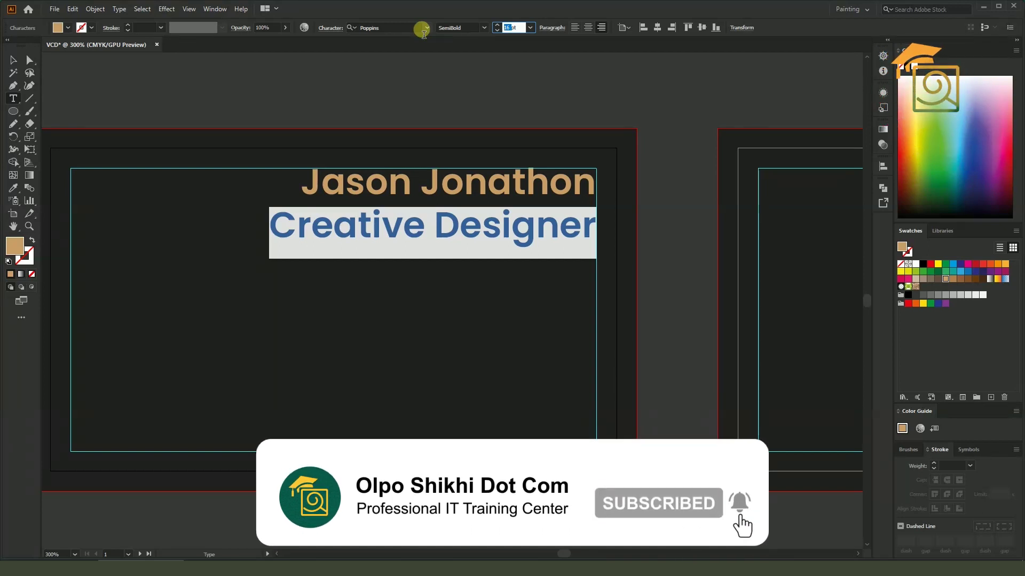
{"action": "type", "text": "8"}
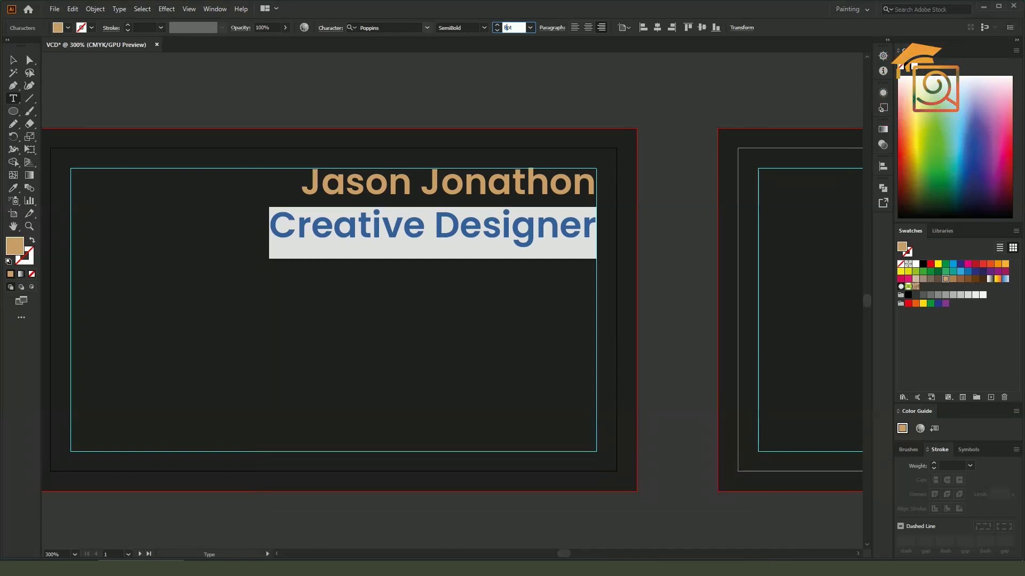
{"action": "key", "text": "Return"}
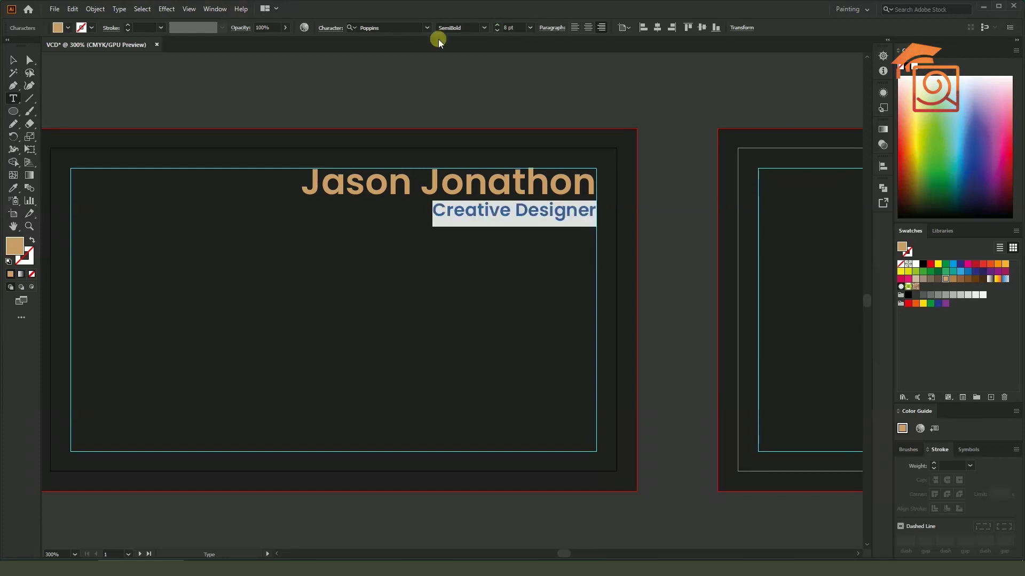
{"action": "left_click", "coordinate": [469, 214]}
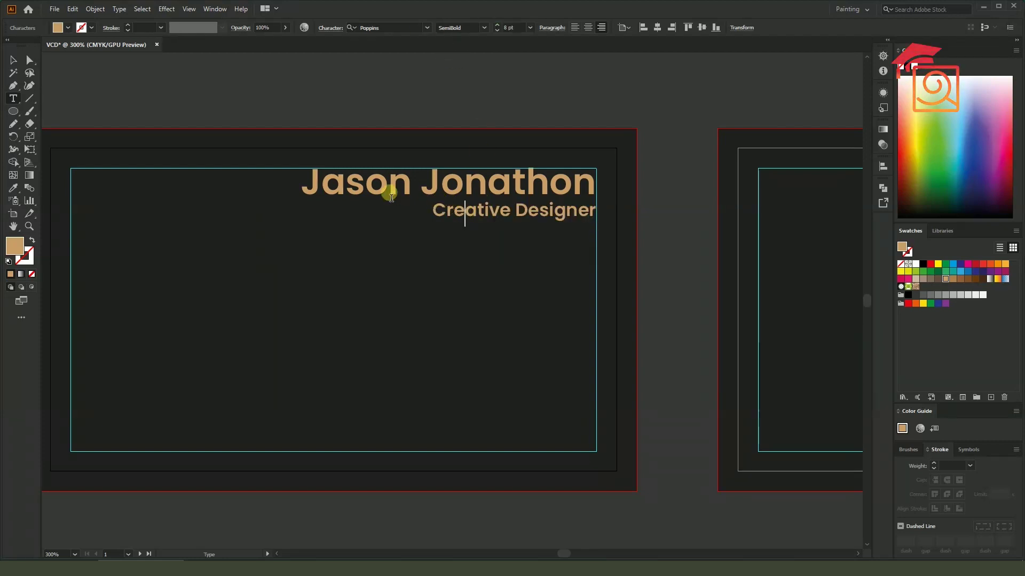
{"action": "left_click_drag", "start_coordinate": [317, 185], "coordinate": [591, 181]}
{"action": "triple_click", "coordinate": [520, 211]}
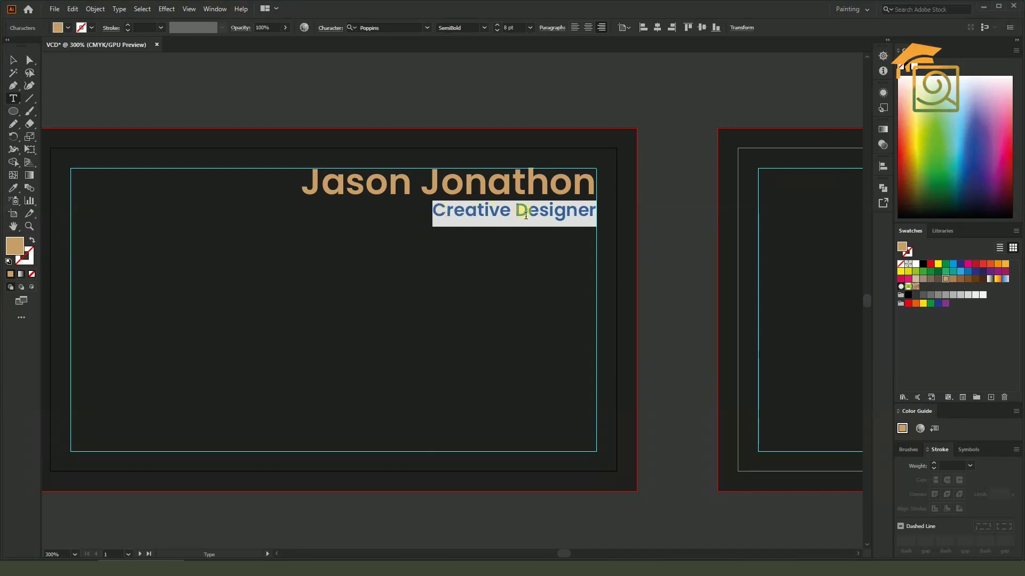
{"action": "double_click", "coordinate": [506, 28]}
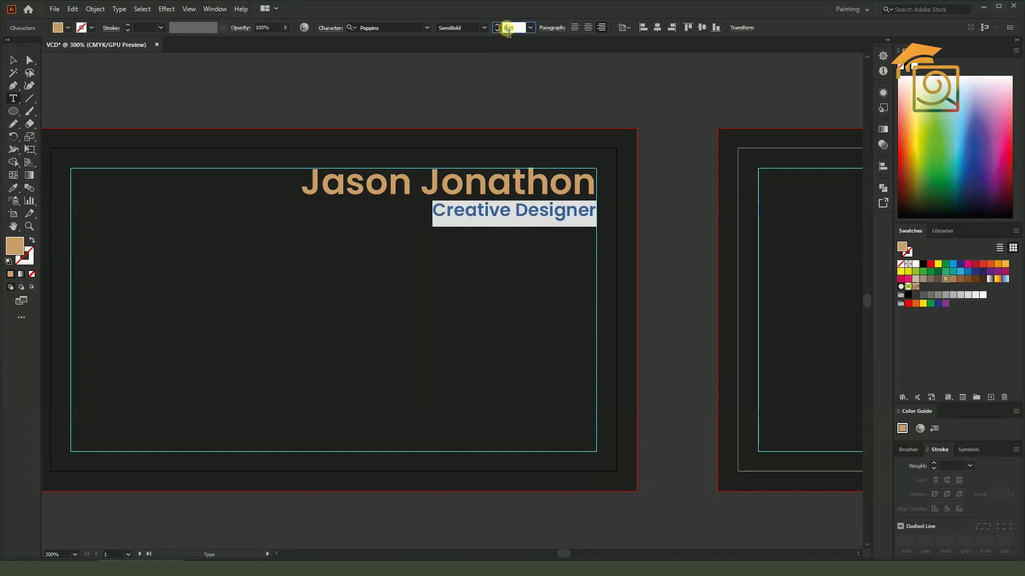
{"action": "type", "text": "1"}
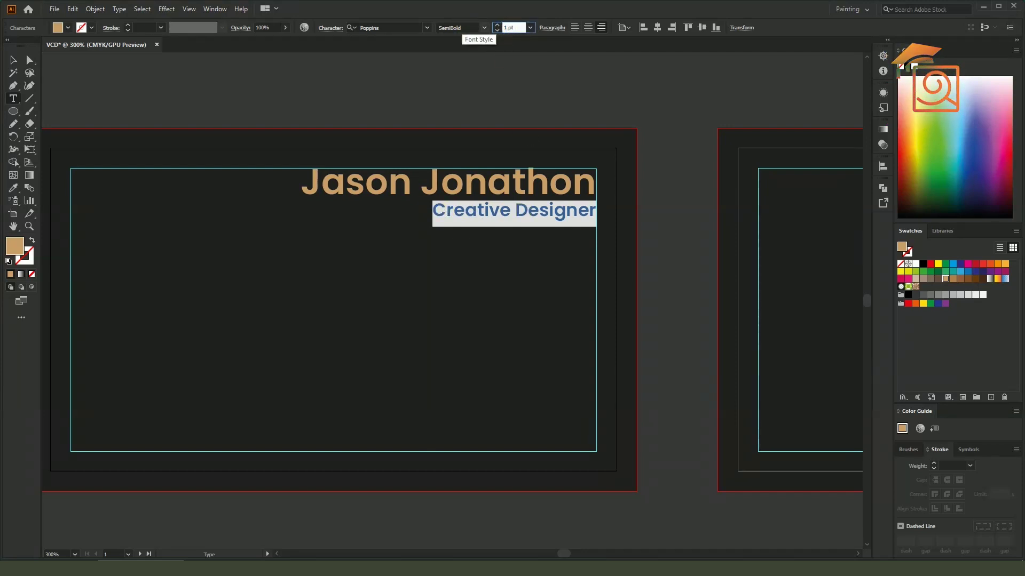
{"action": "type", "text": "0"}
{"action": "key", "text": "Return"}
Check the name and title block, then pan the view across the cards
{"action": "left_click", "coordinate": [13, 59]}
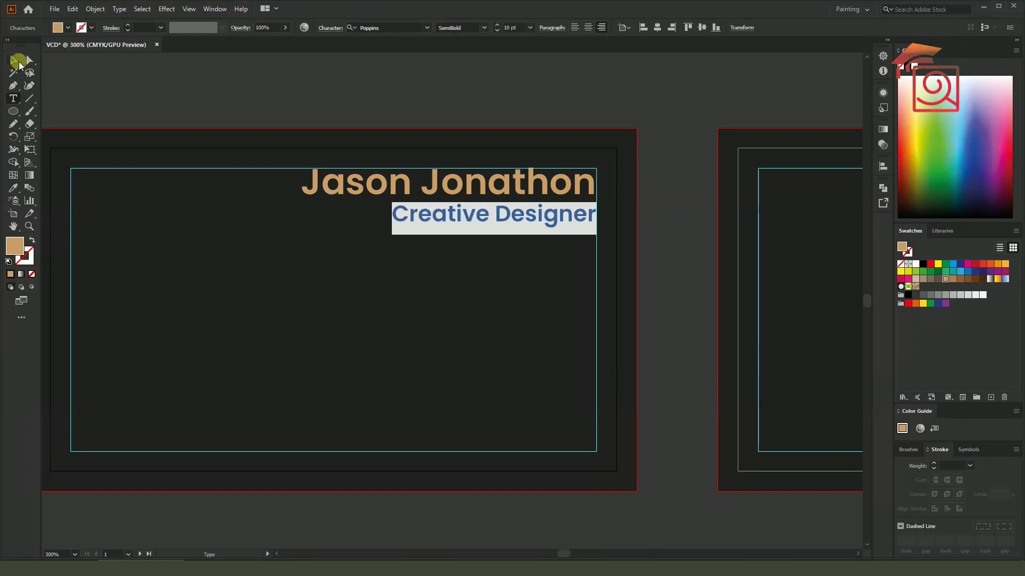
{"action": "left_click", "coordinate": [291, 85]}
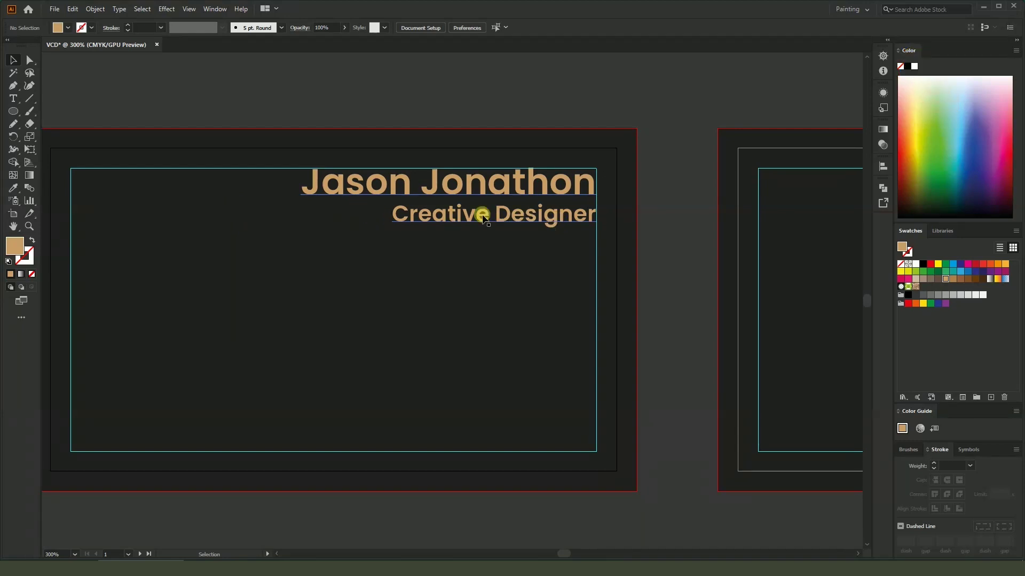
{"action": "left_click", "coordinate": [528, 192]}
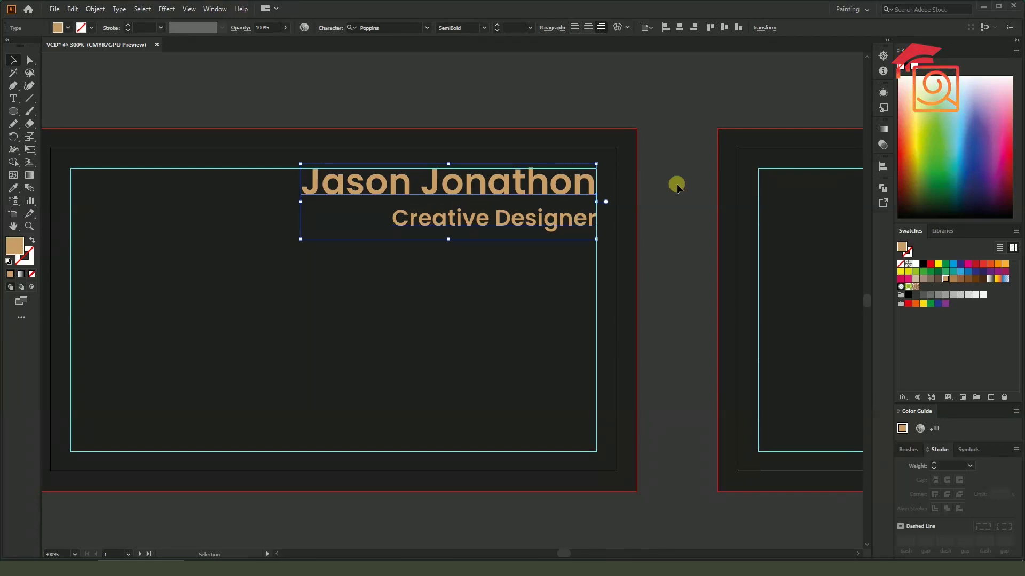
{"action": "left_click", "coordinate": [691, 165]}
{"action": "scroll", "coordinate": [692, 142], "scroll_direction": "down", "scroll_amount": 1}
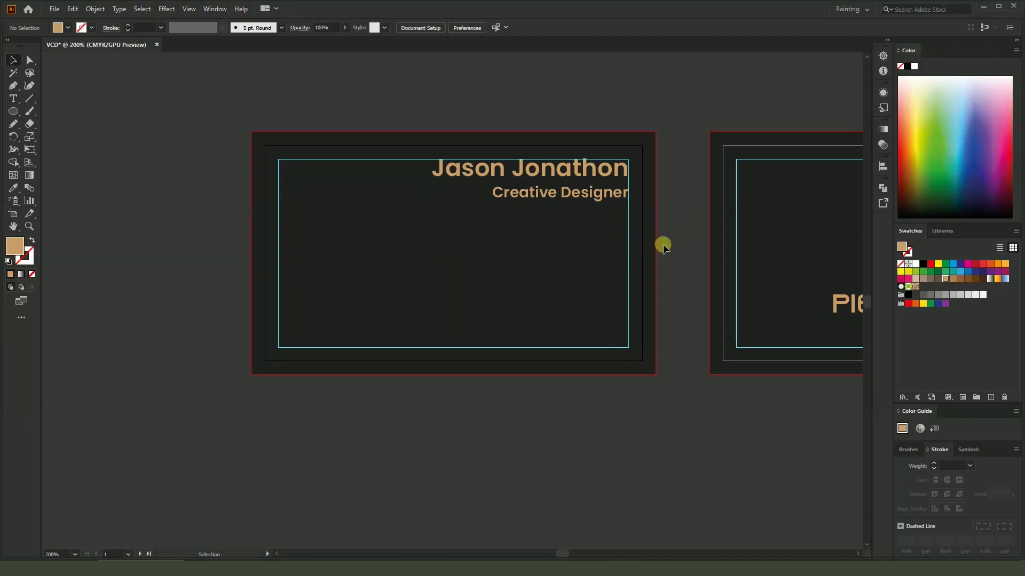
{"action": "left_click_drag", "start_coordinate": [568, 399], "coordinate": [605, 396]}
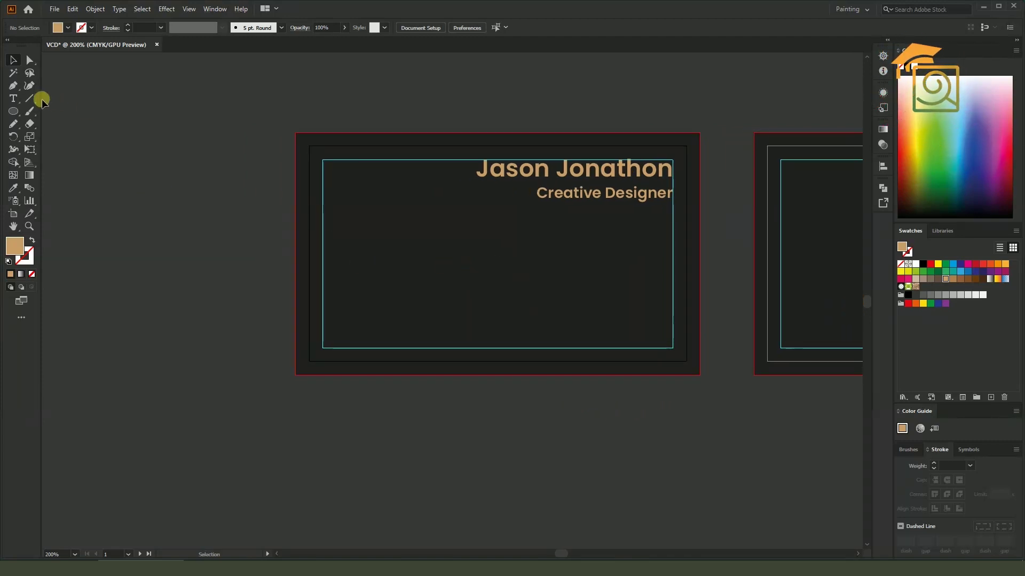
{"action": "left_click_drag", "start_coordinate": [30, 101], "coordinate": [75, 101]}
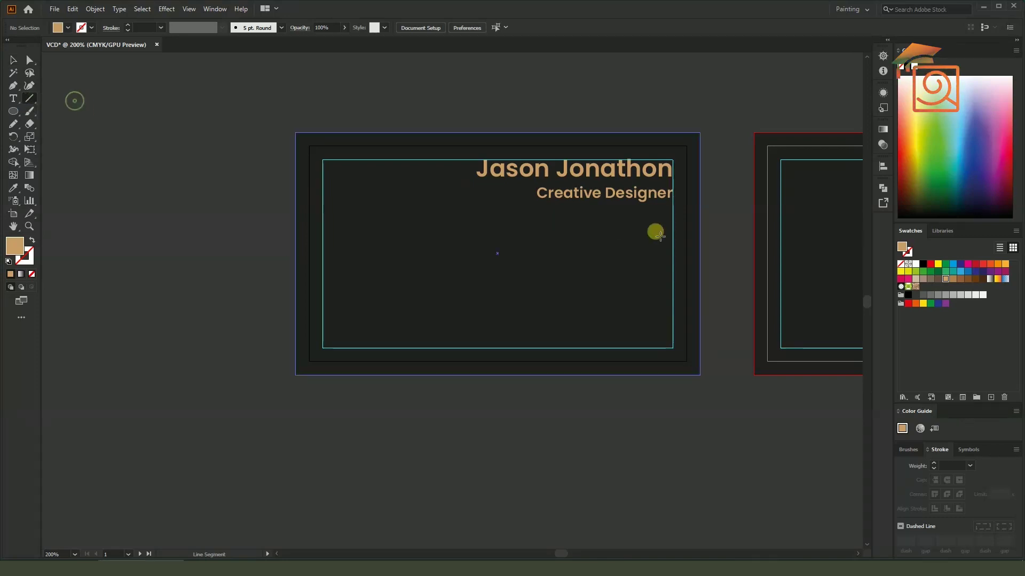
Draw a horizontal line under the title and give it a tan stroke
{"action": "left_click_drag", "start_coordinate": [673, 208], "coordinate": [448, 207]}
{"action": "left_click", "coordinate": [27, 266]}
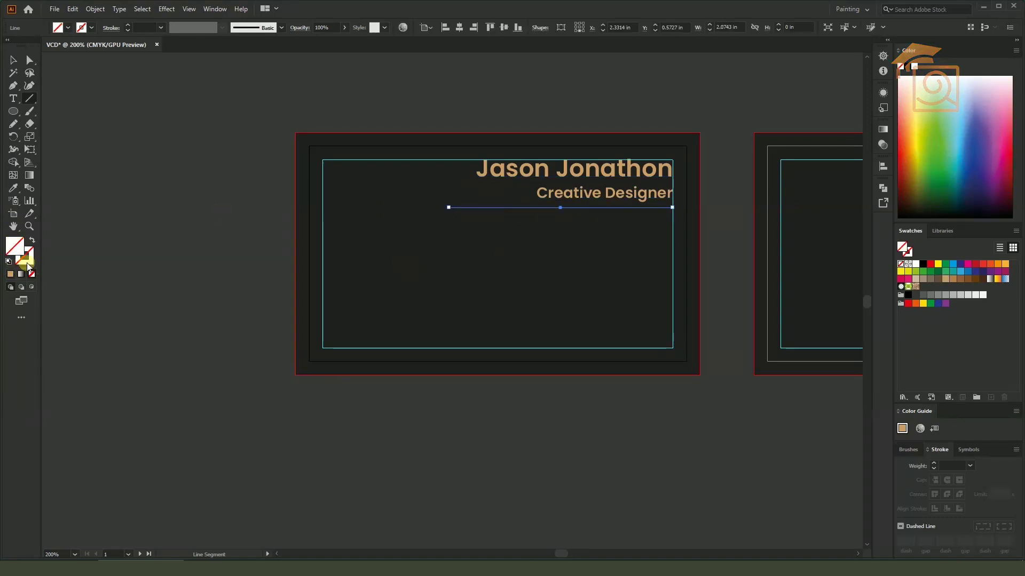
{"action": "left_click", "coordinate": [10, 273]}
{"action": "left_click", "coordinate": [13, 61]}
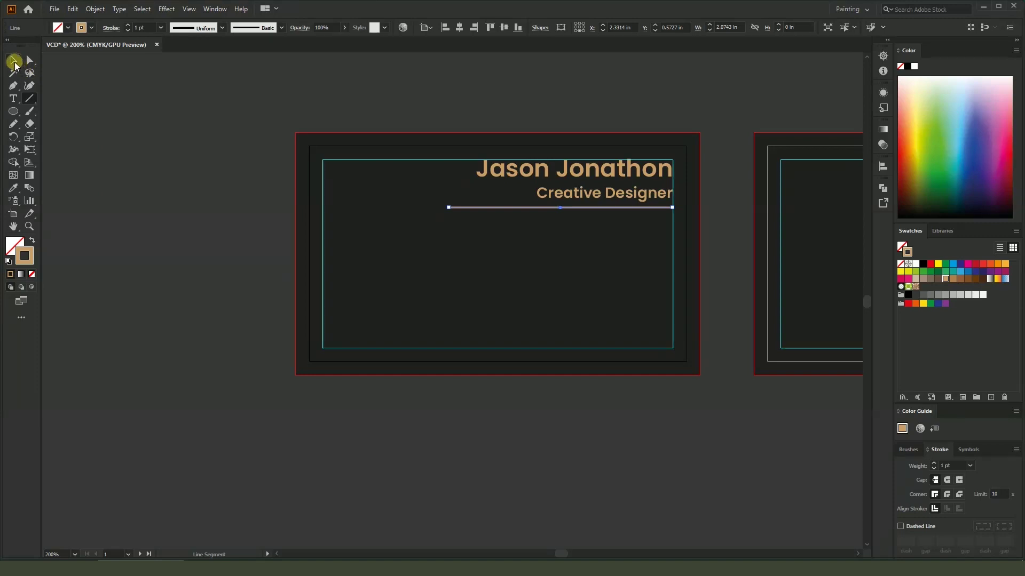
{"action": "left_click", "coordinate": [213, 194]}
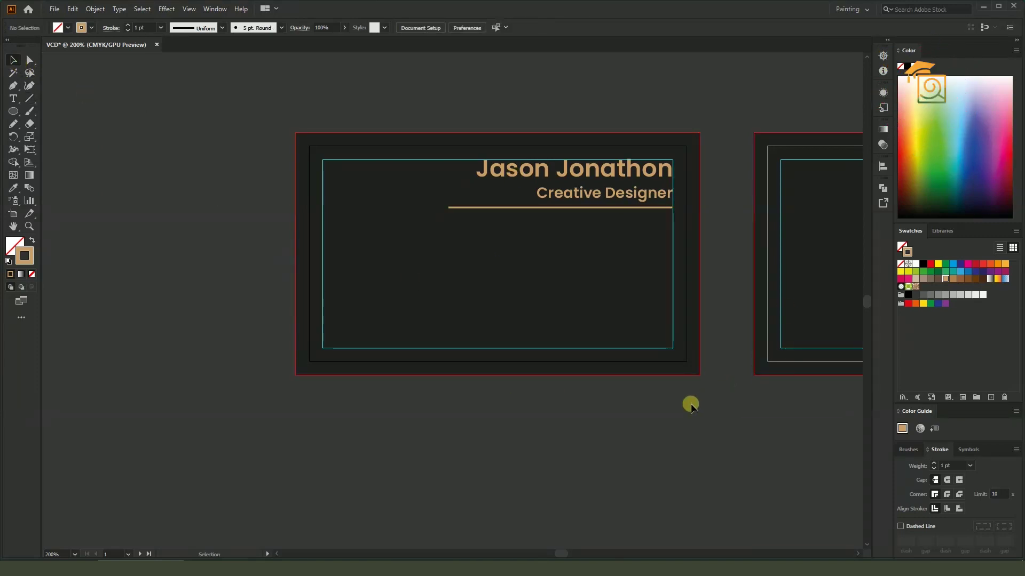
Toggle the guides and pan the view back onto the first card
{"action": "left_click_drag", "start_coordinate": [690, 404], "coordinate": [595, 396]}
{"action": "key", "text": "ctrl+semicolon"}
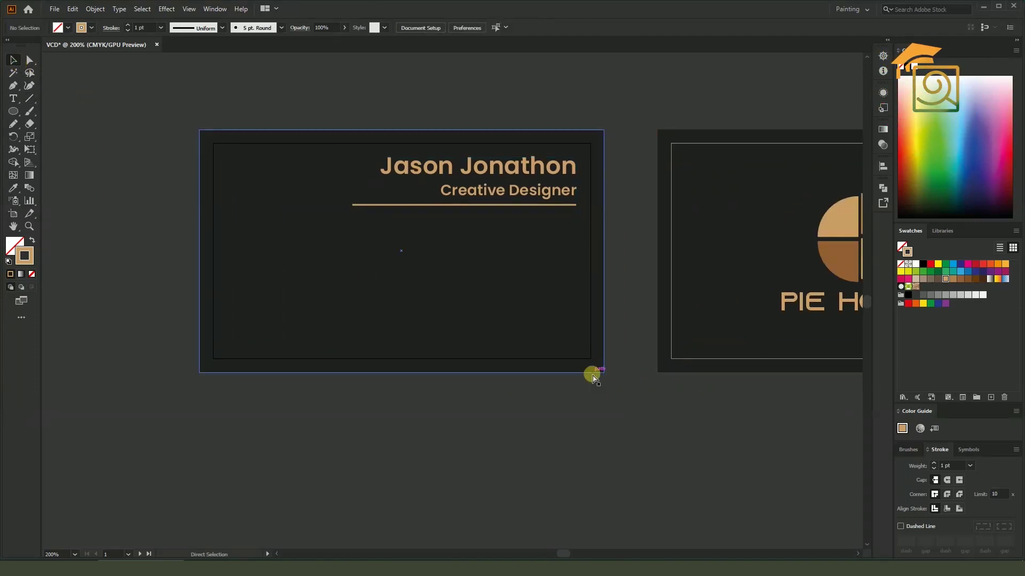
{"action": "key", "text": "ctrl+semicolon"}
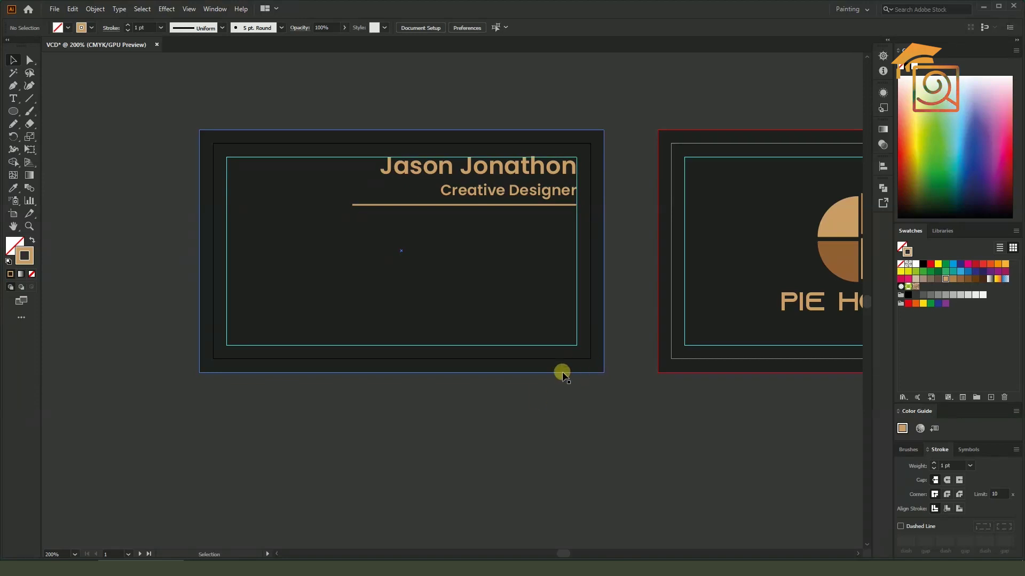
{"action": "left_click_drag", "start_coordinate": [483, 411], "coordinate": [574, 423]}
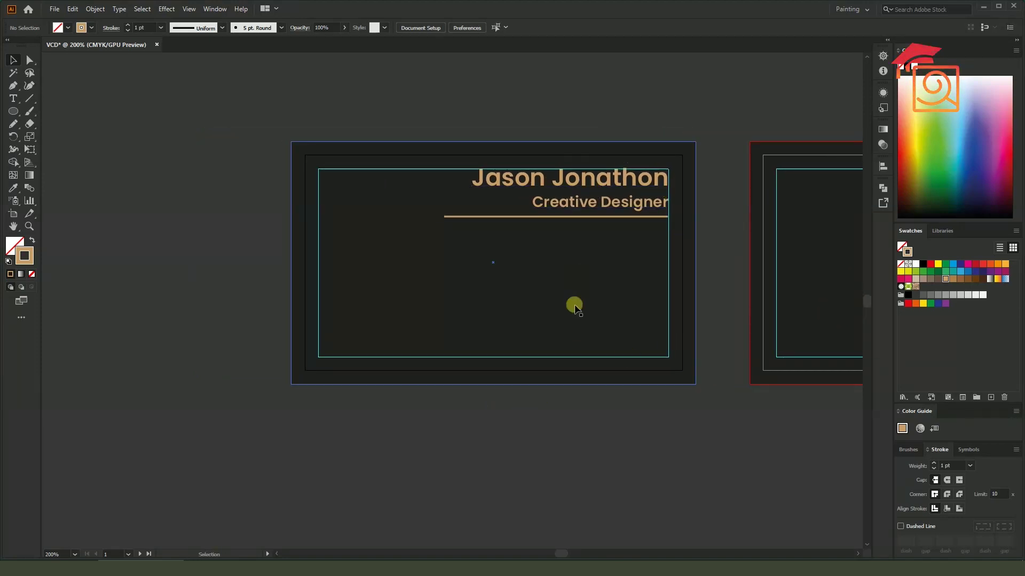
{"action": "left_click_drag", "start_coordinate": [764, 423], "coordinate": [713, 407]}
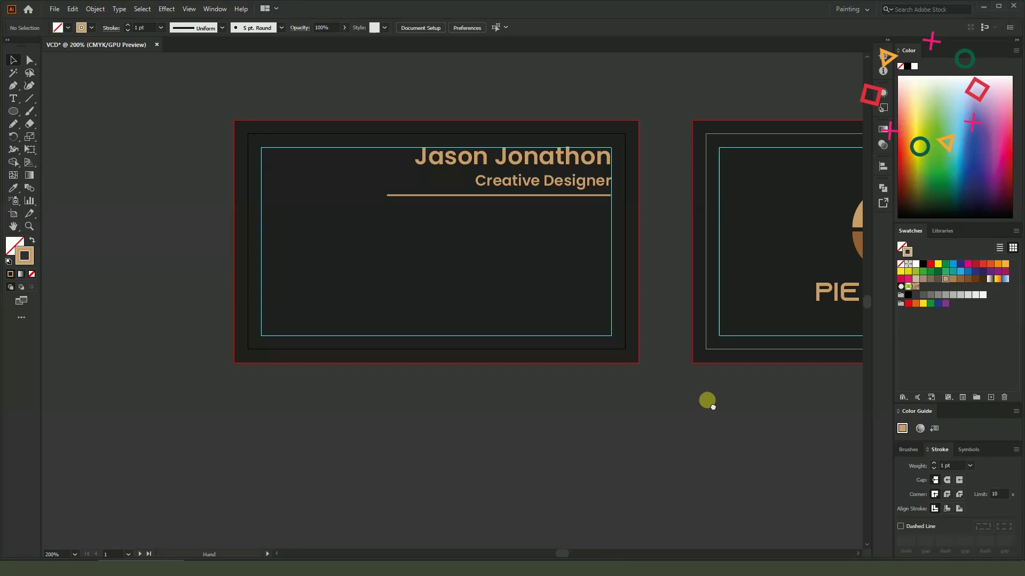
{"action": "left_click_drag", "start_coordinate": [707, 400], "coordinate": [710, 401]}
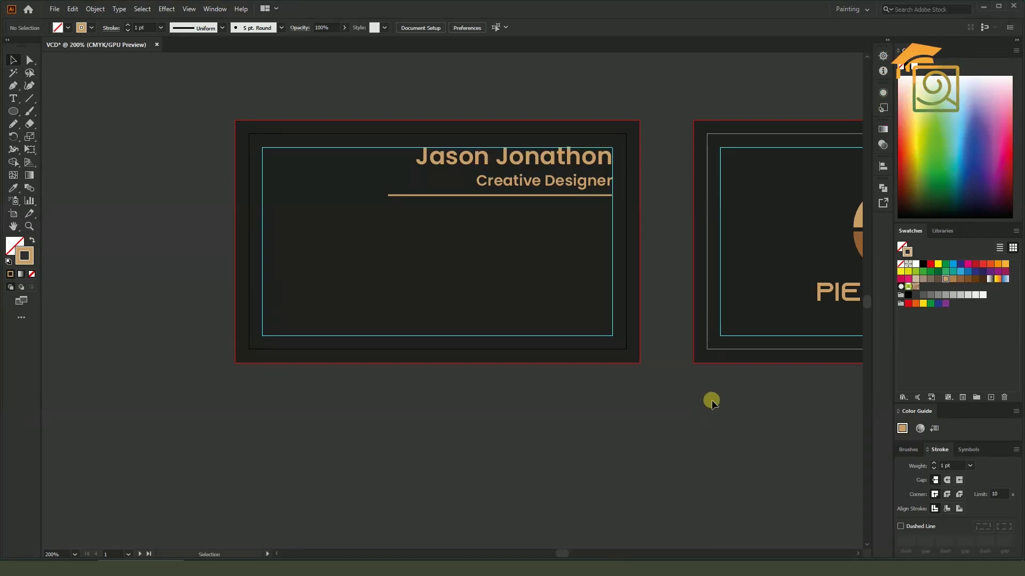
Create a new text object below the rule set in Font Awesome 6 Brands Regular
{"action": "left_click", "coordinate": [13, 98]}
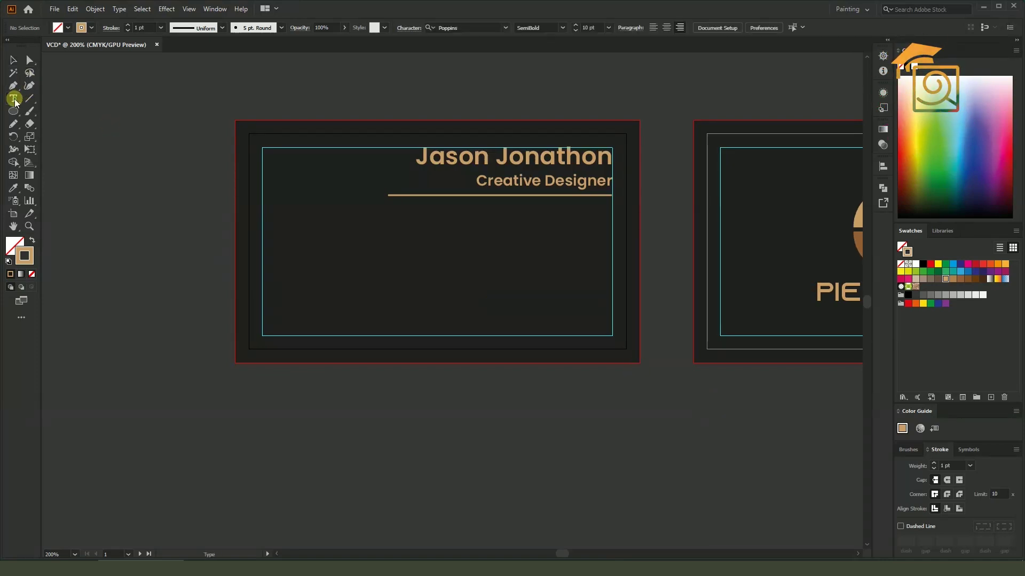
{"action": "left_click", "coordinate": [450, 240]}
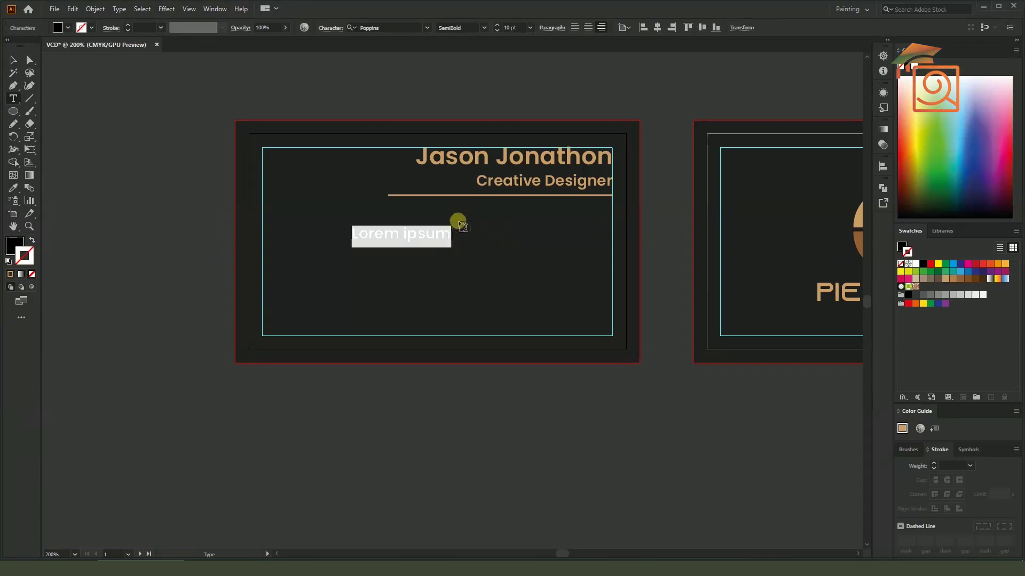
{"action": "left_click", "coordinate": [390, 28]}
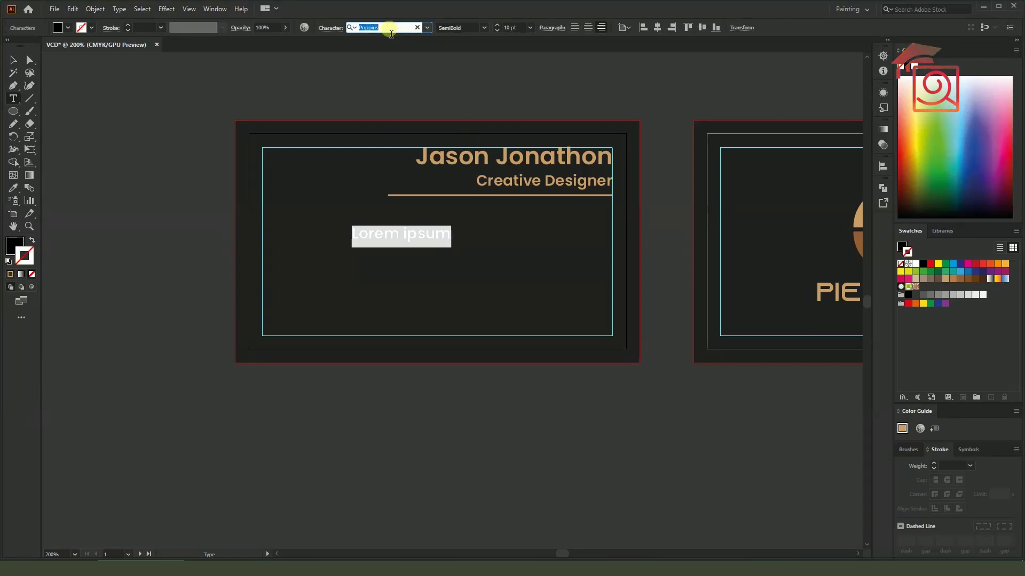
{"action": "type", "text": "a"}
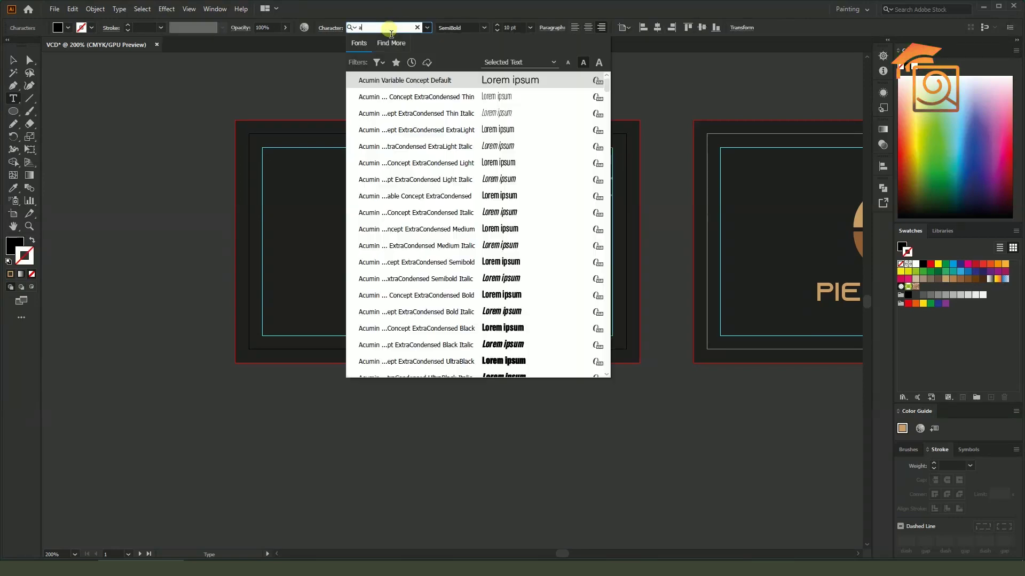
{"action": "key", "text": "BackSpace"}
{"action": "type", "text": "fo"}
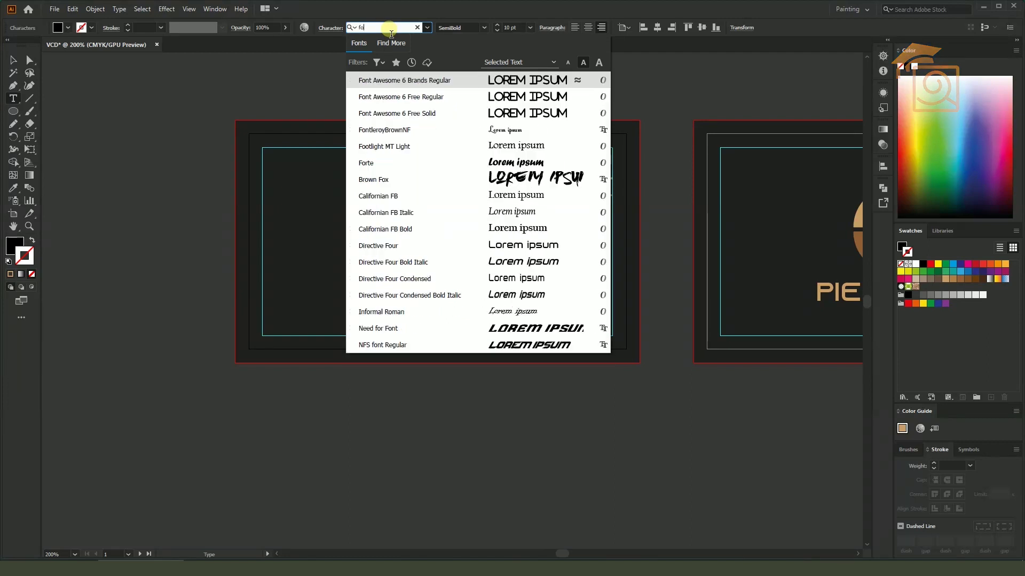
{"action": "left_click", "coordinate": [421, 81]}
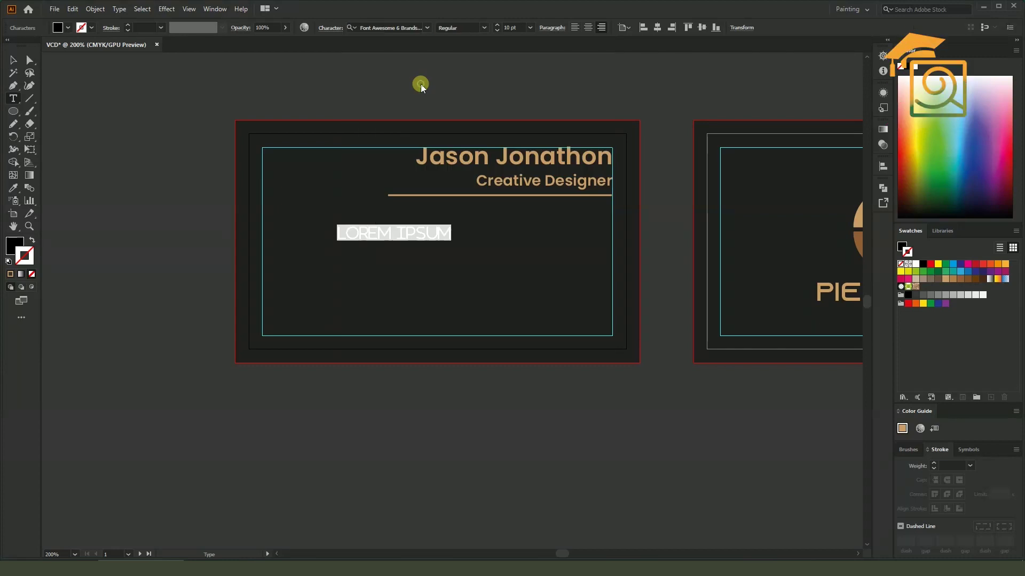
{"action": "left_click", "coordinate": [117, 9]}
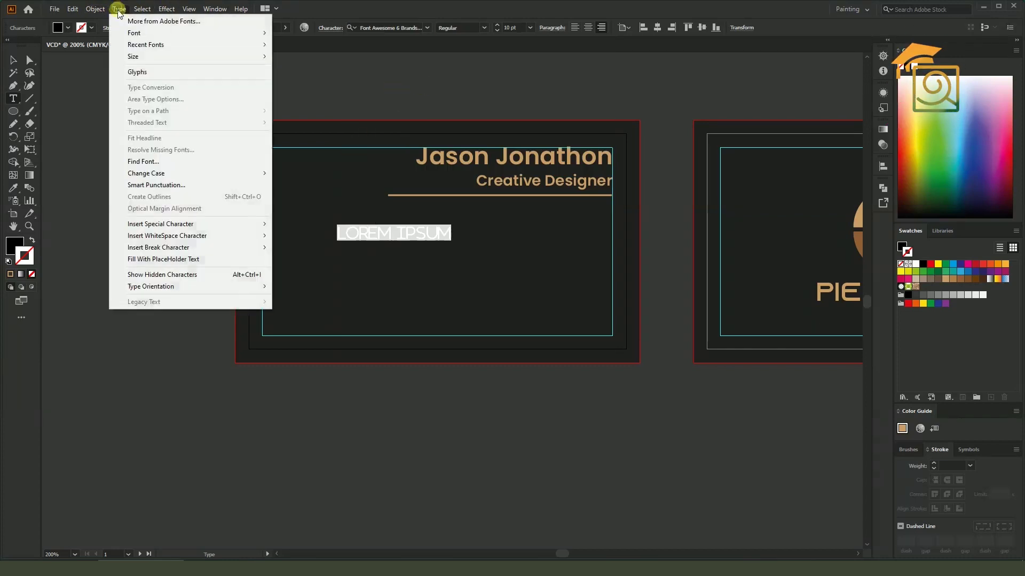
Insert WhatsApp, Telegram and further brand icons from the Glyphs panel
{"action": "left_click", "coordinate": [132, 73]}
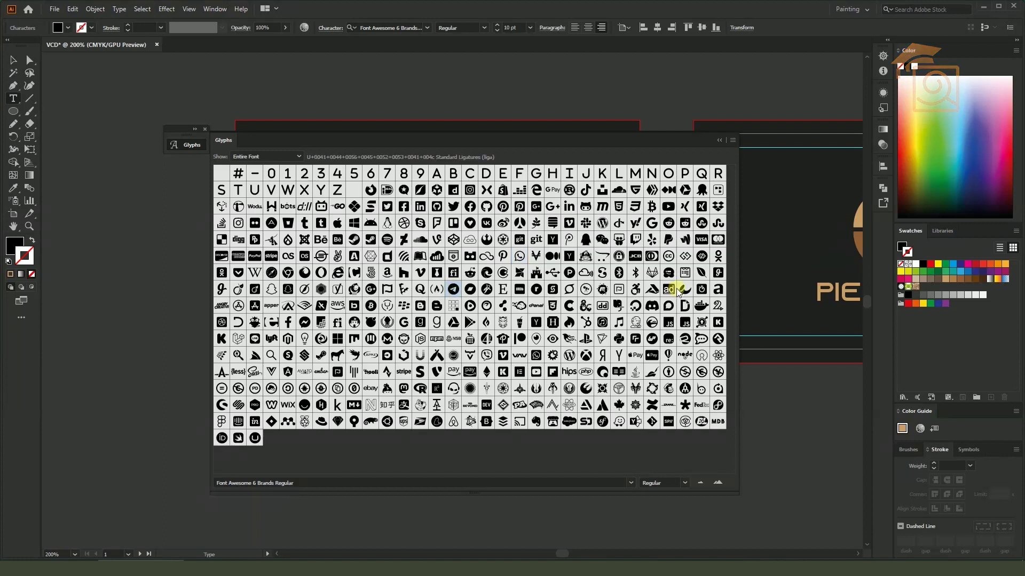
{"action": "left_click", "coordinate": [720, 141]}
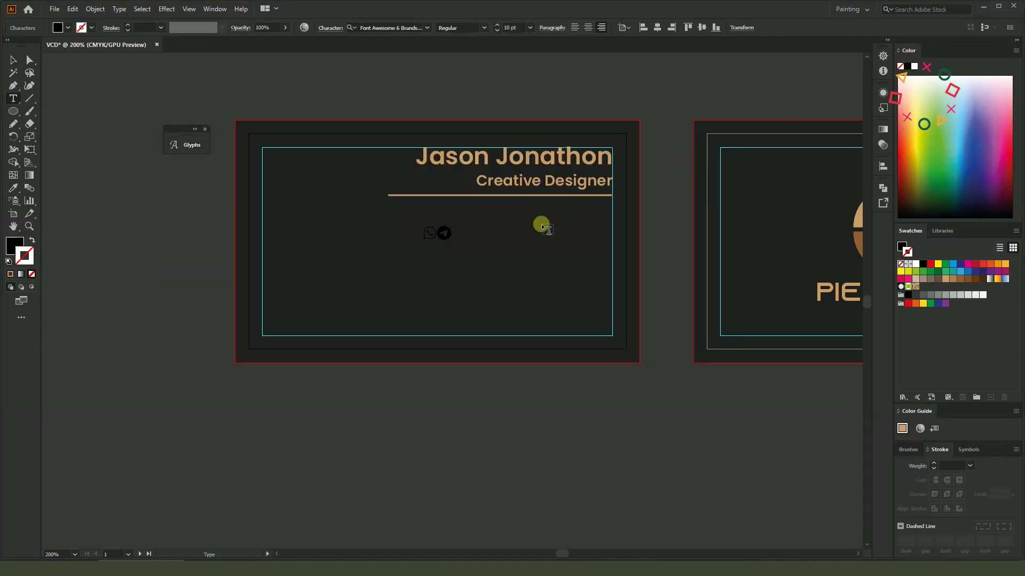
{"action": "left_click", "coordinate": [194, 130]}
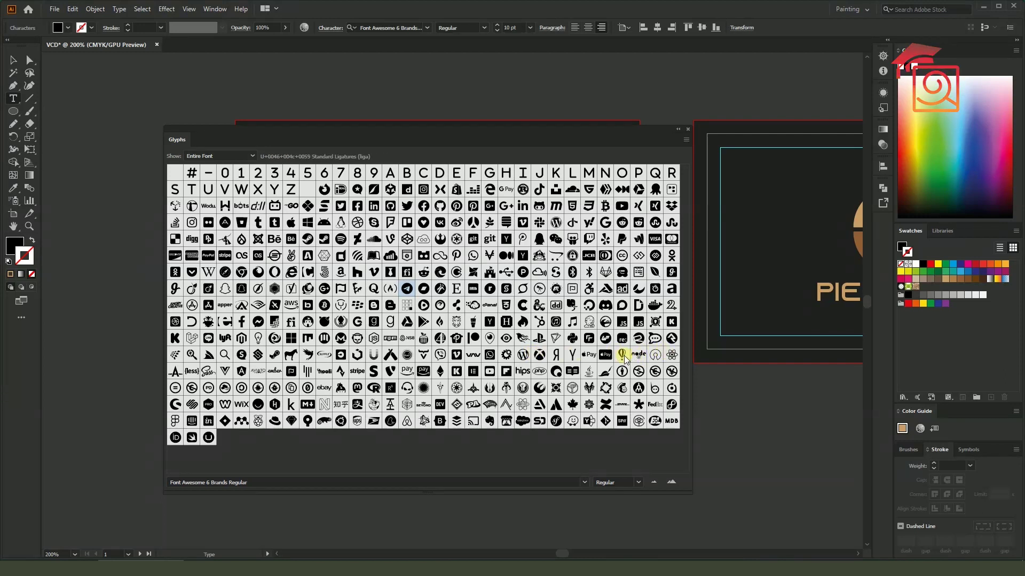
{"action": "left_click", "coordinate": [655, 356]}
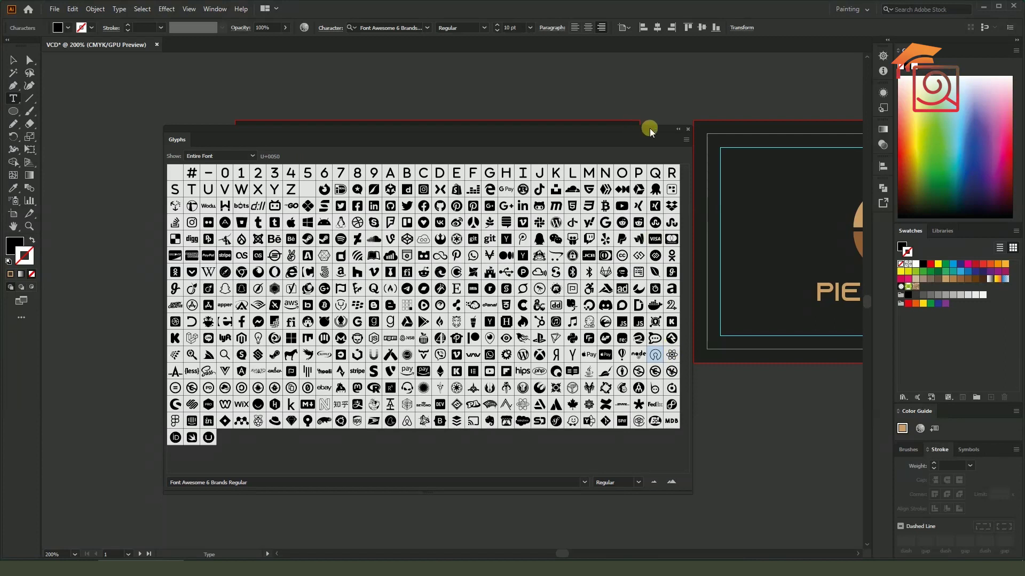
{"action": "left_click", "coordinate": [677, 129]}
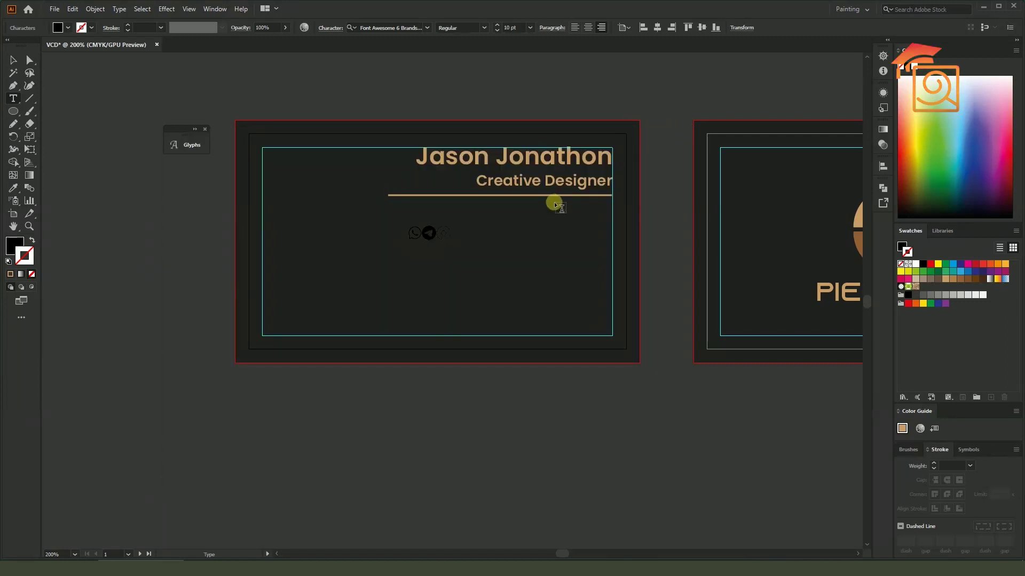
Add more brand glyphs, ending with a magnifier and WordPress, then close the Glyphs panel
{"action": "left_click", "coordinate": [195, 129]}
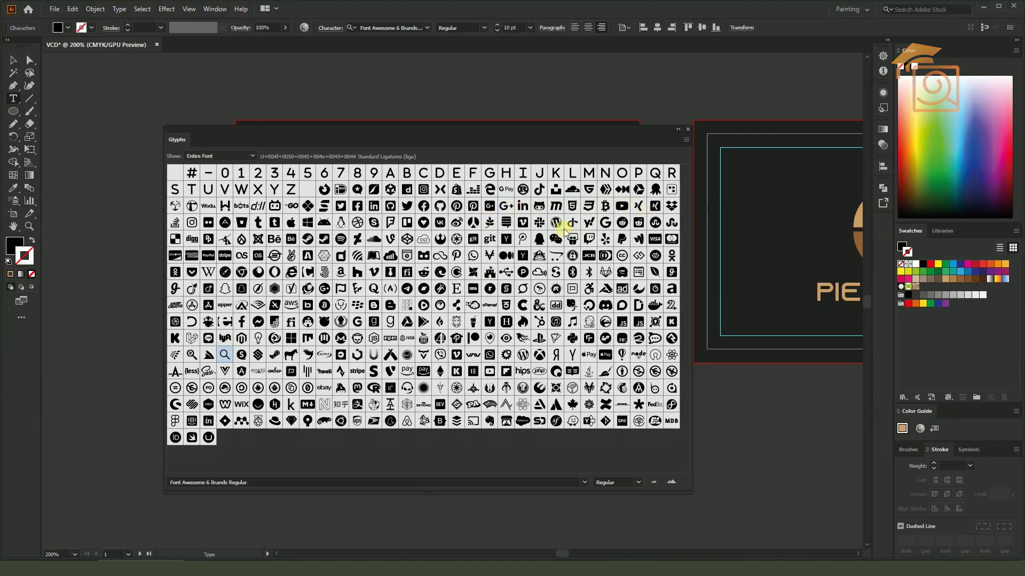
{"action": "left_click", "coordinate": [688, 130]}
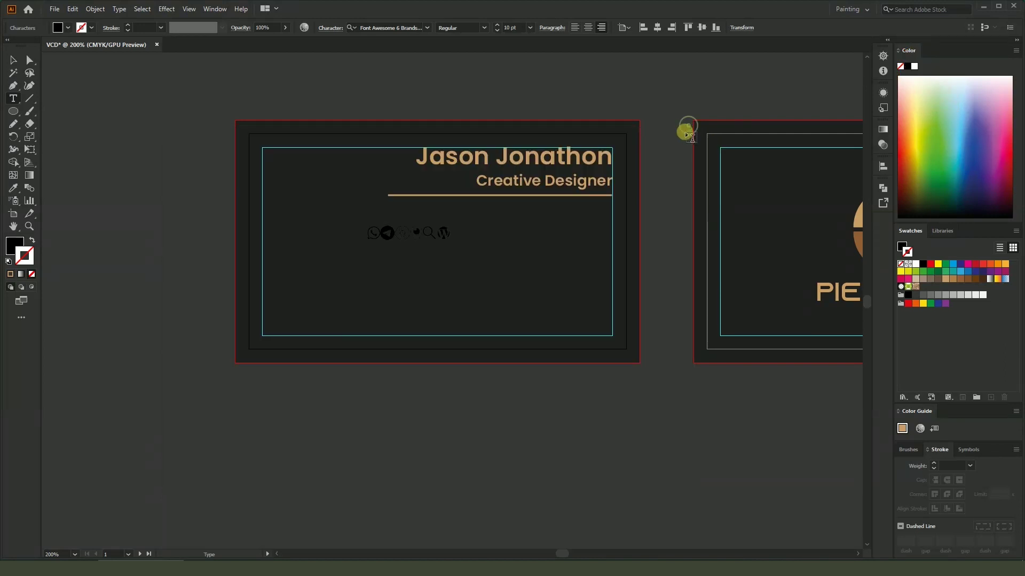
{"action": "scroll", "coordinate": [421, 235], "scroll_direction": "up", "scroll_amount": 2}
Delete the third icon and replace the magnifier with the X glyph
{"action": "left_click_drag", "start_coordinate": [407, 242], "coordinate": [374, 231]}
{"action": "key", "text": "BackSpace"}
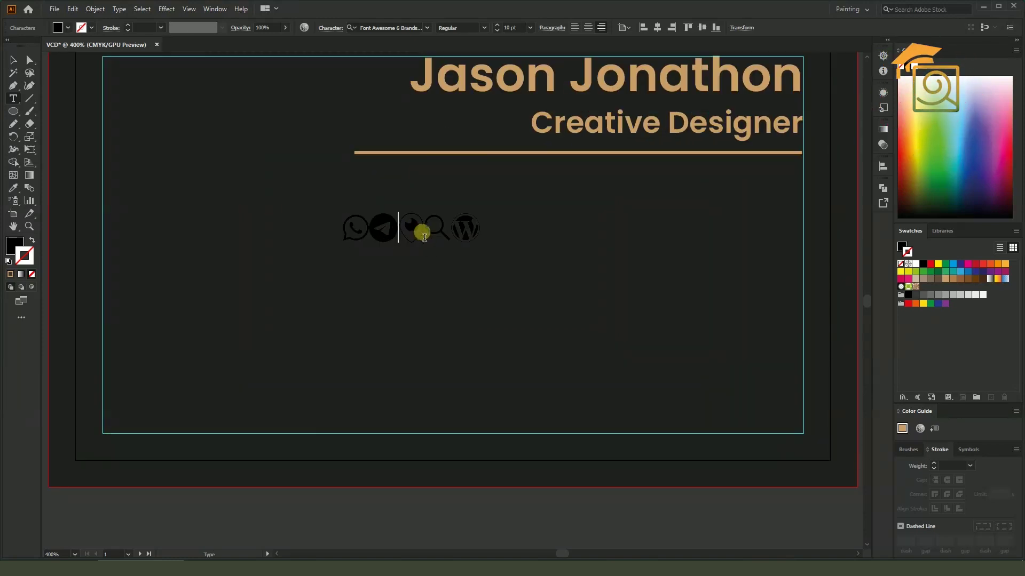
{"action": "left_click_drag", "start_coordinate": [447, 227], "coordinate": [427, 224]}
{"action": "key", "text": "ctrl+v"}
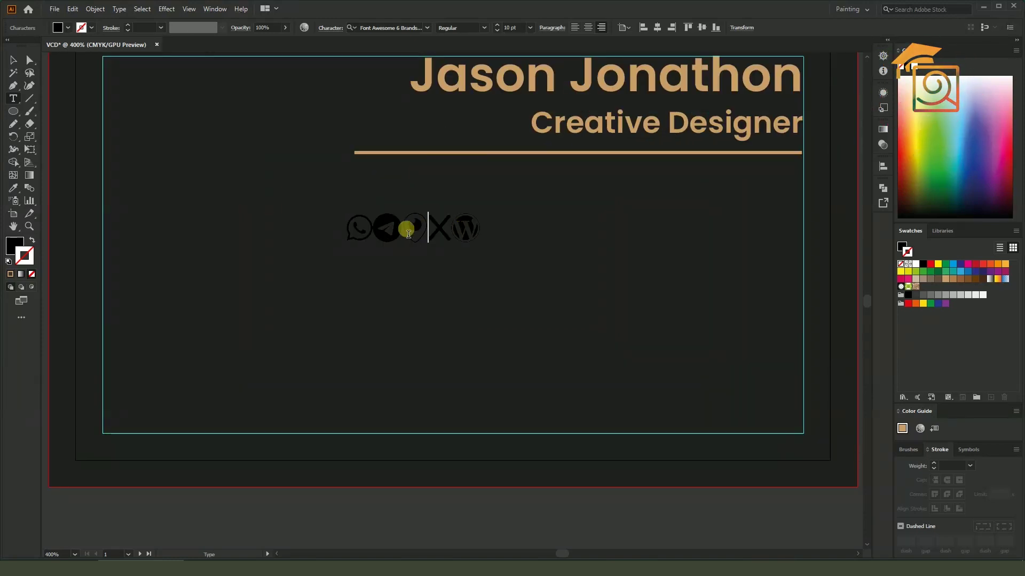
Break the icons onto separate lines: WhatsApp, Telegram, Periscope and X
{"action": "left_click", "coordinate": [369, 229]}
{"action": "key", "text": "Return"}
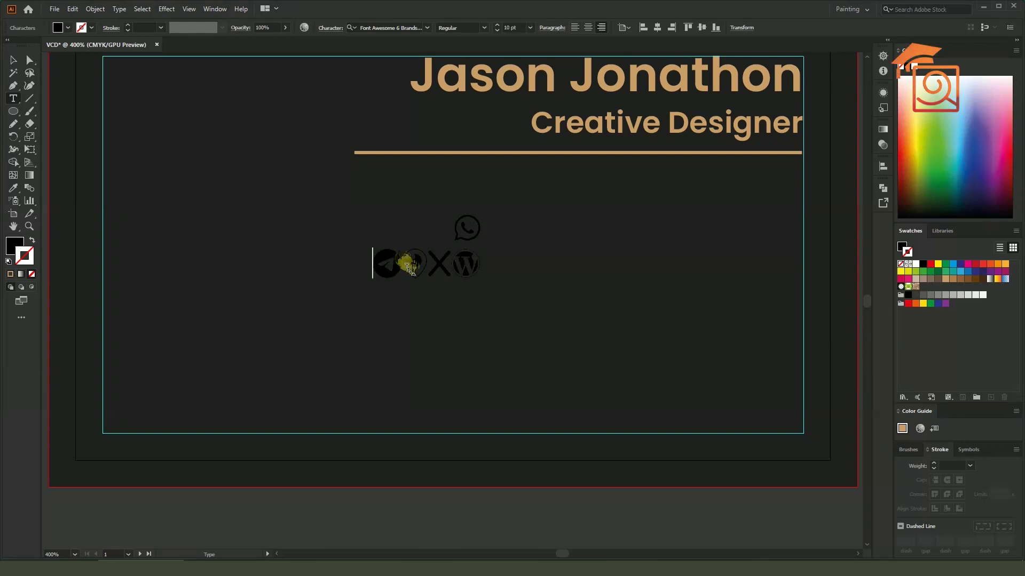
{"action": "left_click", "coordinate": [401, 262]}
{"action": "key", "text": "Return"}
{"action": "left_click", "coordinate": [427, 295]}
{"action": "key", "text": "Return"}
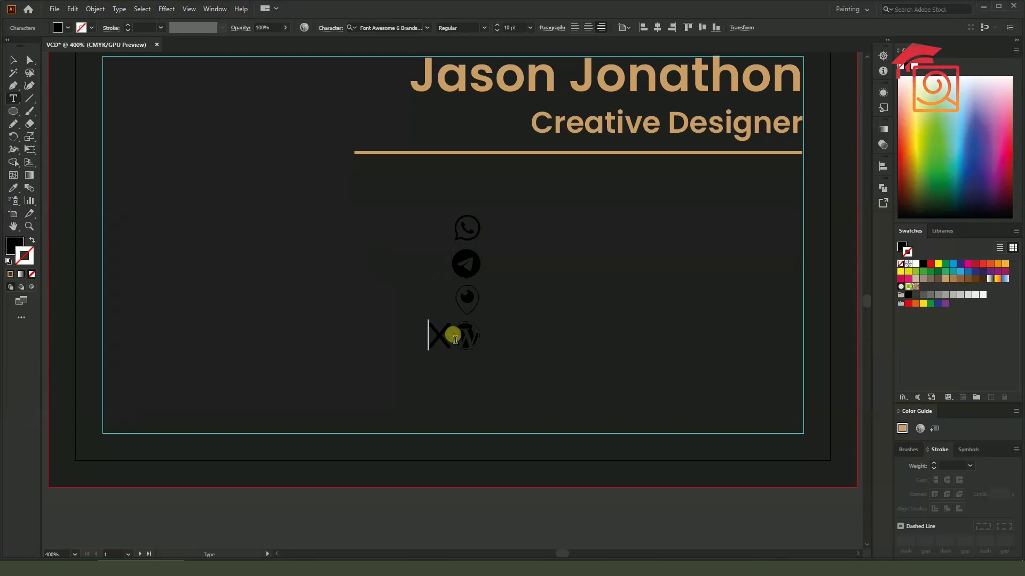
Remove the X glyph so WordPress ends the column, then select the icon column
{"action": "left_click", "coordinate": [454, 337]}
{"action": "key", "text": "Delete"}
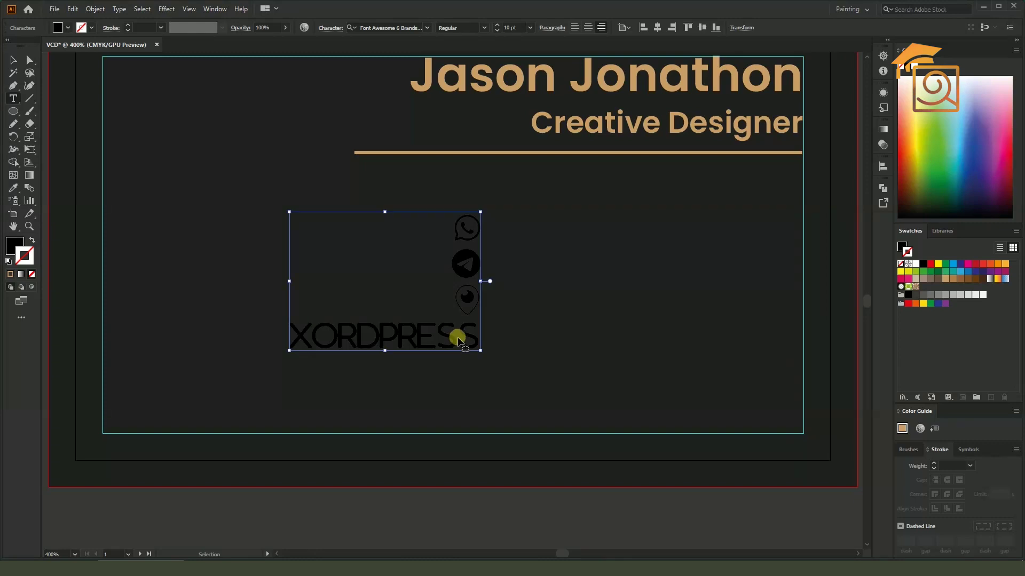
{"action": "type", "text": "w"}
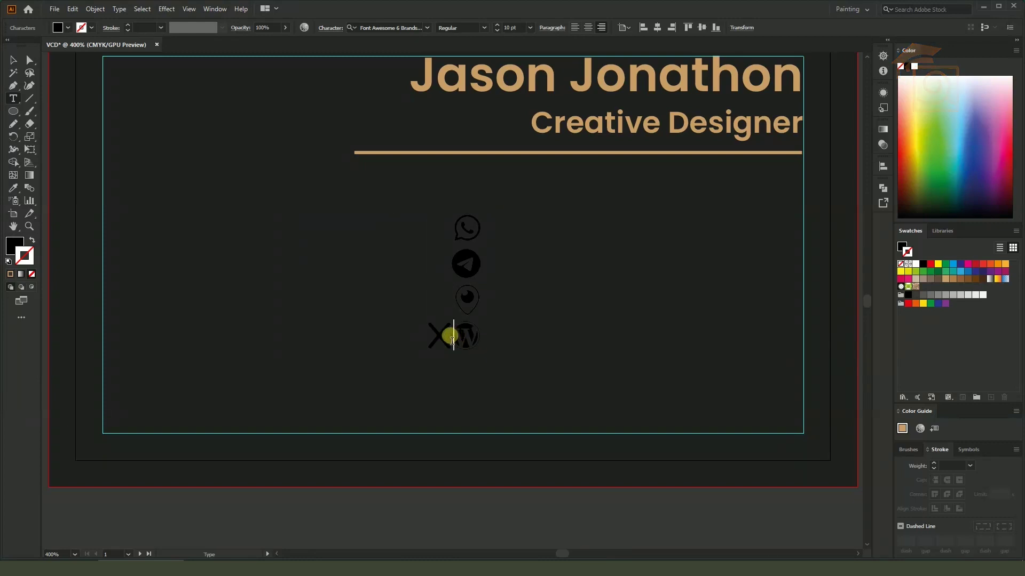
{"action": "left_click_drag", "start_coordinate": [453, 339], "coordinate": [416, 342]}
{"action": "key", "text": "Delete"}
{"action": "key", "text": "Escape"}
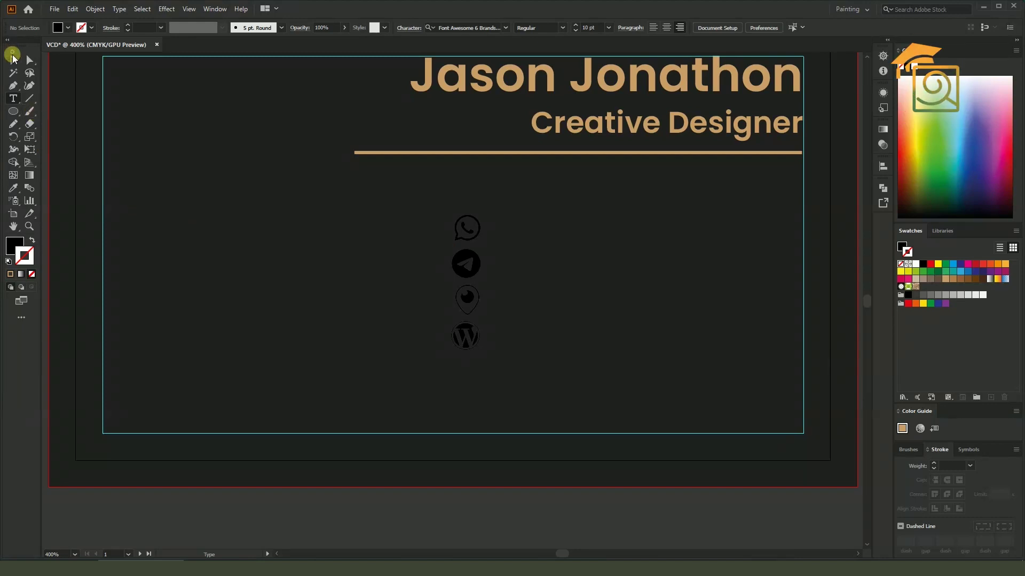
{"action": "left_click", "coordinate": [14, 60]}
{"action": "left_click", "coordinate": [469, 236]}
{"action": "scroll", "coordinate": [452, 232], "scroll_direction": "down", "scroll_amount": 1}
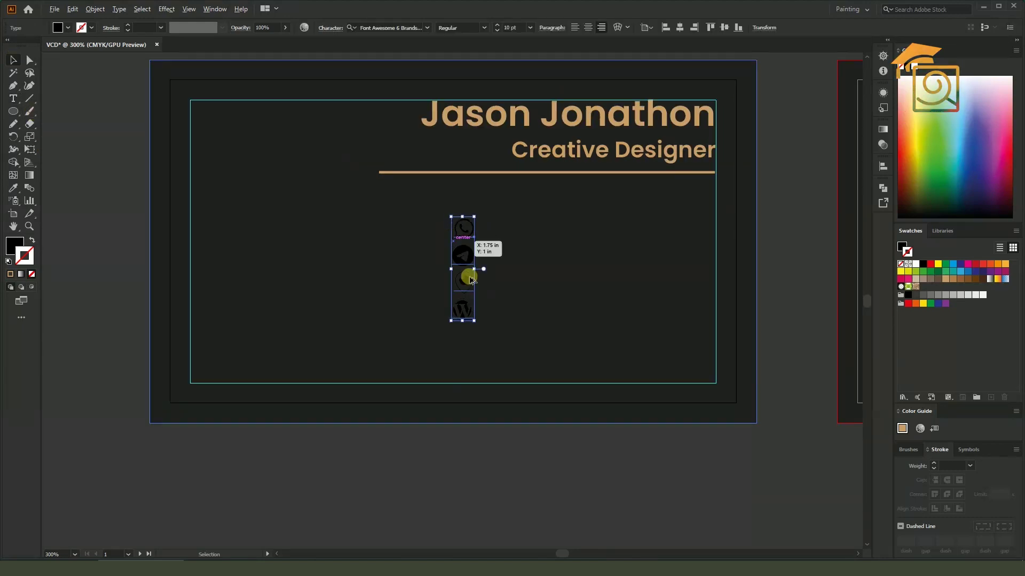
Select the icon column and type 'whatsapp' into its text
{"action": "left_click", "coordinate": [533, 457]}
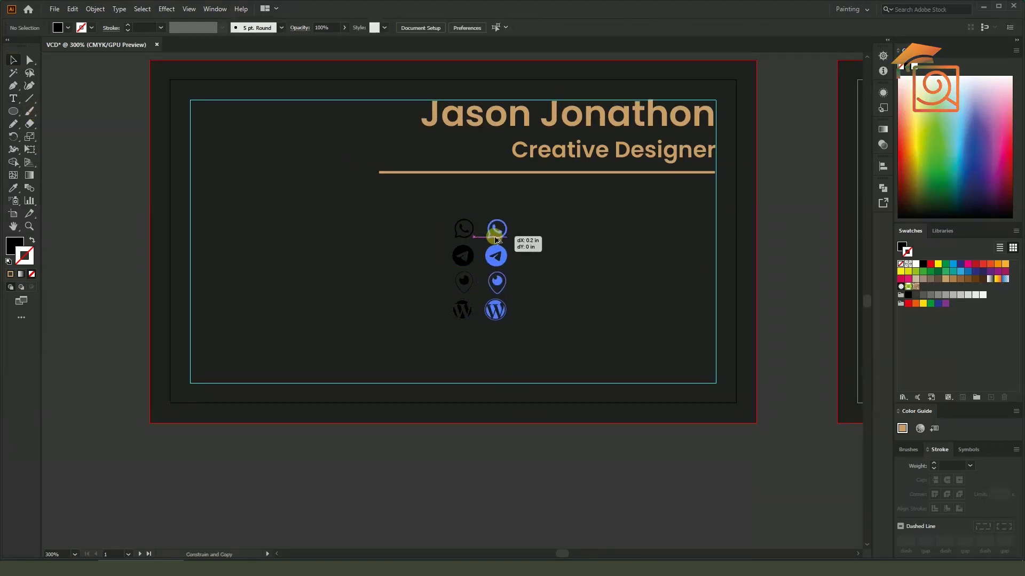
{"action": "left_click", "coordinate": [479, 243]}
{"action": "double_click", "coordinate": [469, 235]}
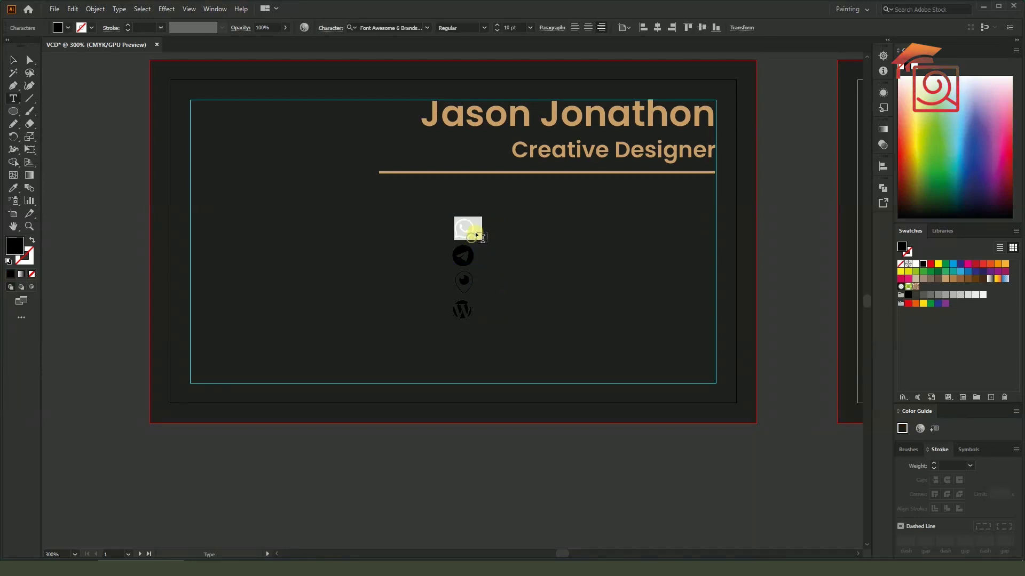
{"action": "type", "text": "whatsapp"}
{"action": "key", "text": "Escape"}
{"action": "left_click", "coordinate": [12, 57]}
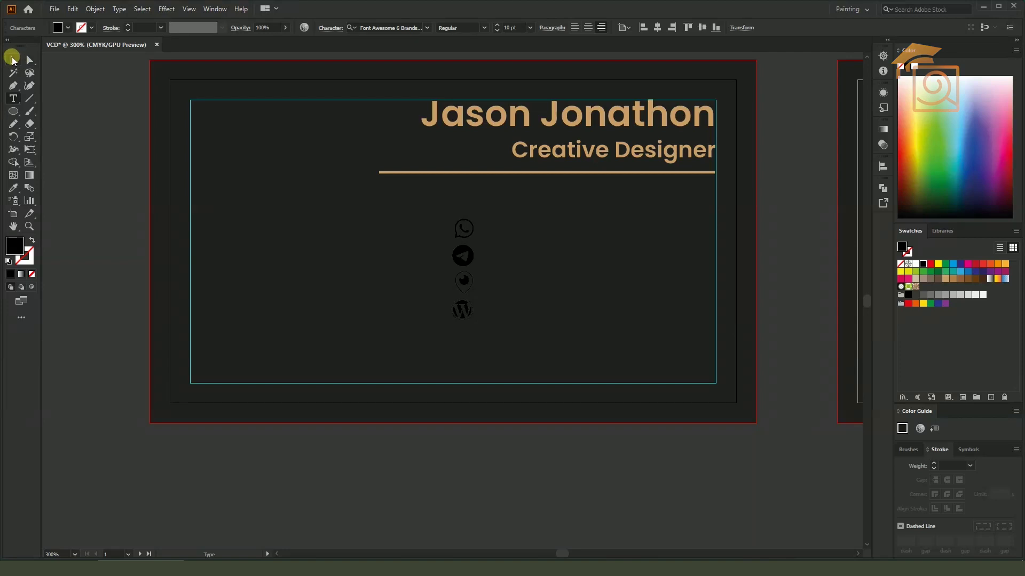
Duplicate the icon column to the right and set the copy in Poppins Medium
{"action": "left_click_drag", "start_coordinate": [454, 258], "coordinate": [486, 258]}
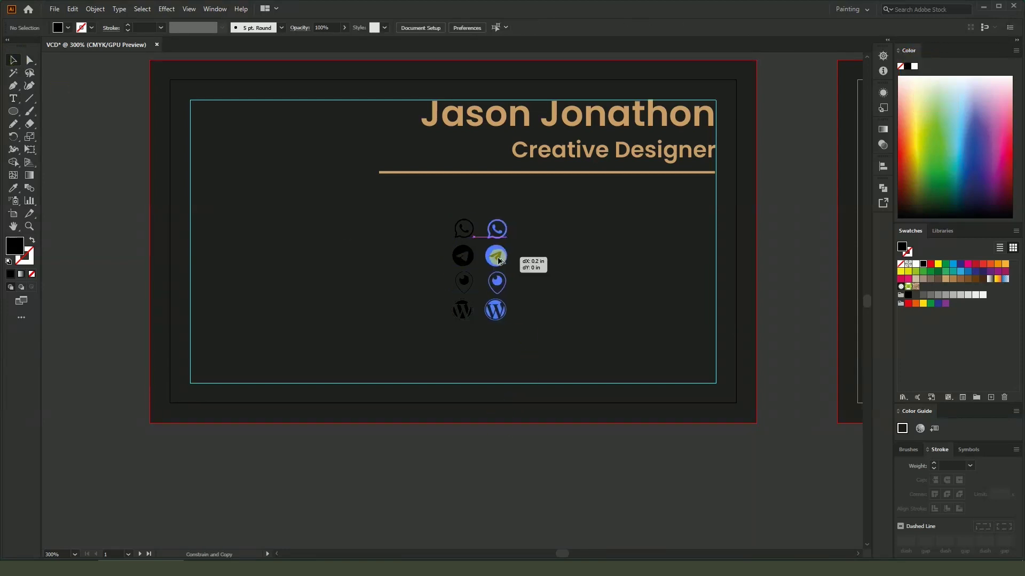
{"action": "double_click", "coordinate": [498, 233]}
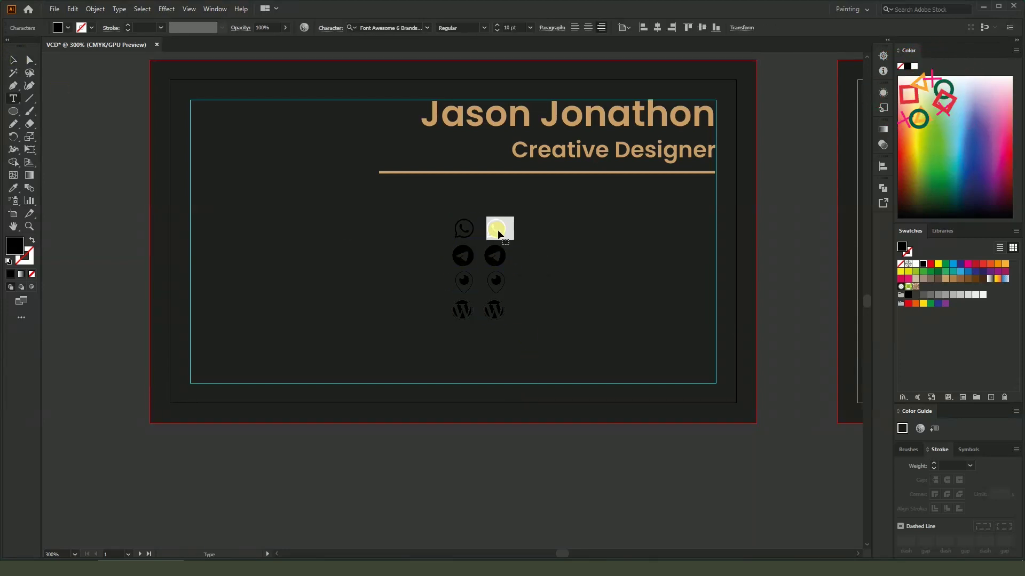
{"action": "key", "text": "ctrl+a"}
{"action": "left_click", "coordinate": [383, 28]}
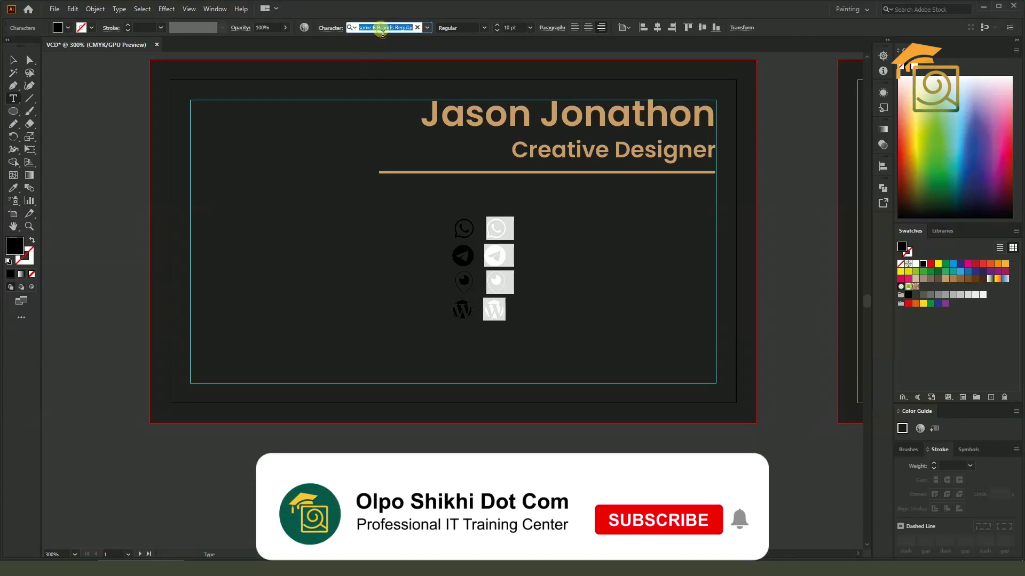
{"action": "type", "text": "popp"}
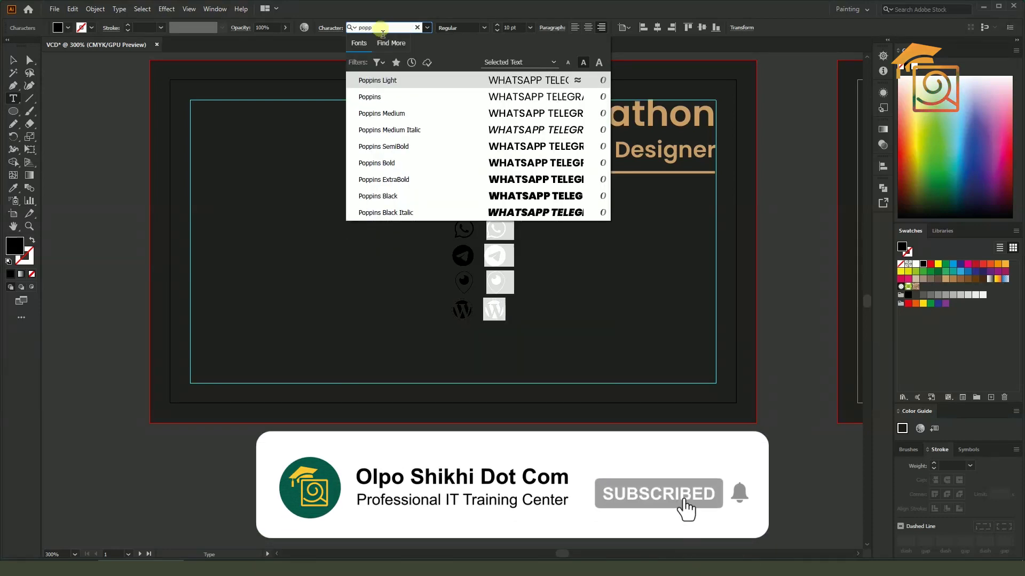
{"action": "left_click", "coordinate": [388, 113]}
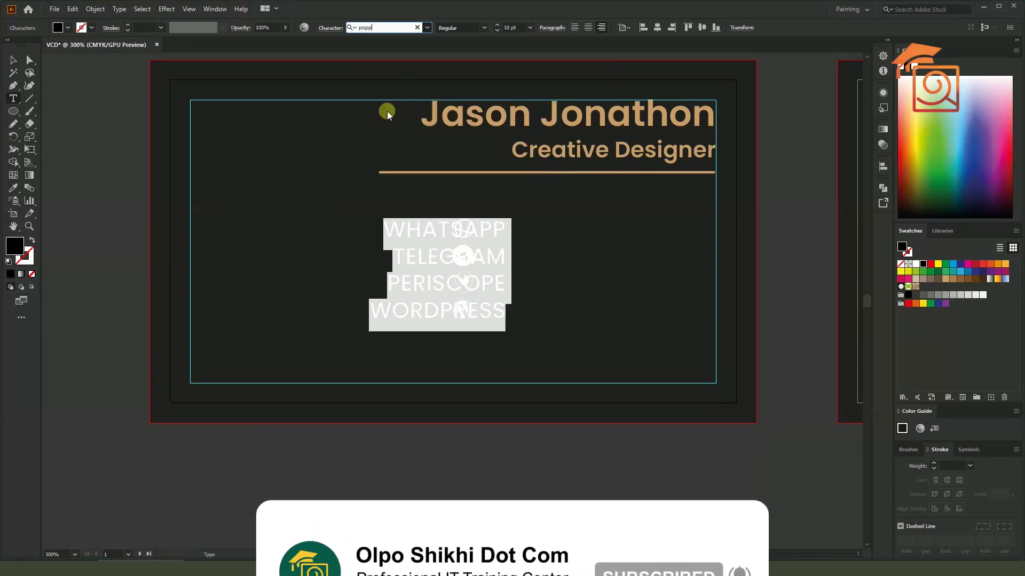
{"action": "key", "text": "Escape"}
Left-align both columns and colour icons and labels with the name's tan
{"action": "left_click", "coordinate": [574, 27]}
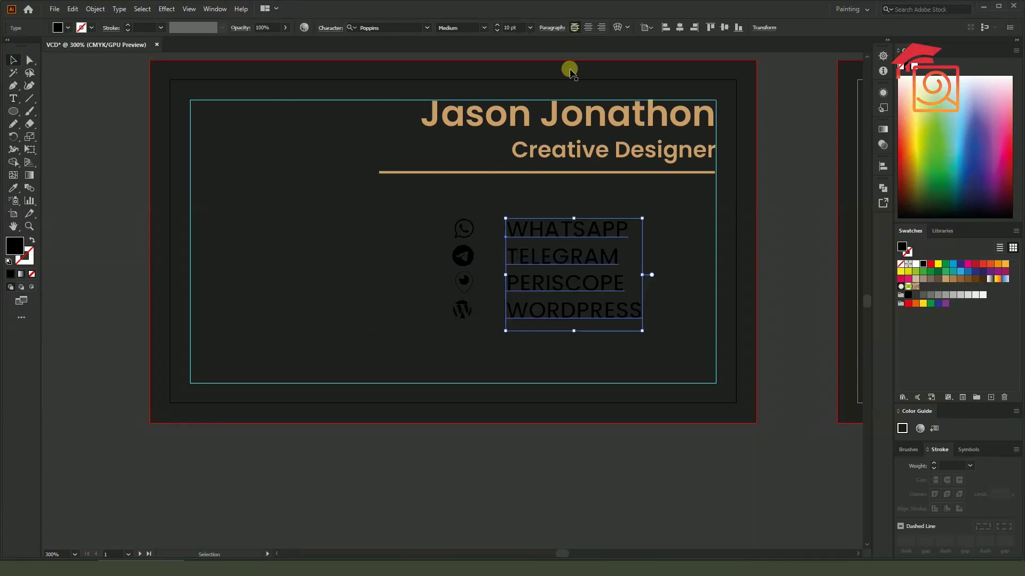
{"action": "left_click", "coordinate": [486, 227]}
{"action": "left_click", "coordinate": [573, 28]}
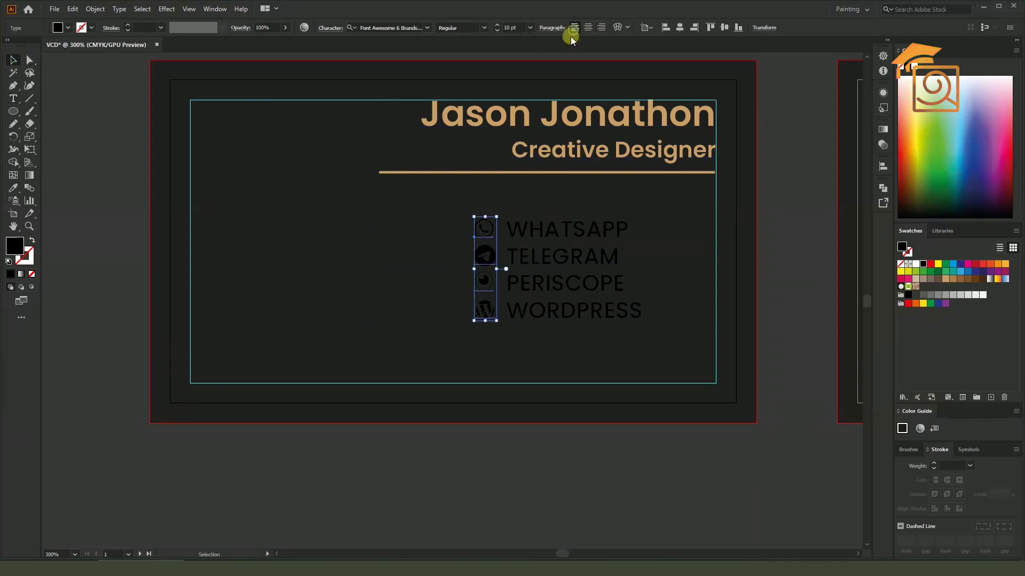
{"action": "left_click", "coordinate": [516, 451]}
{"action": "left_click", "coordinate": [542, 238]}
{"action": "left_click", "coordinate": [486, 231], "text": "shift"}
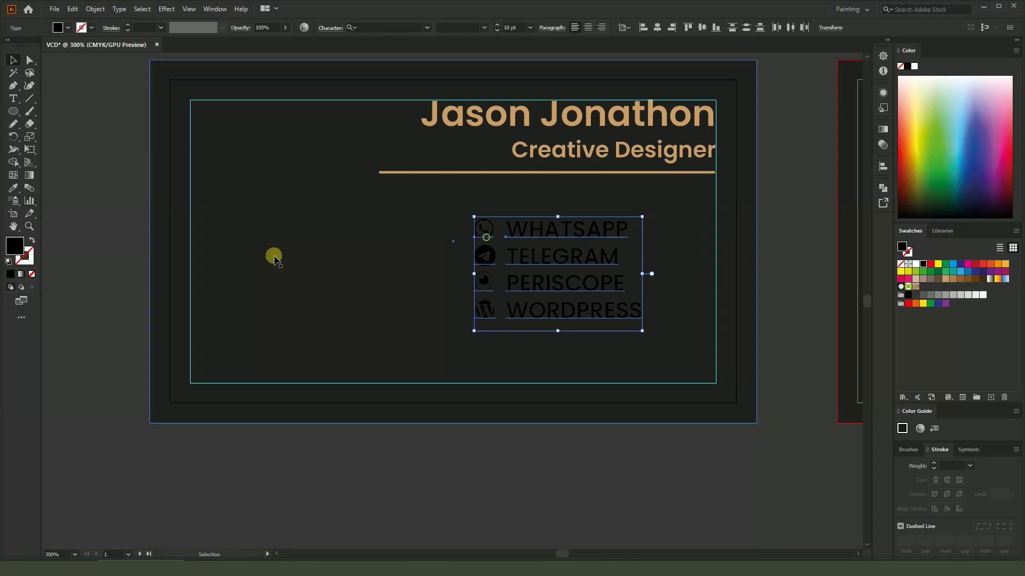
{"action": "left_click", "coordinate": [14, 188]}
{"action": "left_click", "coordinate": [466, 115]}
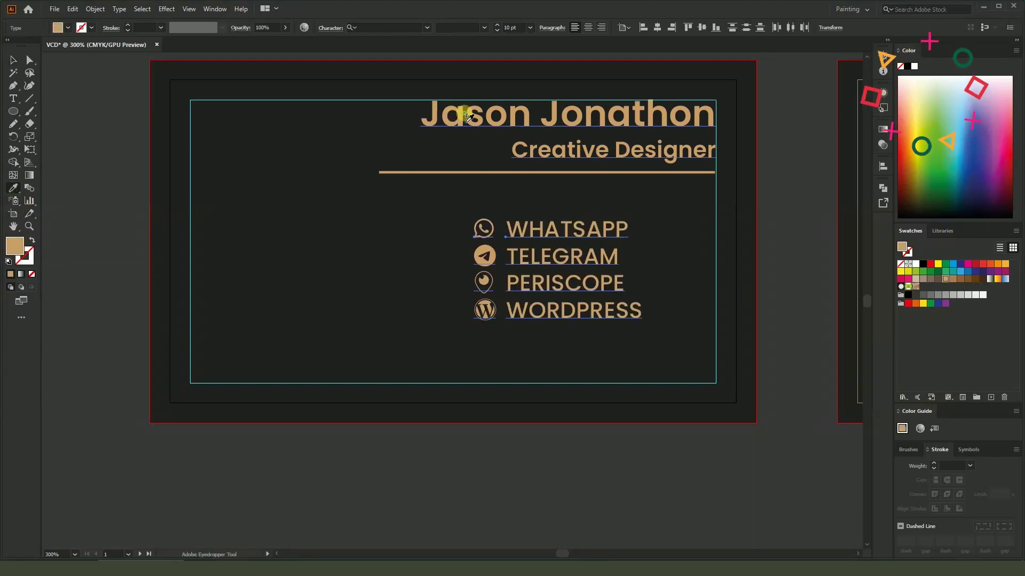
{"action": "left_click", "coordinate": [13, 60]}
{"action": "left_click", "coordinate": [552, 443]}
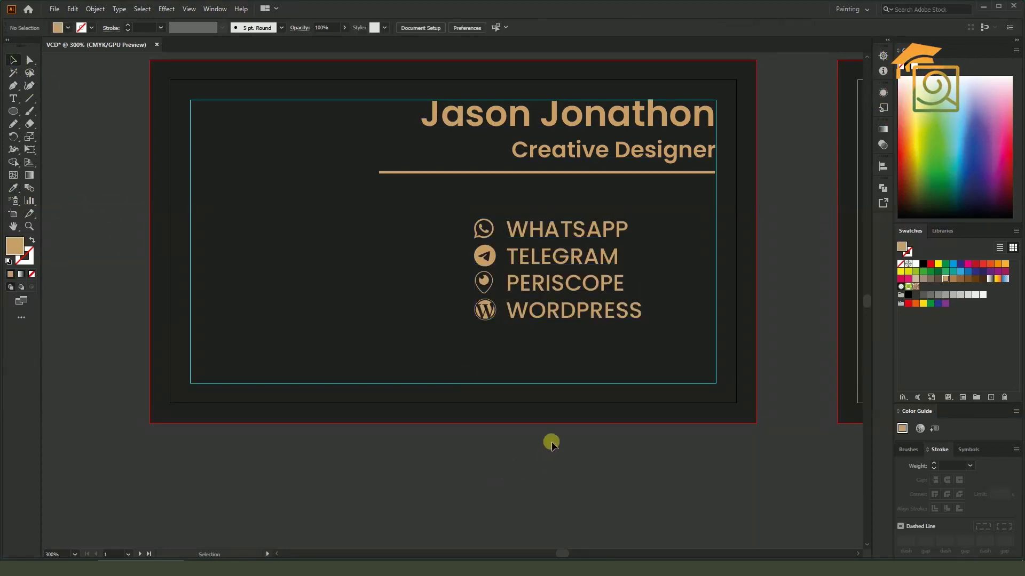
Replace the WHATSAPP label with the phone number, keeping the line break after it
{"action": "double_click", "coordinate": [536, 231]}
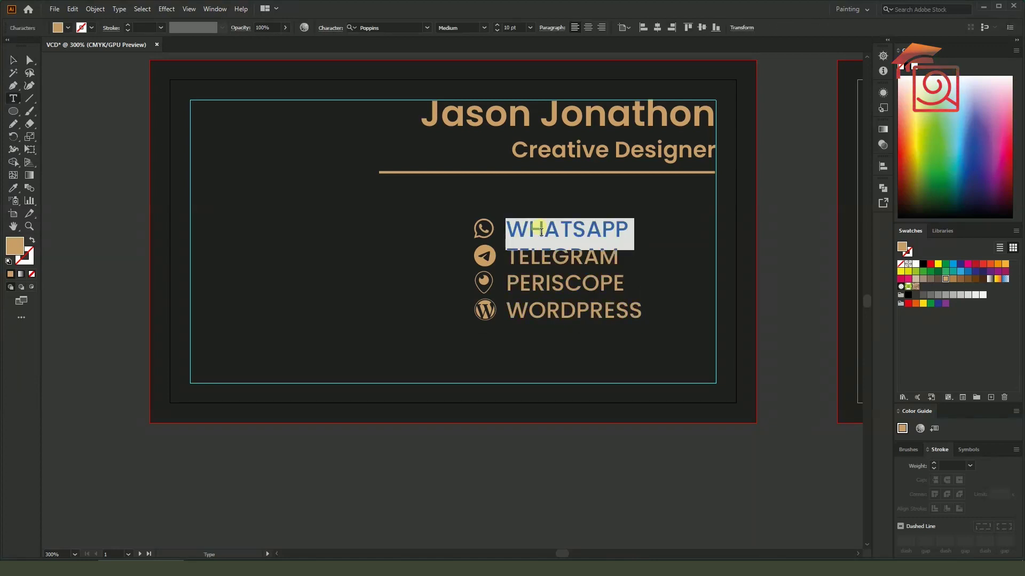
{"action": "type", "text": "+"}
{"action": "key", "text": "Return"}
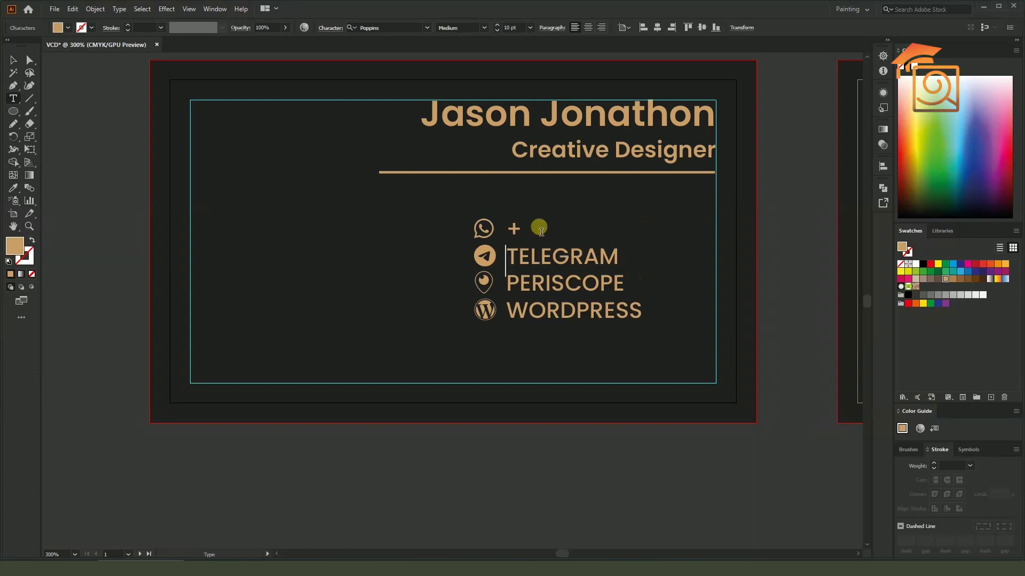
{"action": "type", "text": "*"}
{"action": "key", "text": "BackSpace"}
{"action": "type", "text": "88"}
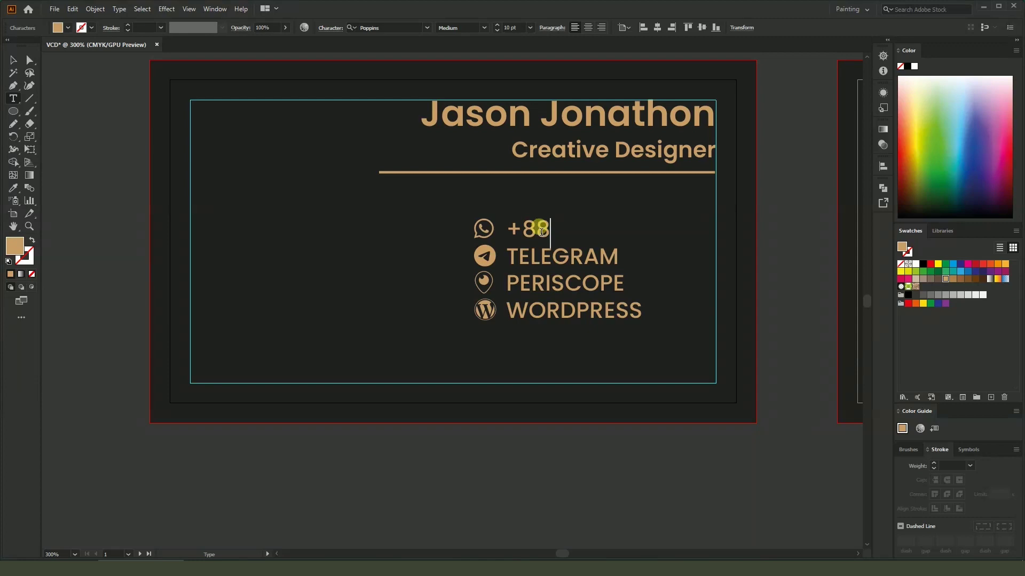
{"action": "type", "text": "0"}
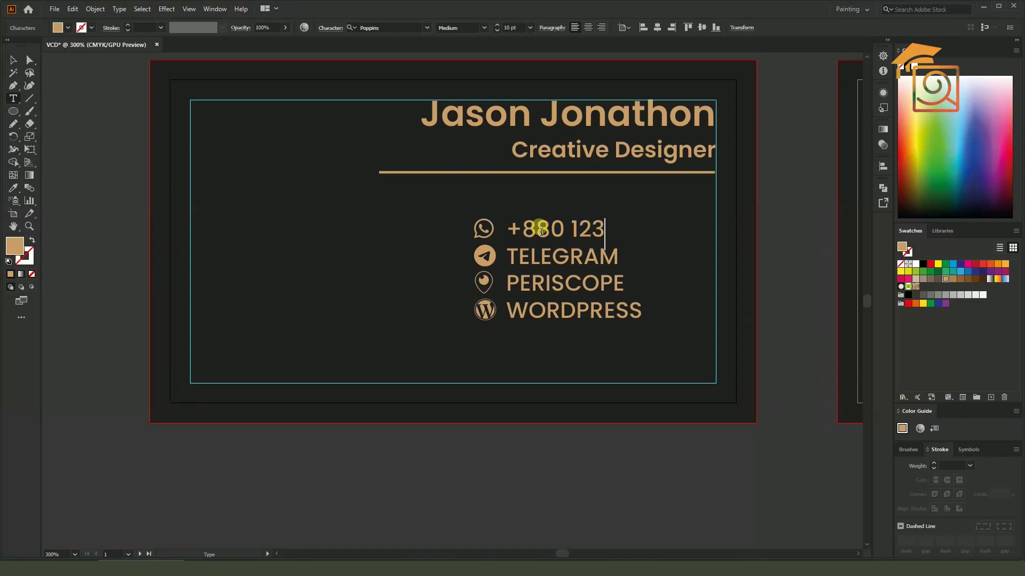
{"action": "type", "text": "123 456789"}
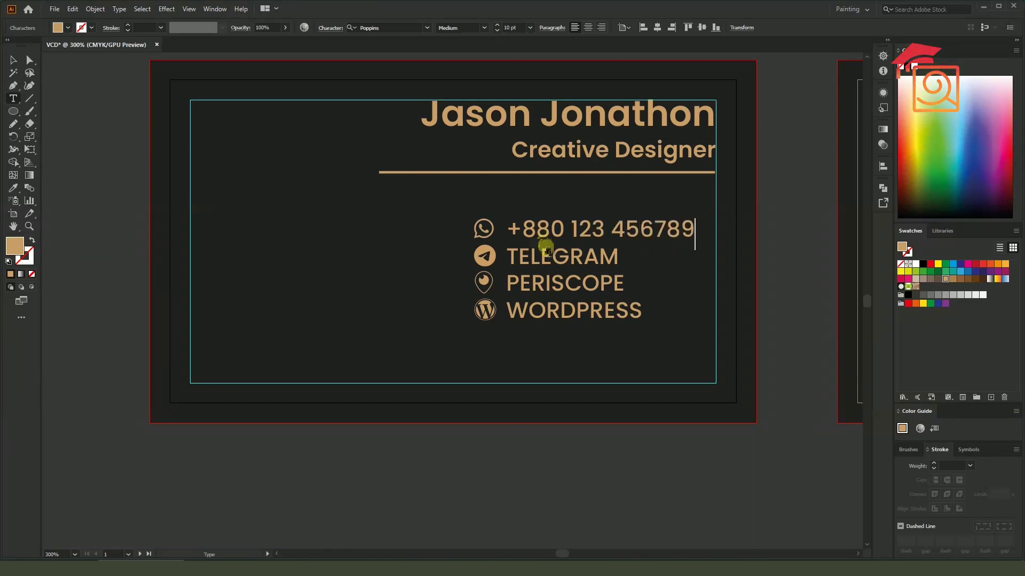
{"action": "double_click", "coordinate": [549, 265]}
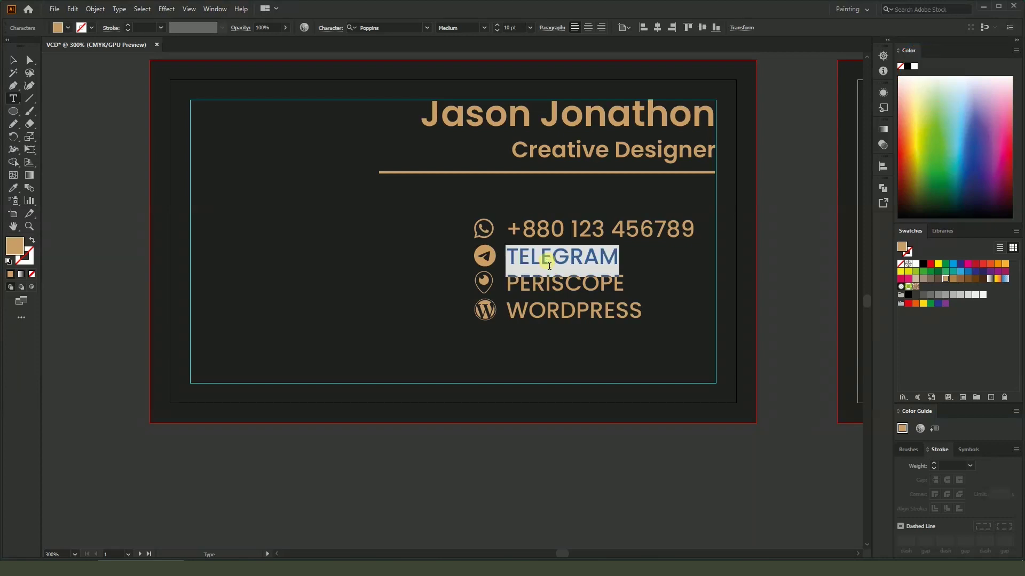
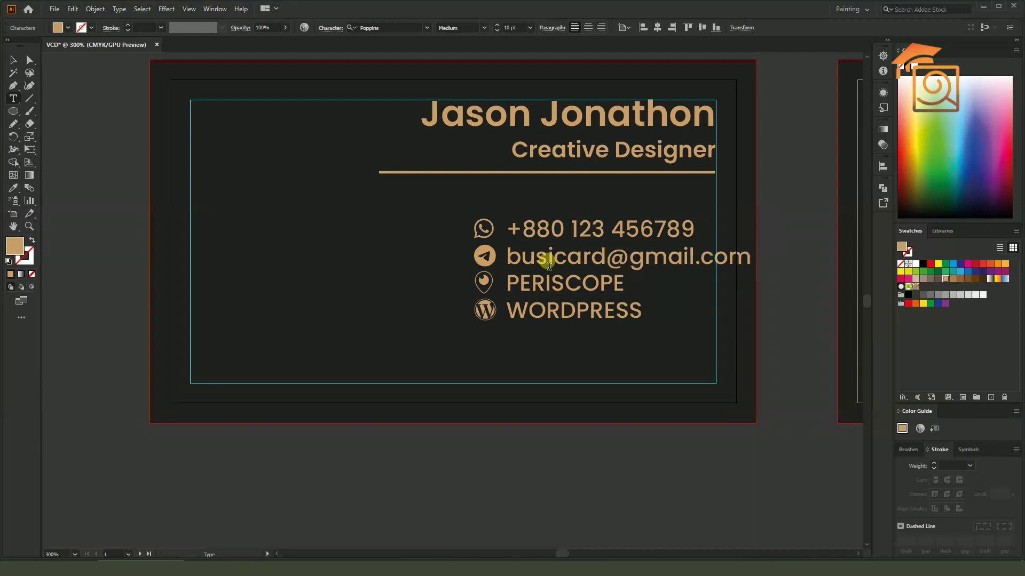
{"action": "double_click", "coordinate": [558, 285]}
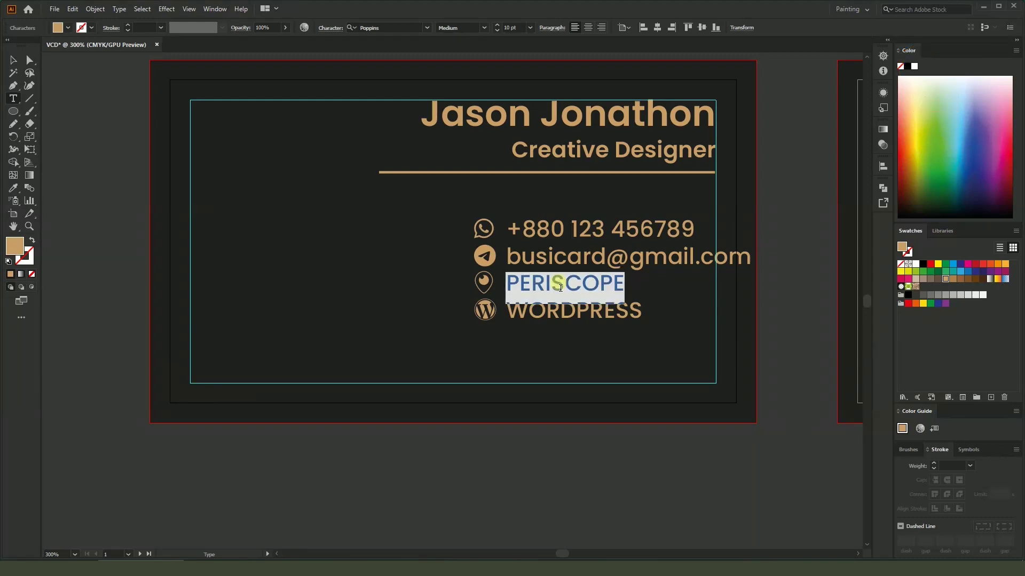
{"action": "type", "text": "North"}
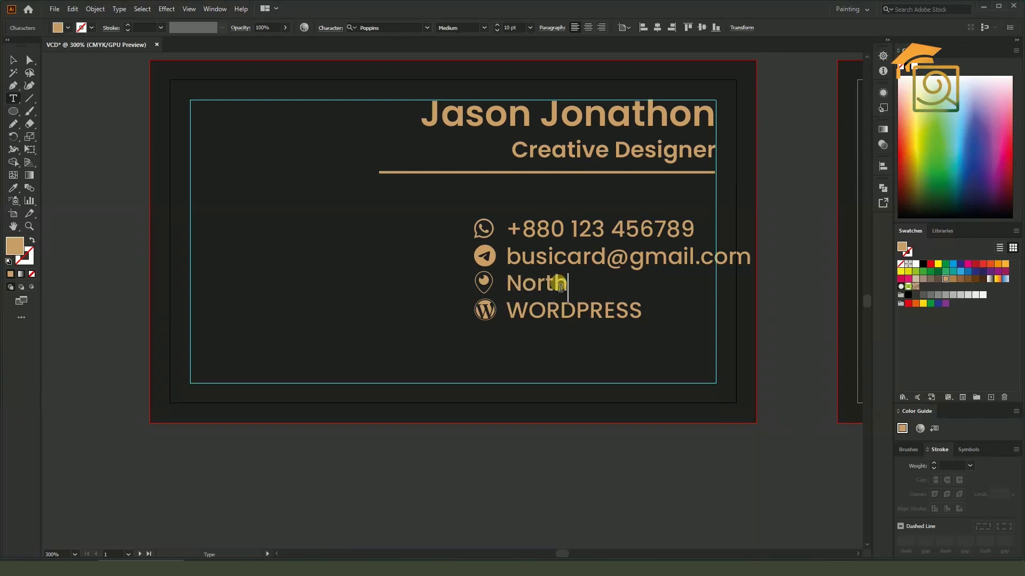
{"action": "type", "text": " Dhaka City"}
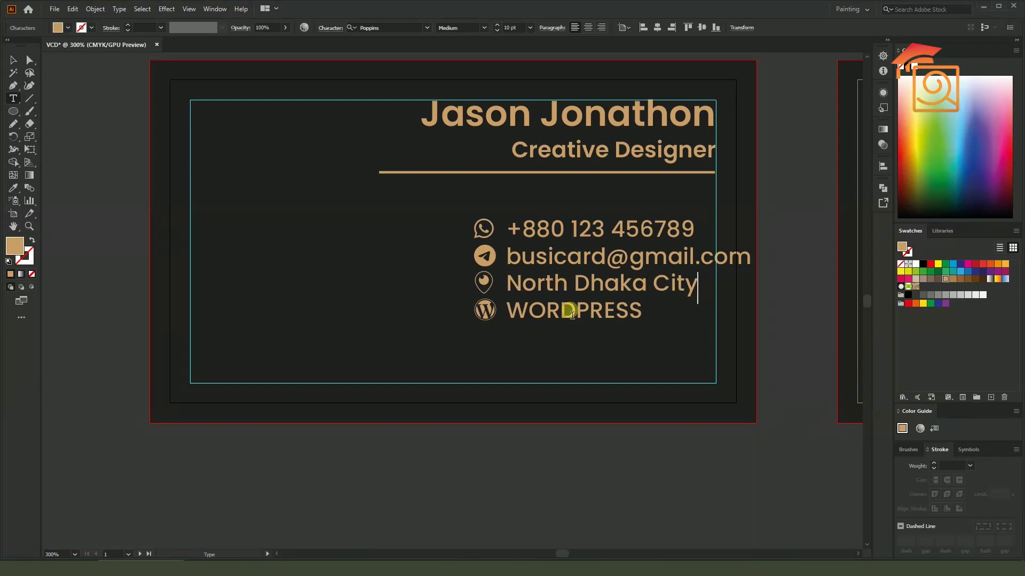
{"action": "double_click", "coordinate": [572, 314]}
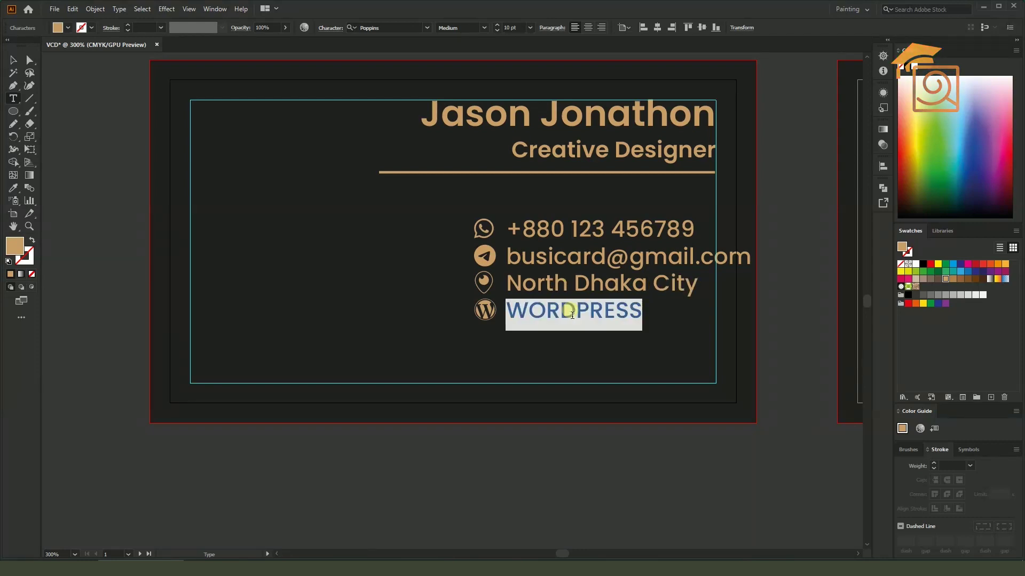
{"action": "type", "text": "www.olposhikhi"}
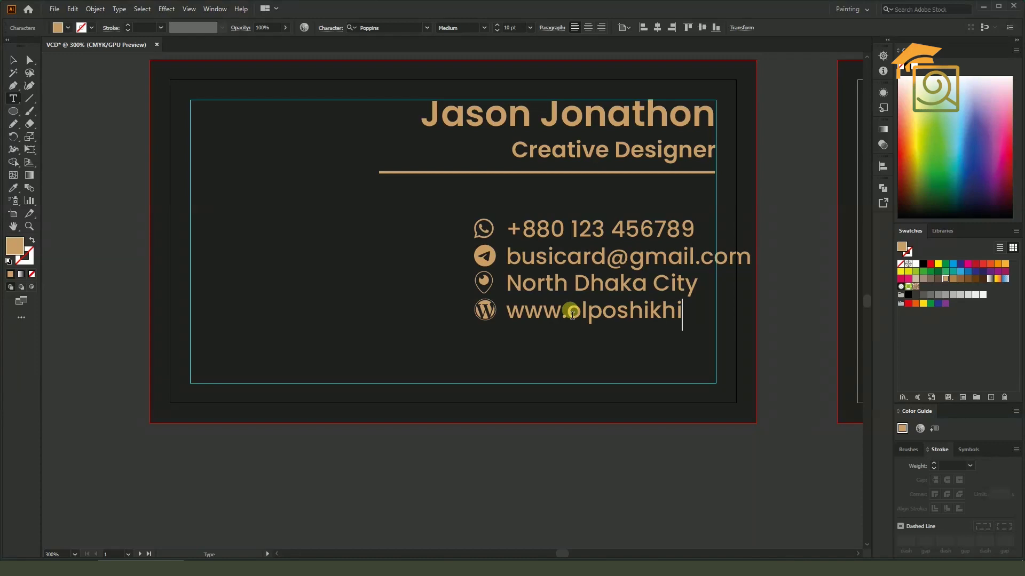
{"action": "type", "text": ".com"}
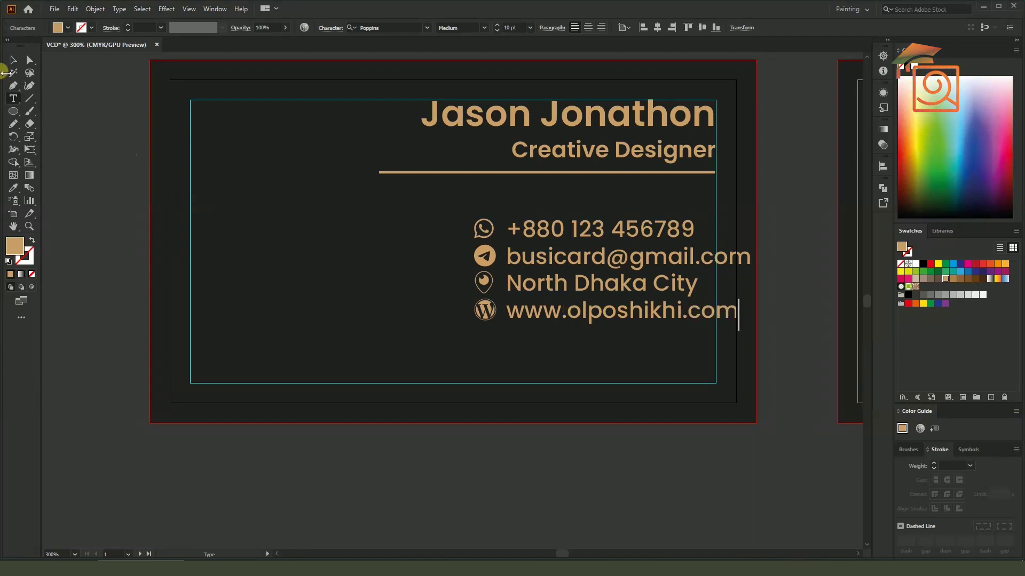
{"action": "left_click", "coordinate": [13, 60]}
Shift the contact text block left and give it a smaller font size
{"action": "left_click_drag", "start_coordinate": [582, 275], "coordinate": [524, 275]}
{"action": "left_click", "coordinate": [645, 445]}
{"action": "left_click", "coordinate": [583, 266]}
{"action": "left_click", "coordinate": [507, 28]}
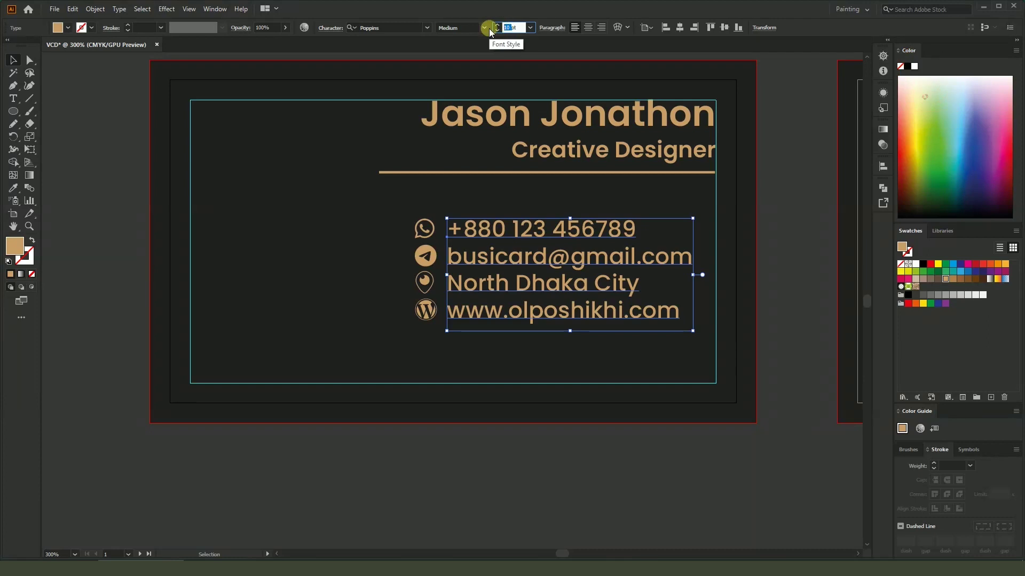
{"action": "key", "text": "Return"}
Resize the contact icon column to 8 pt
{"action": "left_click", "coordinate": [426, 255]}
{"action": "left_click", "coordinate": [505, 28]}
{"action": "type", "text": "8"}
{"action": "key", "text": "Return"}
{"action": "left_click", "coordinate": [502, 403]}
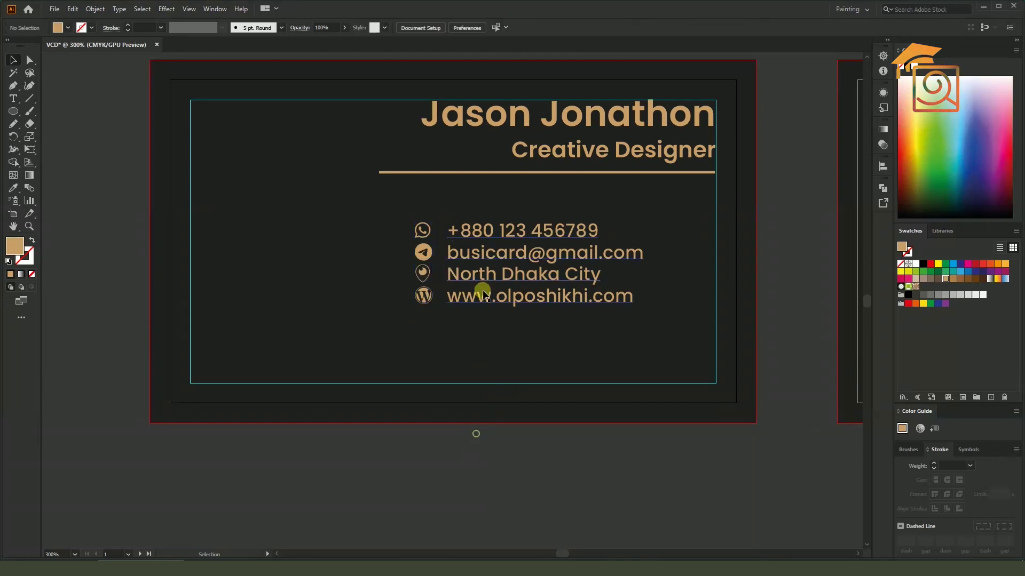
Widen the contact lines' leading with Alt+Down, then select the icons together with the text
{"action": "left_click", "coordinate": [468, 270]}
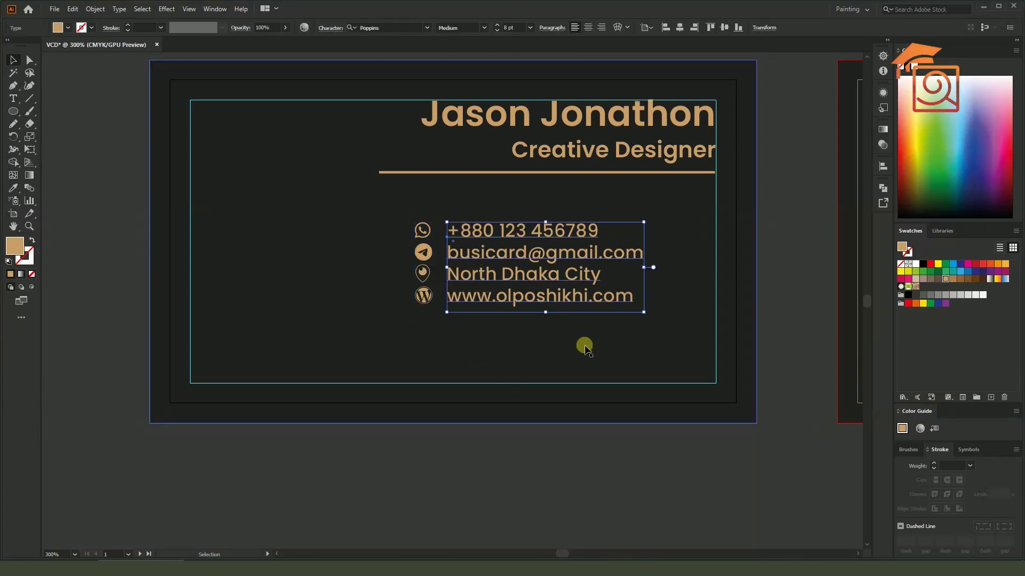
{"action": "key", "text": "alt+Down"}
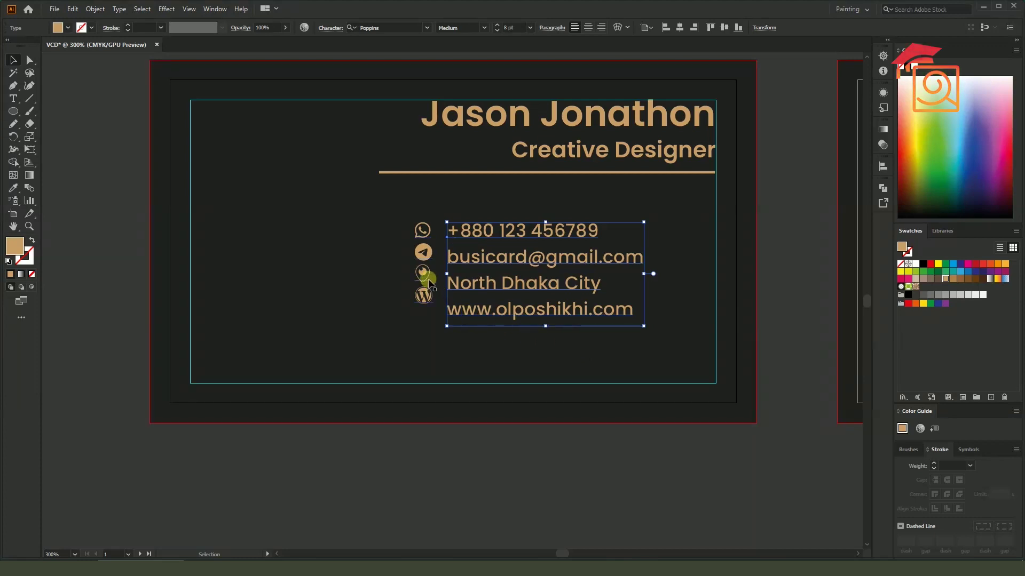
{"action": "left_click", "coordinate": [426, 278]}
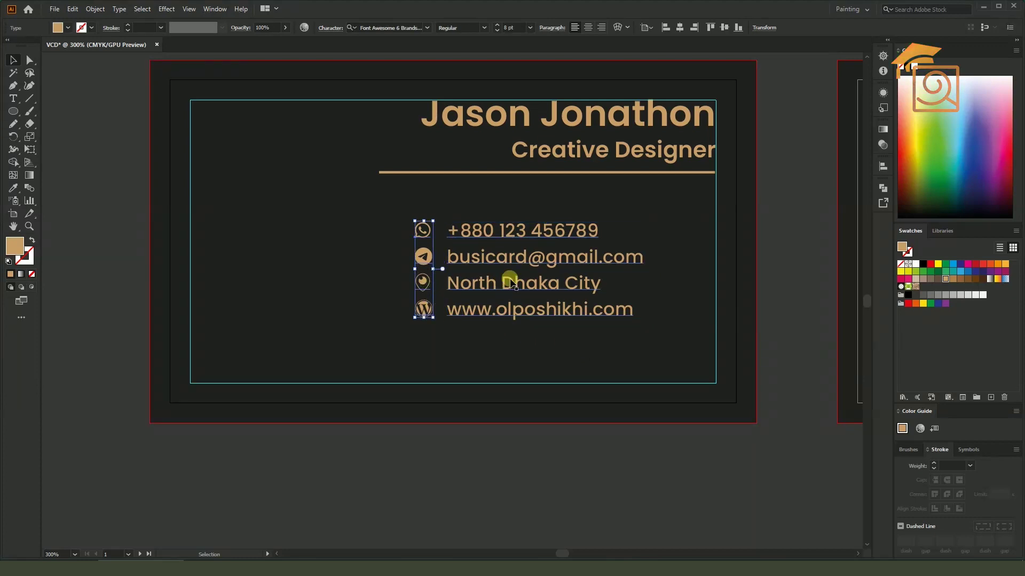
{"action": "left_click", "coordinate": [532, 450]}
{"action": "left_click", "coordinate": [491, 259]}
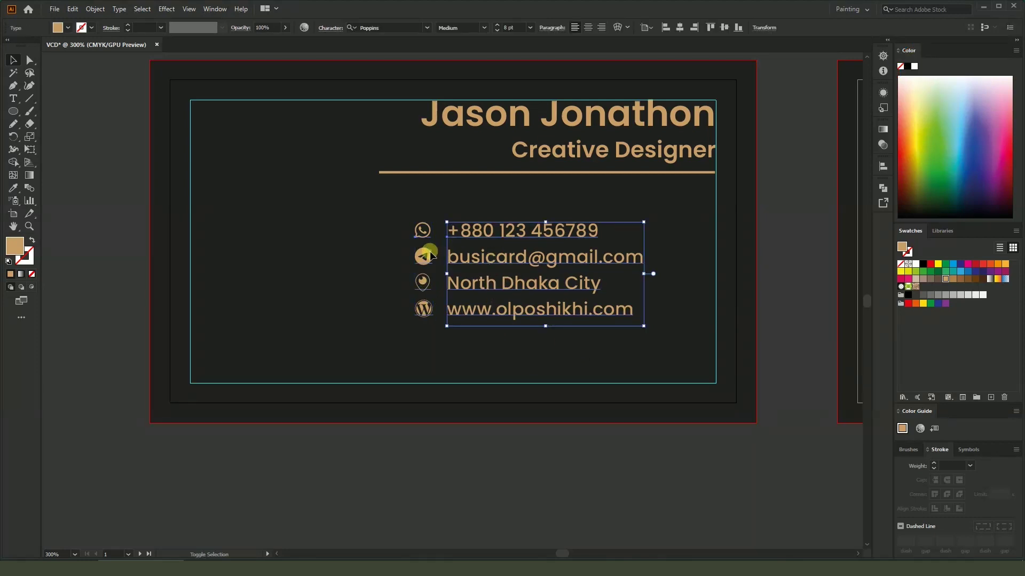
{"action": "left_click", "coordinate": [430, 255], "text": "shift"}
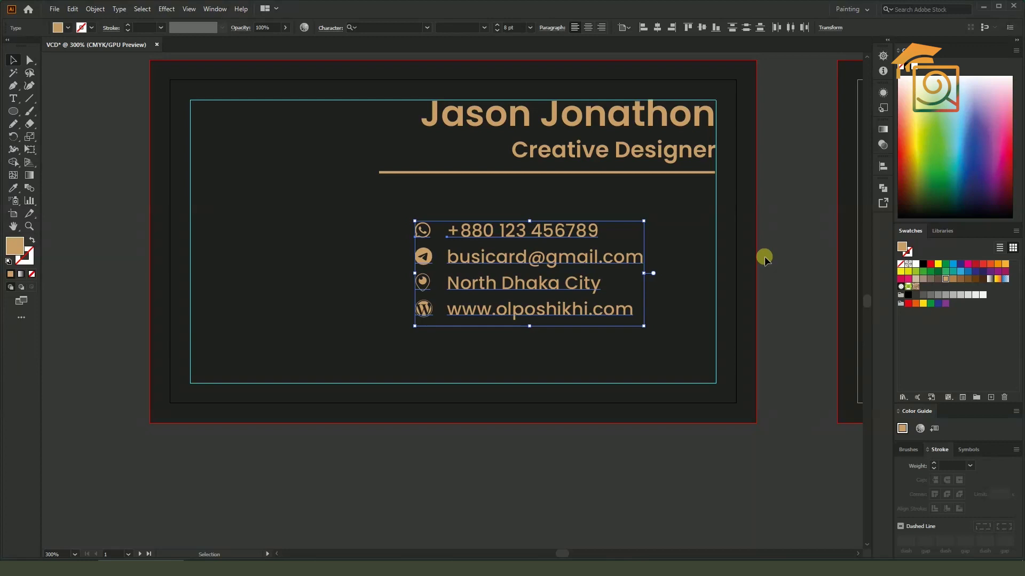
{"action": "left_click", "coordinate": [747, 258]}
{"action": "left_click_drag", "start_coordinate": [588, 423], "coordinate": [640, 469]}
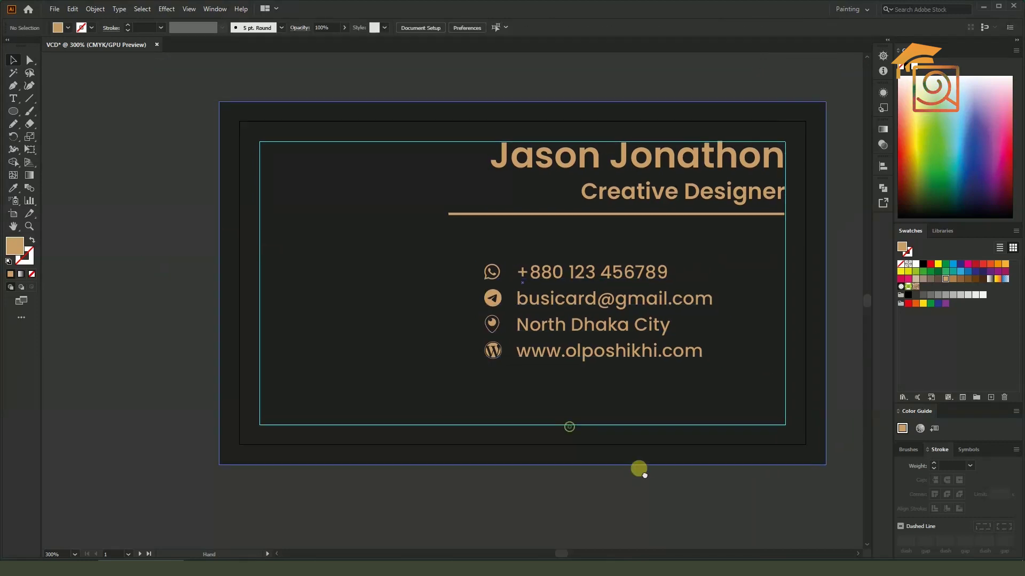
Left-align the name and title, and move them, the tan rule and the contact list to the card's left side
{"action": "left_click", "coordinate": [622, 193]}
{"action": "left_click", "coordinate": [576, 27]}
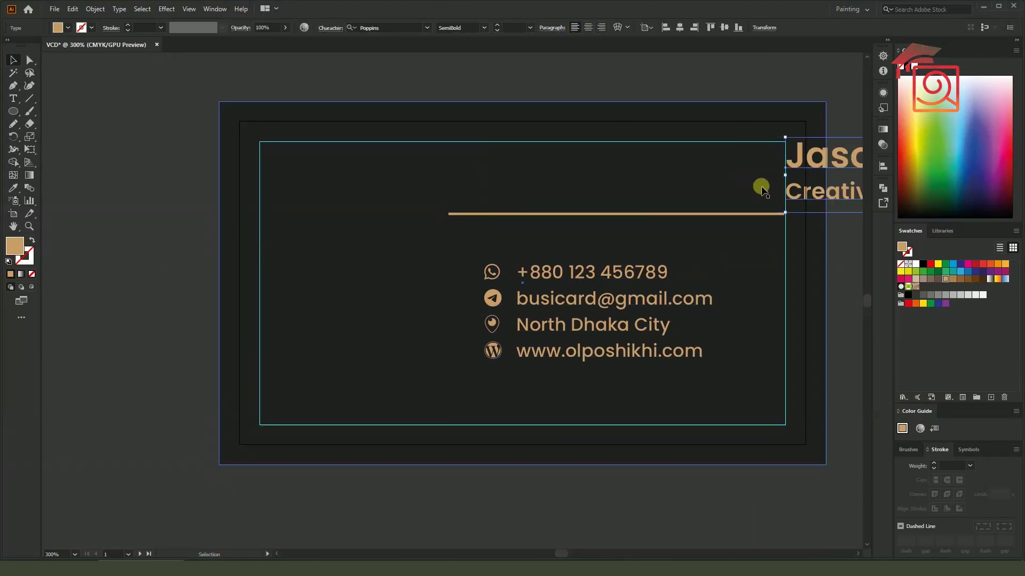
{"action": "left_click_drag", "start_coordinate": [789, 156], "coordinate": [284, 157]}
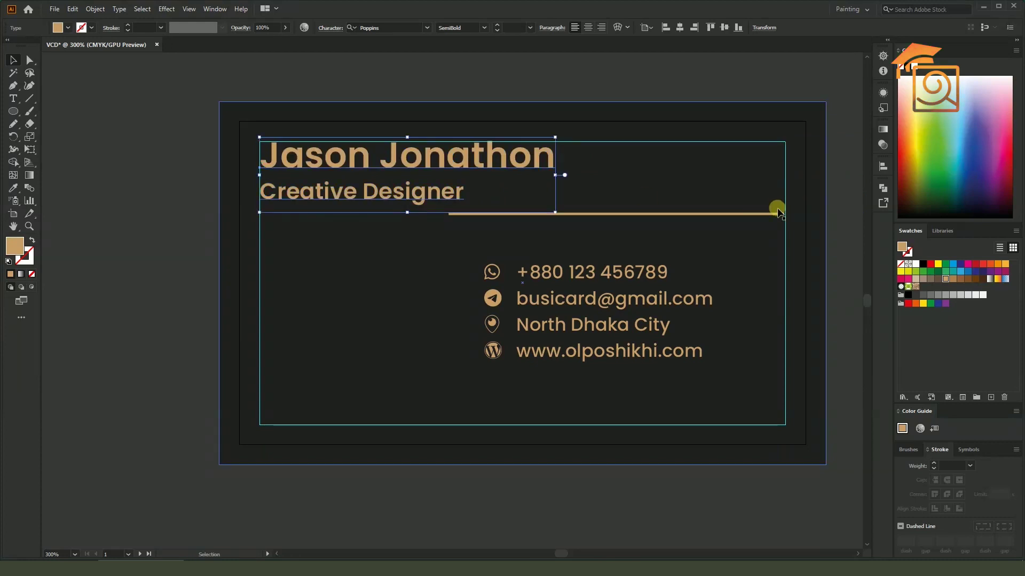
{"action": "left_click_drag", "start_coordinate": [711, 218], "coordinate": [521, 217]}
{"action": "left_click", "coordinate": [551, 286]}
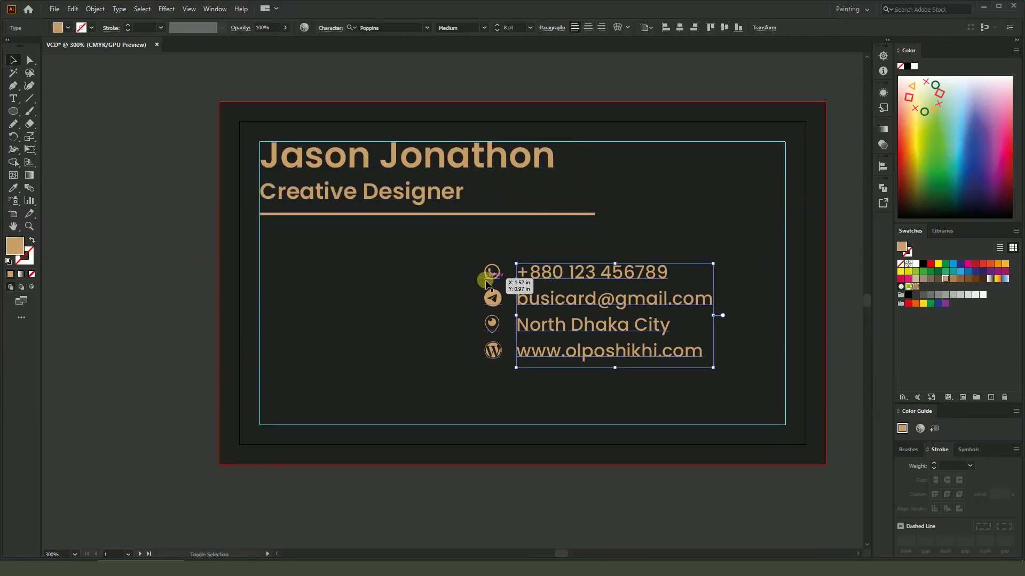
{"action": "left_click_drag", "start_coordinate": [533, 279], "coordinate": [312, 282]}
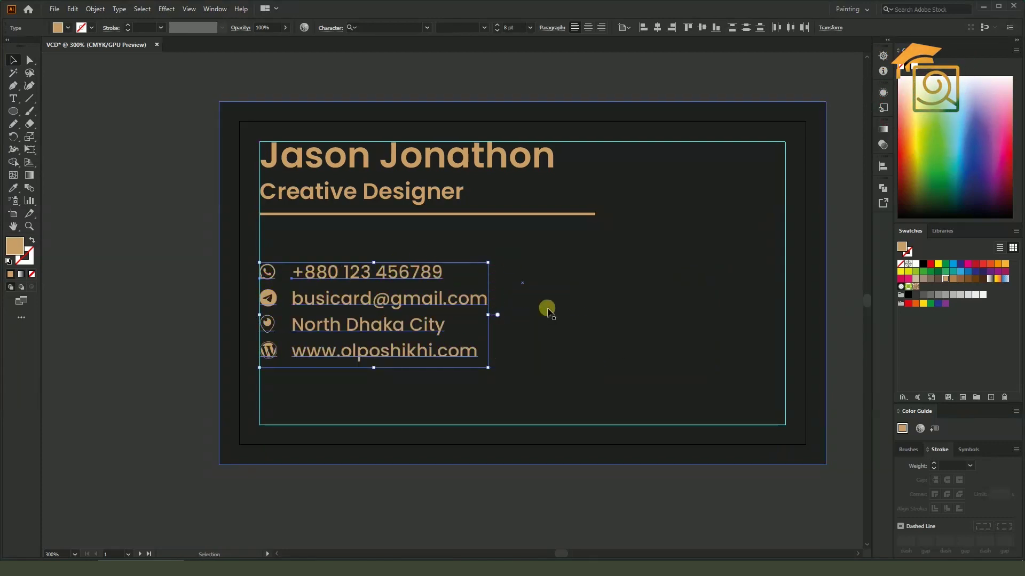
{"action": "left_click_drag", "start_coordinate": [590, 351], "coordinate": [472, 323]}
Copy the Pie House logo from the back card onto the front card
{"action": "key", "text": "ctrl+minus"}
{"action": "key", "text": "ctrl+minus"}
{"action": "left_click", "coordinate": [690, 334]}
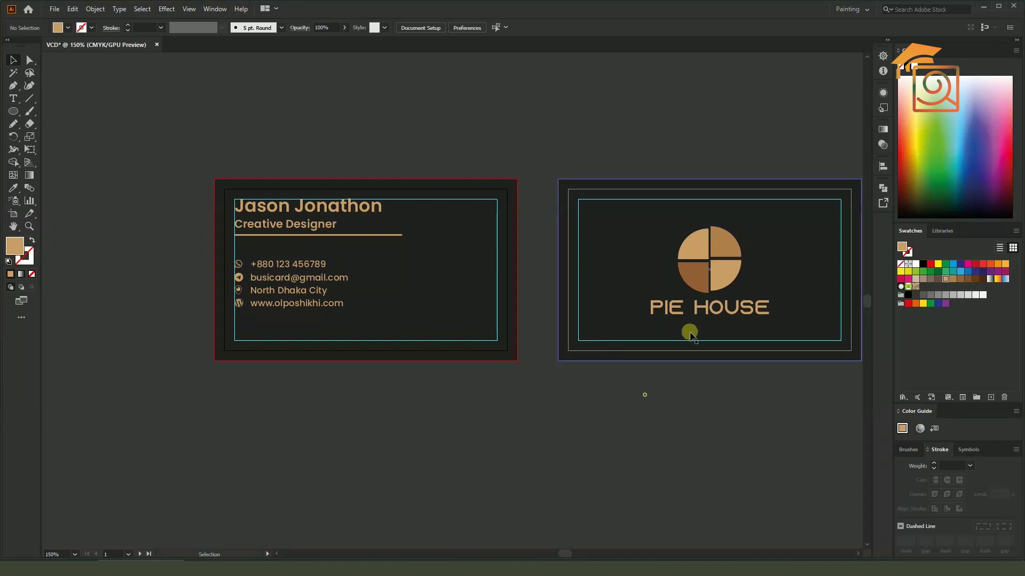
{"action": "left_click", "coordinate": [696, 263]}
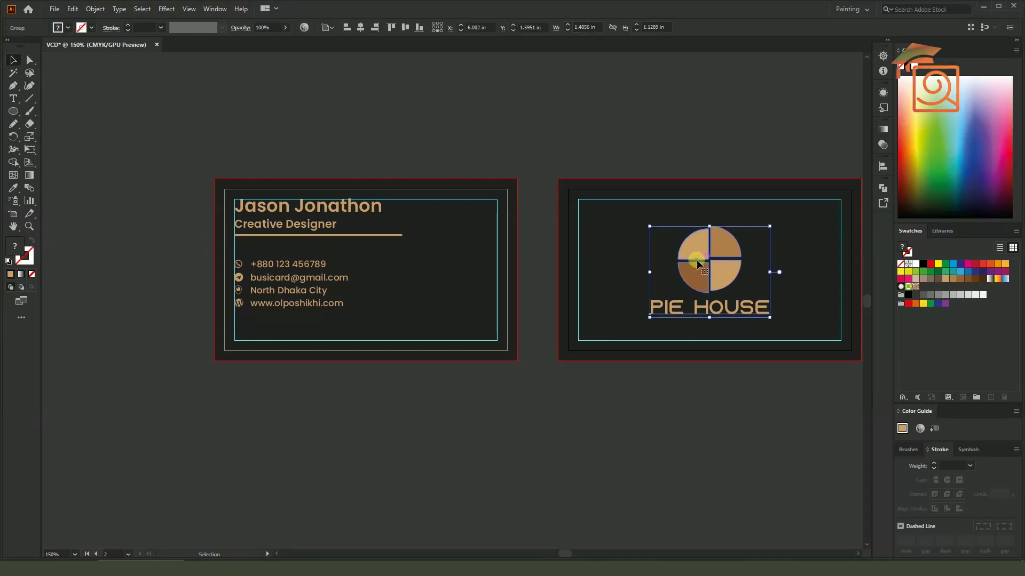
{"action": "left_click", "coordinate": [709, 369]}
{"action": "left_click_drag", "start_coordinate": [715, 258], "coordinate": [444, 275]}
{"action": "left_click", "coordinate": [502, 407]}
{"action": "mouse_move", "coordinate": [405, 408]}
{"action": "left_mouse_down"}
{"action": "mouse_move", "coordinate": [427, 409]}
{"action": "mouse_move", "coordinate": [415, 420]}
{"action": "left_mouse_up"}
Preview the cards without guides and bleed lines, restore them, and start saving the document
{"action": "key", "text": "ctrl+;"}
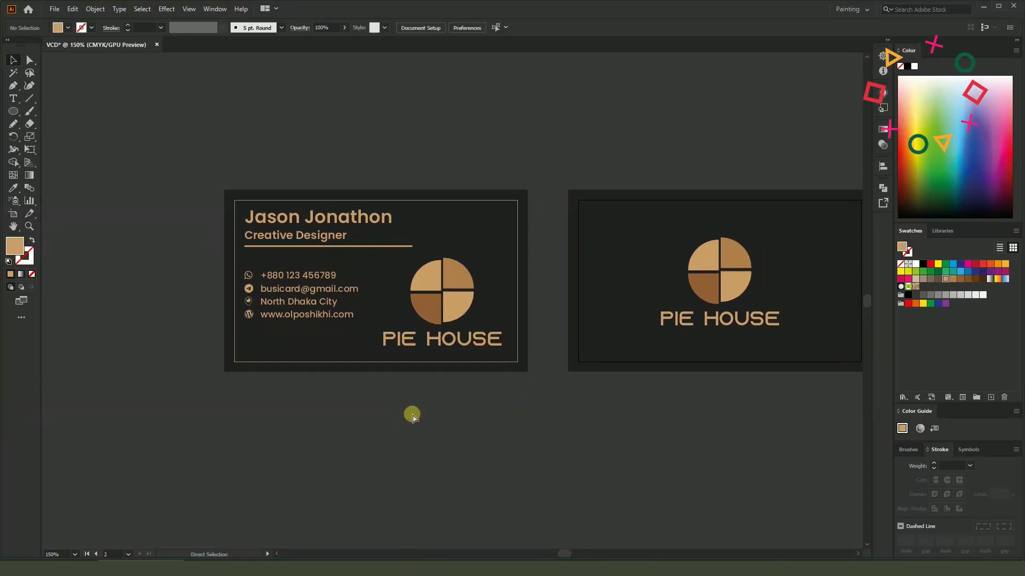
{"action": "key", "text": "ctrl+;"}
{"action": "key", "text": "ctrl+s"}
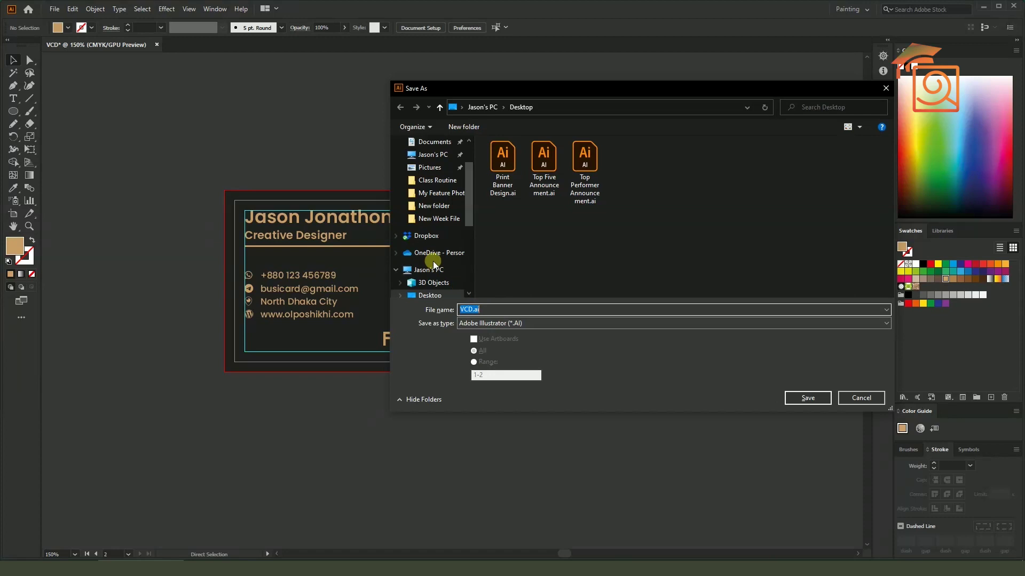
Save the design as VCD.ai on the Desktop with the default Illustrator options
{"action": "scroll", "coordinate": [473, 214], "scroll_direction": "down", "scroll_amount": 2}
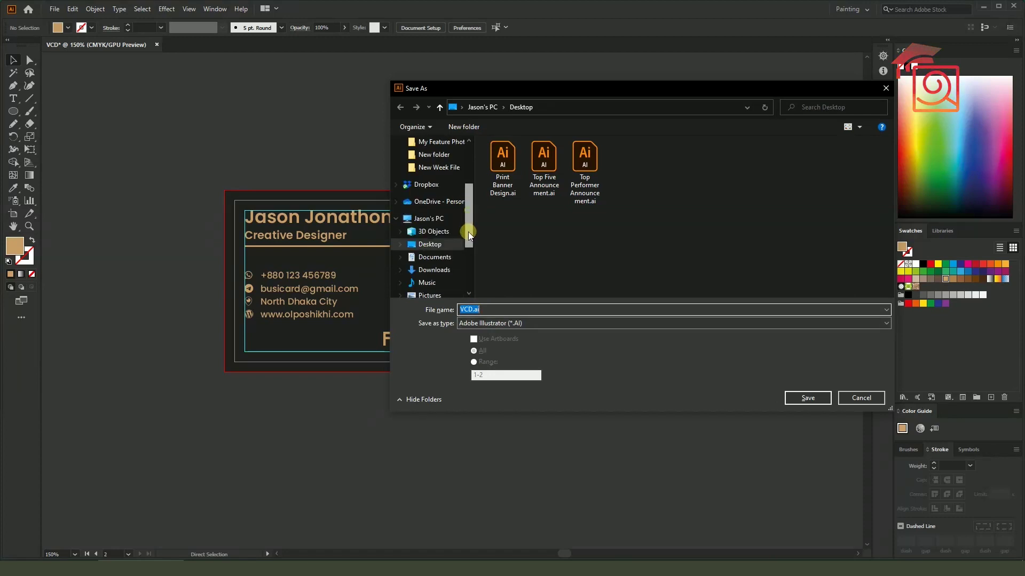
{"action": "left_click", "coordinate": [429, 244]}
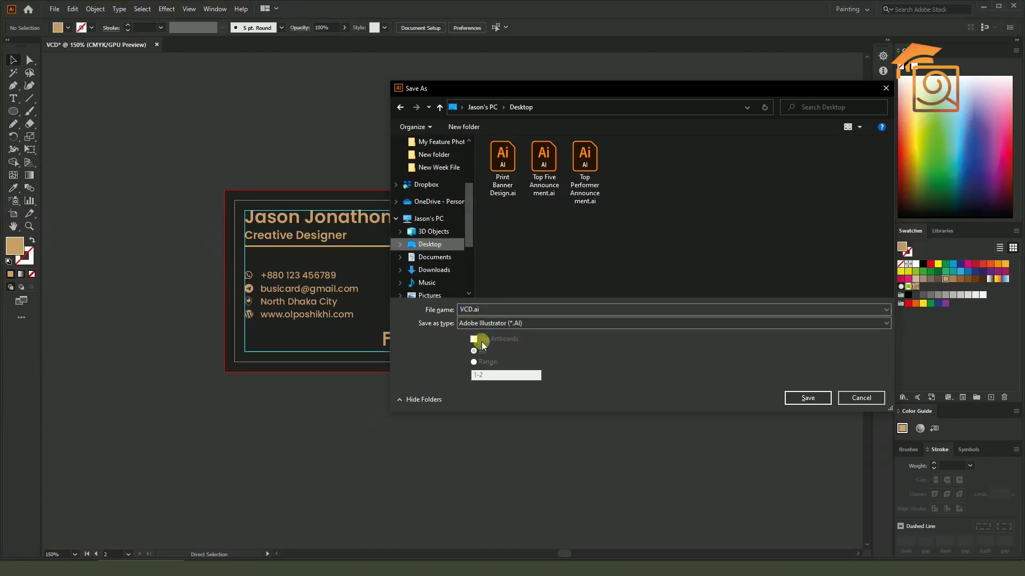
{"action": "left_click", "coordinate": [789, 398]}
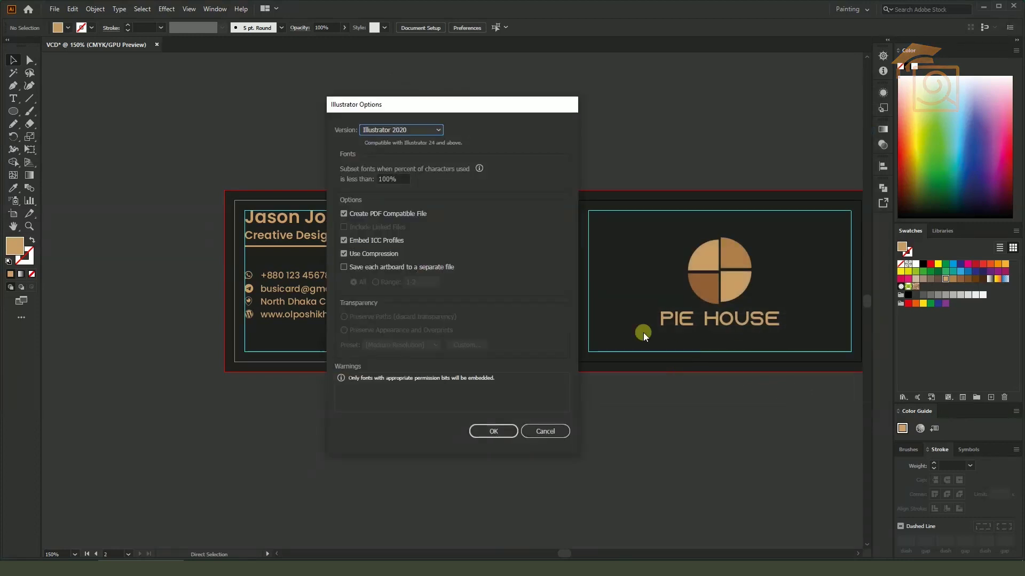
{"action": "left_click", "coordinate": [511, 427]}
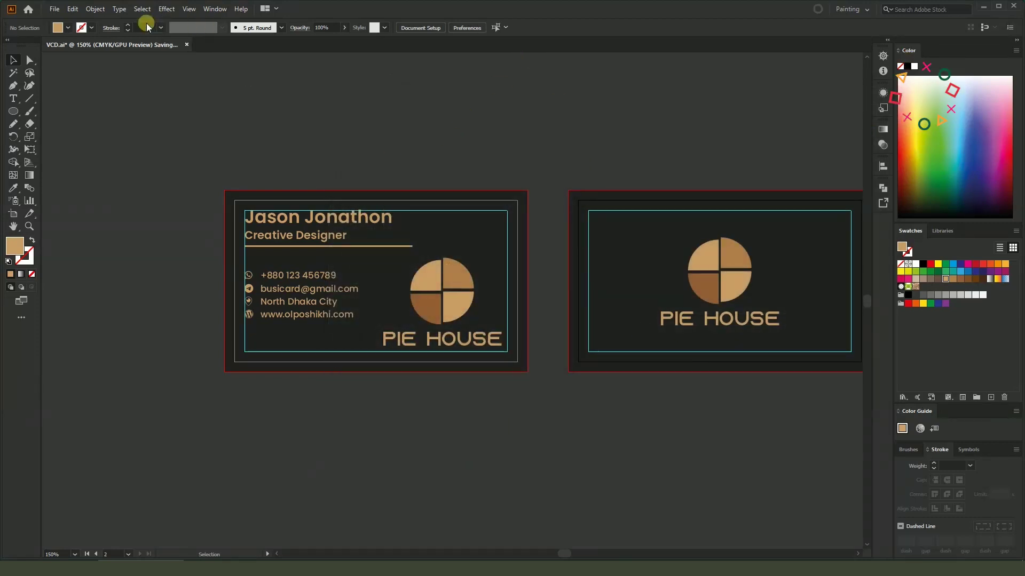
Export the document as JPEG with Use Artboards so each card becomes its own image
{"action": "left_click", "coordinate": [55, 9]}
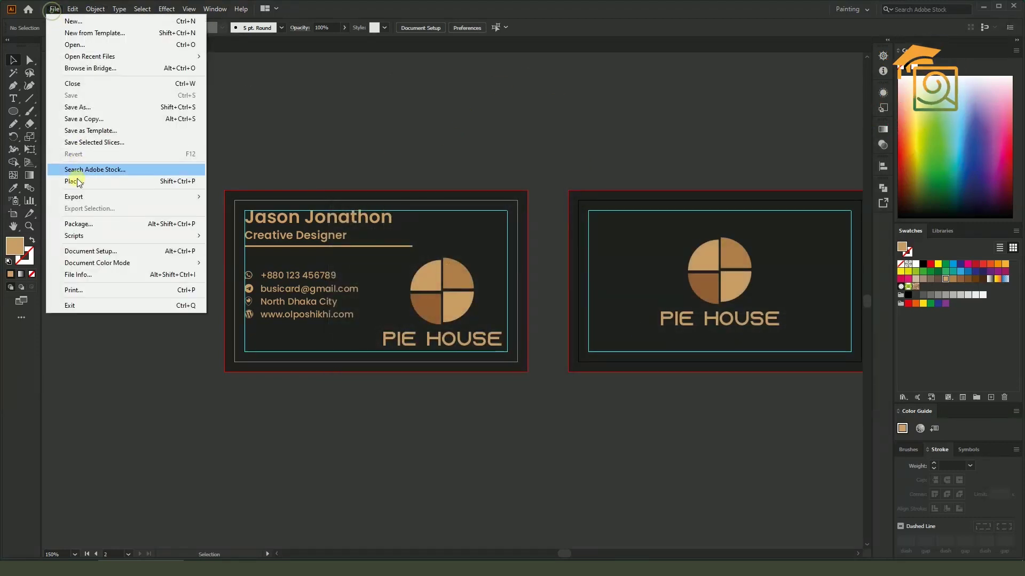
{"action": "left_click", "coordinate": [79, 196]}
{"action": "left_click", "coordinate": [238, 208]}
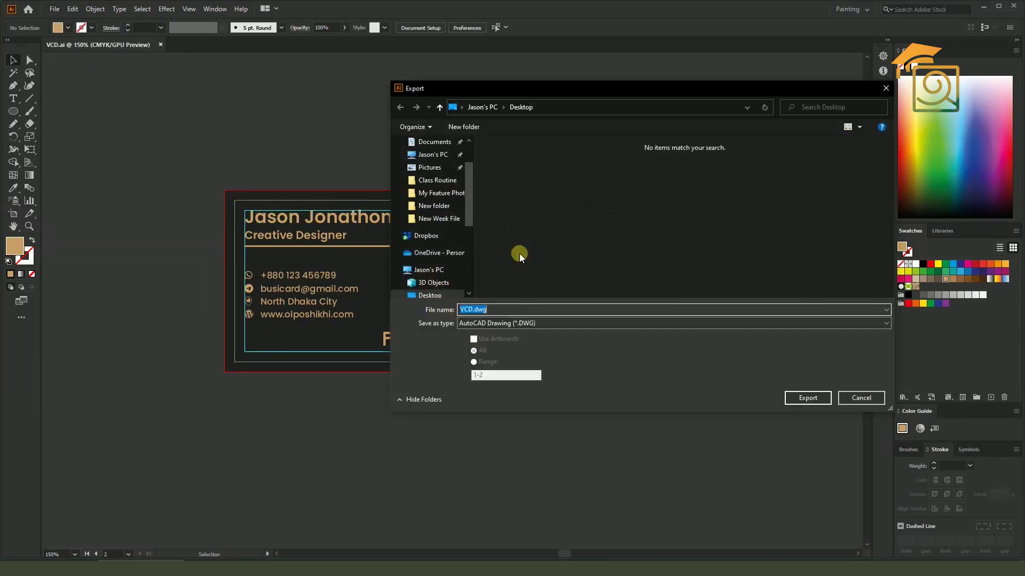
{"action": "left_click", "coordinate": [508, 329]}
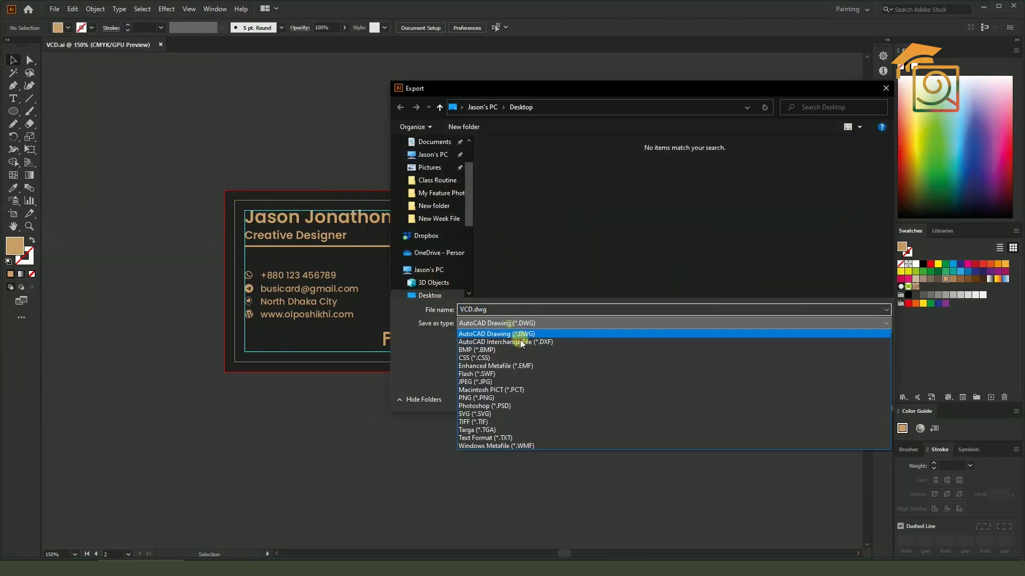
{"action": "left_click", "coordinate": [489, 380]}
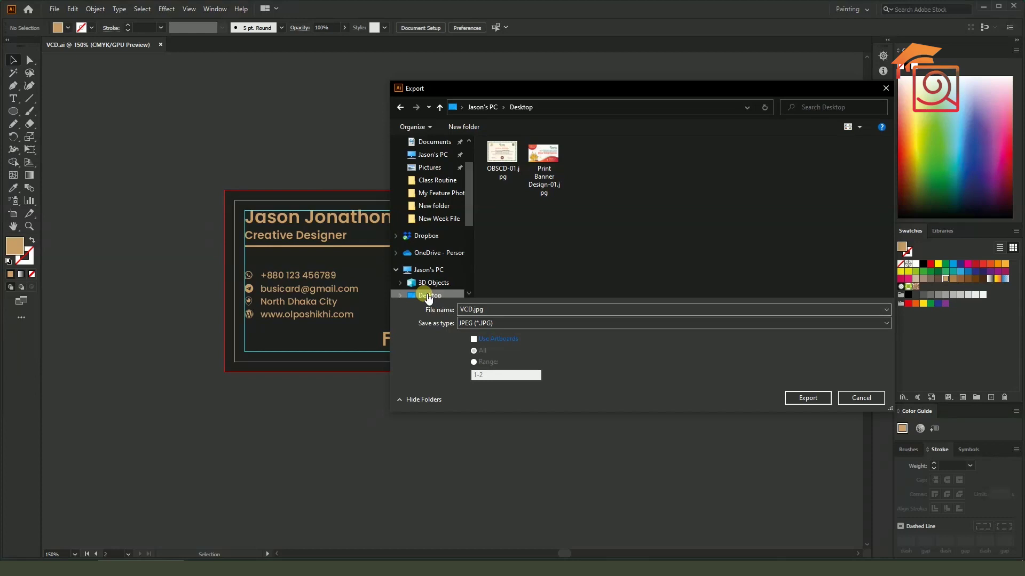
{"action": "left_click", "coordinate": [495, 341]}
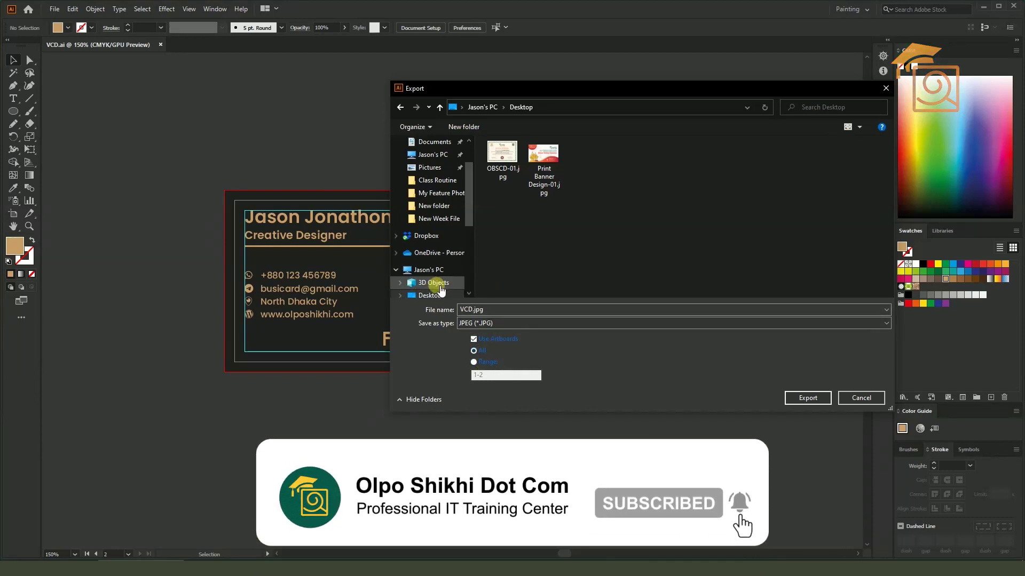
{"action": "scroll", "coordinate": [434, 261], "scroll_direction": "down", "scroll_amount": 1}
{"action": "left_click", "coordinate": [803, 397]}
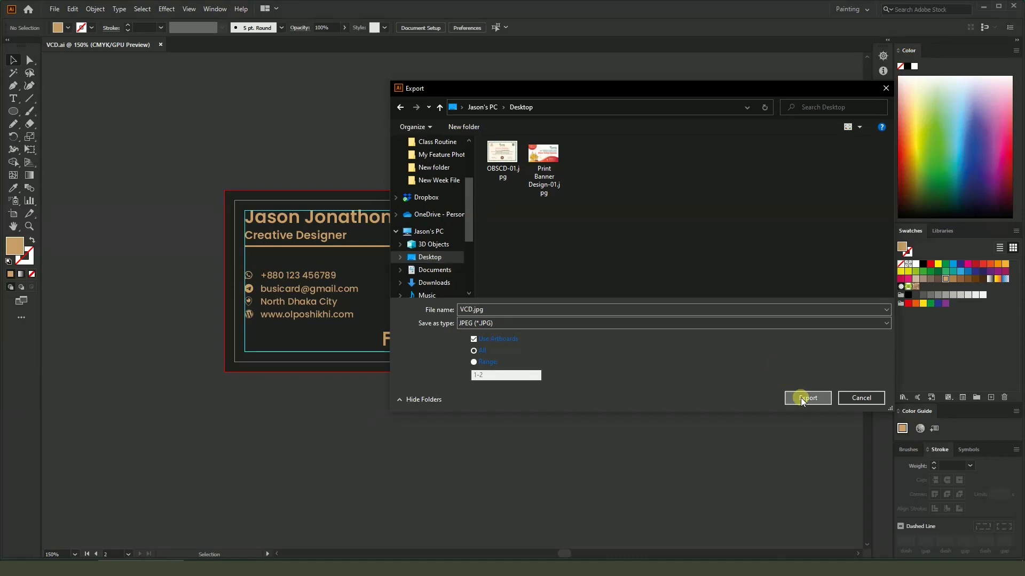
Confirm the JPEG options with RGB colour and open the exported VCD-01.jpg
{"action": "left_click_drag", "start_coordinate": [427, 165], "coordinate": [682, 145]}
{"action": "left_click", "coordinate": [681, 183]}
{"action": "left_click", "coordinate": [674, 206]}
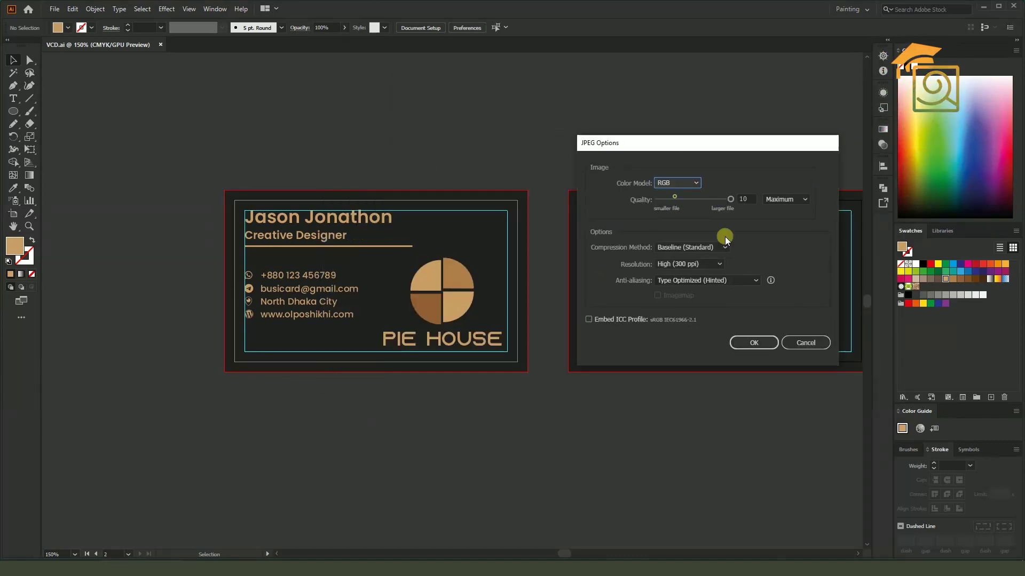
{"action": "left_click", "coordinate": [765, 344]}
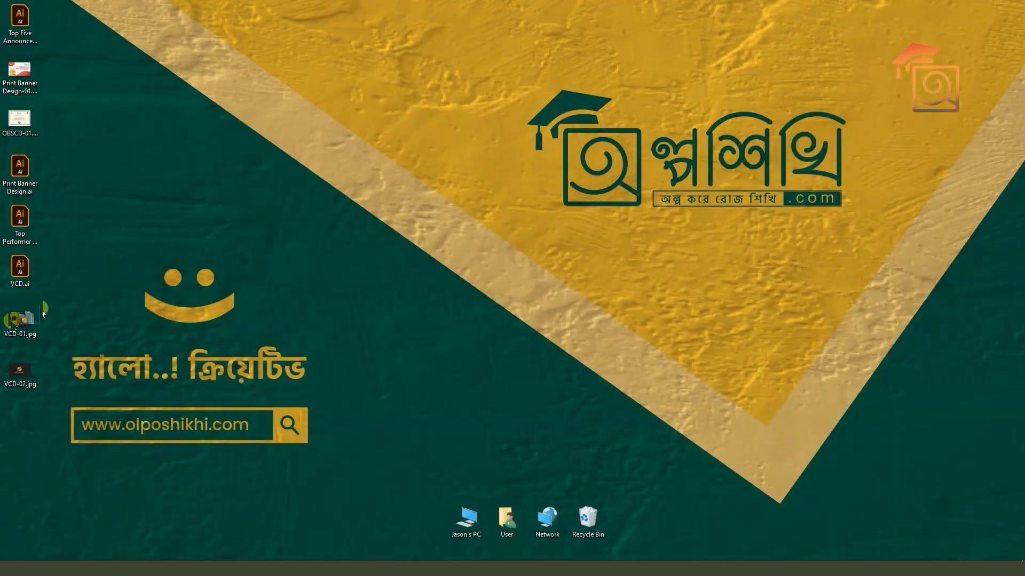
{"action": "double_click", "coordinate": [39, 318]}
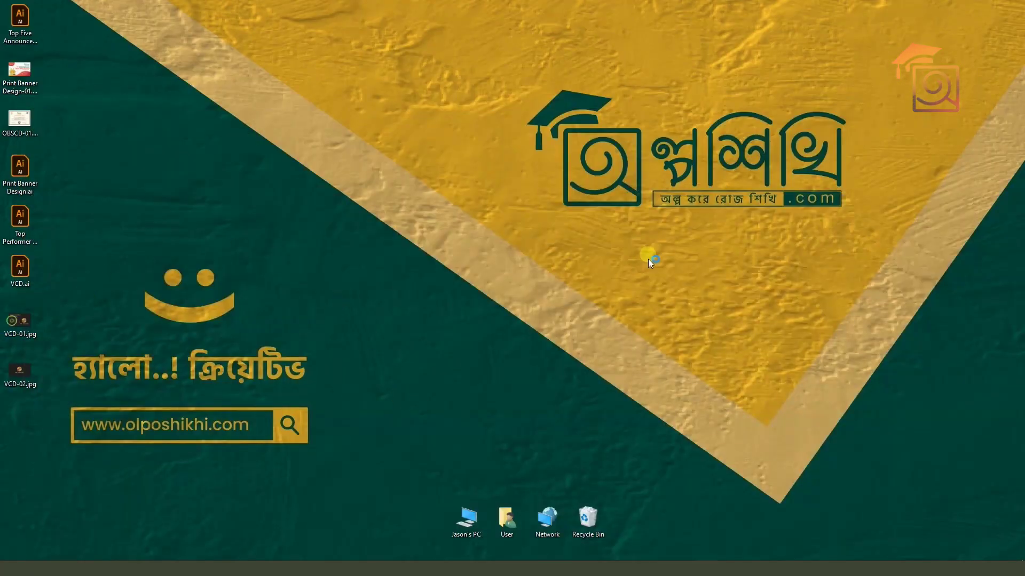
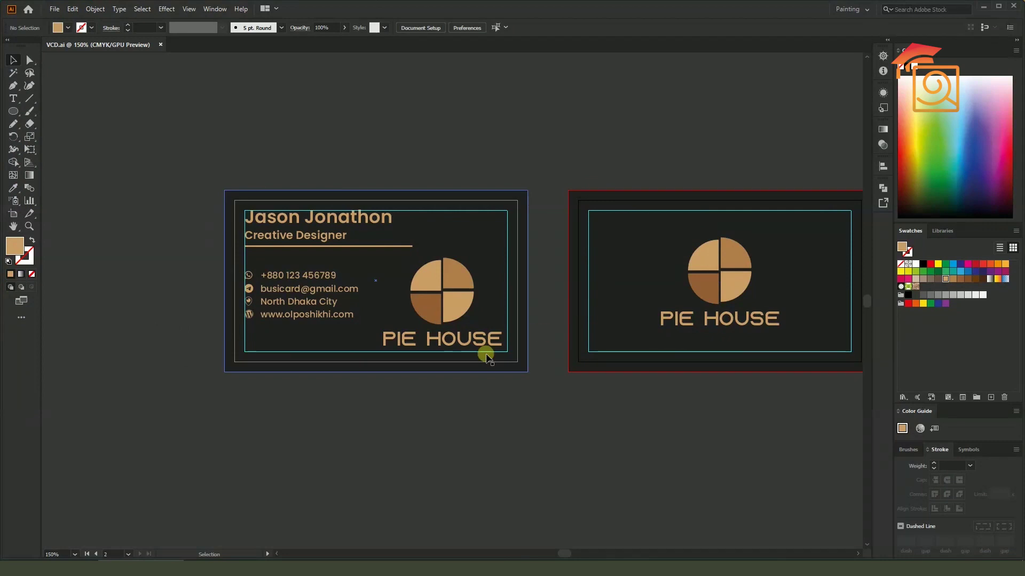
Open the Florid Vector Pack library from Window > Symbol Libraries
{"action": "left_click", "coordinate": [215, 9]}
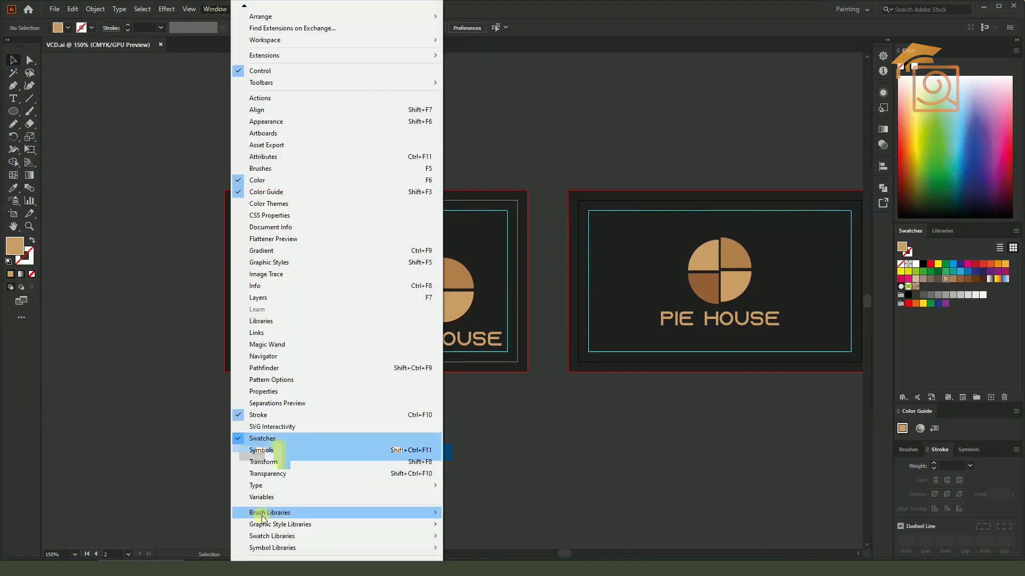
{"action": "mouse_move", "coordinate": [262, 552]}
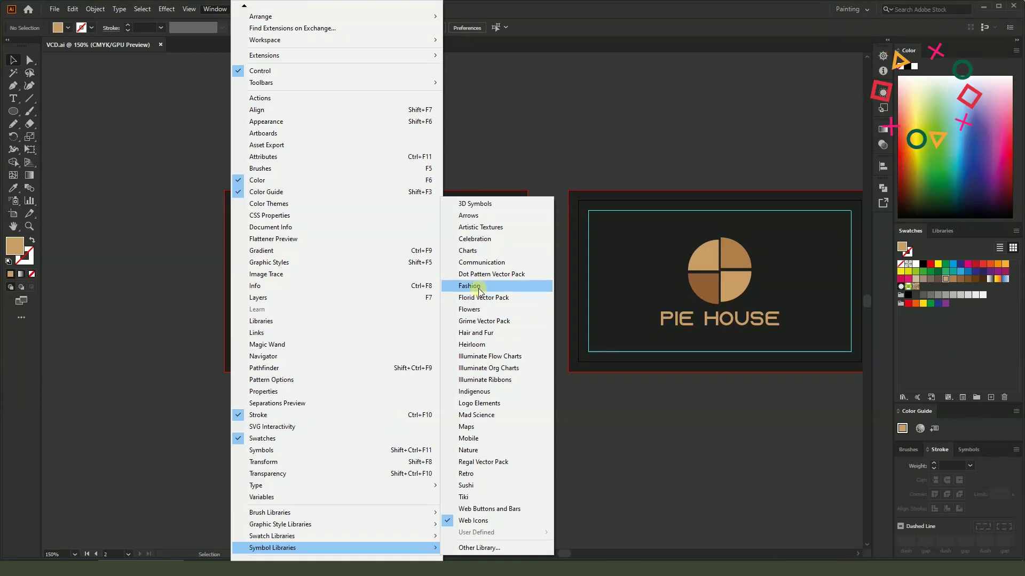
{"action": "left_click", "coordinate": [484, 299]}
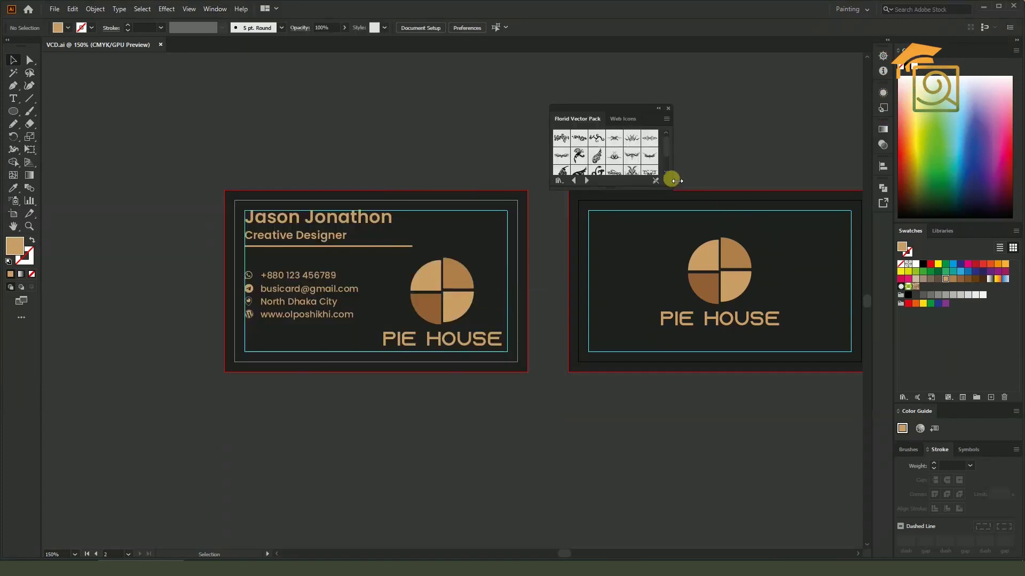
Drag the Florid Vector Pack 06 ornament above the front card and scale it down to 1.624 in wide
{"action": "left_click_drag", "start_coordinate": [673, 190], "coordinate": [808, 364]}
{"action": "left_click_drag", "start_coordinate": [662, 112], "coordinate": [739, 85]}
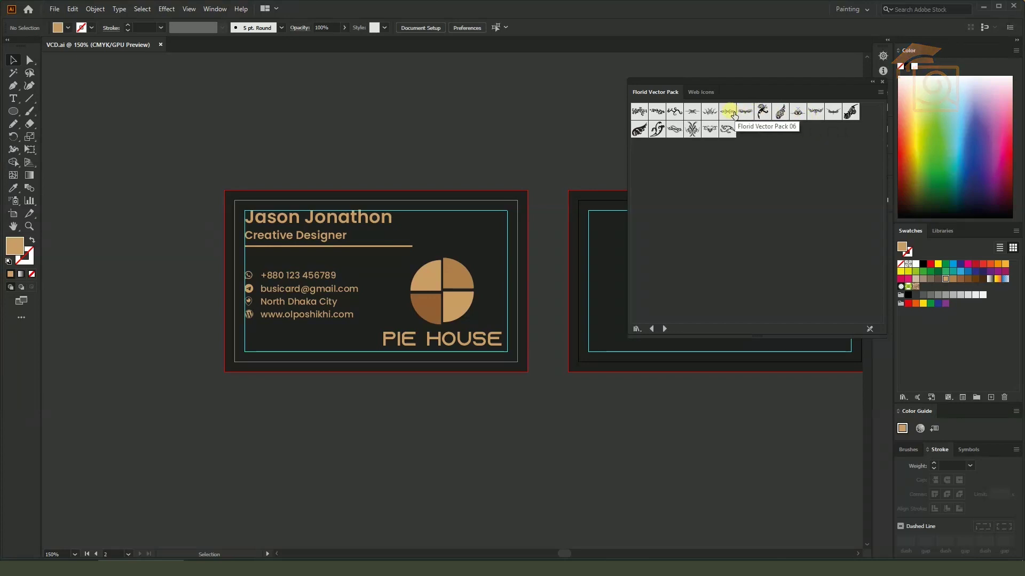
{"action": "left_click_drag", "start_coordinate": [734, 116], "coordinate": [535, 130]}
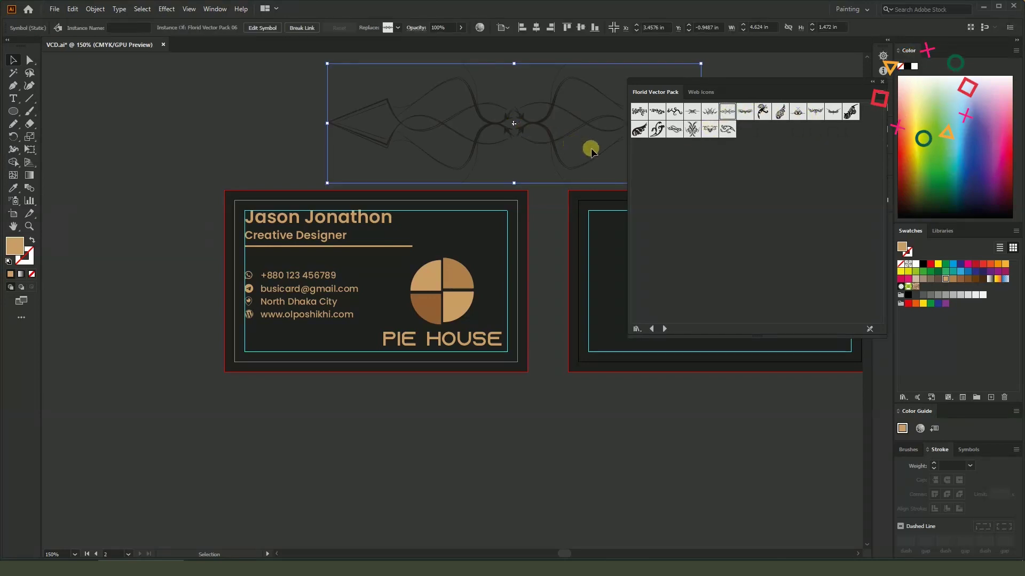
{"action": "left_click_drag", "start_coordinate": [700, 63], "coordinate": [458, 141]}
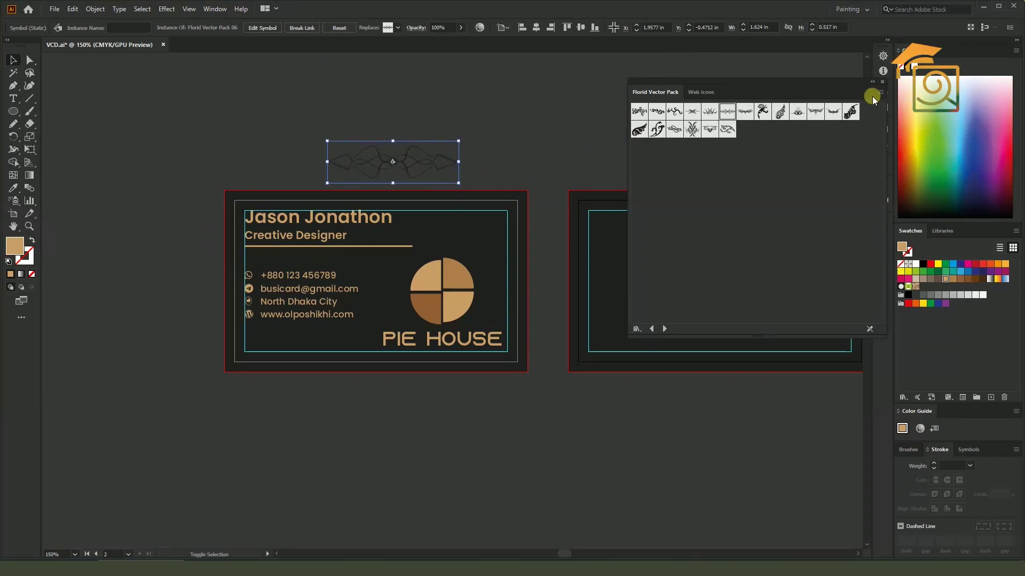
{"action": "scroll", "coordinate": [403, 163], "scroll_direction": "up", "scroll_amount": 2}
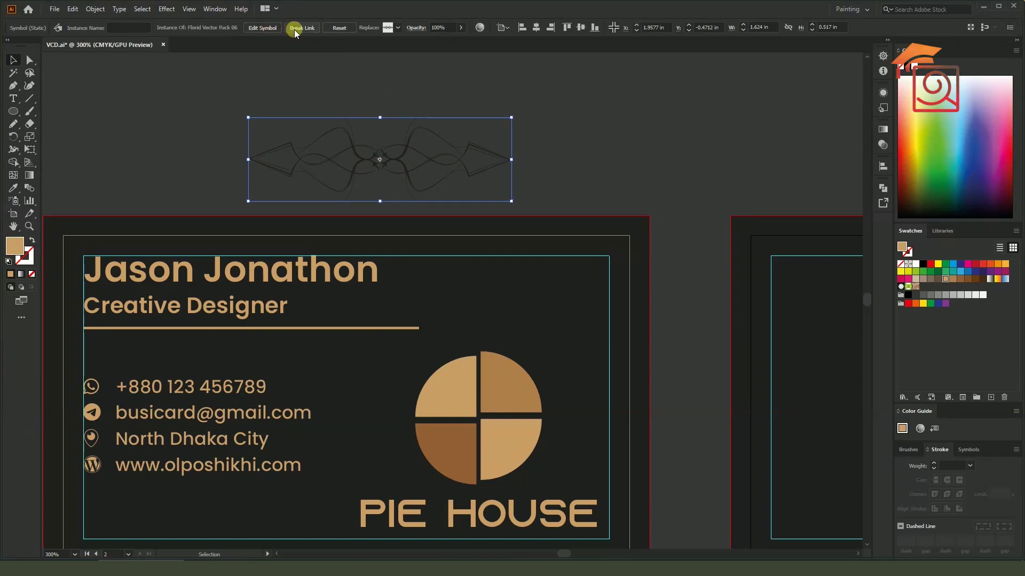
Break the ornament's symbol link and eyedrop the pie's tan colour onto it
{"action": "left_click", "coordinate": [302, 27]}
{"action": "left_click", "coordinate": [14, 188]}
{"action": "left_click", "coordinate": [502, 394]}
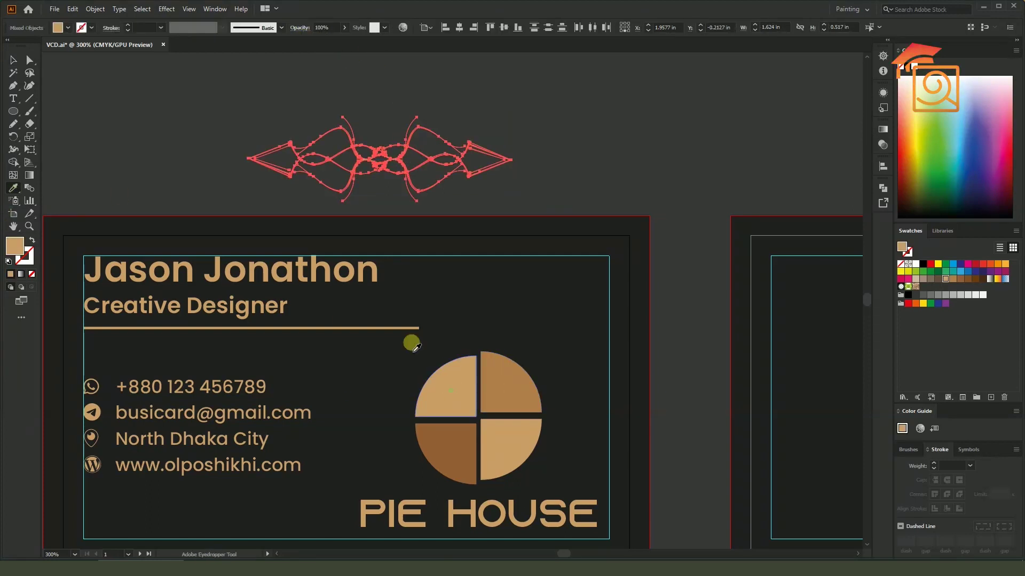
Shrink the tan ornament and move it onto the front card's top-right area
{"action": "left_click", "coordinate": [13, 60]}
{"action": "left_click_drag", "start_coordinate": [512, 117], "coordinate": [316, 192]}
{"action": "left_click", "coordinate": [391, 125]}
{"action": "left_click_drag", "start_coordinate": [249, 163], "coordinate": [577, 281]}
{"action": "left_click", "coordinate": [405, 151]}
Duplicate the ornament, rotate the copy 90° and set it vertically beside the original
{"action": "left_click", "coordinate": [639, 238]}
{"action": "left_click_drag", "start_coordinate": [564, 277], "coordinate": [565, 314]}
{"action": "left_click_drag", "start_coordinate": [616, 293], "coordinate": [583, 368]}
{"action": "left_click_drag", "start_coordinate": [569, 311], "coordinate": [613, 317]}
{"action": "scroll", "coordinate": [591, 279], "scroll_direction": "up", "scroll_amount": 1}
Line up the horizontal ornament with the top of the vertical one at the corner
{"action": "left_click_drag", "start_coordinate": [580, 270], "coordinate": [601, 269]}
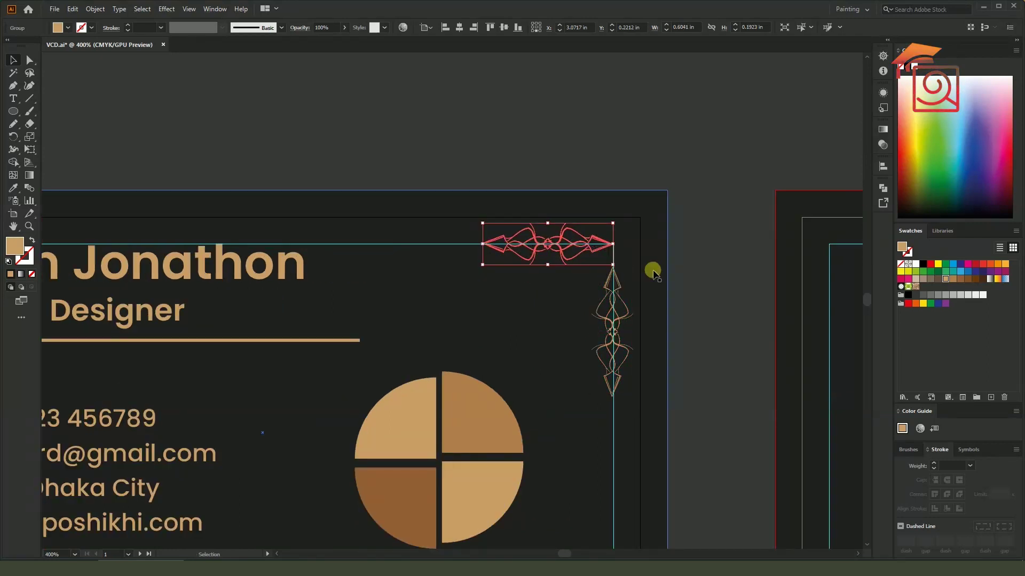
{"action": "left_click", "coordinate": [638, 235]}
{"action": "scroll", "coordinate": [605, 261], "scroll_direction": "up", "scroll_amount": 3}
{"action": "left_click_drag", "start_coordinate": [639, 306], "coordinate": [639, 236]}
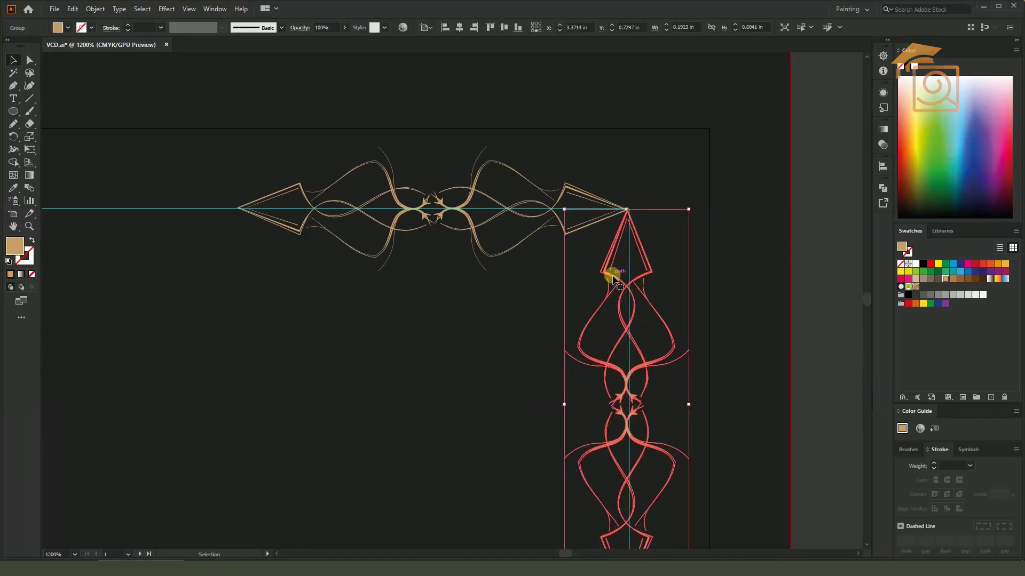
{"action": "left_click", "coordinate": [799, 199]}
{"action": "scroll", "coordinate": [635, 224], "scroll_direction": "up", "scroll_amount": 3}
{"action": "scroll", "coordinate": [635, 222], "scroll_direction": "up", "scroll_amount": 3}
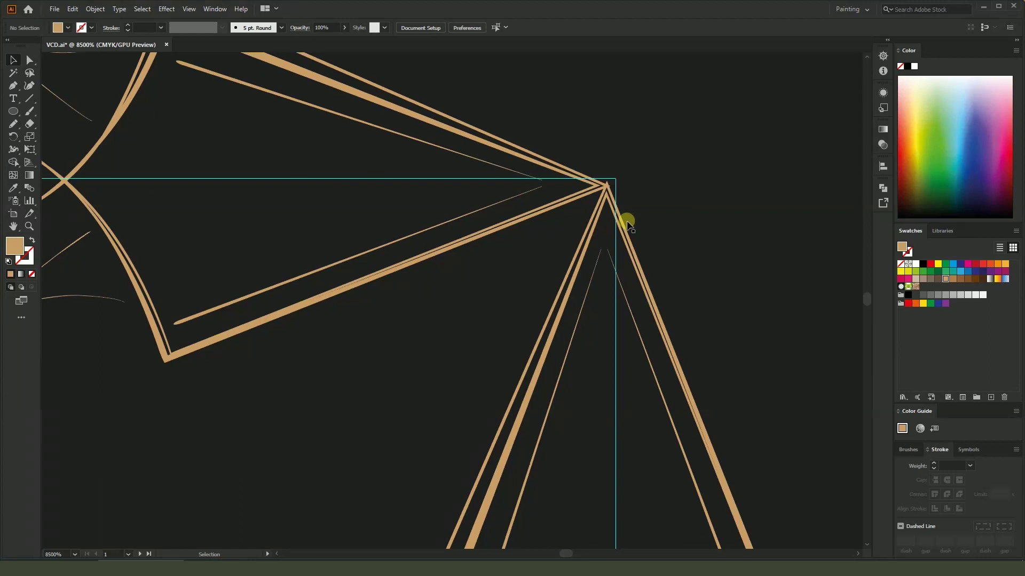
Fine-tune both ornament pieces until their tips meet exactly, then zoom back out
{"action": "left_click_drag", "start_coordinate": [584, 196], "coordinate": [594, 193]}
{"action": "left_click_drag", "start_coordinate": [629, 228], "coordinate": [629, 224]}
{"action": "left_click", "coordinate": [583, 198]}
{"action": "left_click_drag", "start_coordinate": [583, 198], "coordinate": [584, 191]}
{"action": "scroll", "coordinate": [583, 191], "scroll_direction": "down", "scroll_amount": 15}
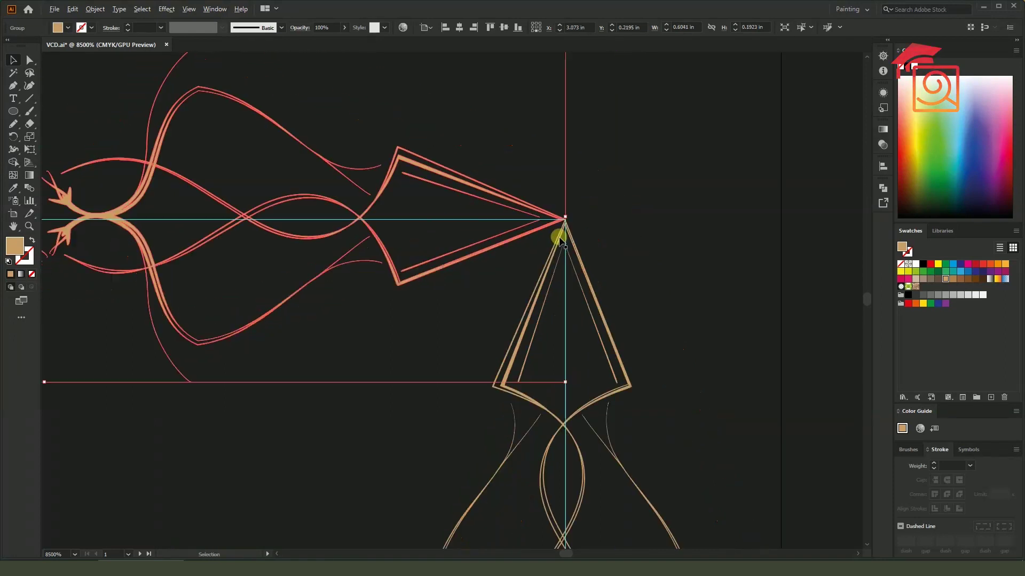
{"action": "left_click", "coordinate": [579, 204]}
{"action": "scroll", "coordinate": [579, 205], "scroll_direction": "up", "scroll_amount": 1}
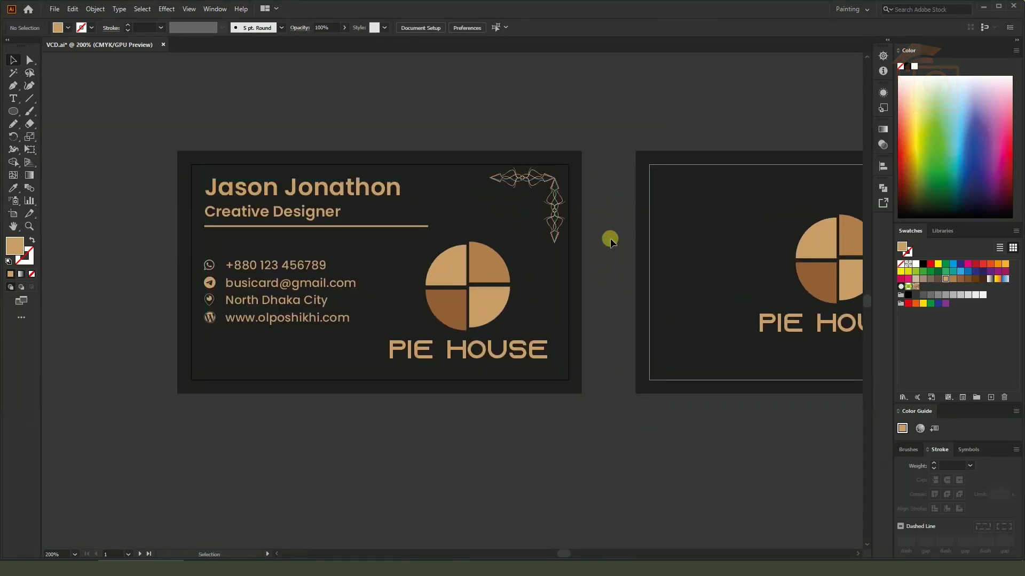
{"action": "left_click_drag", "start_coordinate": [615, 427], "coordinate": [560, 427]}
{"action": "left_click_drag", "start_coordinate": [666, 247], "coordinate": [710, 129]}
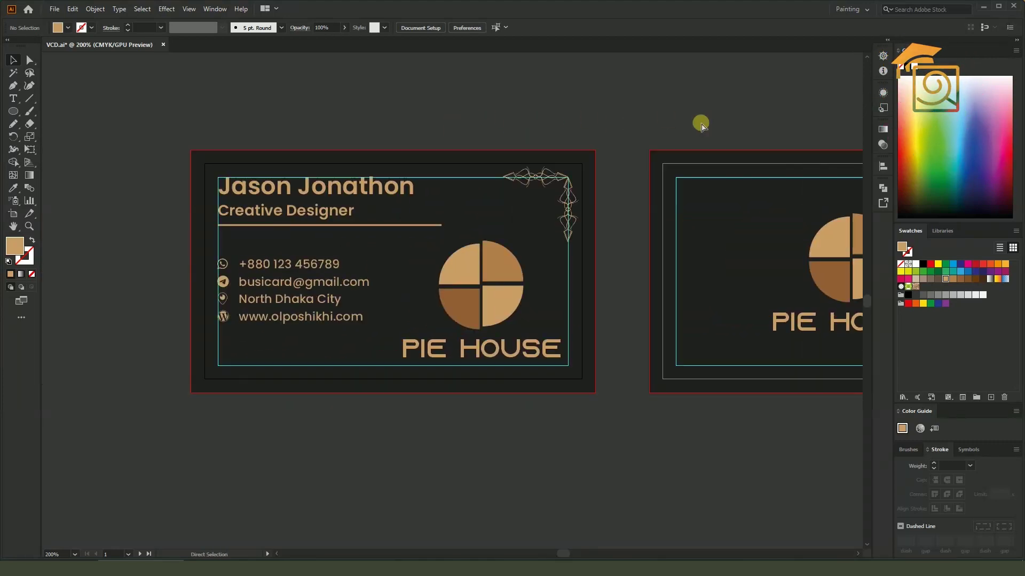
Export As JPEG to the Desktop with Use Artboards checked
{"action": "left_click", "coordinate": [55, 9]}
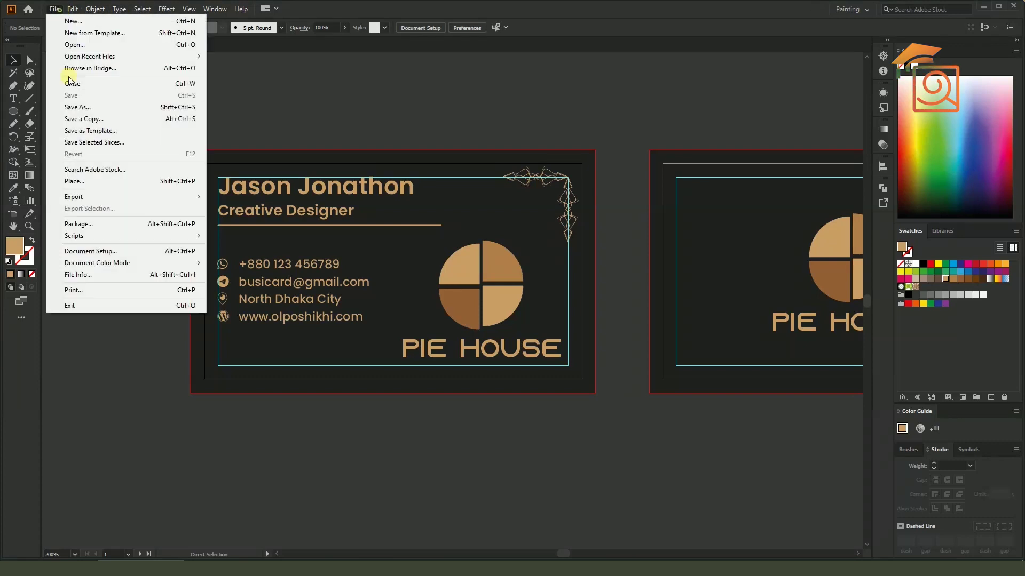
{"action": "mouse_move", "coordinate": [94, 200]}
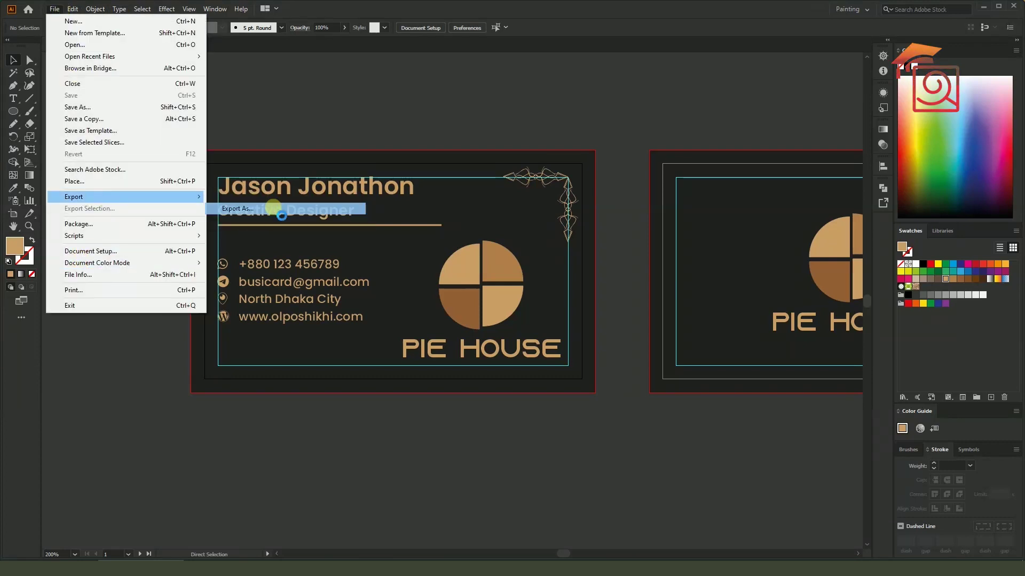
{"action": "left_click", "coordinate": [274, 208]}
{"action": "left_click", "coordinate": [487, 340]}
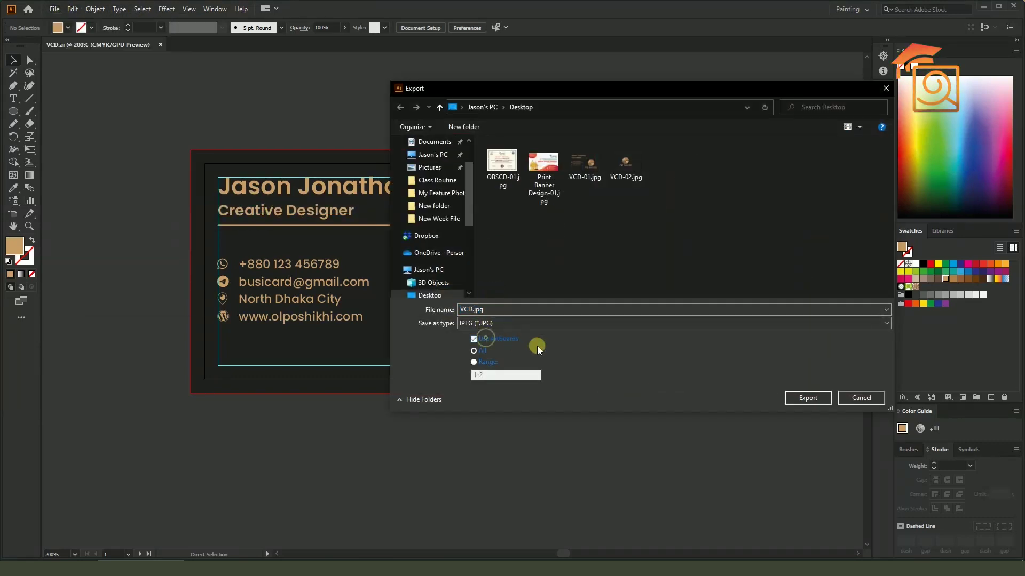
{"action": "left_click", "coordinate": [429, 296]}
{"action": "left_click", "coordinate": [807, 398]}
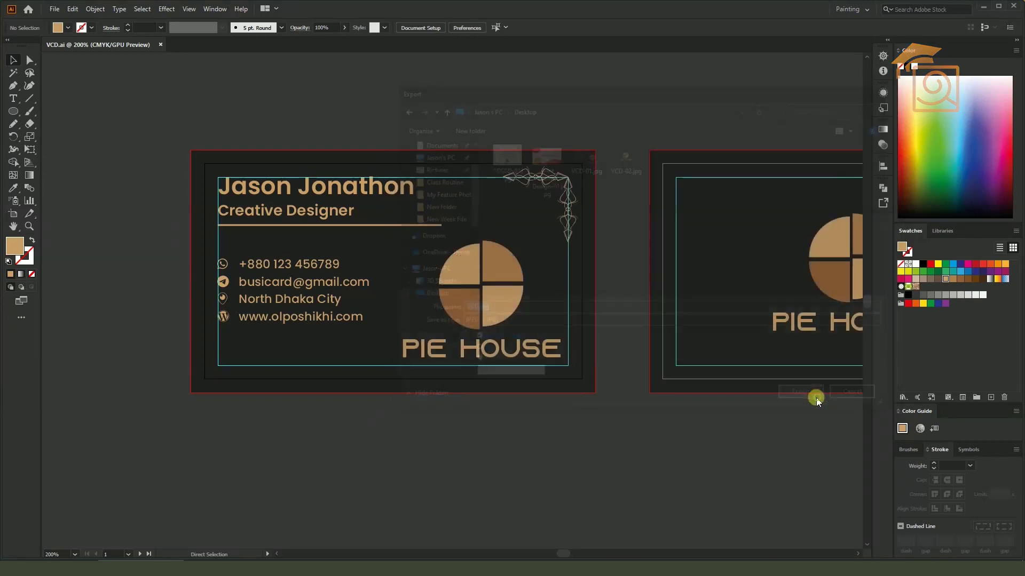
Set the JPEG colour model to RGB and replace the existing VCD-01.jpg and VCD-02.jpg
{"action": "left_click", "coordinate": [665, 183]}
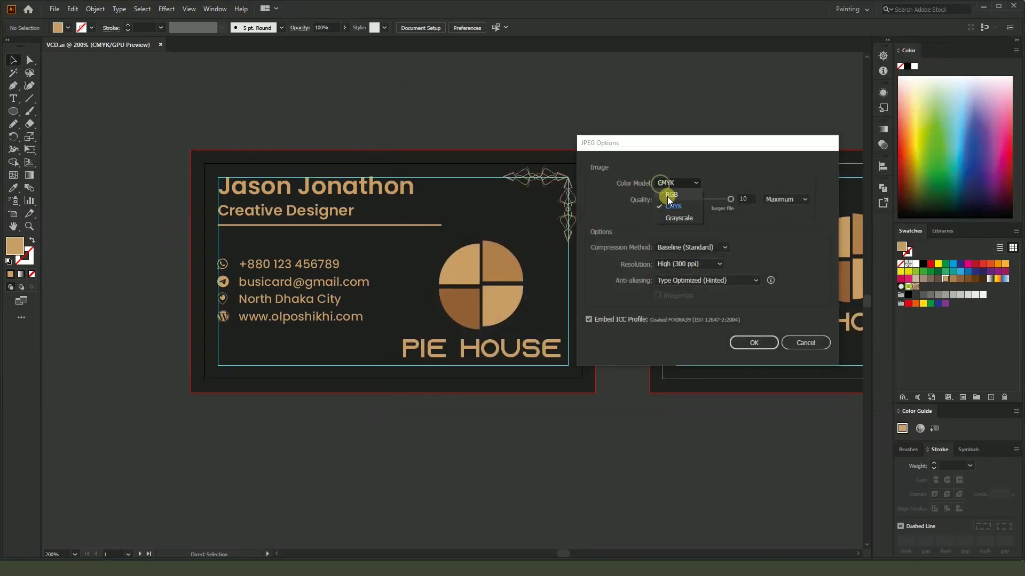
{"action": "left_click", "coordinate": [667, 191]}
{"action": "left_click", "coordinate": [745, 345]}
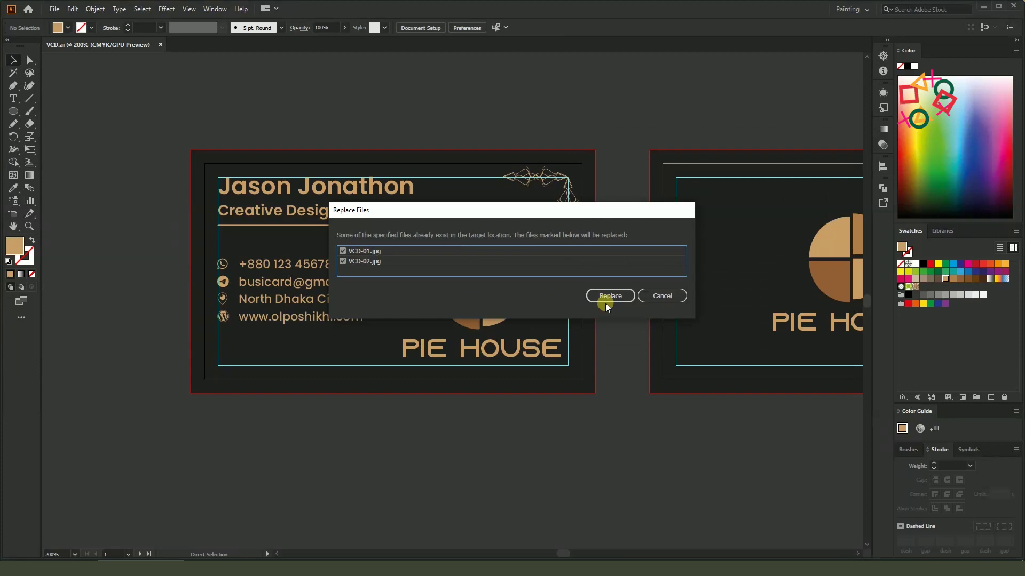
{"action": "left_click", "coordinate": [604, 297]}
{"action": "scroll", "coordinate": [518, 342], "scroll_direction": "up", "scroll_amount": 2}
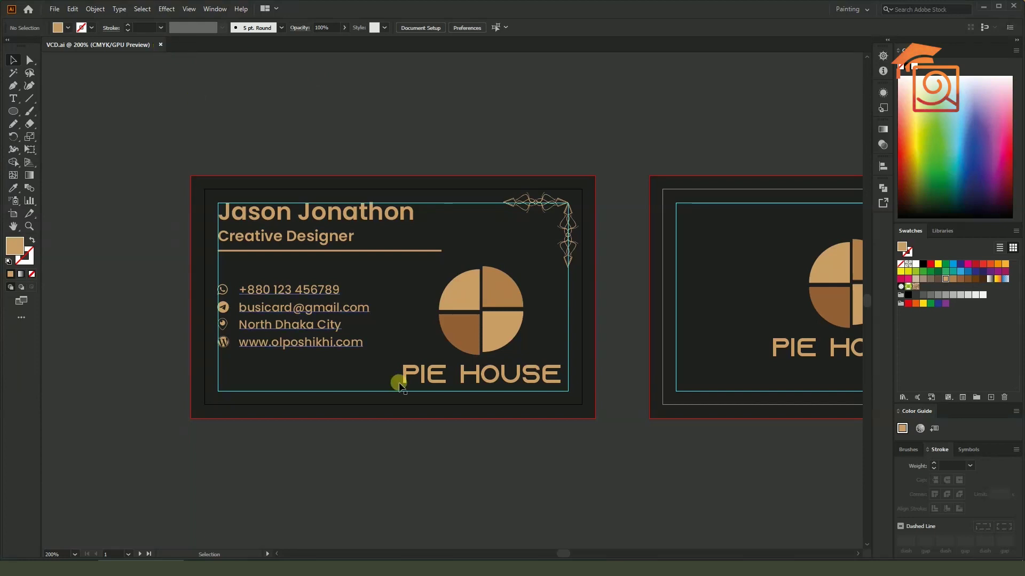
View VCD-01.jpg from the desktop in Photos, then return to the 'folding business card' results
{"action": "key", "text": "alt+Tab"}
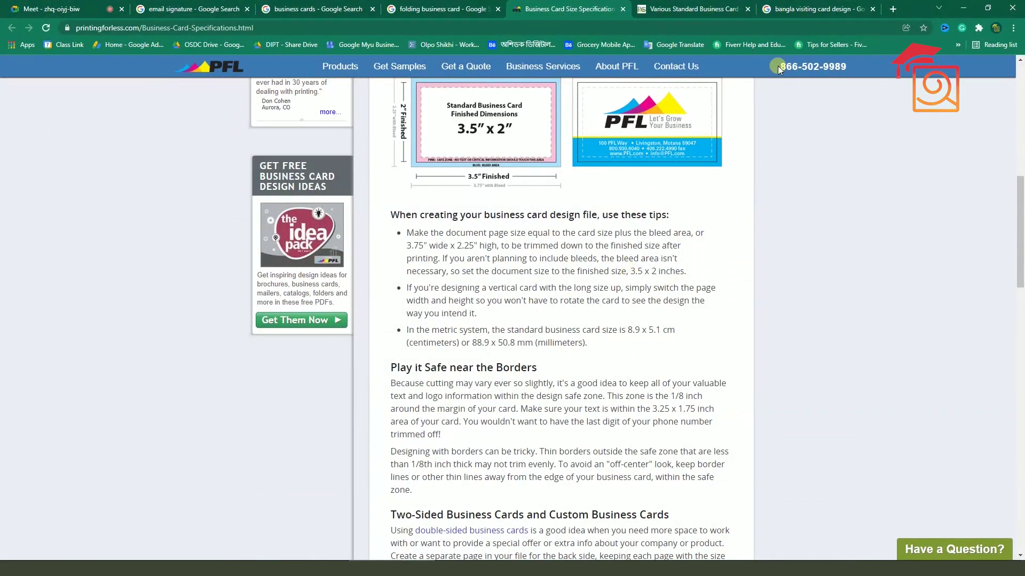
{"action": "left_click", "coordinate": [965, 6]}
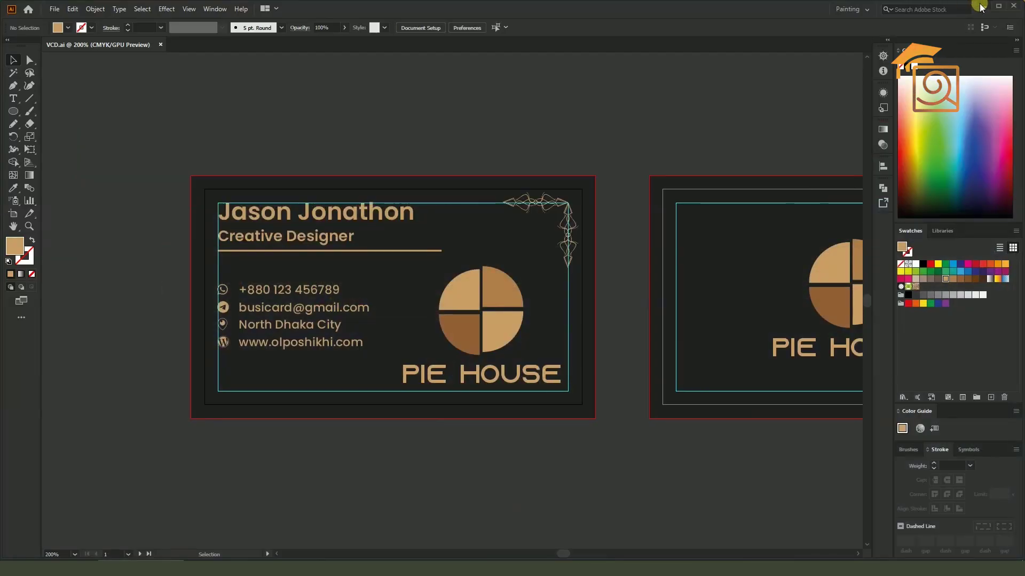
{"action": "left_click", "coordinate": [949, 7]}
{"action": "double_click", "coordinate": [34, 317]}
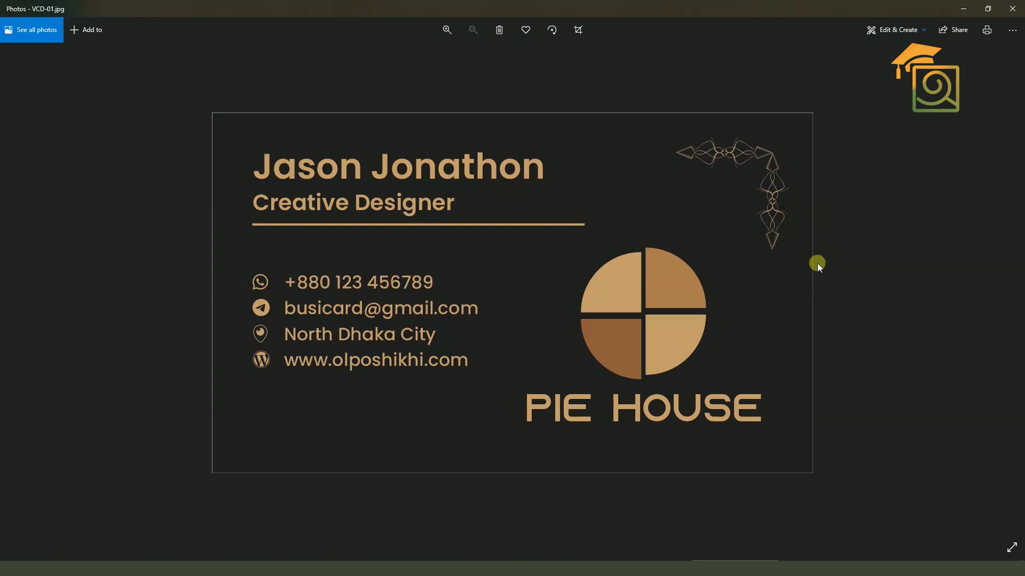
{"action": "left_click", "coordinate": [1021, 4]}
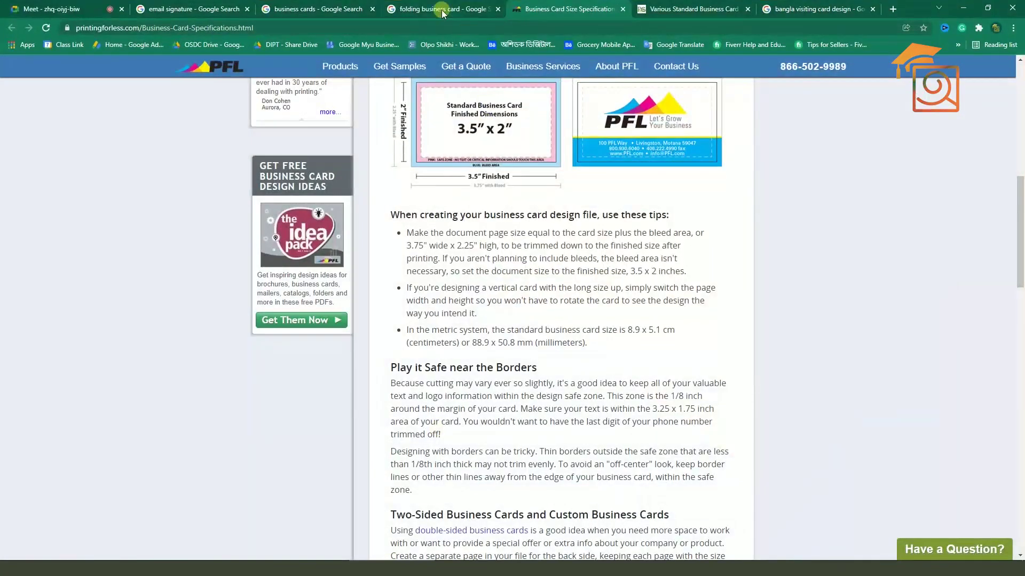
{"action": "left_click", "coordinate": [441, 9]}
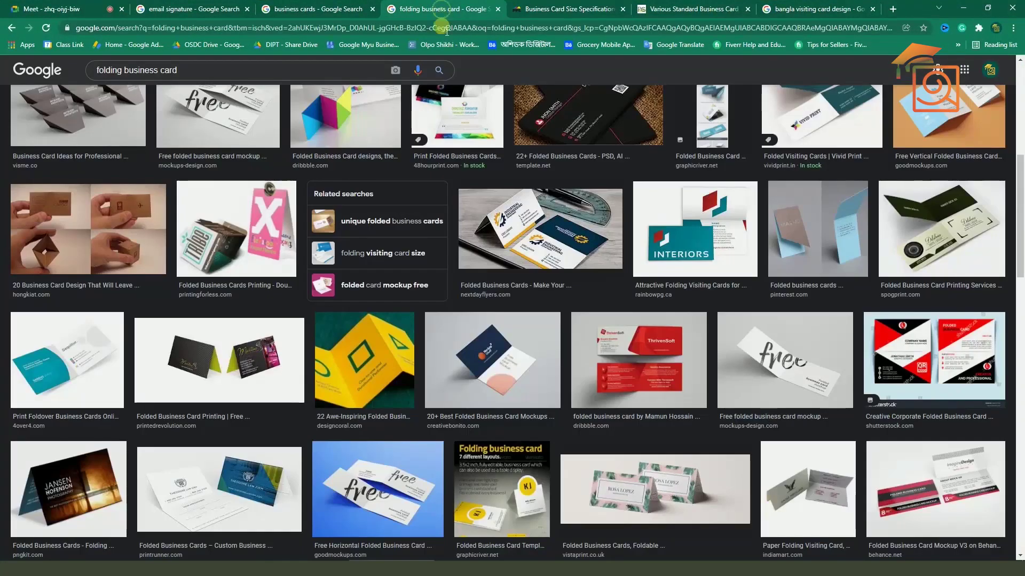
Preview Print Revolution's folded business card among the related images
{"action": "left_click", "coordinate": [522, 274]}
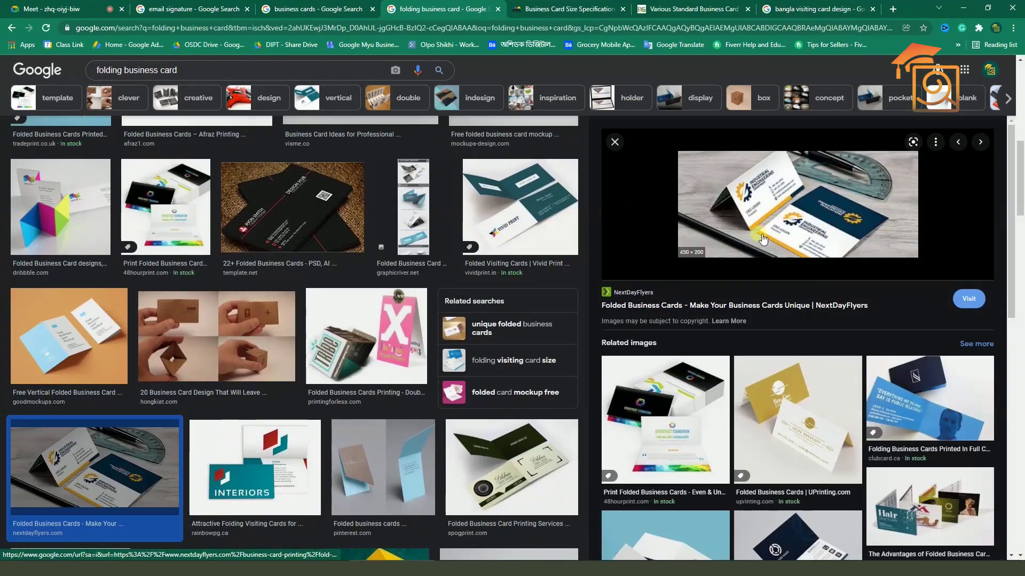
{"action": "scroll", "coordinate": [762, 239], "scroll_direction": "down", "scroll_amount": 5}
{"action": "left_click", "coordinate": [802, 332]}
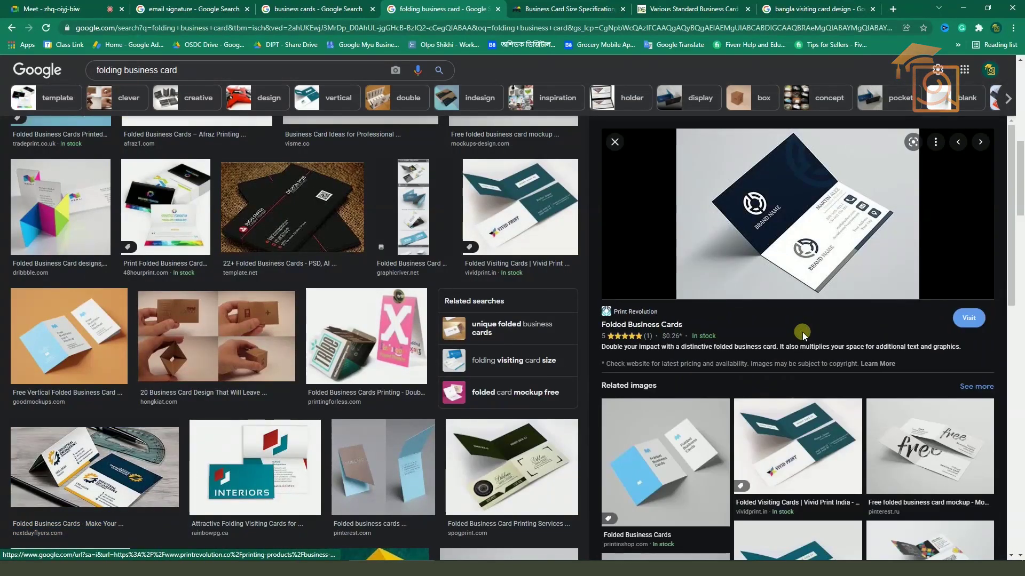
Delete the word 'folding' from the search query
{"action": "double_click", "coordinate": [168, 71]}
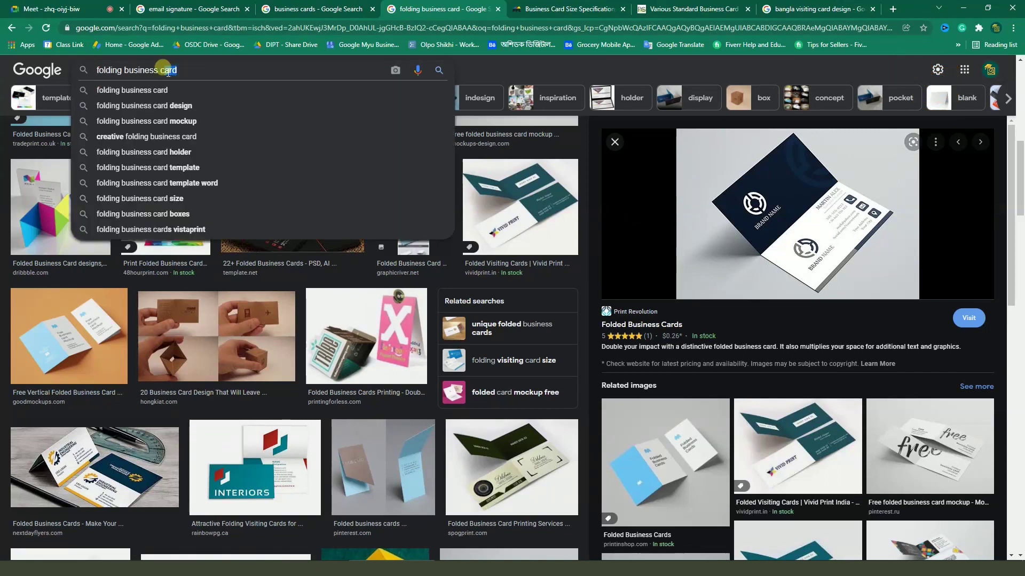
{"action": "double_click", "coordinate": [113, 70]}
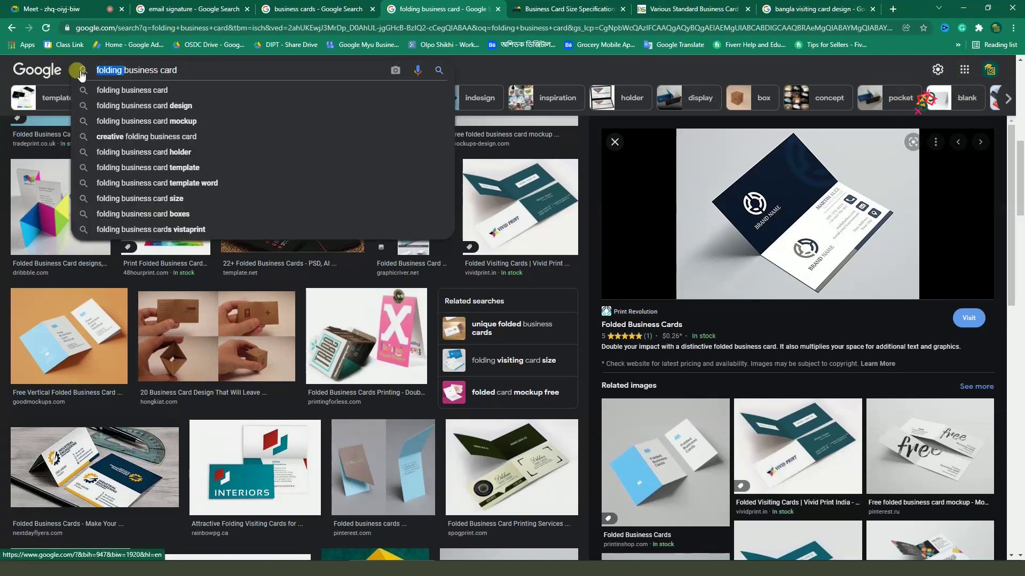
{"action": "key", "text": "BackSpace"}
Search images for 'business card mockup' and scroll through the results
{"action": "left_click", "coordinate": [171, 72]}
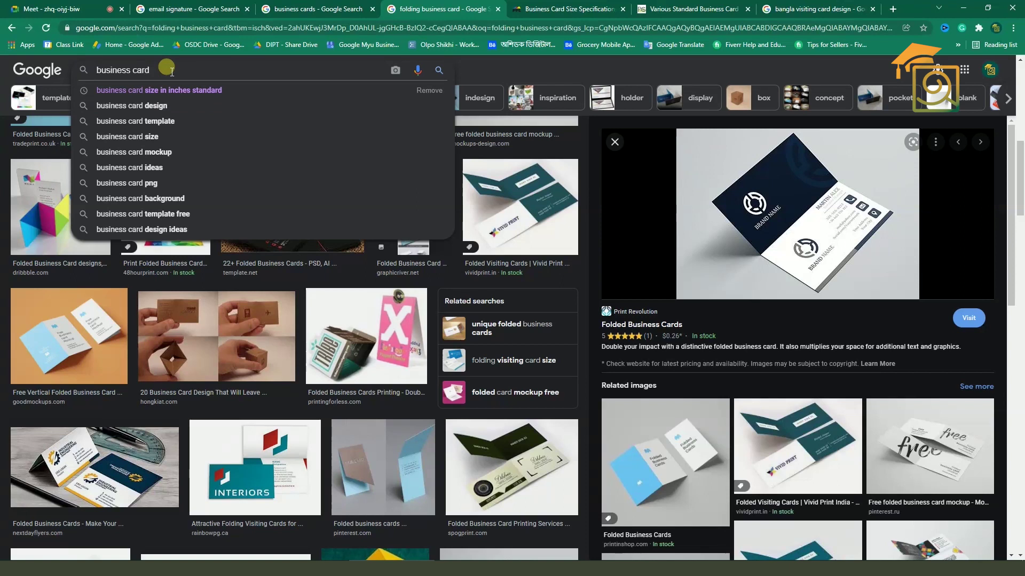
{"action": "type", "text": "mockup"}
{"action": "key", "text": "Return"}
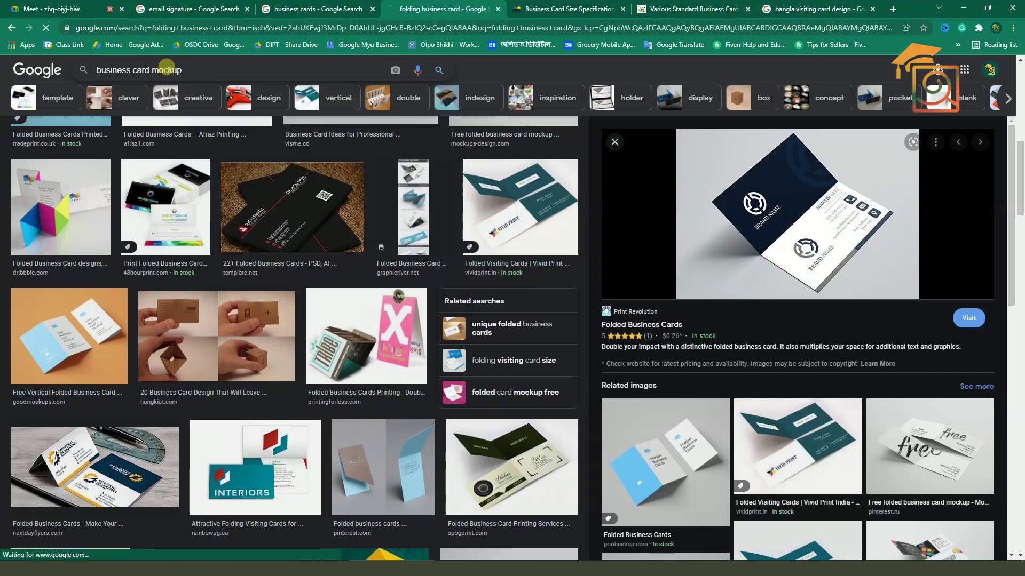
{"action": "scroll", "coordinate": [261, 275], "scroll_direction": "down", "scroll_amount": 3}
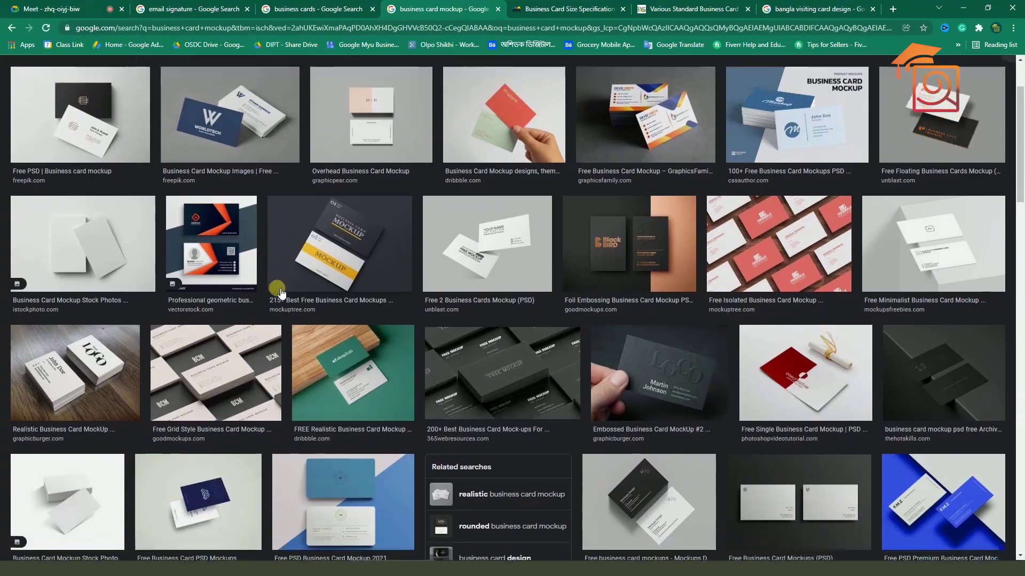
{"action": "scroll", "coordinate": [314, 295], "scroll_direction": "down", "scroll_amount": 2}
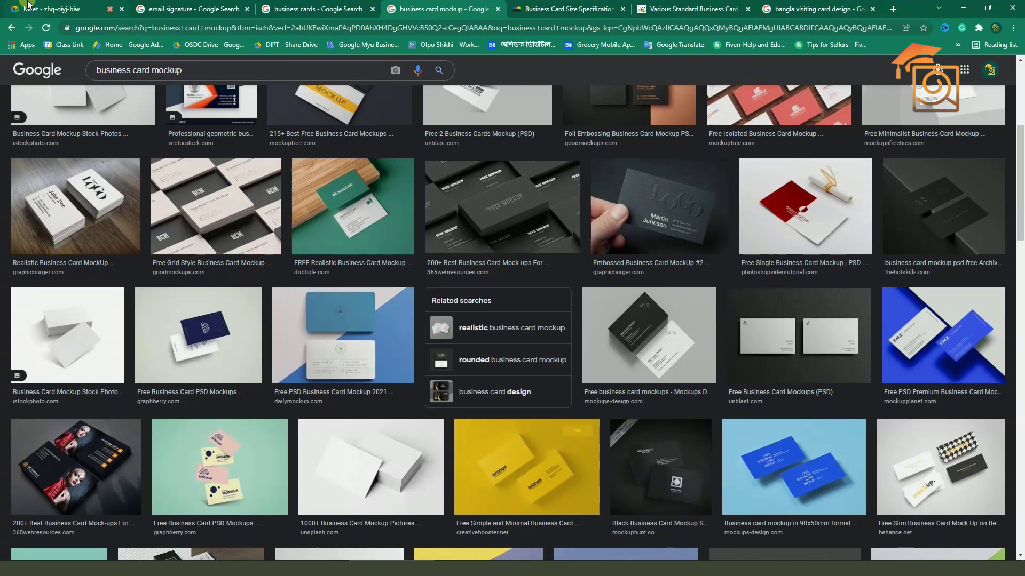
Compare the 'business cards' and 'business card mockup' result tabs
{"action": "left_click", "coordinate": [315, 9]}
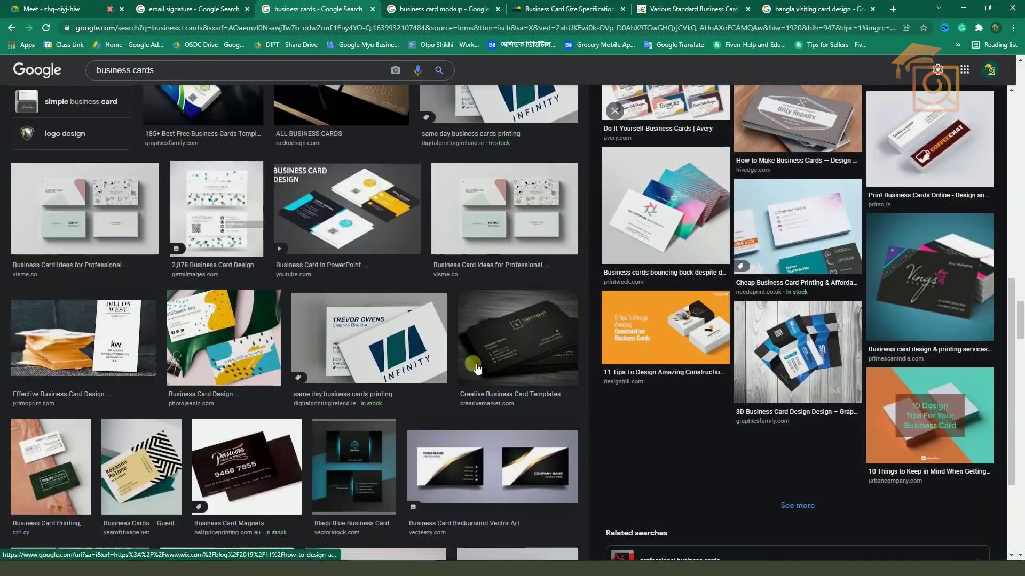
{"action": "scroll", "coordinate": [480, 372], "scroll_direction": "down", "scroll_amount": 3}
{"action": "scroll", "coordinate": [480, 372], "scroll_direction": "down", "scroll_amount": 3}
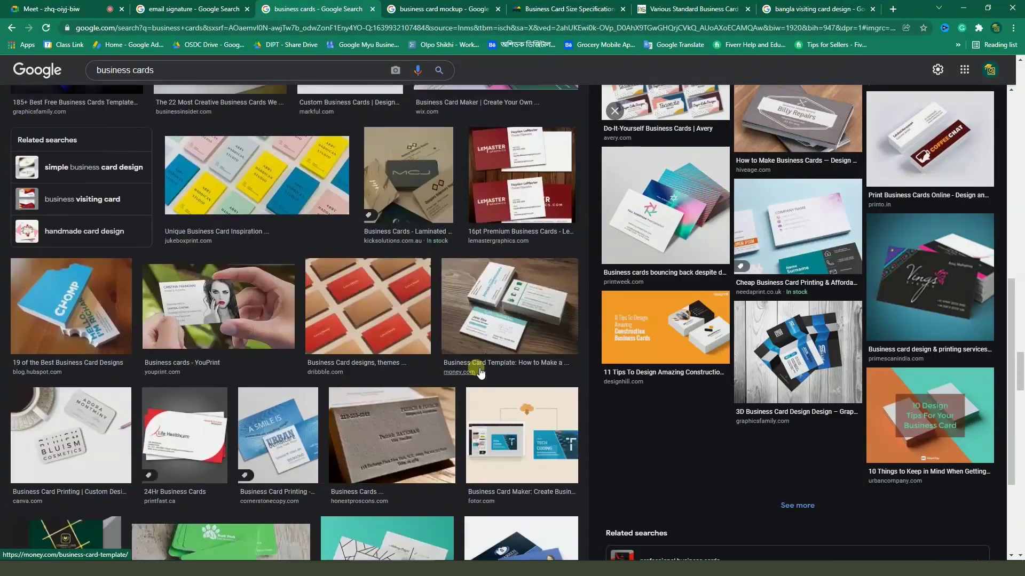
{"action": "scroll", "coordinate": [460, 380], "scroll_direction": "up", "scroll_amount": 2}
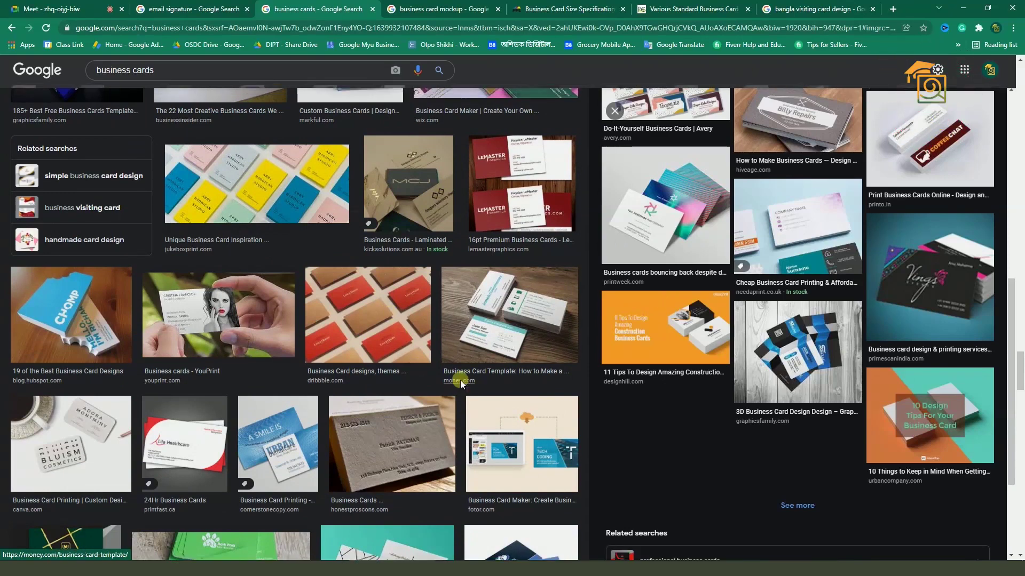
{"action": "key", "text": "ctrl+Tab"}
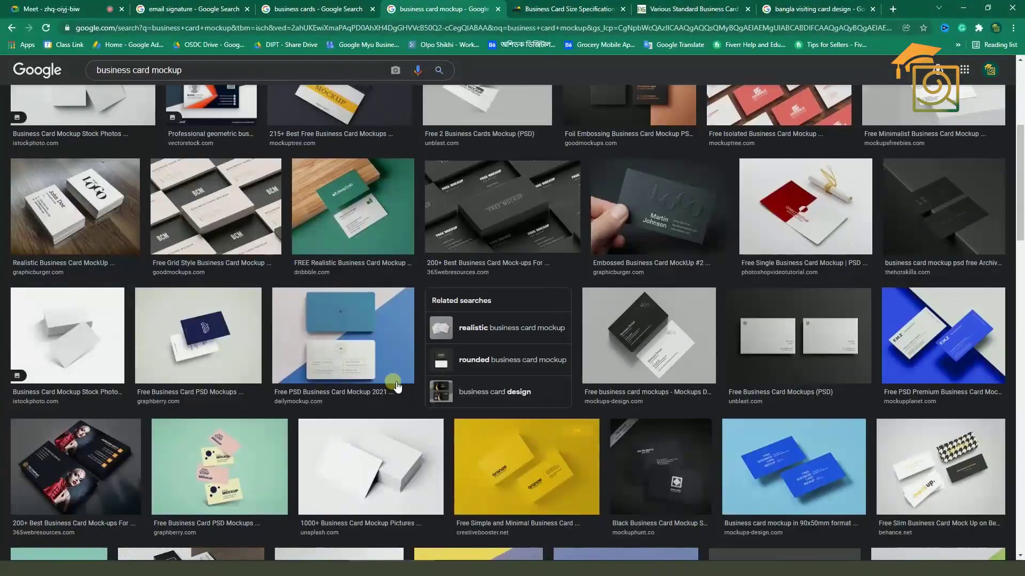
{"action": "key", "text": "ctrl+shift+Tab"}
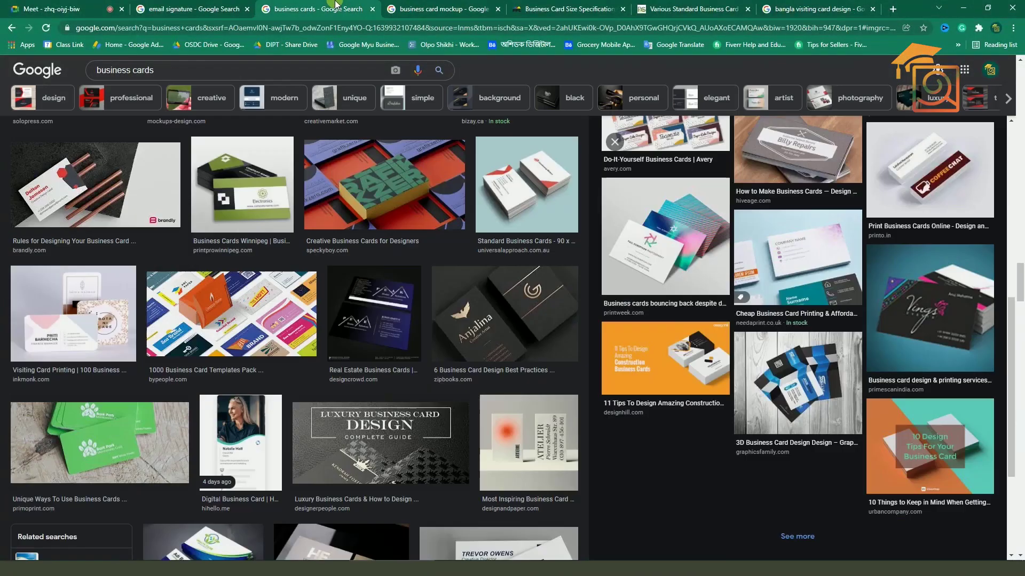
{"action": "left_click_drag", "start_coordinate": [160, 70], "coordinate": [19, 55]}
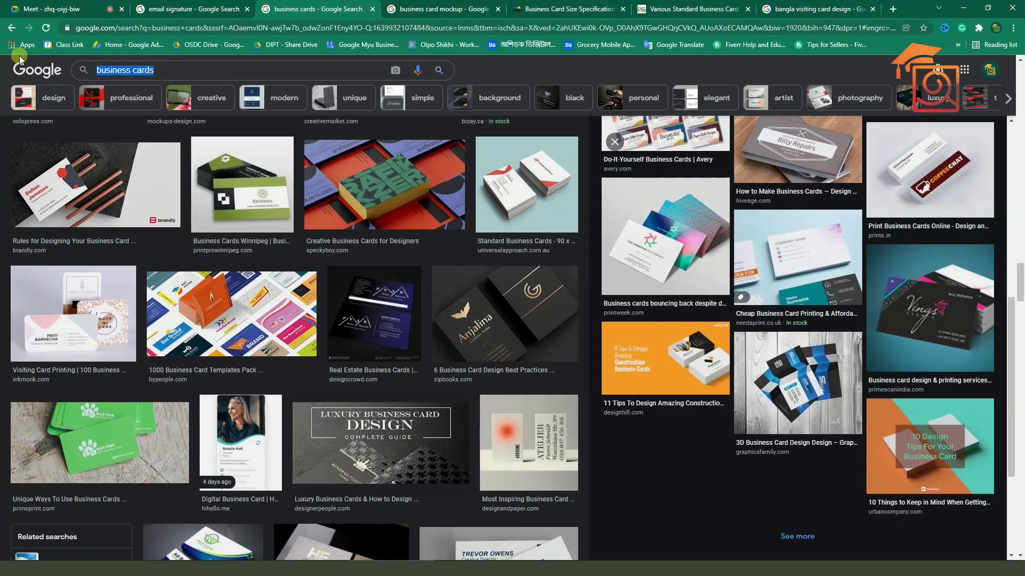
Search images for 'chips packet' and preview the Fried Tomato Flavor Potato Chips packet
{"action": "type", "text": "ch"}
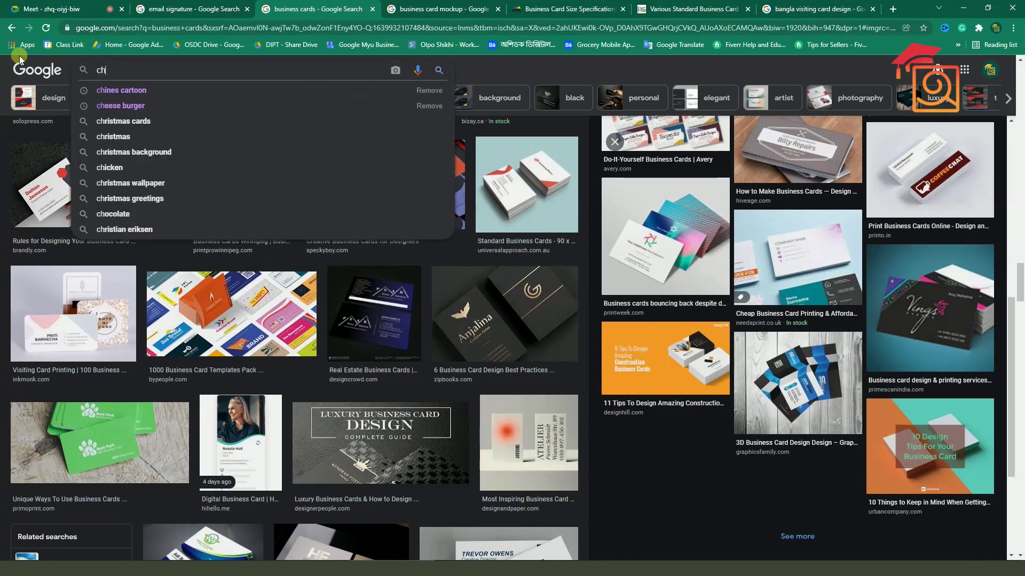
{"action": "type", "text": "ips packet"}
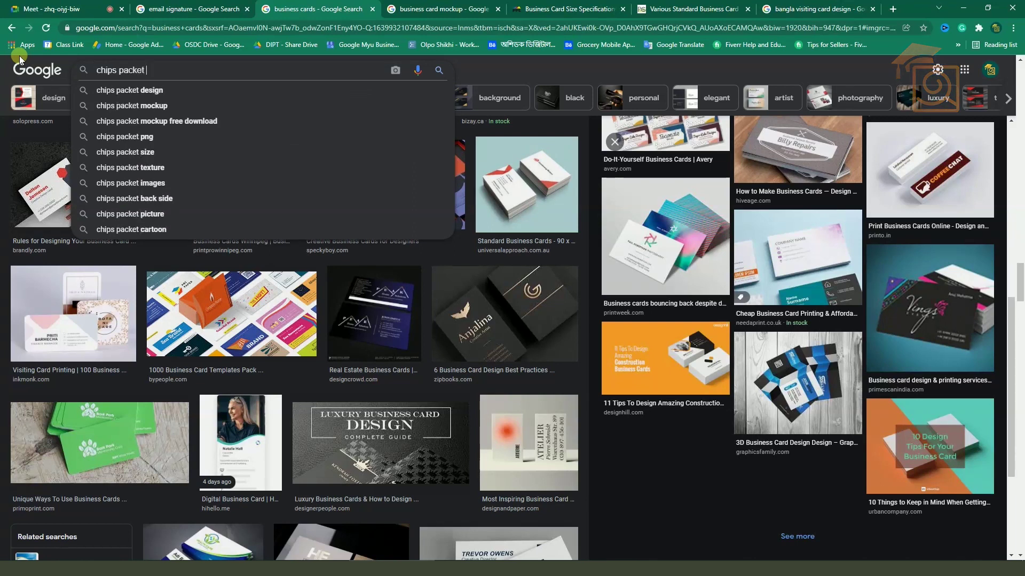
{"action": "key", "text": "Return"}
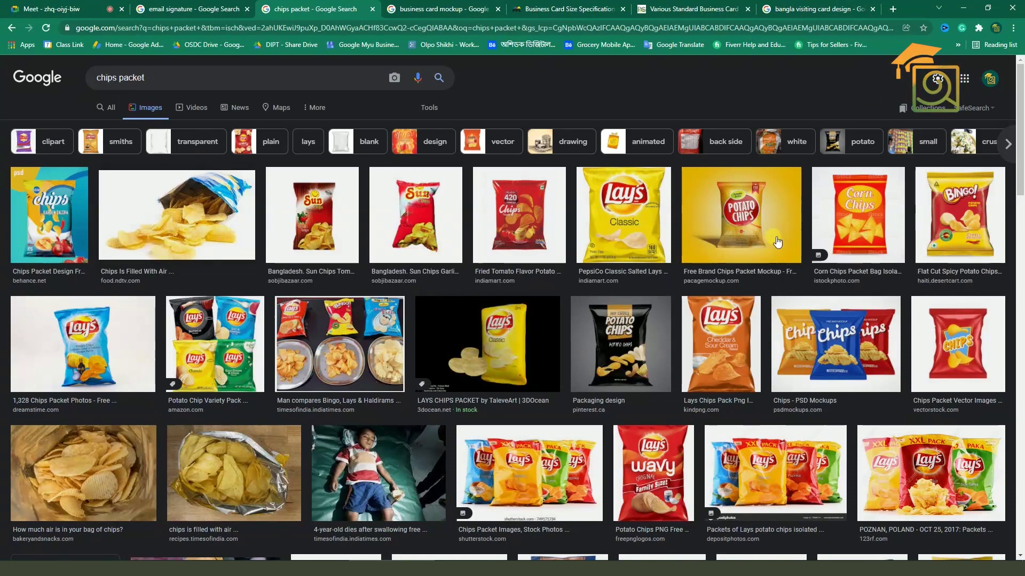
{"action": "left_click", "coordinate": [506, 212]}
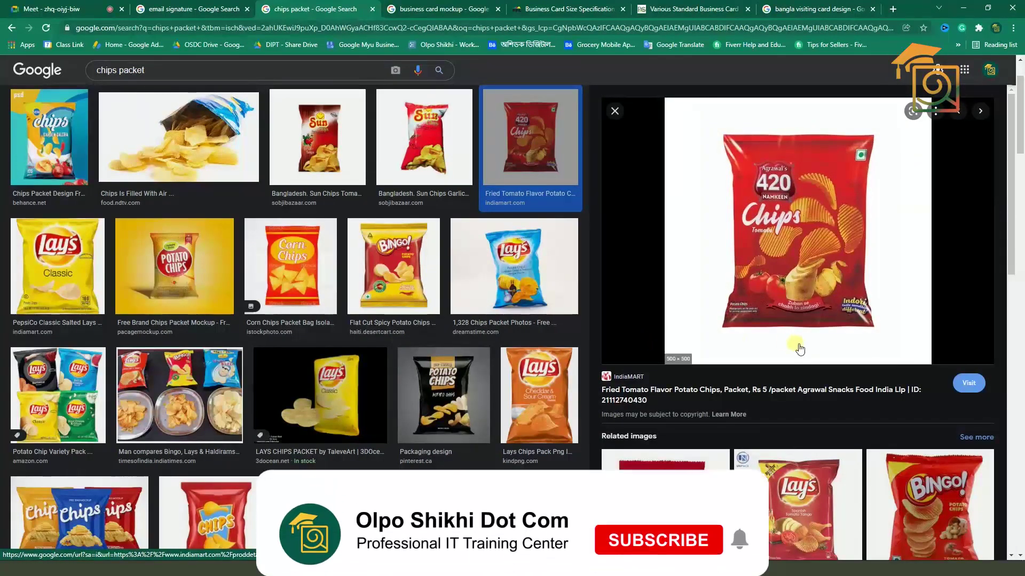
{"action": "scroll", "coordinate": [790, 348], "scroll_direction": "down", "scroll_amount": 4}
{"action": "scroll", "coordinate": [339, 263], "scroll_direction": "down", "scroll_amount": 5}
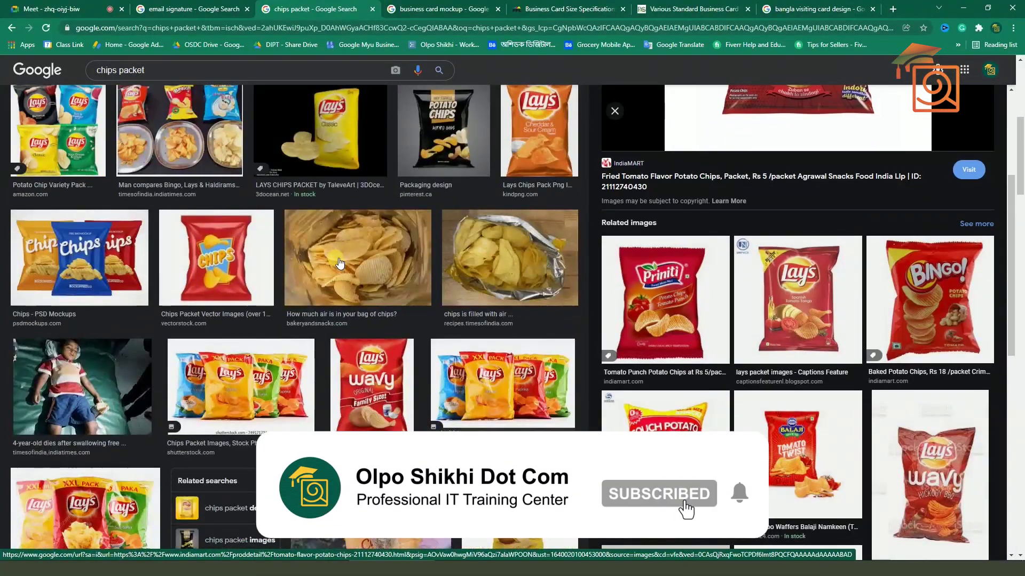
{"action": "scroll", "coordinate": [339, 262], "scroll_direction": "up", "scroll_amount": 6}
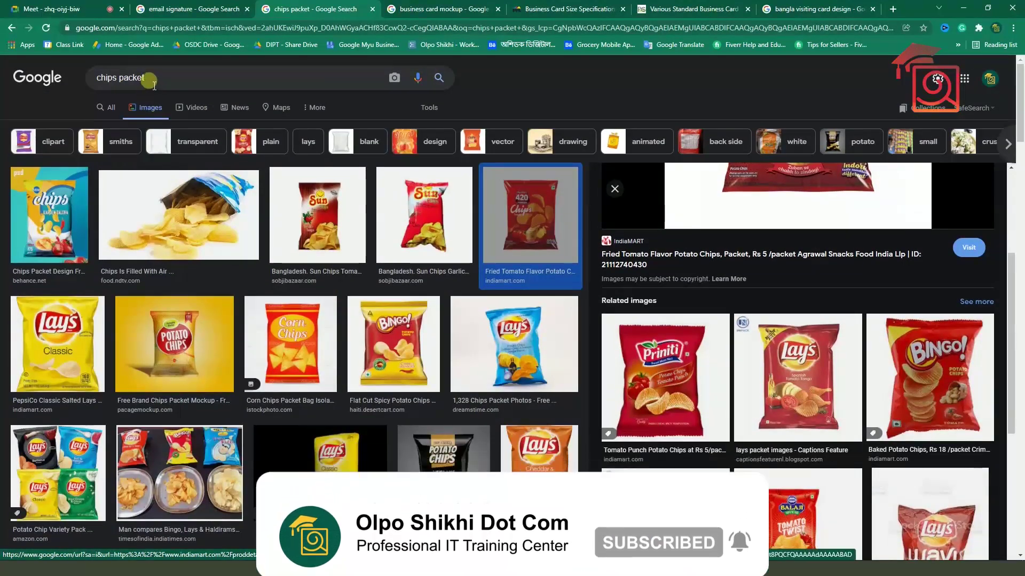
{"action": "left_click", "coordinate": [154, 81]}
Search 'chips packet design' and preview the Headline Place, myloview and ladyoak packaging designs
{"action": "type", "text": "des"}
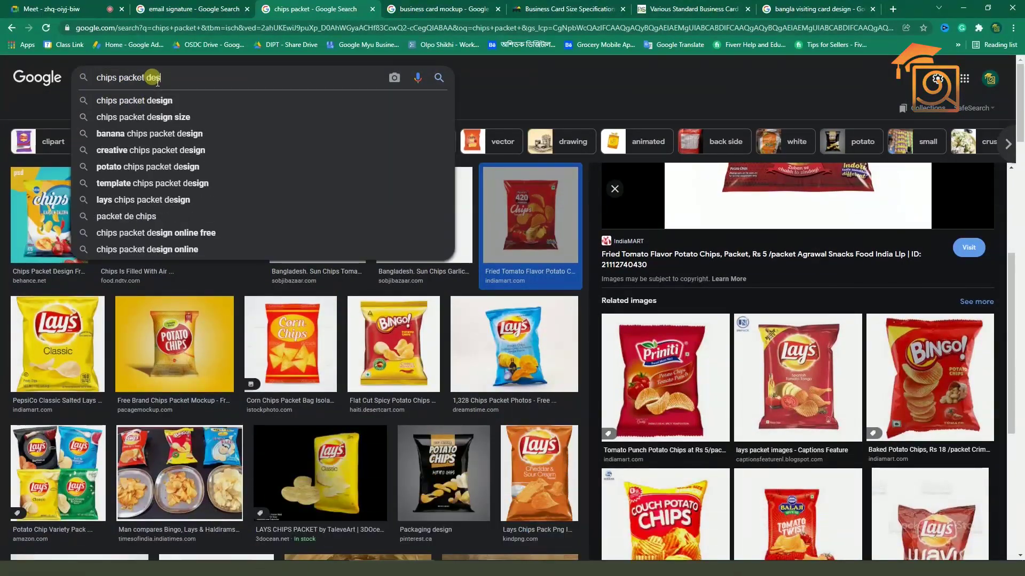
{"action": "type", "text": "ign"}
{"action": "key", "text": "Return"}
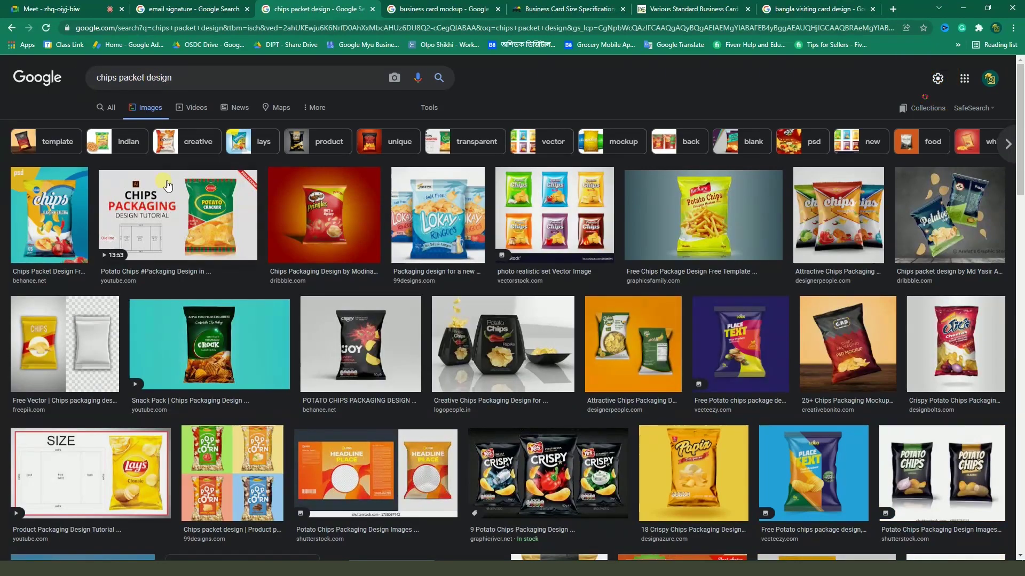
{"action": "scroll", "coordinate": [167, 185], "scroll_direction": "down", "scroll_amount": 2}
{"action": "left_click", "coordinate": [299, 336]}
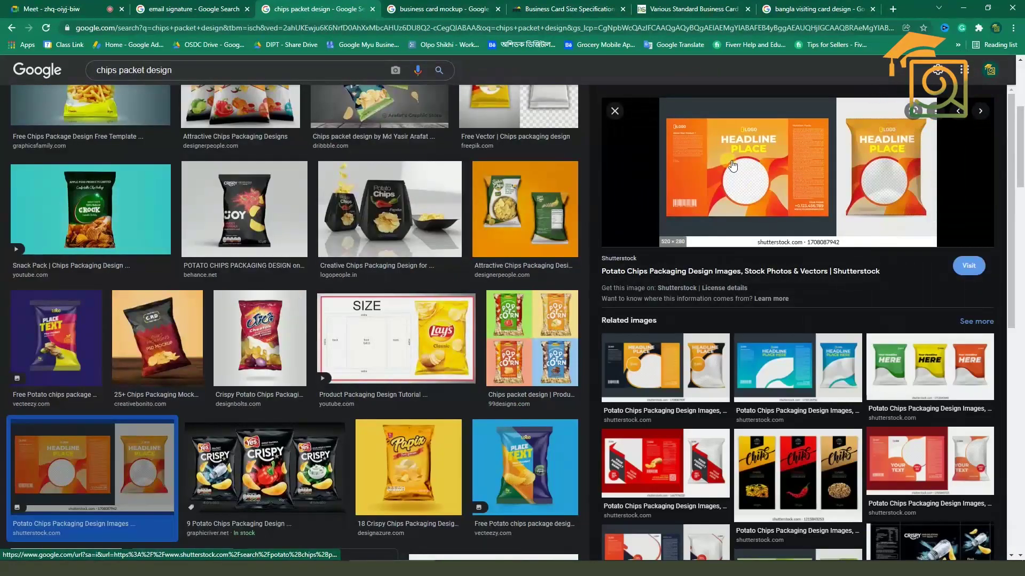
{"action": "scroll", "coordinate": [749, 275], "scroll_direction": "down", "scroll_amount": 4}
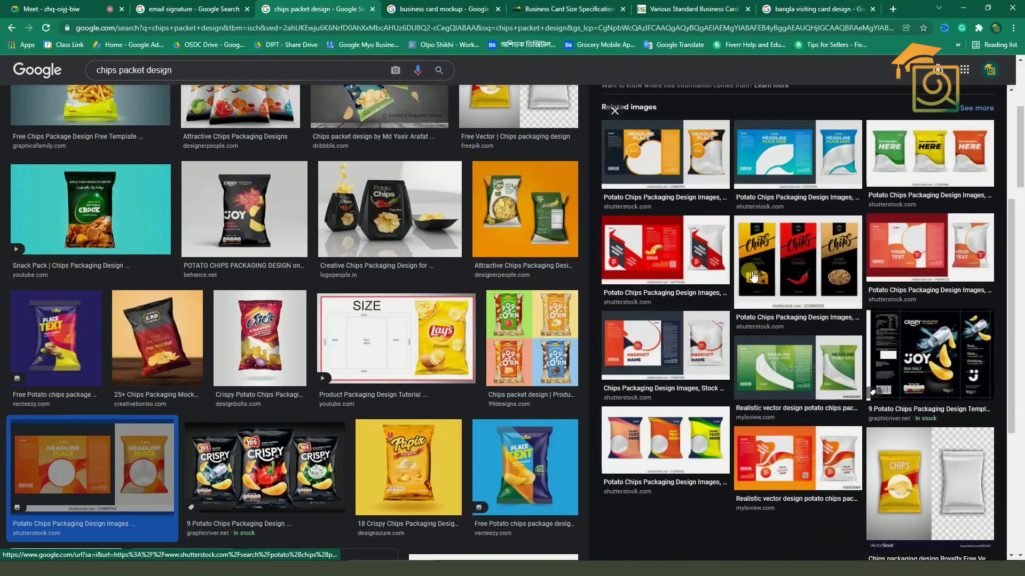
{"action": "scroll", "coordinate": [754, 276], "scroll_direction": "down", "scroll_amount": 4}
{"action": "left_click", "coordinate": [763, 267]}
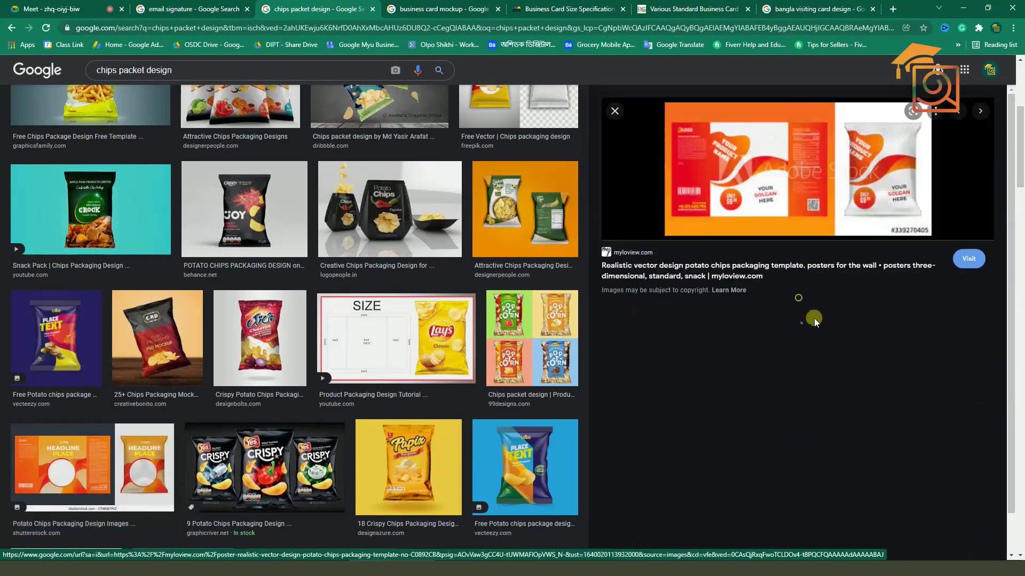
{"action": "scroll", "coordinate": [765, 222], "scroll_direction": "down", "scroll_amount": 4}
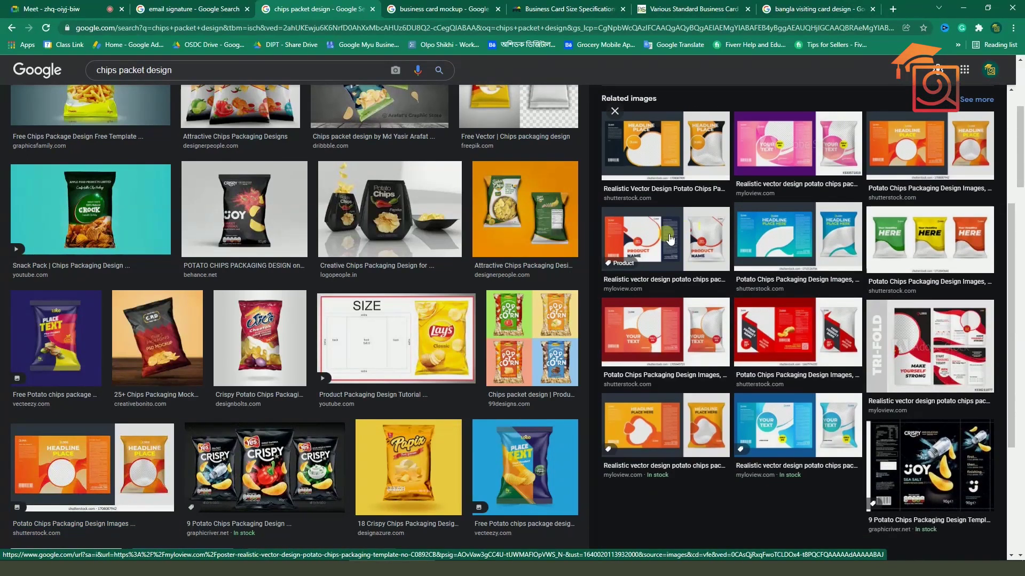
{"action": "scroll", "coordinate": [575, 254], "scroll_direction": "down", "scroll_amount": 10}
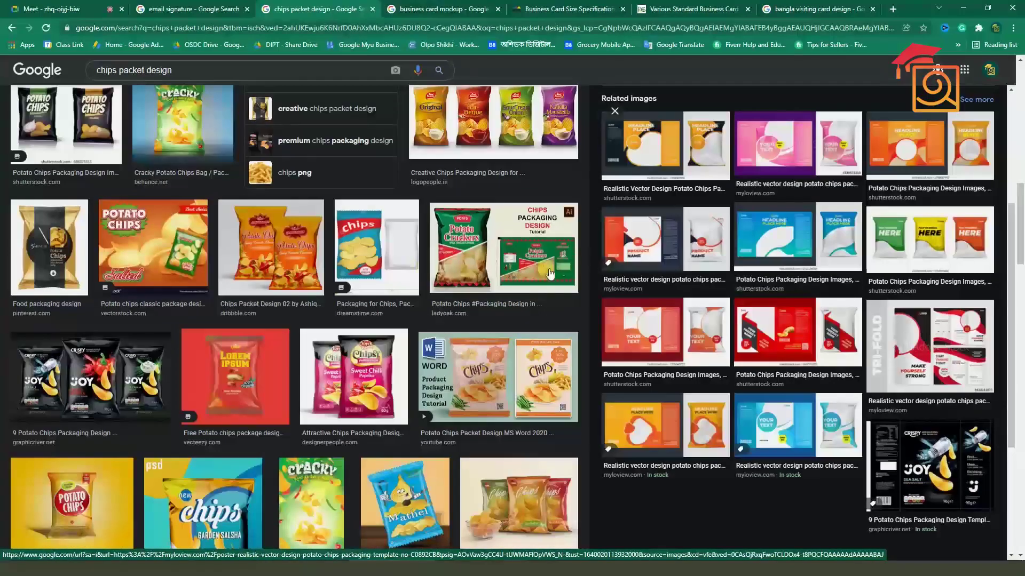
{"action": "left_click", "coordinate": [575, 255]}
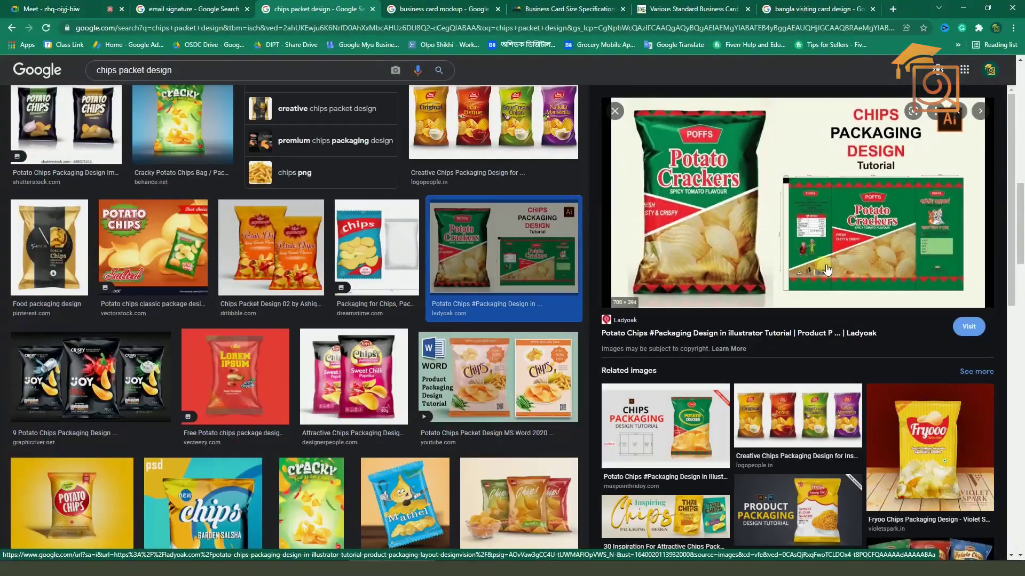
Return to the 'business card mockup' tab and show its web results
{"action": "scroll", "coordinate": [801, 270], "scroll_direction": "up", "scroll_amount": 4}
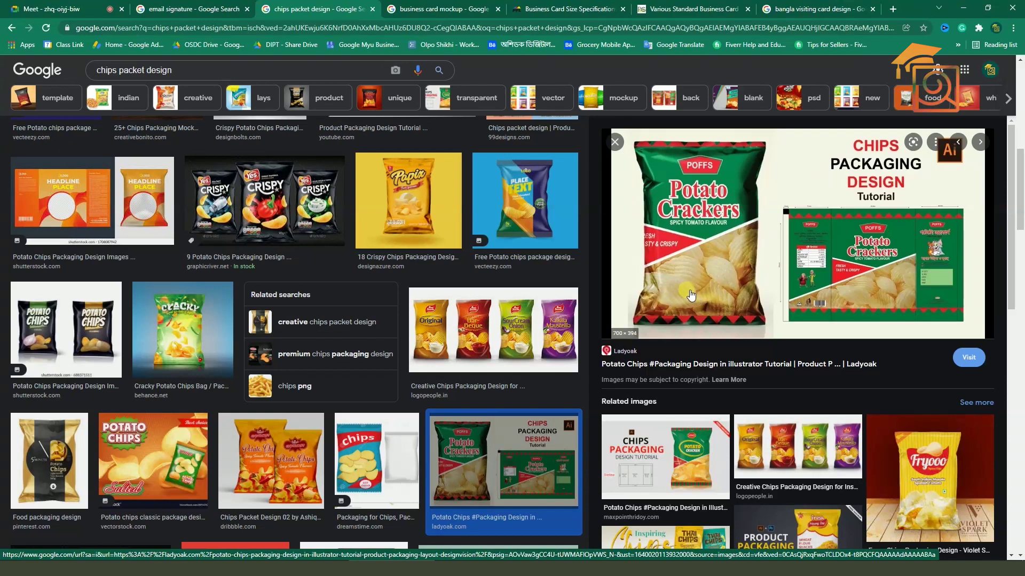
{"action": "scroll", "coordinate": [696, 297], "scroll_direction": "up", "scroll_amount": 15}
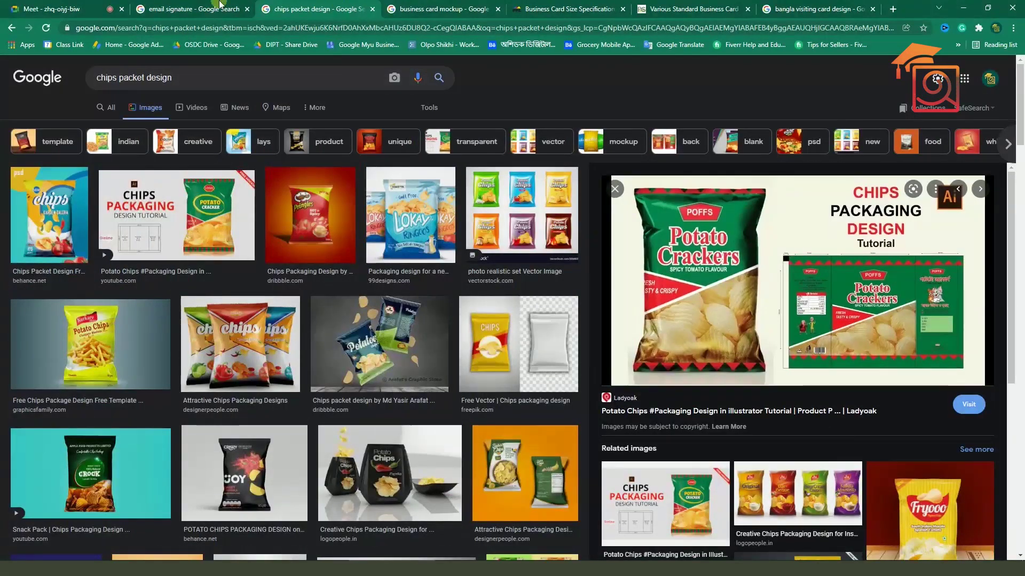
{"action": "left_click", "coordinate": [443, 8]}
{"action": "scroll", "coordinate": [354, 328], "scroll_direction": "down", "scroll_amount": 5}
{"action": "scroll", "coordinate": [354, 327], "scroll_direction": "up", "scroll_amount": 5}
{"action": "left_click", "coordinate": [123, 106]}
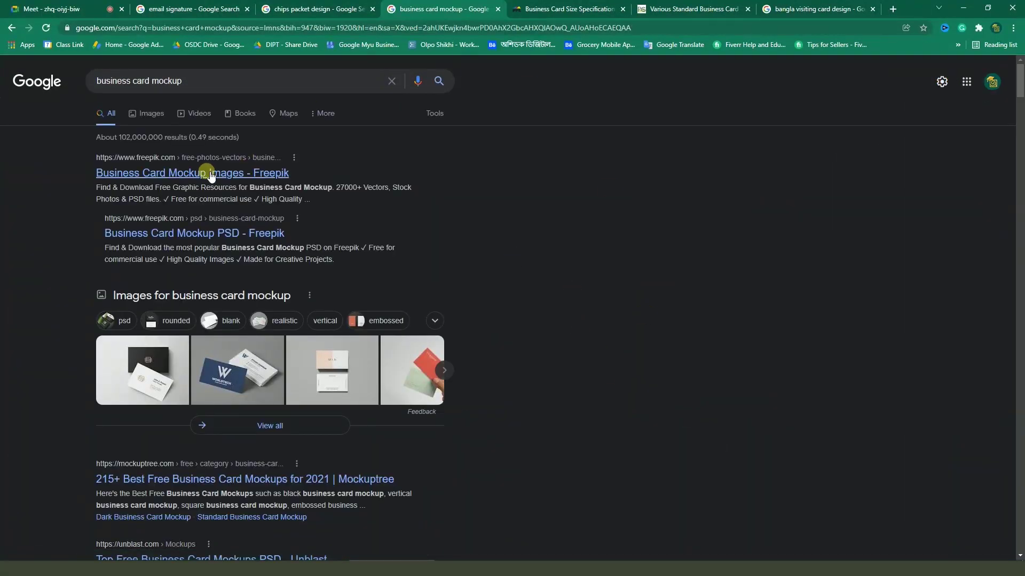
Open the Freepik, Mockuptree, Unblast and mockups-design business card mockup results in new tabs, then view Freepik
{"action": "middle_click", "coordinate": [207, 173]}
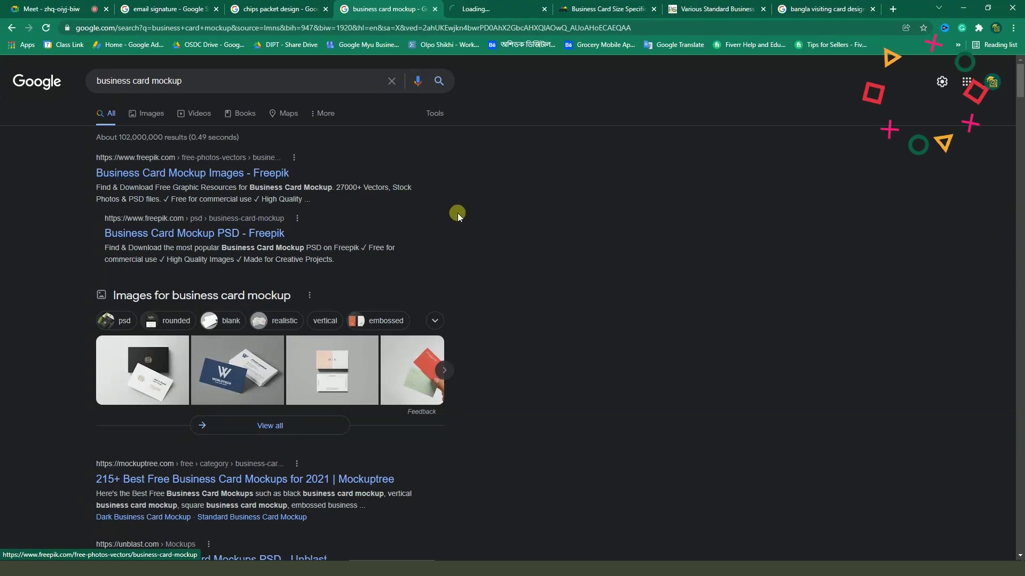
{"action": "scroll", "coordinate": [437, 226], "scroll_direction": "down", "scroll_amount": 5}
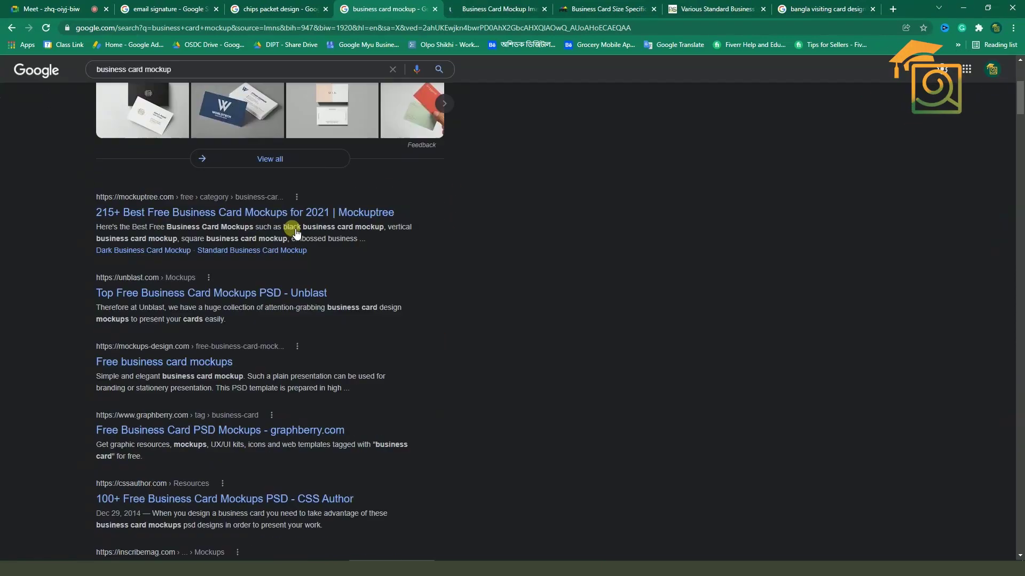
{"action": "middle_click", "coordinate": [275, 213]}
{"action": "middle_click", "coordinate": [261, 293]}
{"action": "middle_click", "coordinate": [242, 362]}
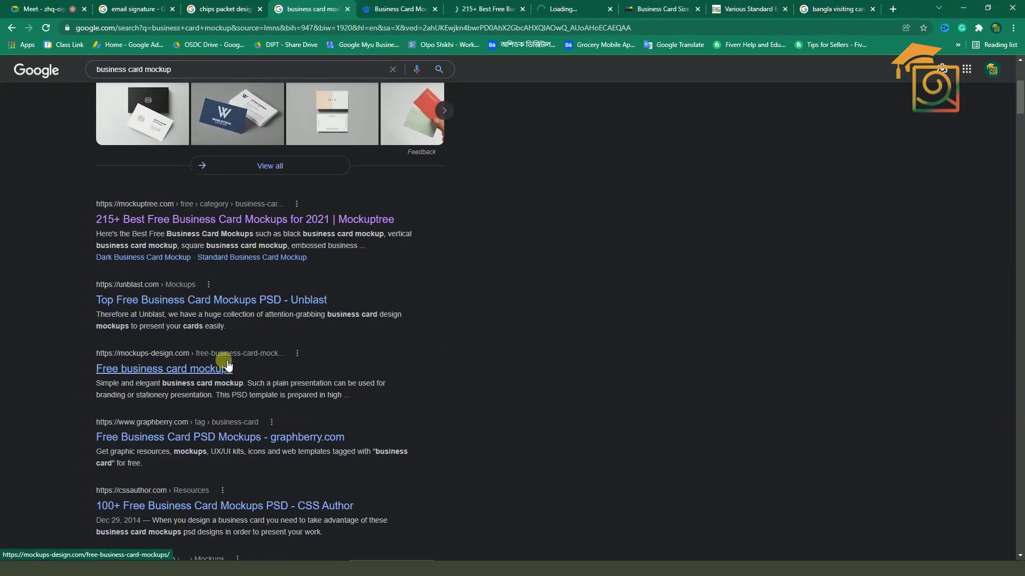
{"action": "scroll", "coordinate": [240, 374], "scroll_direction": "up", "scroll_amount": 1}
{"action": "middle_click", "coordinate": [248, 484]}
{"action": "scroll", "coordinate": [555, 373], "scroll_direction": "up", "scroll_amount": 4}
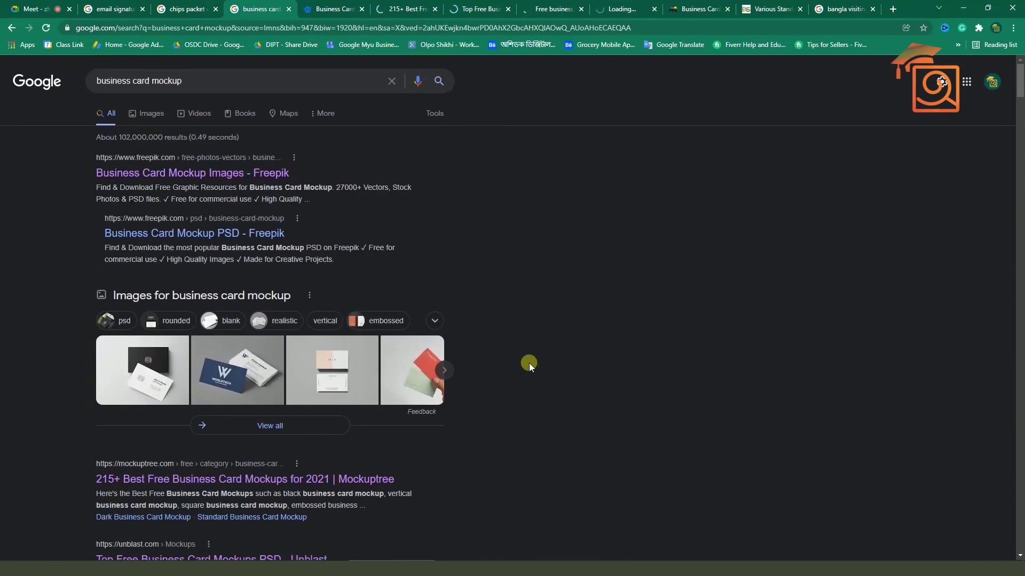
{"action": "left_click", "coordinate": [332, 6]}
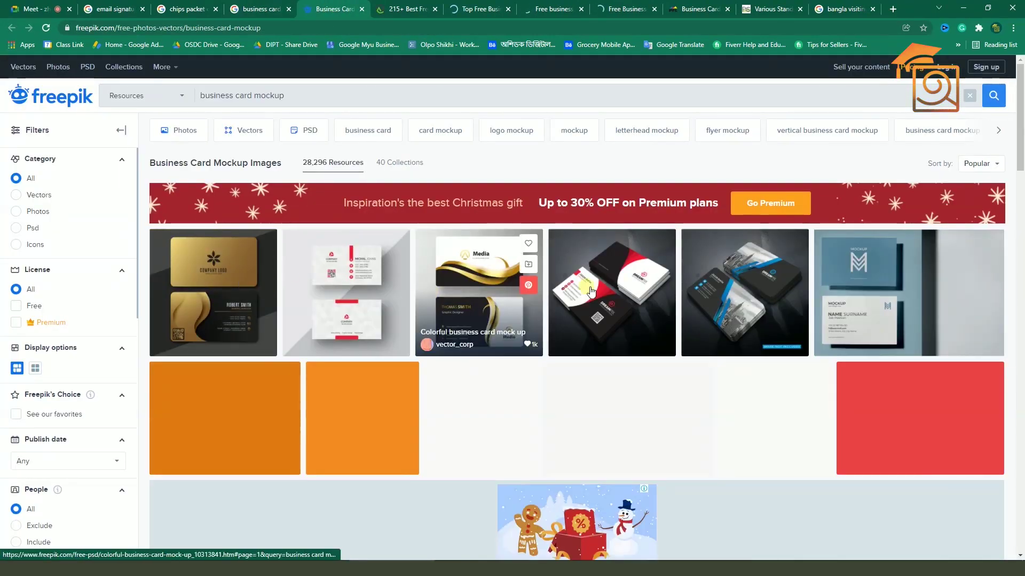
Open the dark blue, gradient golden and rounded-corner business card mockups from Freepik in new tabs
{"action": "scroll", "coordinate": [801, 320], "scroll_direction": "down", "scroll_amount": 2}
{"action": "scroll", "coordinate": [822, 351], "scroll_direction": "down", "scroll_amount": 3}
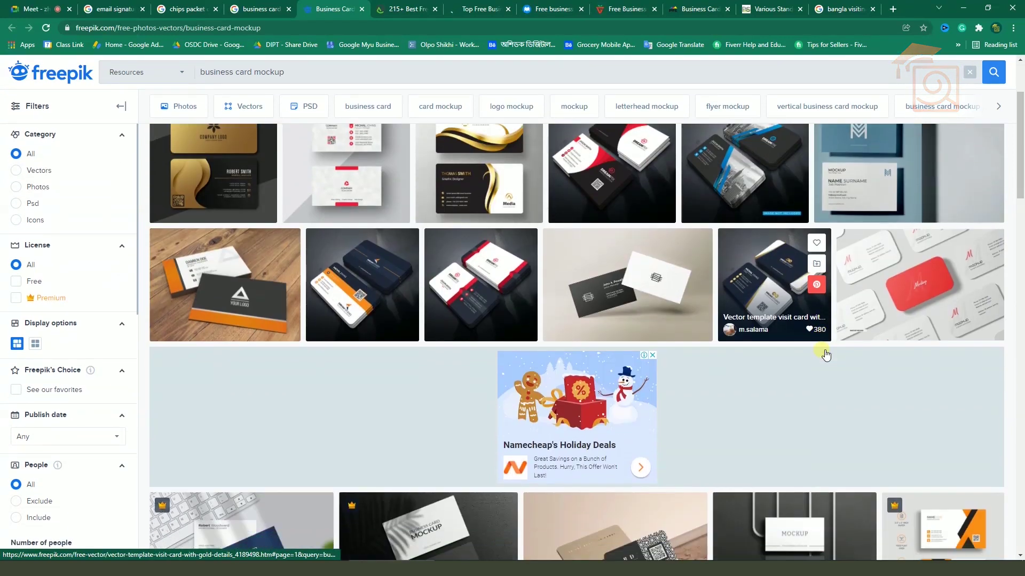
{"action": "scroll", "coordinate": [821, 351], "scroll_direction": "down", "scroll_amount": 5}
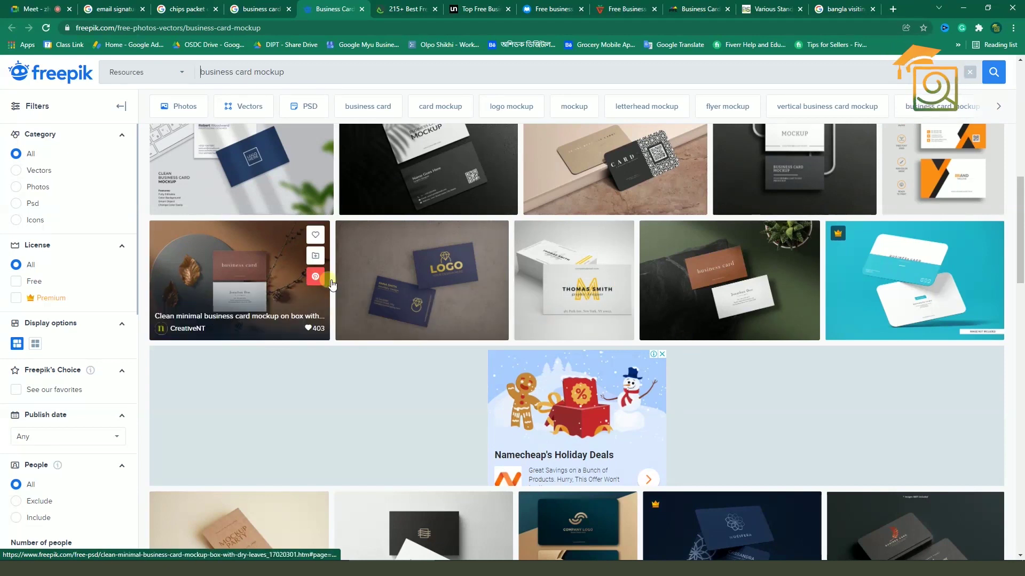
{"action": "scroll", "coordinate": [377, 285], "scroll_direction": "down", "scroll_amount": 1}
{"action": "middle_click", "coordinate": [376, 256]}
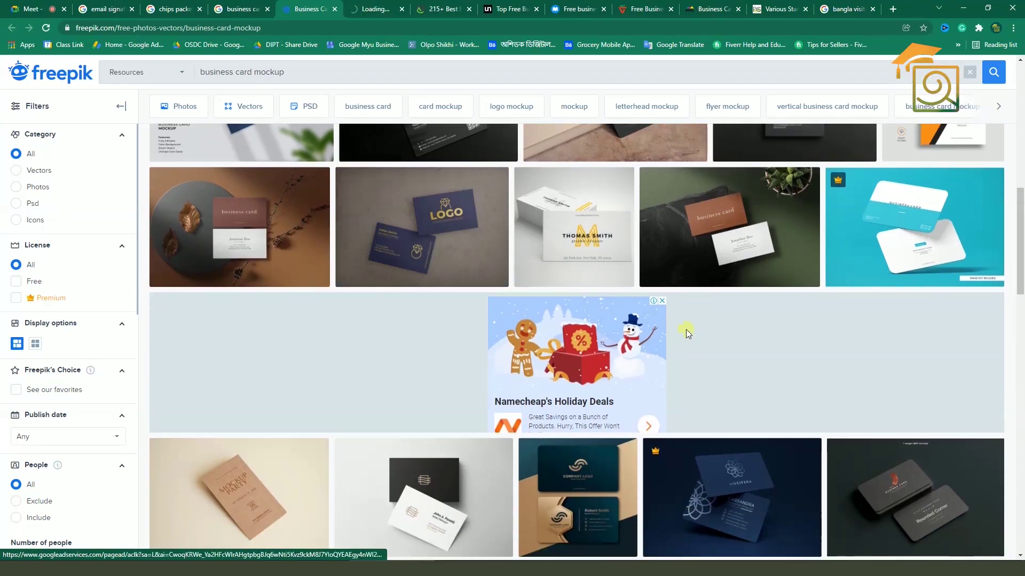
{"action": "scroll", "coordinate": [800, 392], "scroll_direction": "up", "scroll_amount": 2}
{"action": "scroll", "coordinate": [801, 392], "scroll_direction": "down", "scroll_amount": 5}
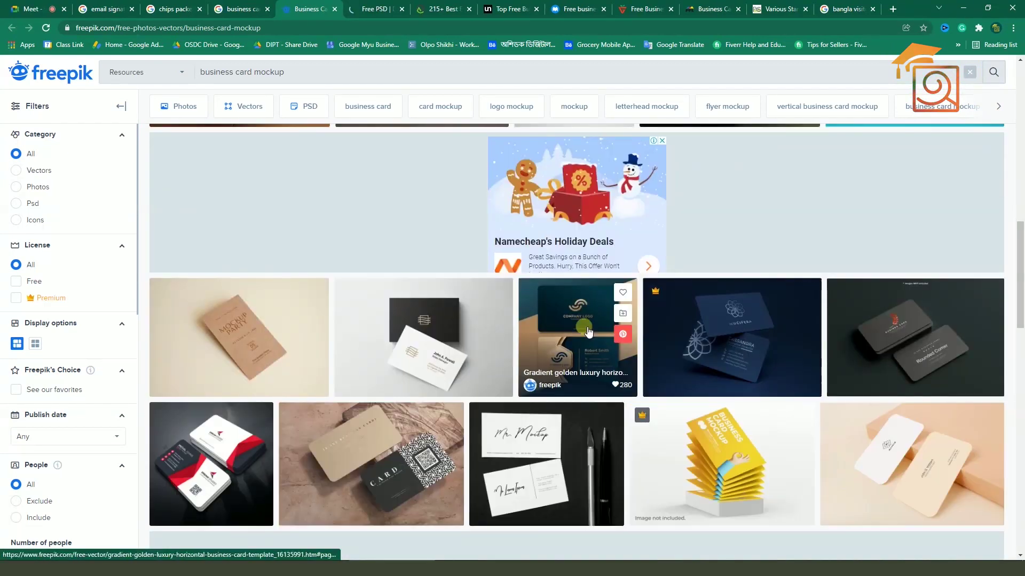
{"action": "middle_click", "coordinate": [576, 332]}
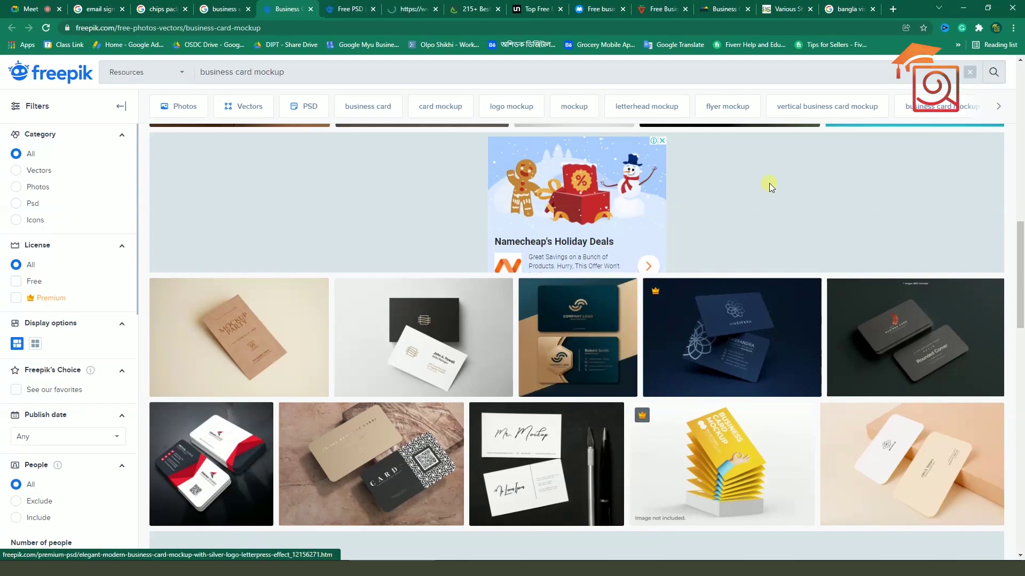
{"action": "scroll", "coordinate": [768, 293], "scroll_direction": "down", "scroll_amount": 1}
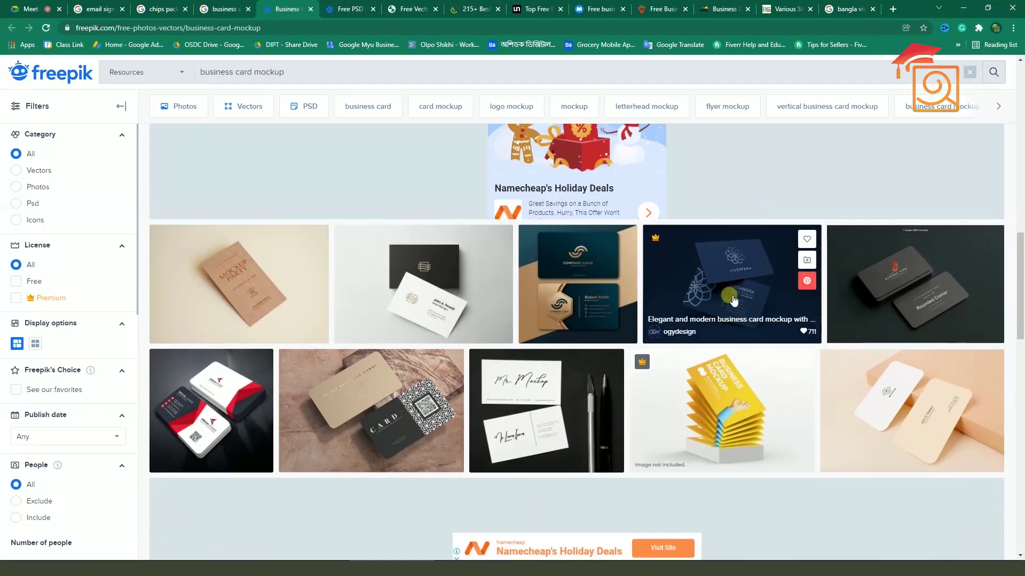
{"action": "scroll", "coordinate": [224, 269], "scroll_direction": "down", "scroll_amount": 2}
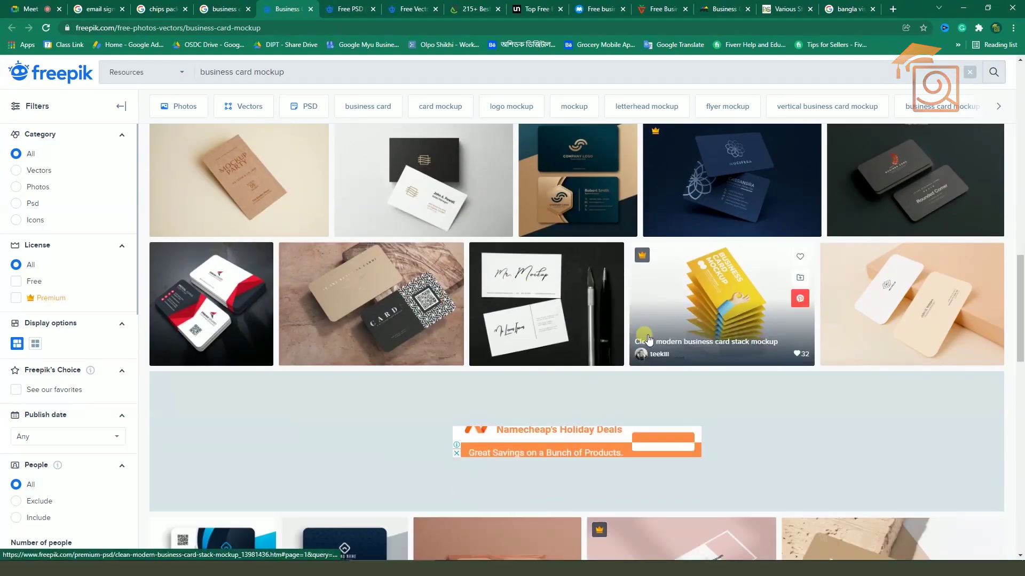
{"action": "scroll", "coordinate": [647, 337], "scroll_direction": "down", "scroll_amount": 1}
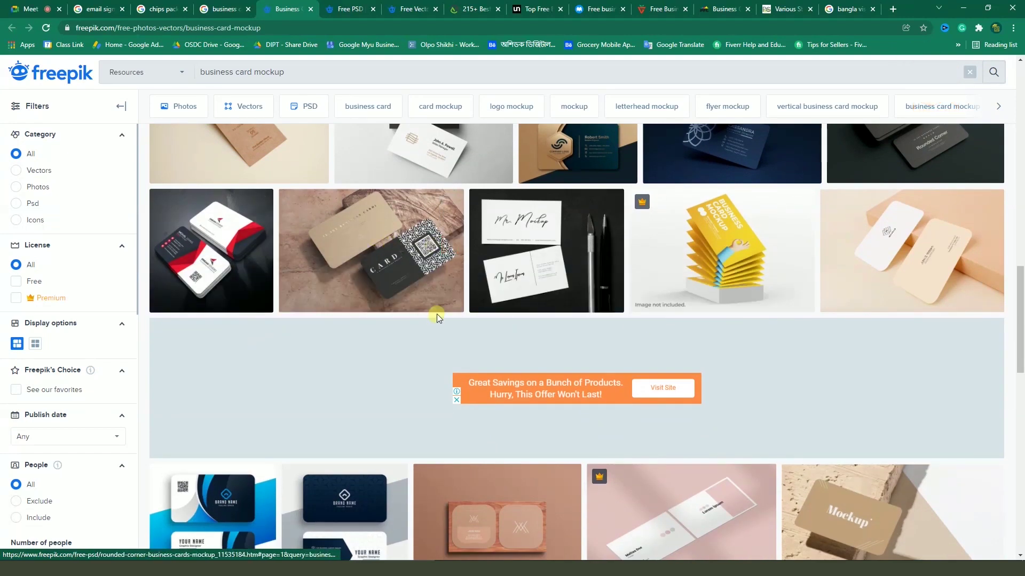
{"action": "scroll", "coordinate": [387, 226], "scroll_direction": "down", "scroll_amount": 5}
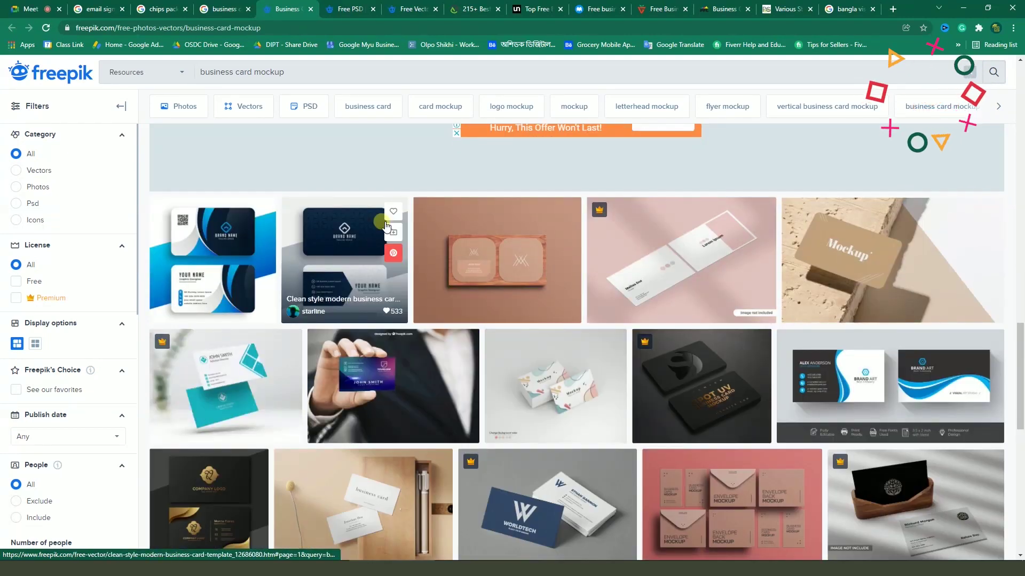
{"action": "scroll", "coordinate": [387, 227], "scroll_direction": "down", "scroll_amount": 3}
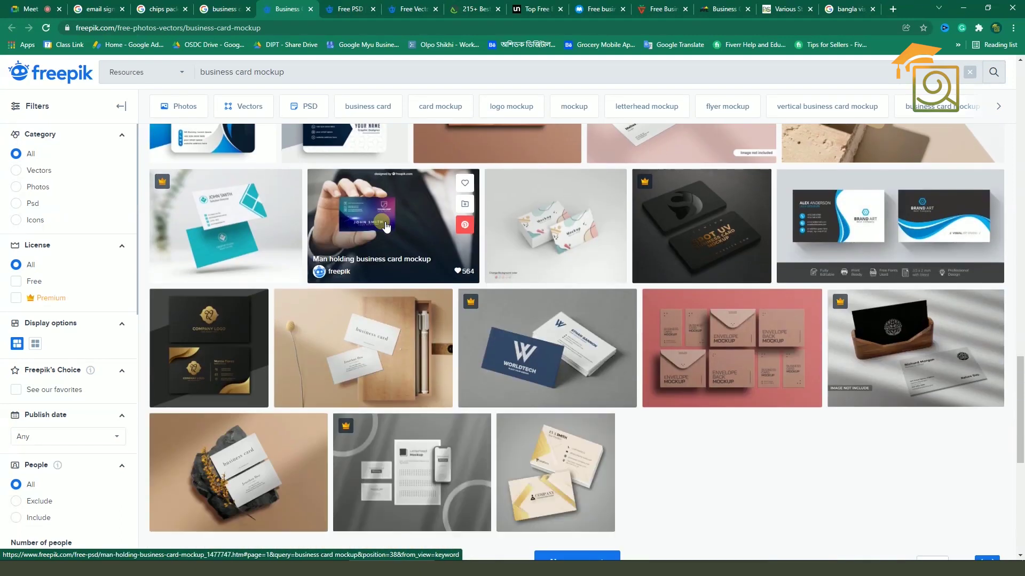
{"action": "middle_click", "coordinate": [387, 227]}
{"action": "scroll", "coordinate": [382, 222], "scroll_direction": "up", "scroll_amount": 8}
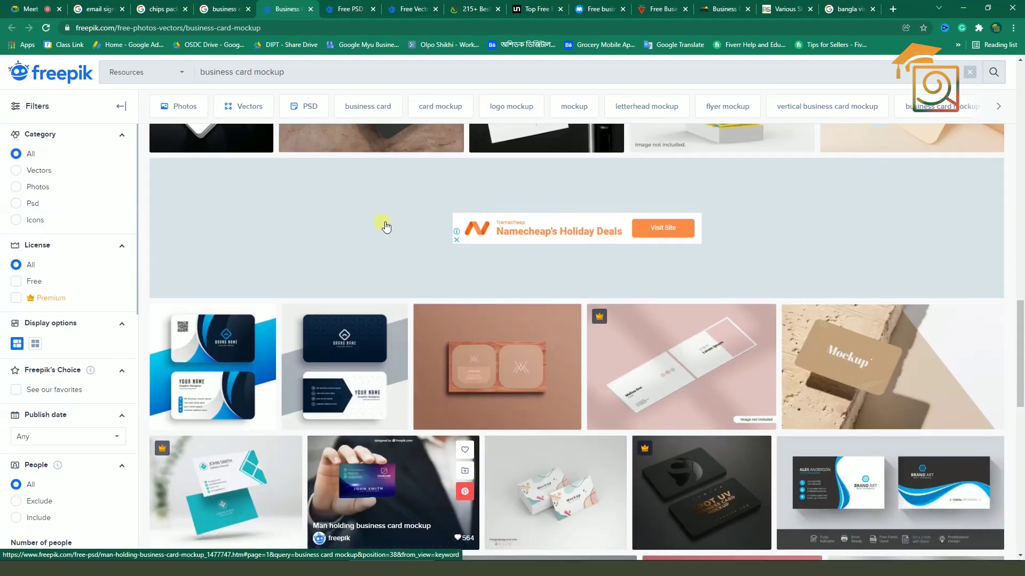
Compare the opened mockups, close the gradient golden template, and download the rounded-corner mockup PSD
{"action": "left_click", "coordinate": [330, 9]}
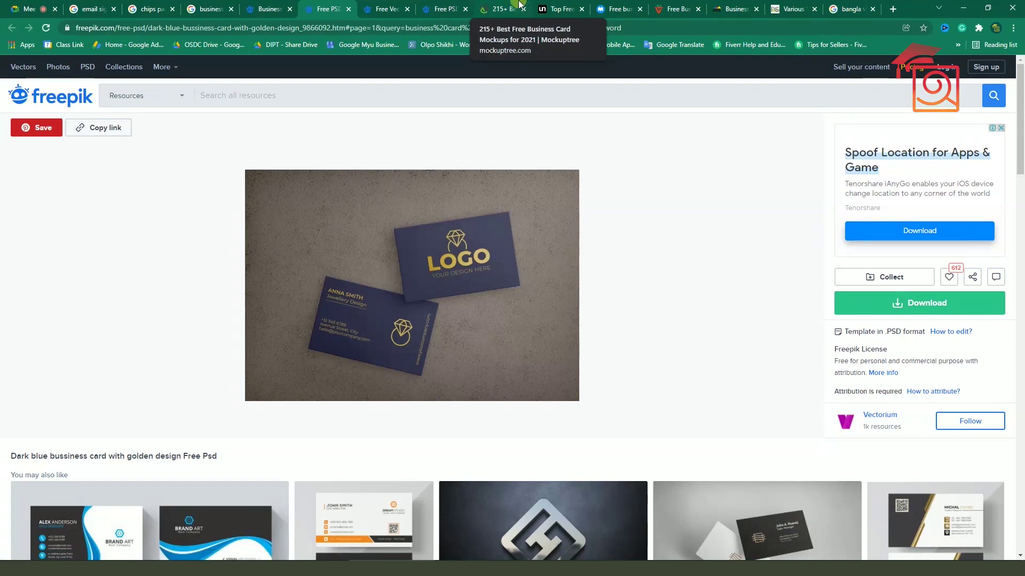
{"action": "left_click", "coordinate": [520, 4]}
{"action": "scroll", "coordinate": [533, 343], "scroll_direction": "down", "scroll_amount": 5}
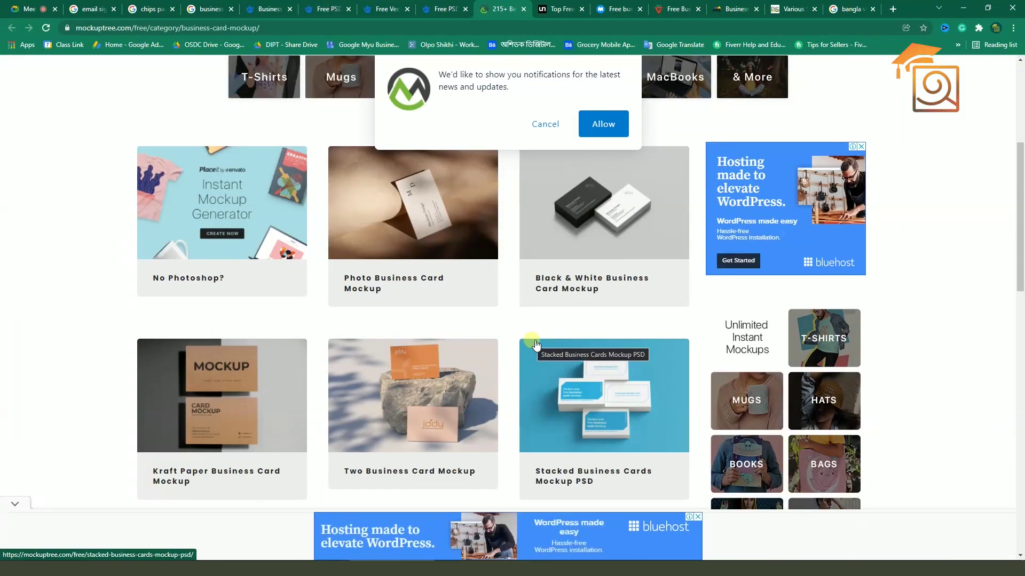
{"action": "scroll", "coordinate": [533, 342], "scroll_direction": "up", "scroll_amount": 5}
{"action": "left_click", "coordinate": [329, 9]}
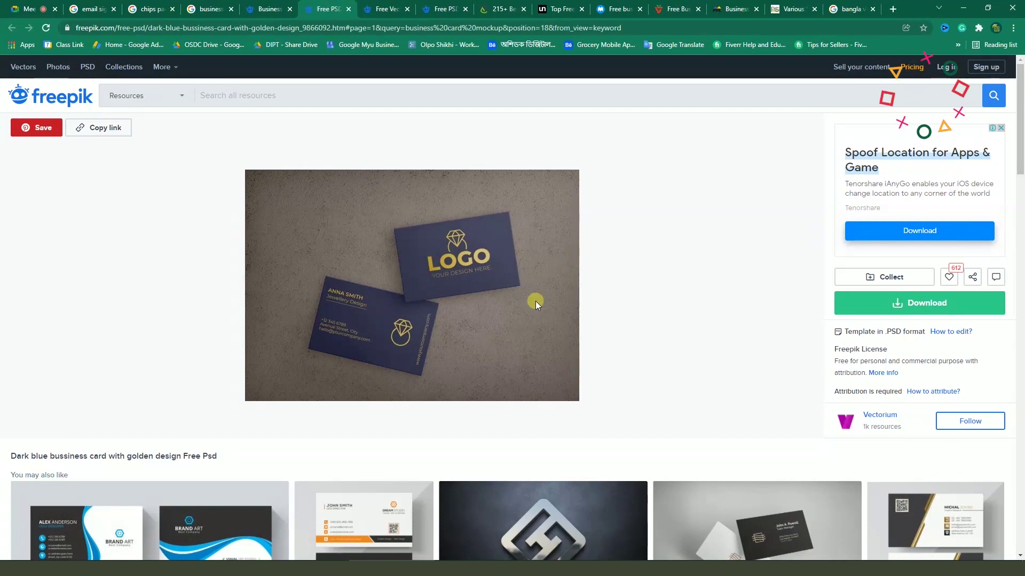
{"action": "left_click", "coordinate": [381, 9]}
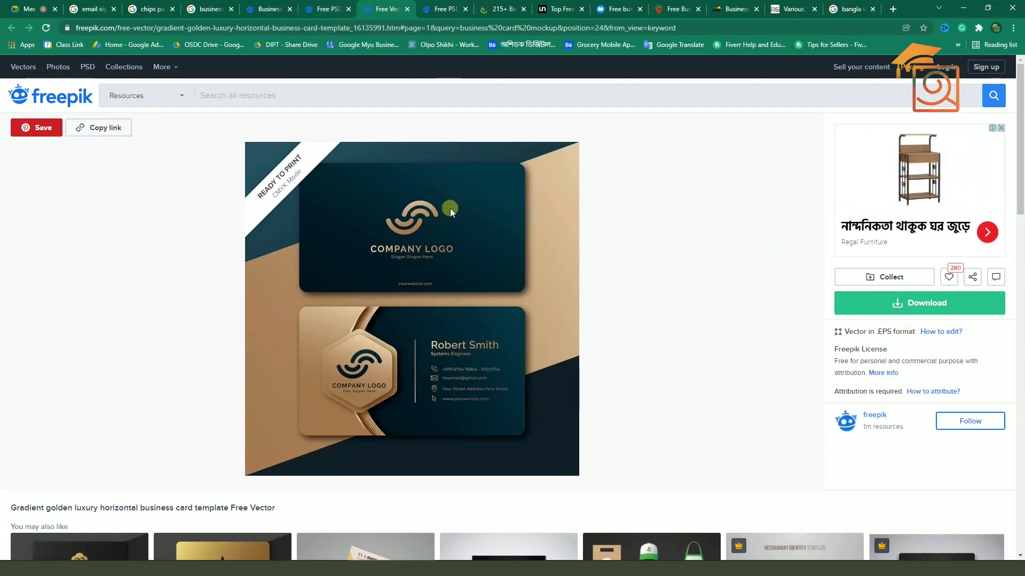
{"action": "left_click", "coordinate": [408, 9]}
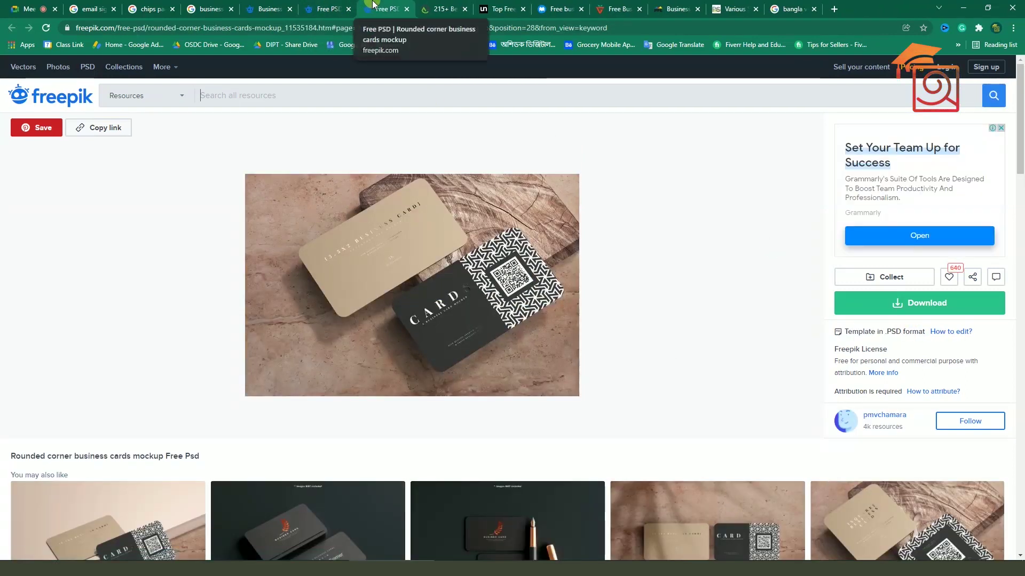
{"action": "left_click", "coordinate": [927, 303]}
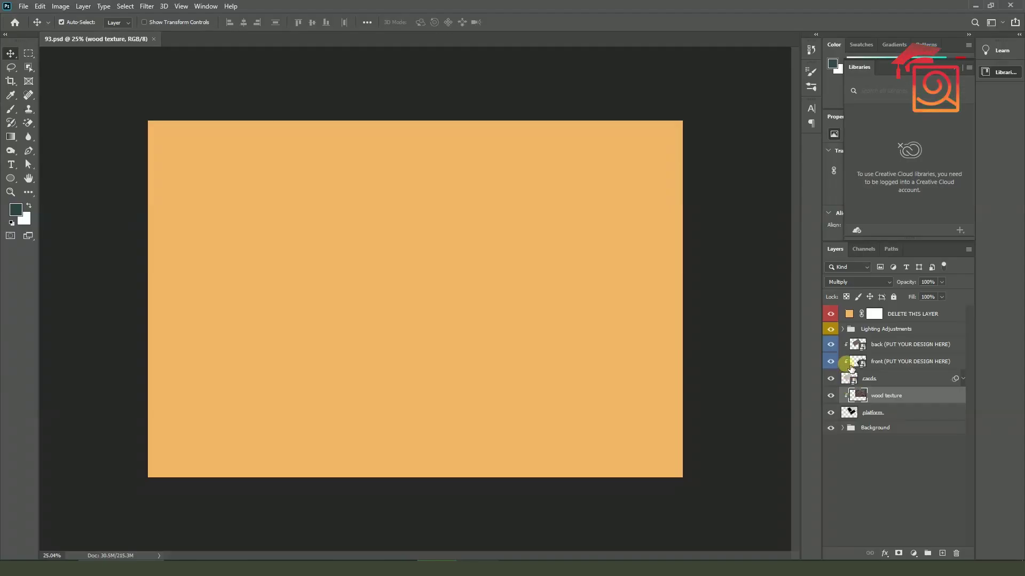
Hide the placeholder layer in 93.psd and open the 'back' smart object card layer
{"action": "left_click", "coordinate": [831, 315]}
{"action": "scroll", "coordinate": [434, 247], "scroll_direction": "up", "scroll_amount": 1}
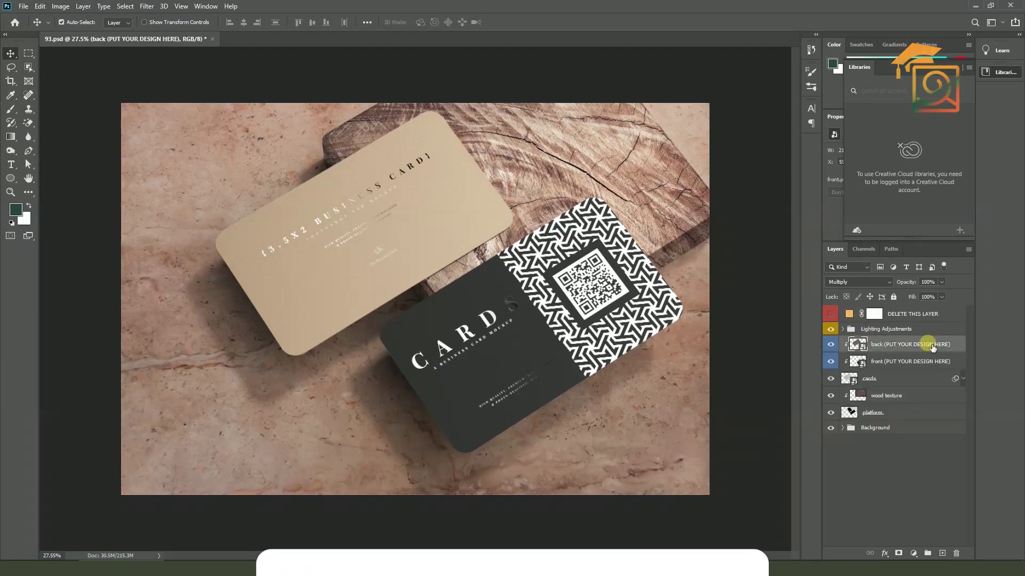
{"action": "left_click", "coordinate": [882, 363]}
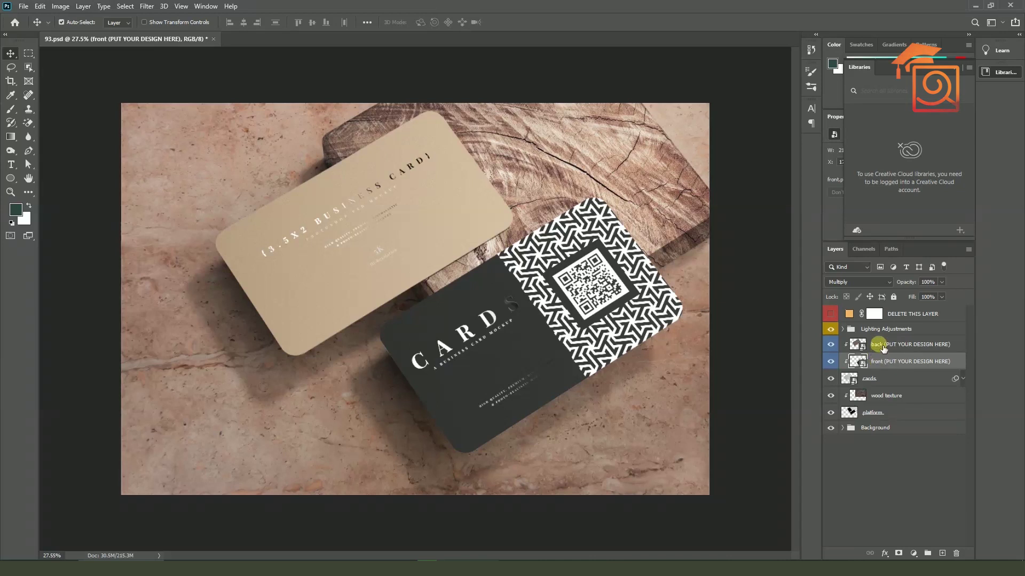
{"action": "left_click", "coordinate": [883, 346]}
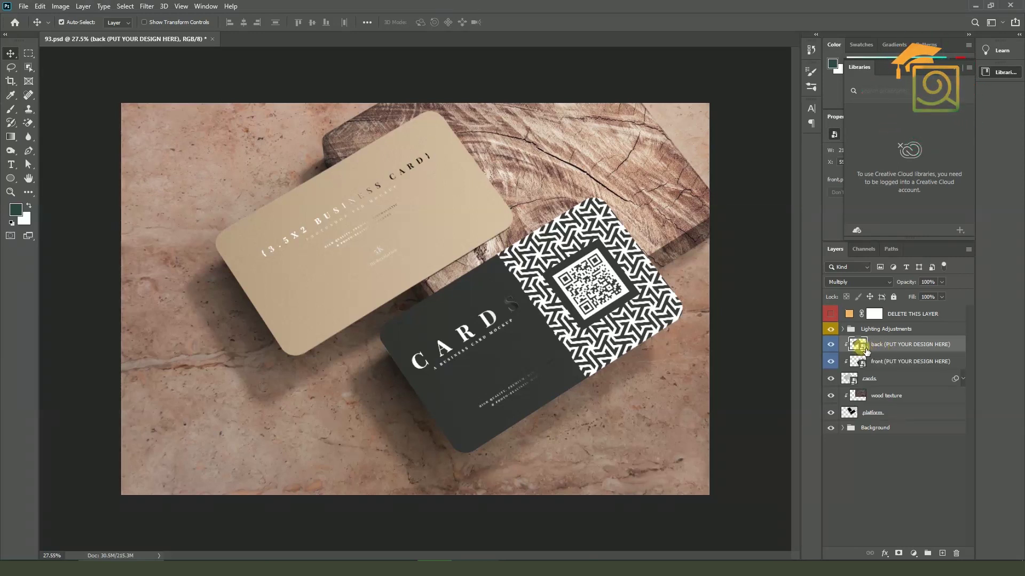
{"action": "double_click", "coordinate": [864, 348]}
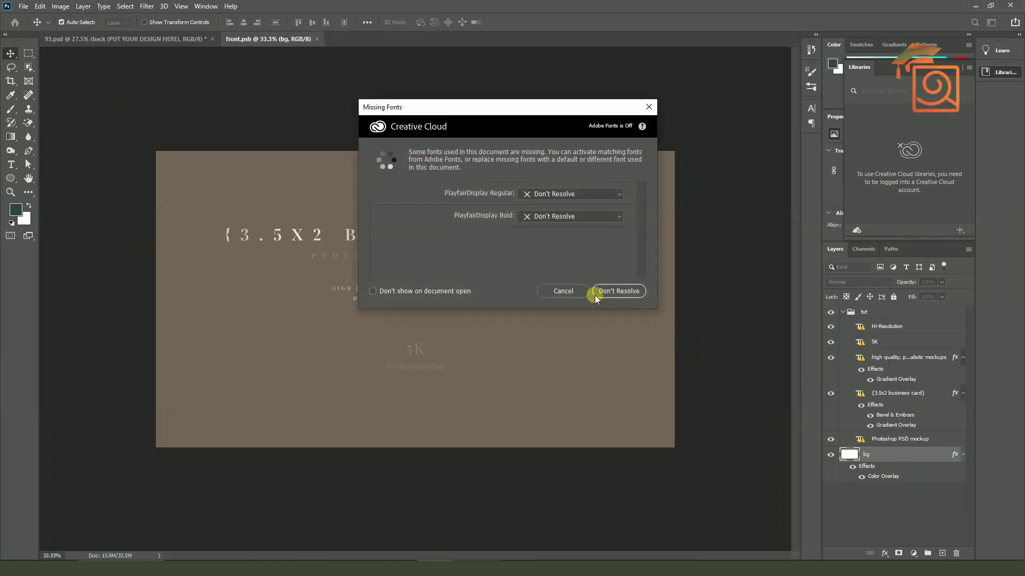
Place the VCD-02.jpg PIE HOUSE logo image into the back card design and bring it to front
{"action": "left_click", "coordinate": [596, 297]}
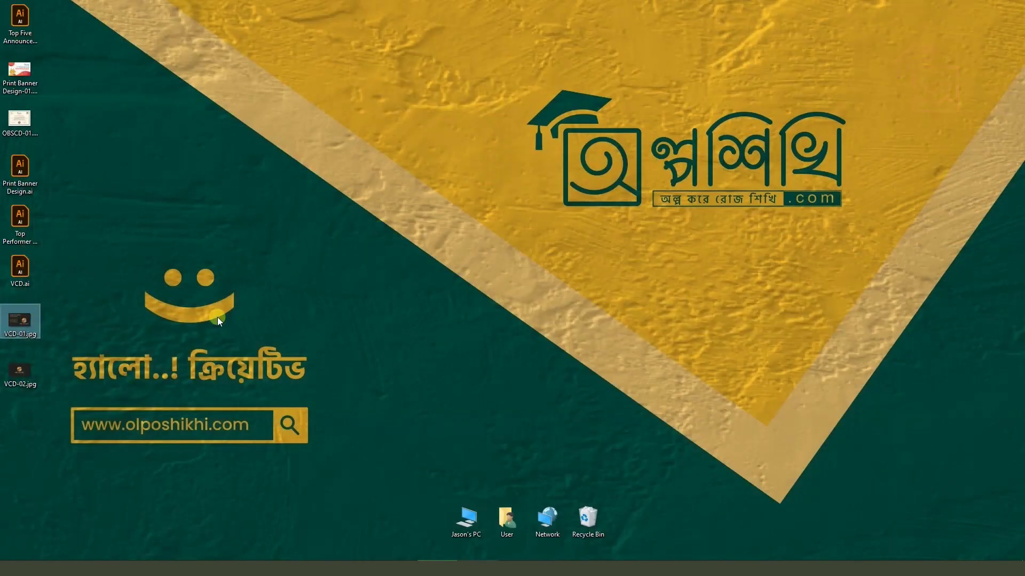
{"action": "left_click", "coordinate": [33, 369]}
{"action": "left_click_drag", "start_coordinate": [34, 369], "coordinate": [139, 438]}
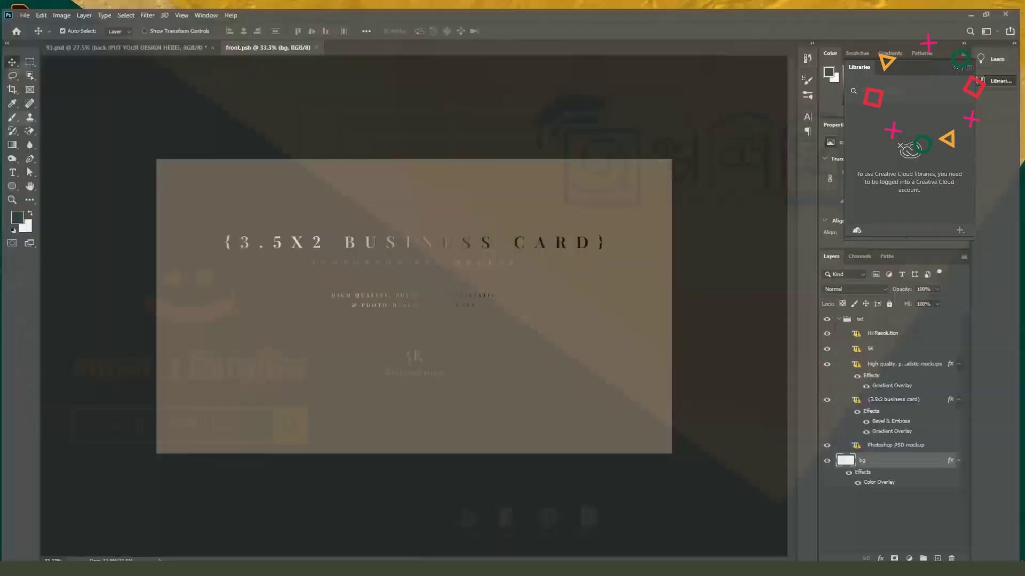
{"action": "left_click_drag", "start_coordinate": [460, 308], "coordinate": [675, 448]}
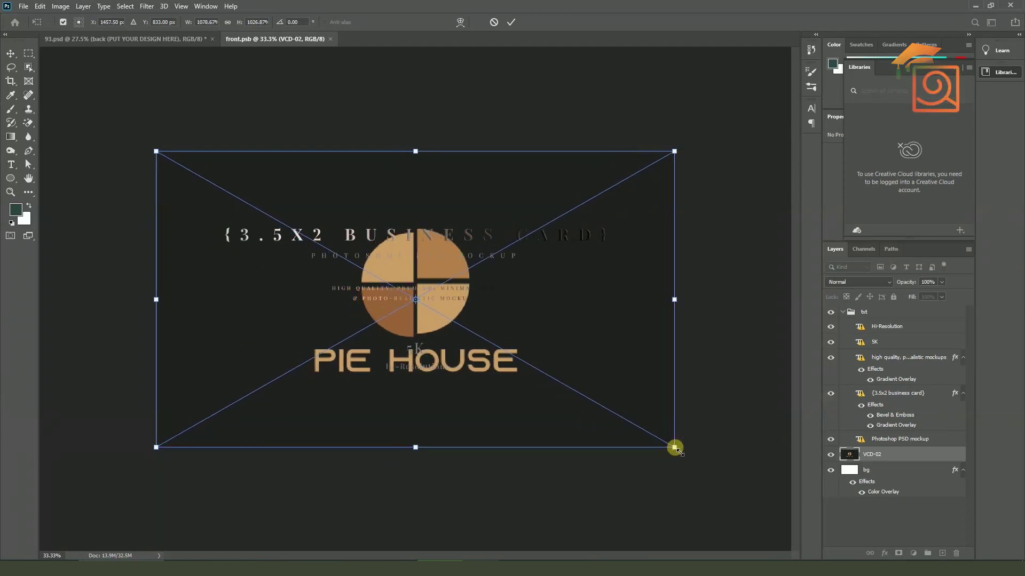
{"action": "key", "text": "Return"}
{"action": "key", "text": "ctrl+shift+bracketright"}
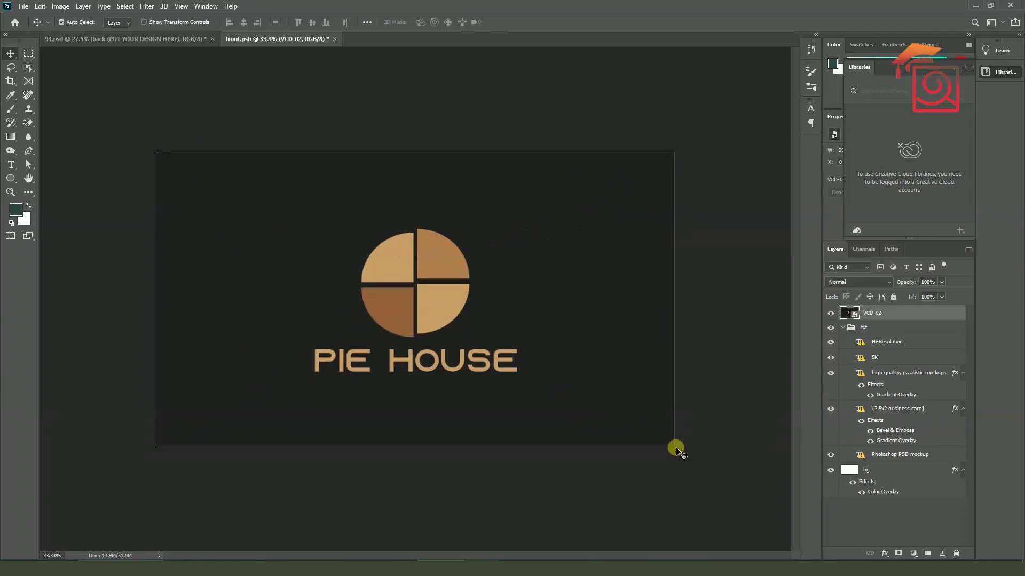
Close and save the back card contents so the mockup updates with the PIE HOUSE logo
{"action": "left_click", "coordinate": [848, 331]}
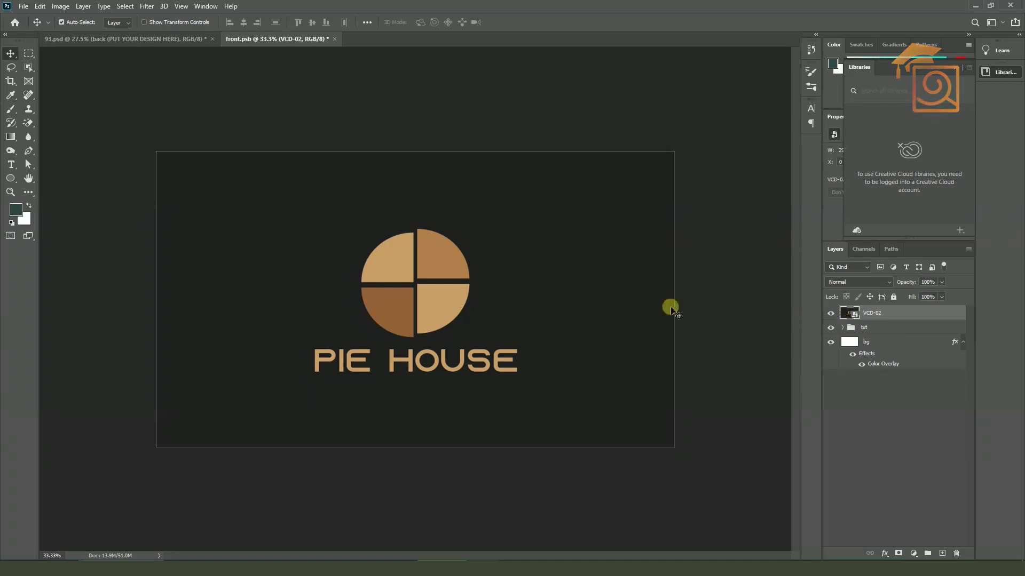
{"action": "scroll", "coordinate": [434, 269], "scroll_direction": "up", "scroll_amount": 1}
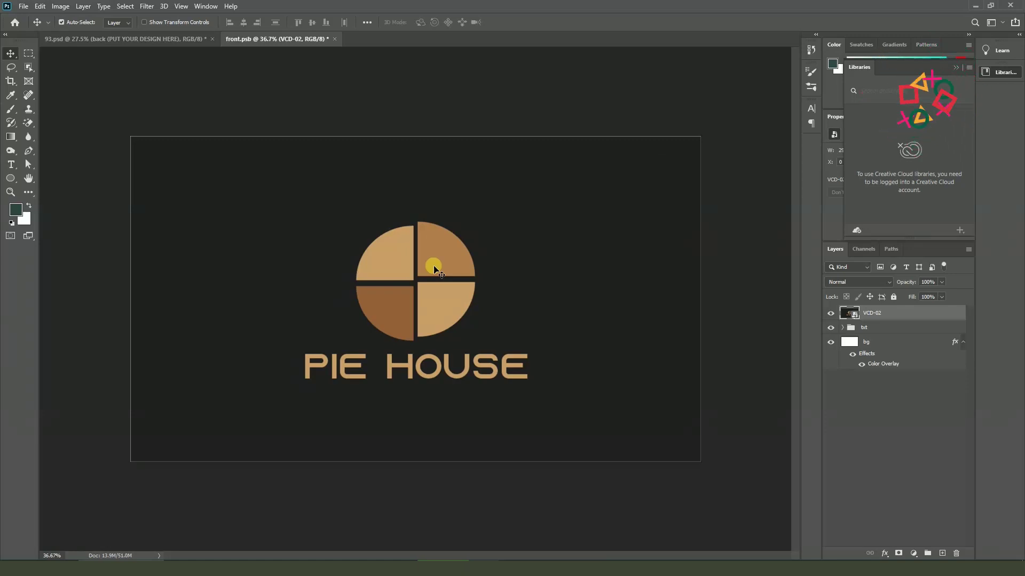
{"action": "left_click", "coordinate": [335, 40]}
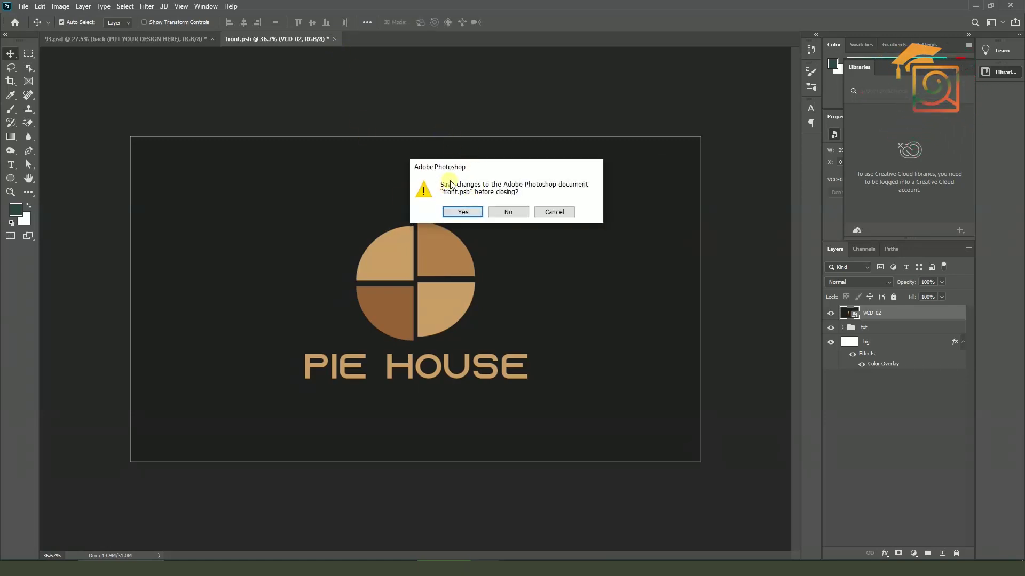
{"action": "left_click", "coordinate": [452, 212]}
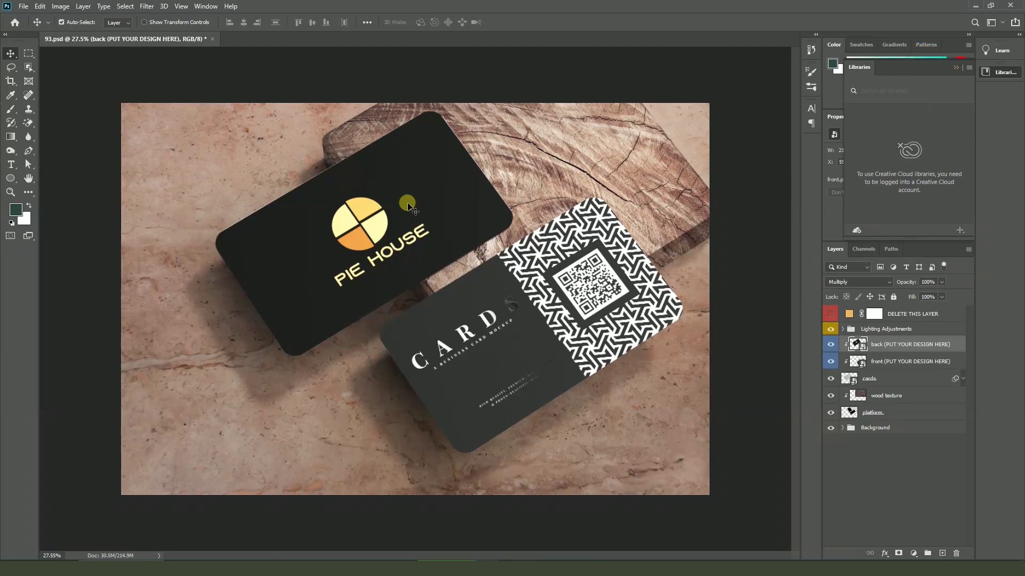
{"action": "scroll", "coordinate": [407, 206], "scroll_direction": "up", "scroll_amount": 2}
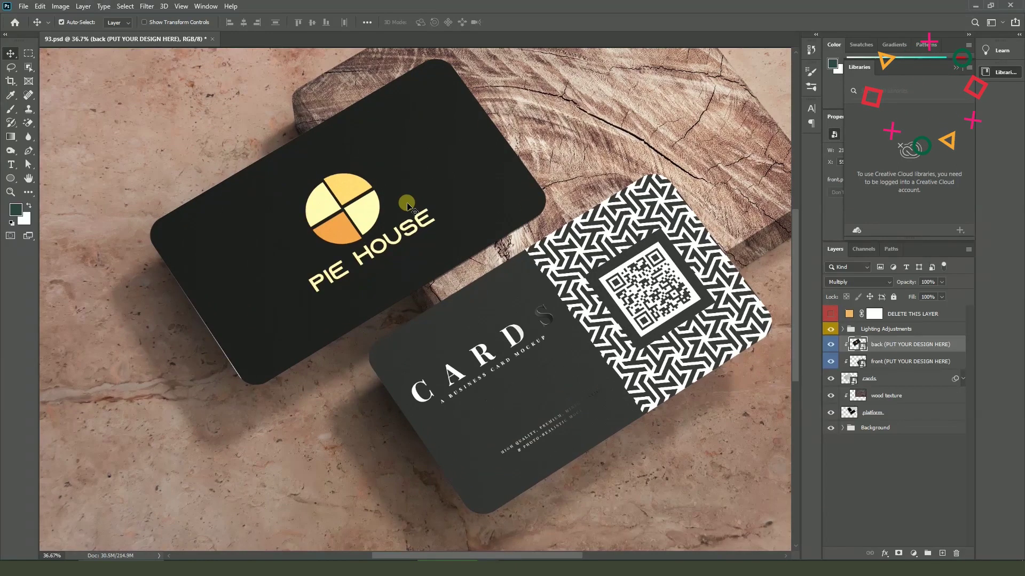
{"action": "scroll", "coordinate": [407, 205], "scroll_direction": "up", "scroll_amount": 1}
{"action": "scroll", "coordinate": [87, 423], "scroll_direction": "up", "scroll_amount": 2}
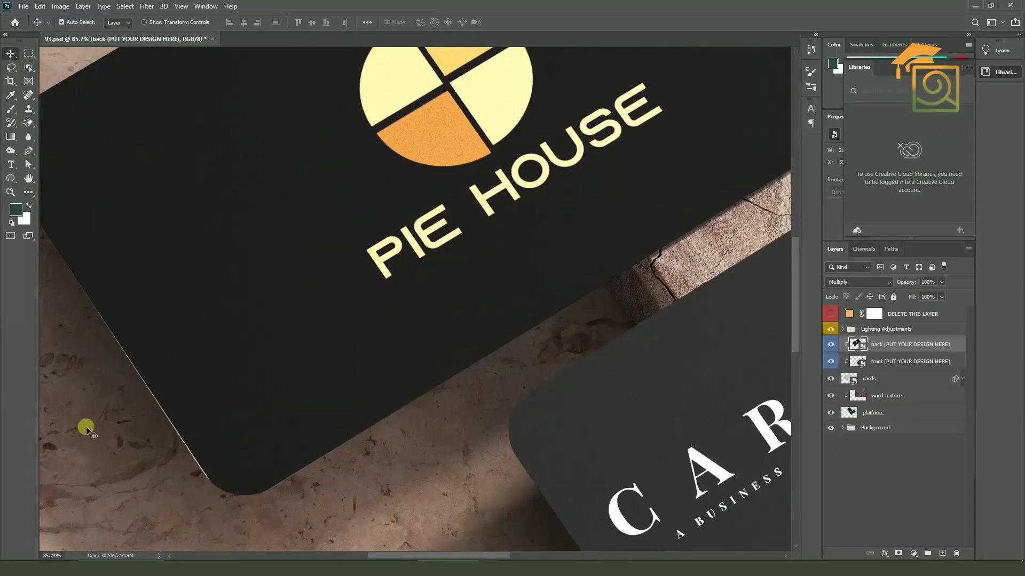
{"action": "scroll", "coordinate": [198, 397], "scroll_direction": "down", "scroll_amount": 1}
{"action": "scroll", "coordinate": [197, 397], "scroll_direction": "down", "scroll_amount": 3}
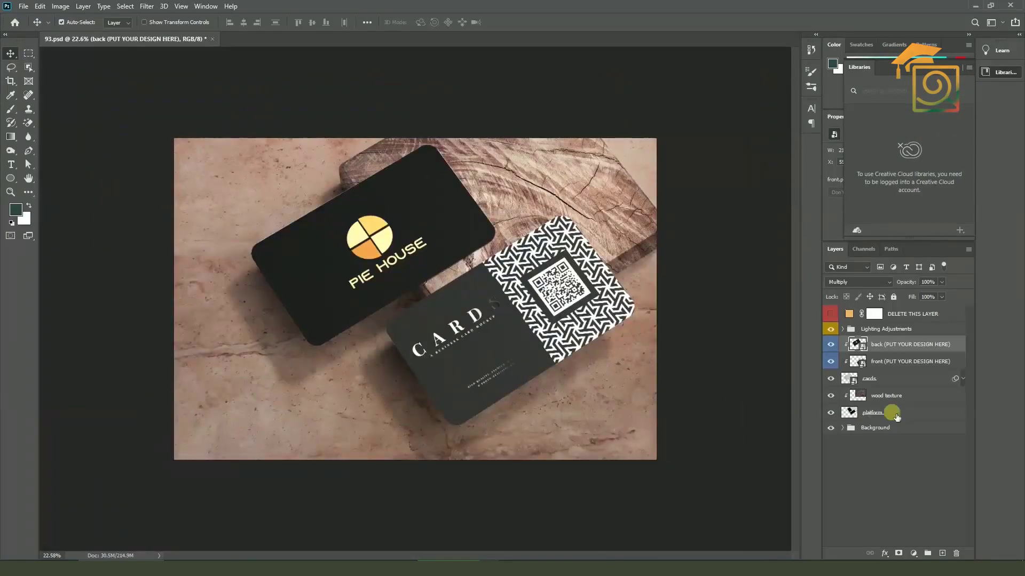
{"action": "left_click", "coordinate": [862, 364]}
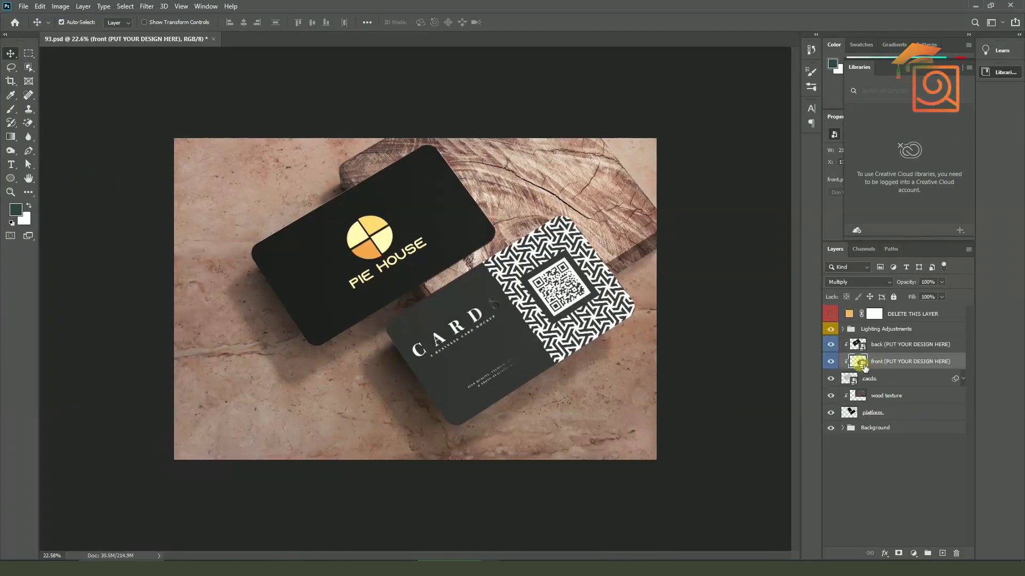
Open the front card's smart object, dismissing the libraries, linked assets and missing fonts warnings
{"action": "double_click", "coordinate": [858, 362]}
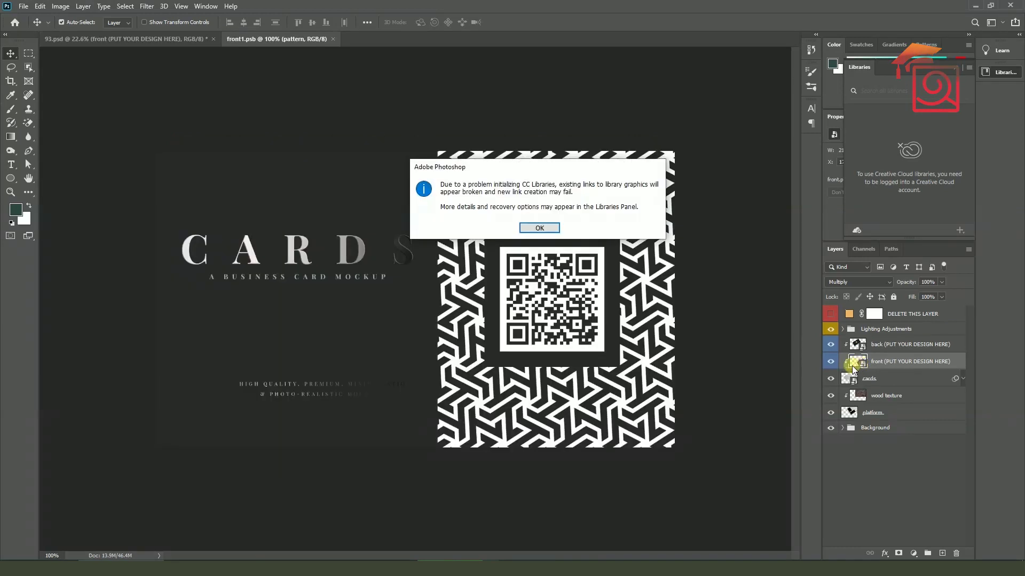
{"action": "left_click", "coordinate": [530, 225]}
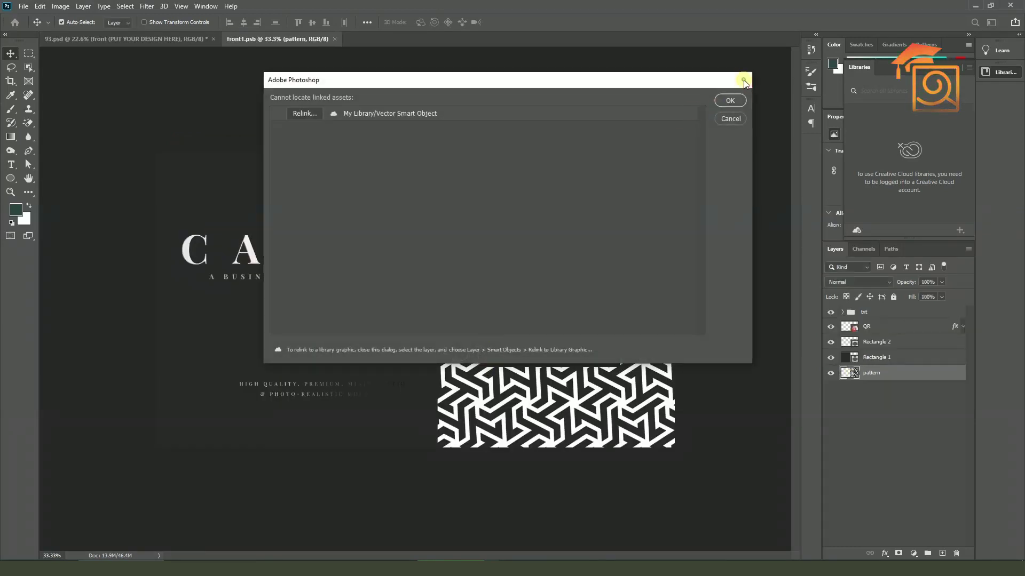
{"action": "left_click", "coordinate": [737, 100]}
{"action": "left_click", "coordinate": [572, 293]}
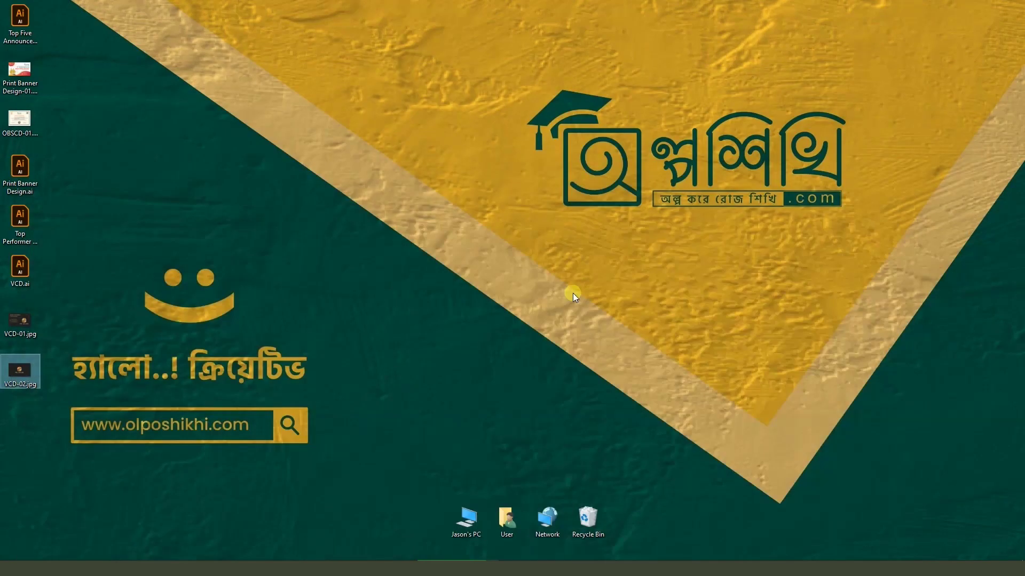
Place VCD-01.jpg on top of the front card design and save it back into the mockup
{"action": "left_click", "coordinate": [20, 320]}
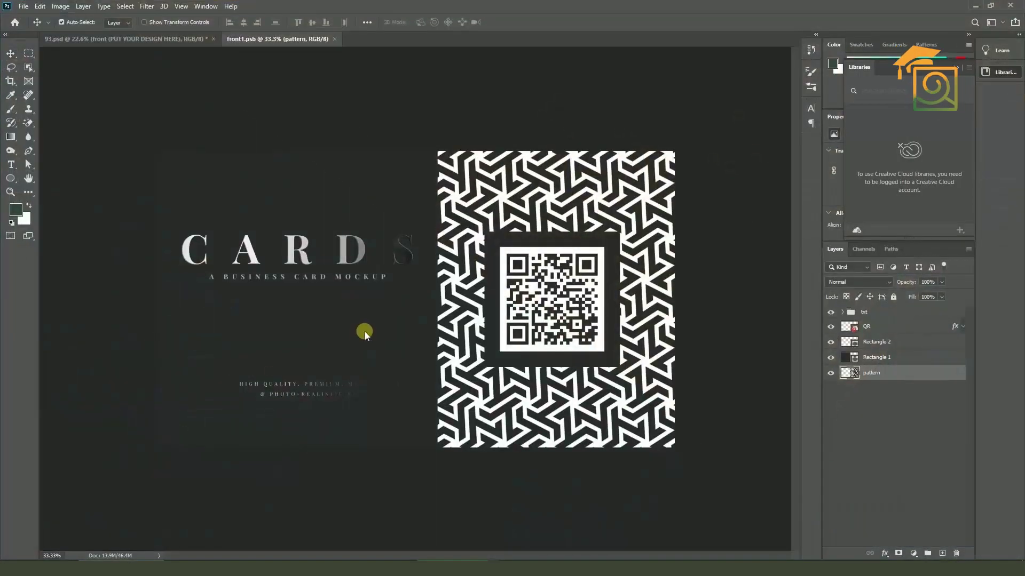
{"action": "left_click_drag", "start_coordinate": [364, 331], "coordinate": [676, 452]}
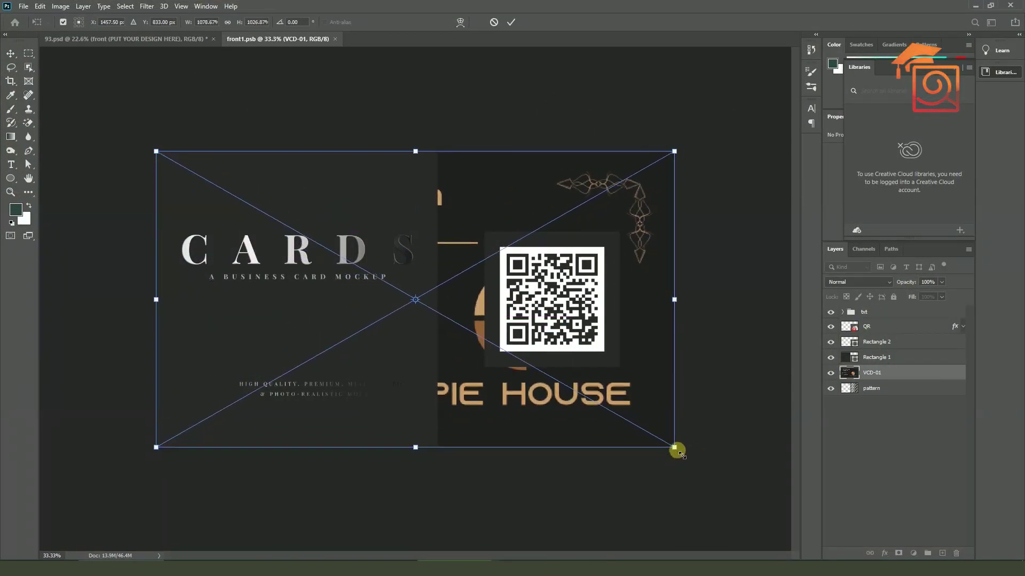
{"action": "key", "text": "Return"}
{"action": "key", "text": "ctrl+shift+bracketright"}
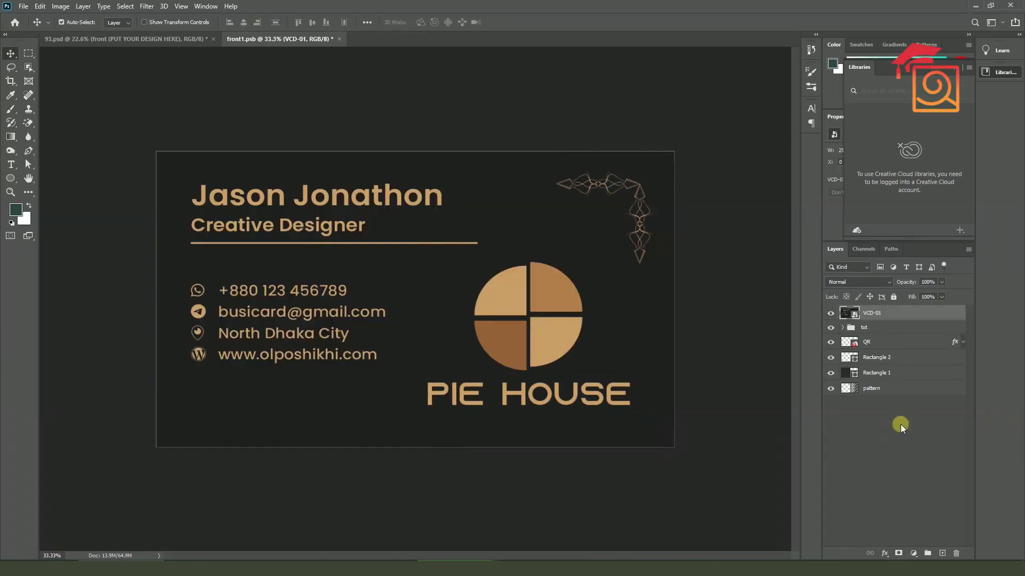
{"action": "left_click", "coordinate": [339, 39]}
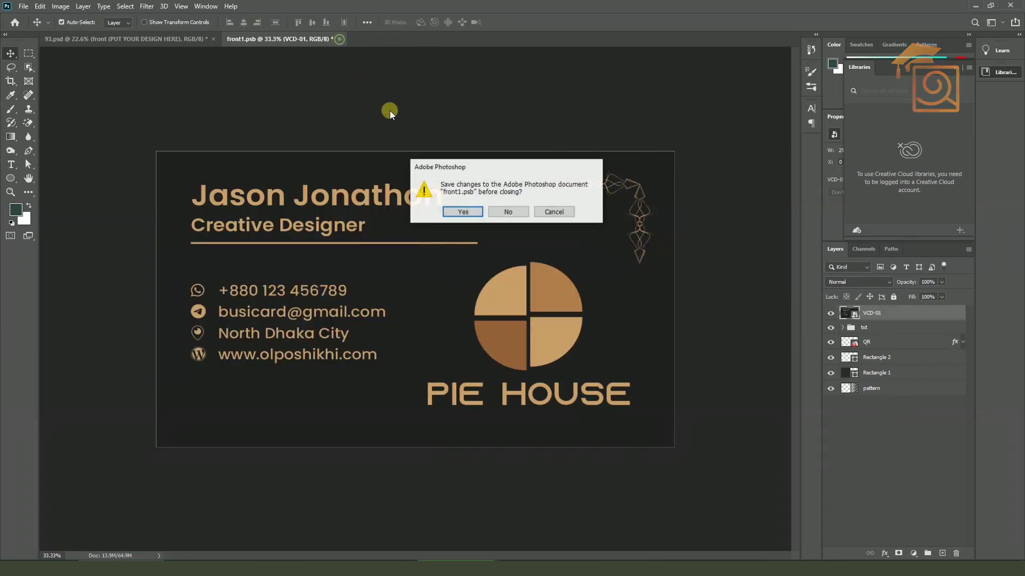
{"action": "left_click", "coordinate": [462, 212]}
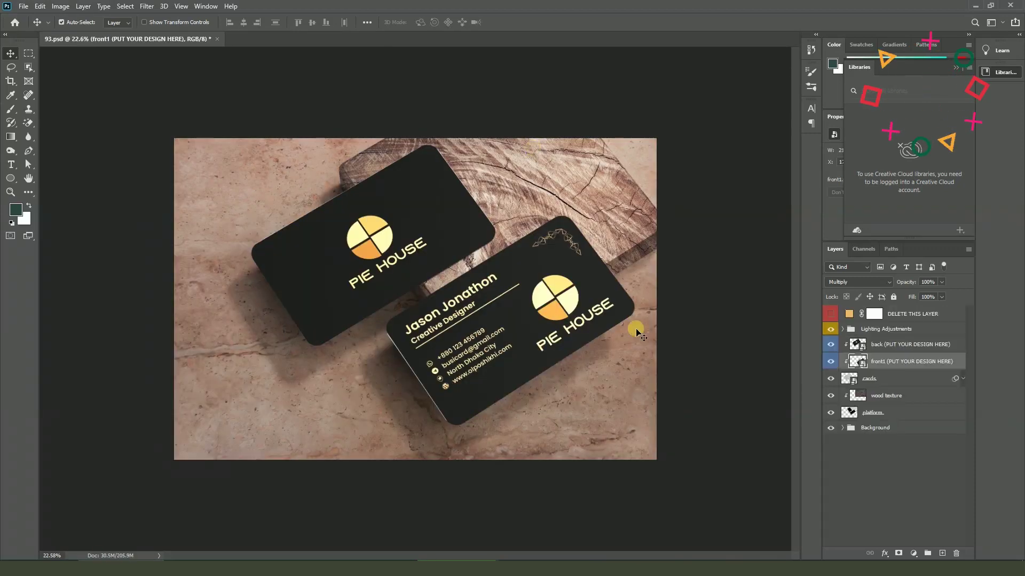
{"action": "scroll", "coordinate": [630, 320], "scroll_direction": "up", "scroll_amount": 2}
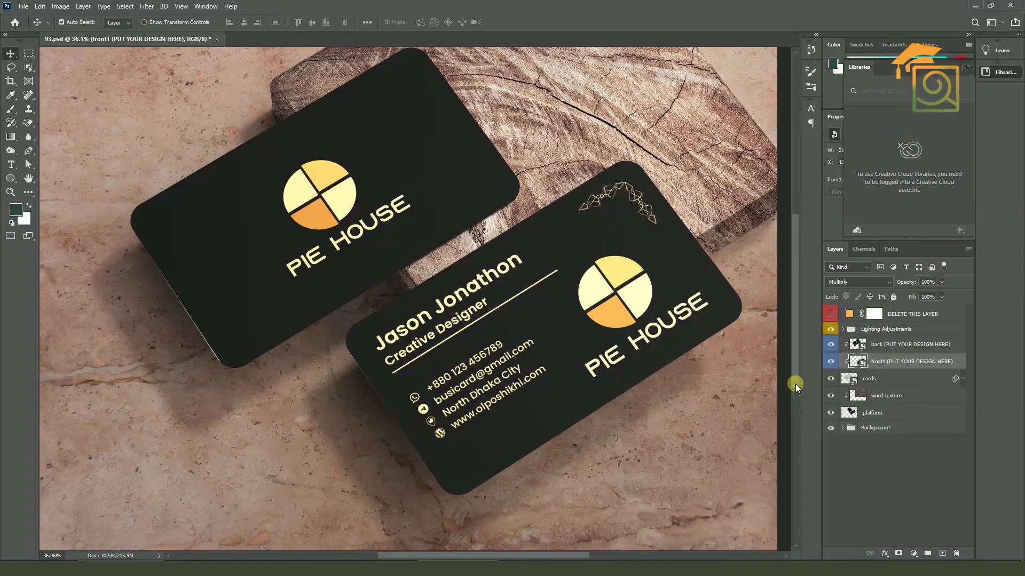
{"action": "scroll", "coordinate": [393, 286], "scroll_direction": "down", "scroll_amount": 3}
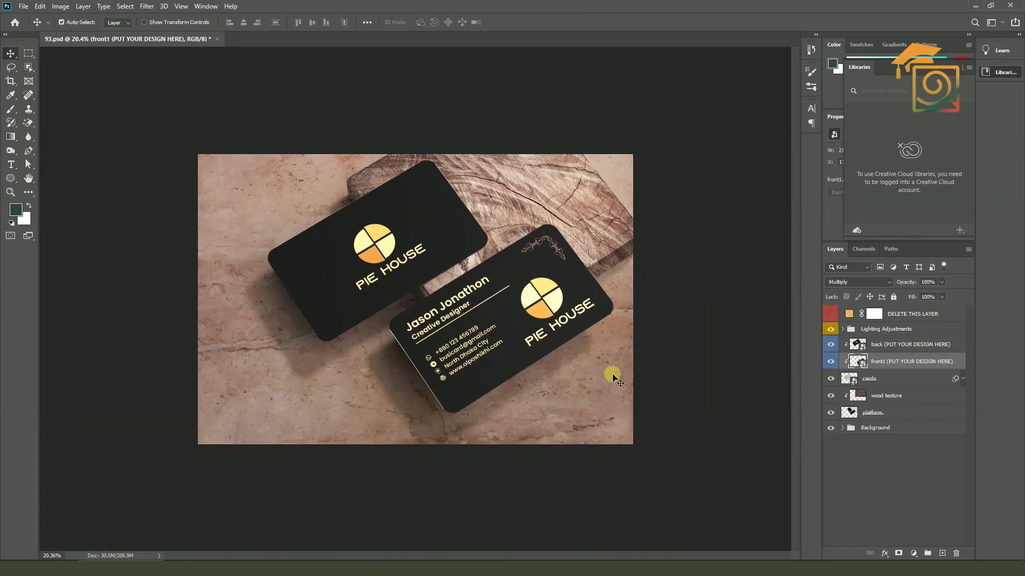